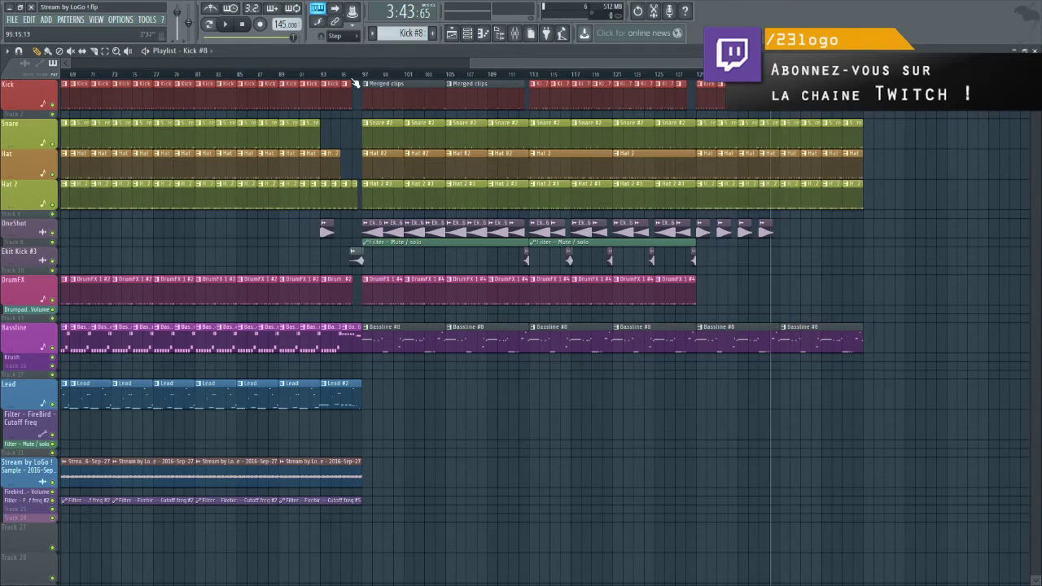
Play the arrangement from about bar 89 and review the section from bar 97 to the end of the song
scroll(334, 90, up, 3)
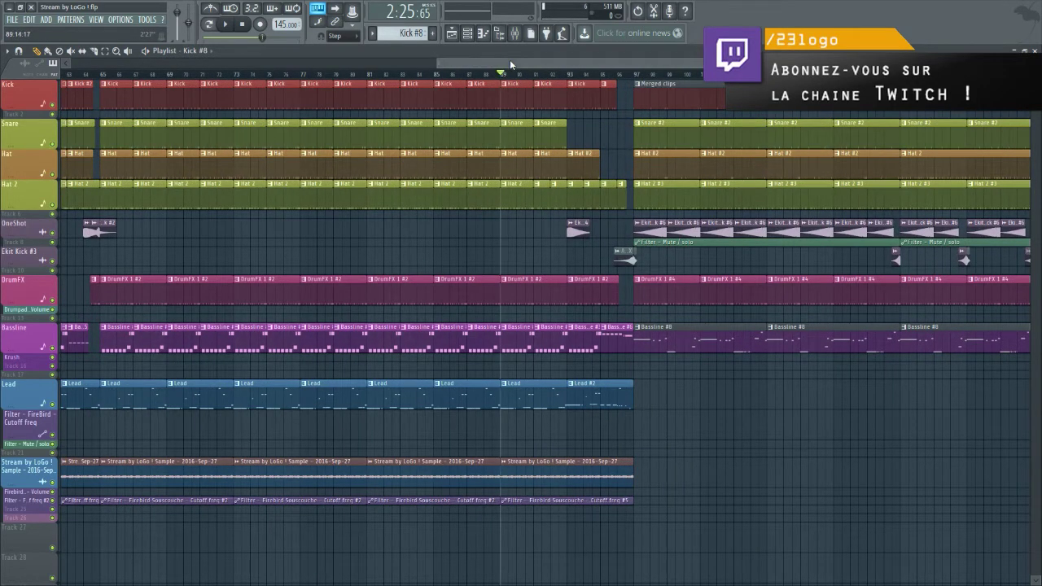
scroll(510, 62, up, 3)
key(space)
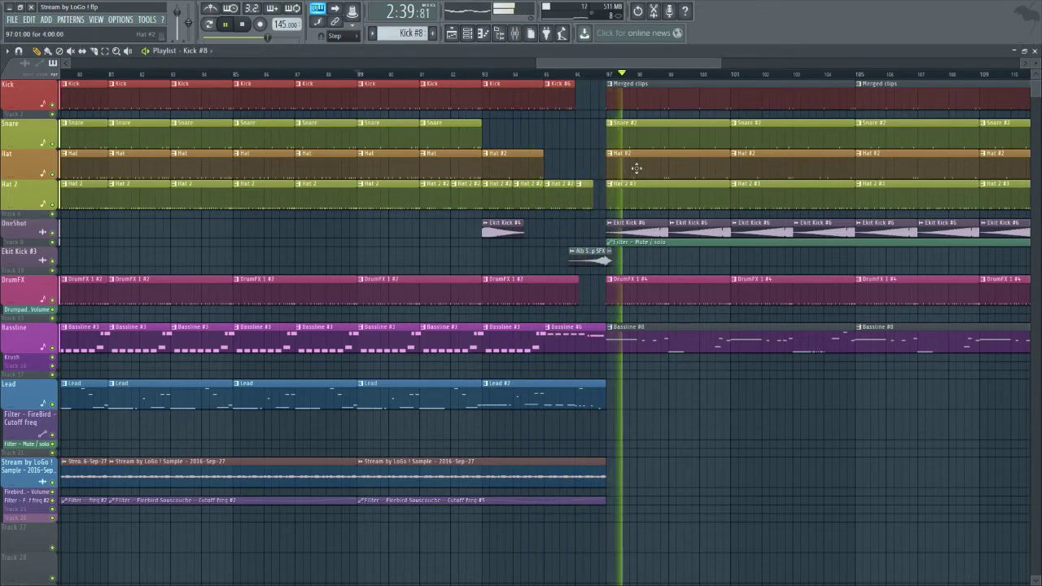
scroll(543, 63, down, 2)
scroll(569, 65, down, 2)
scroll(645, 69, right, 3)
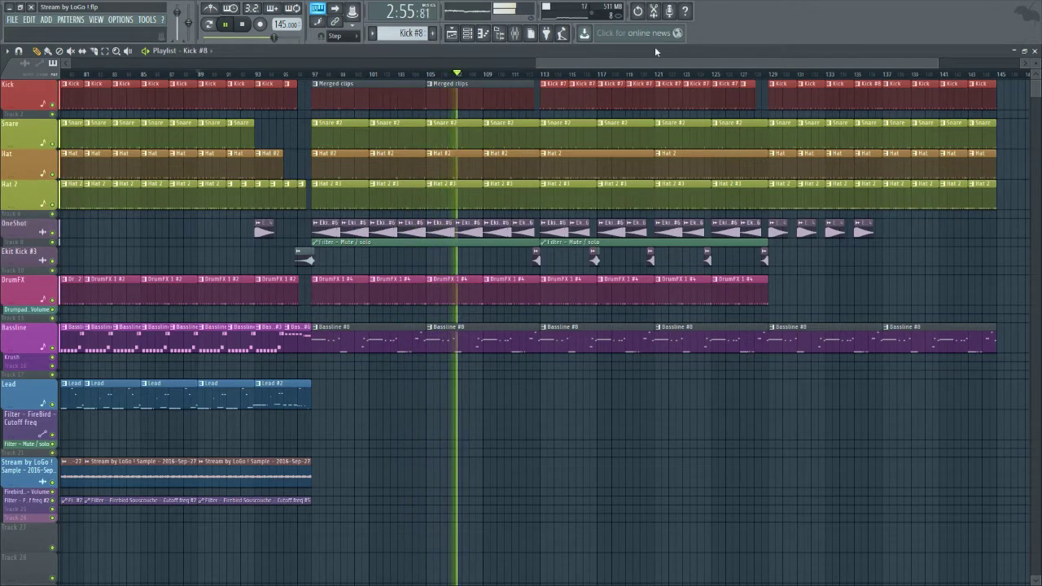
drag(638, 62, 656, 64)
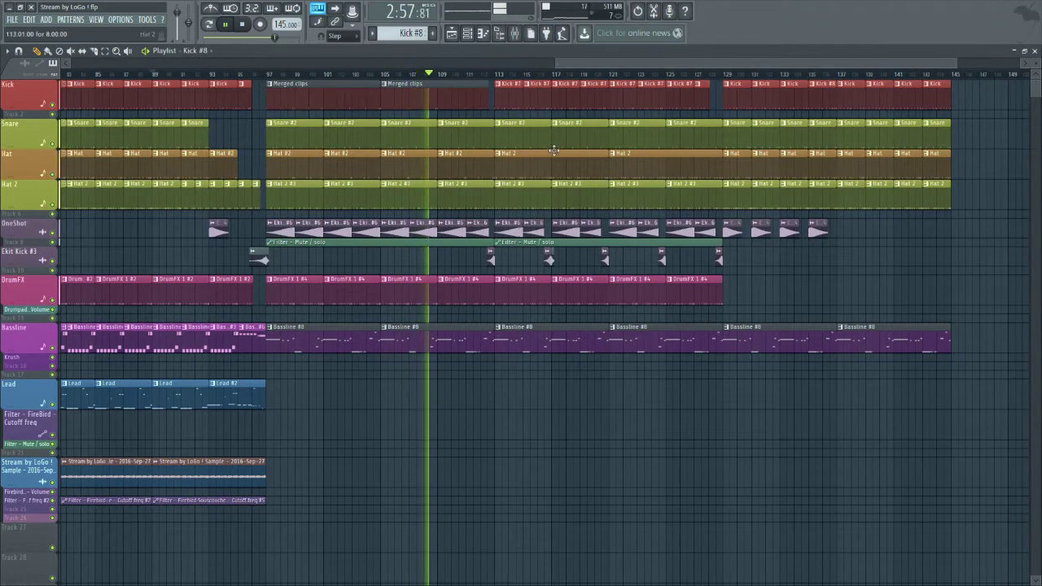
scroll(623, 74, down, 2)
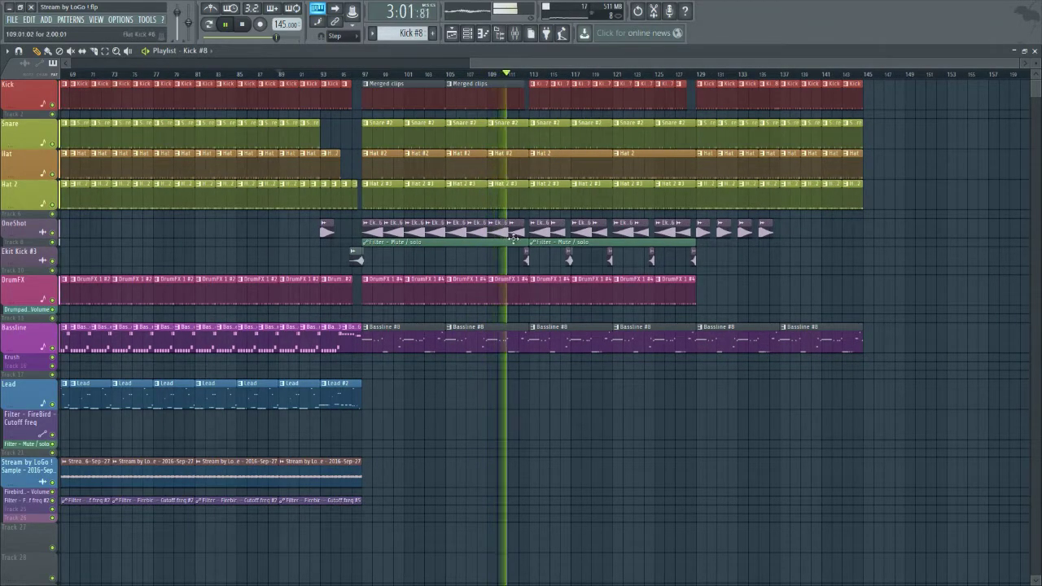
Examine the notes of the Merged clips pattern in the piano roll, and return to the playlist
right_click(365, 89)
click(397, 88)
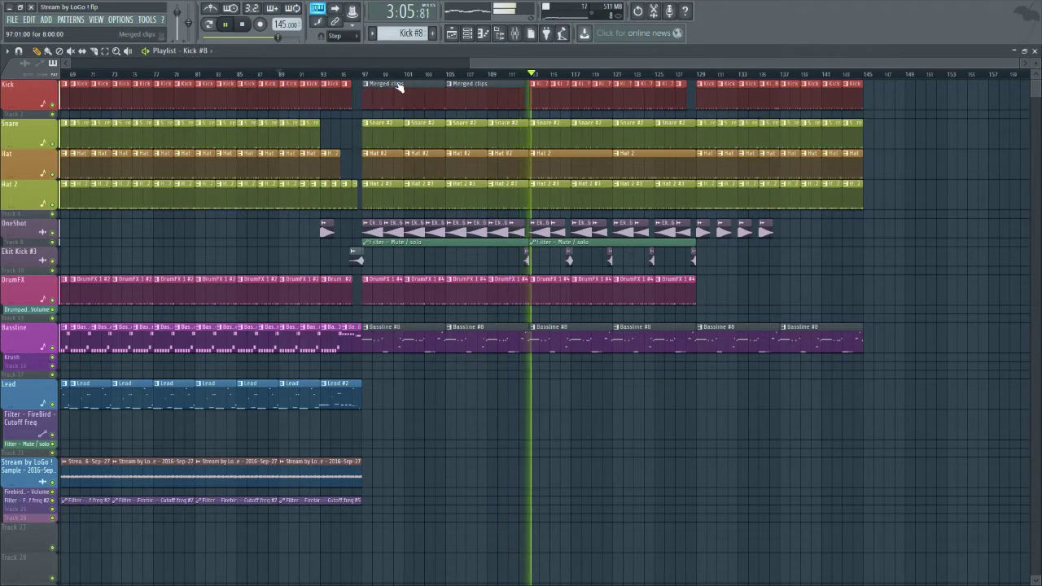
double_click(398, 87)
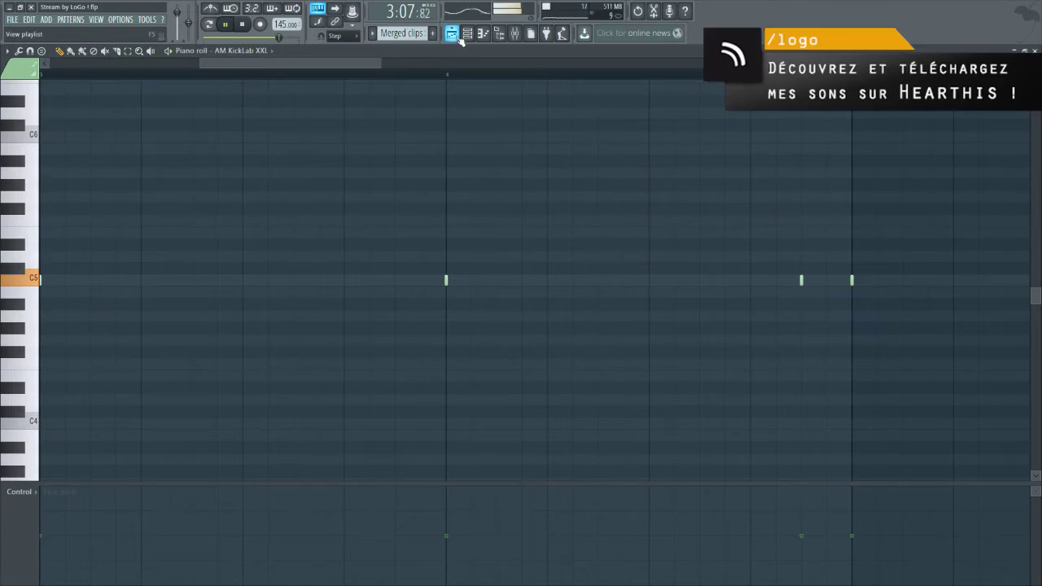
key(F5)
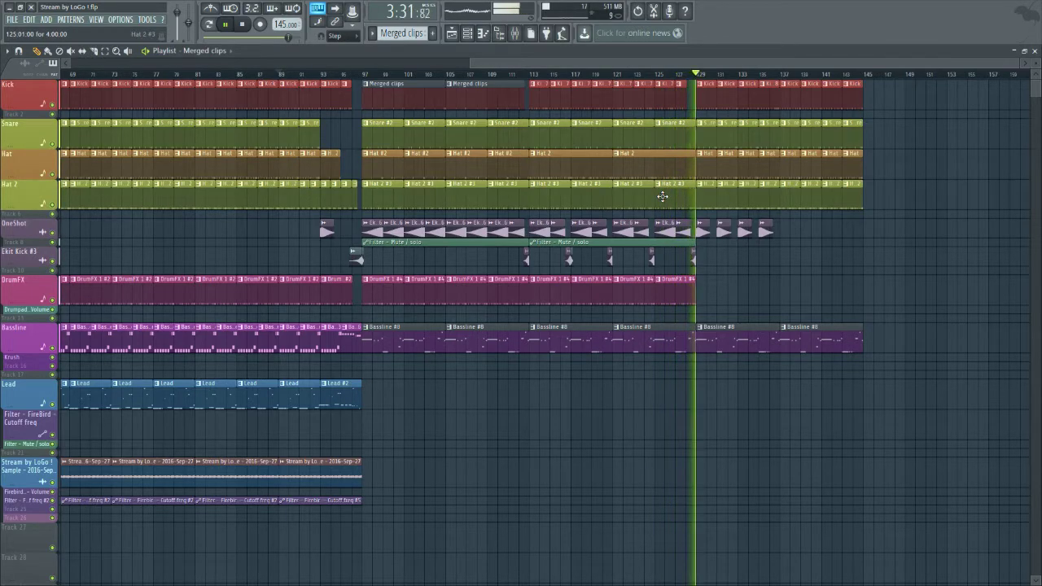
Delete the last three clips on the OneShot track, keeping the one at bar 129
right_click(765, 232)
right_click(744, 232)
right_click(723, 232)
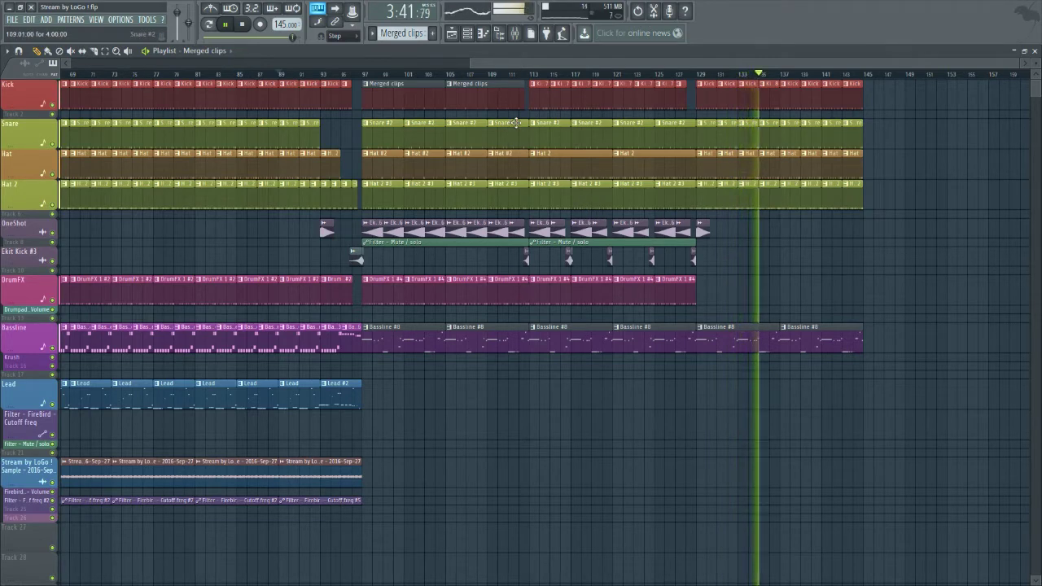
Rename the Merged clips pattern as Kick Break #1 and colour it red
key(F2)
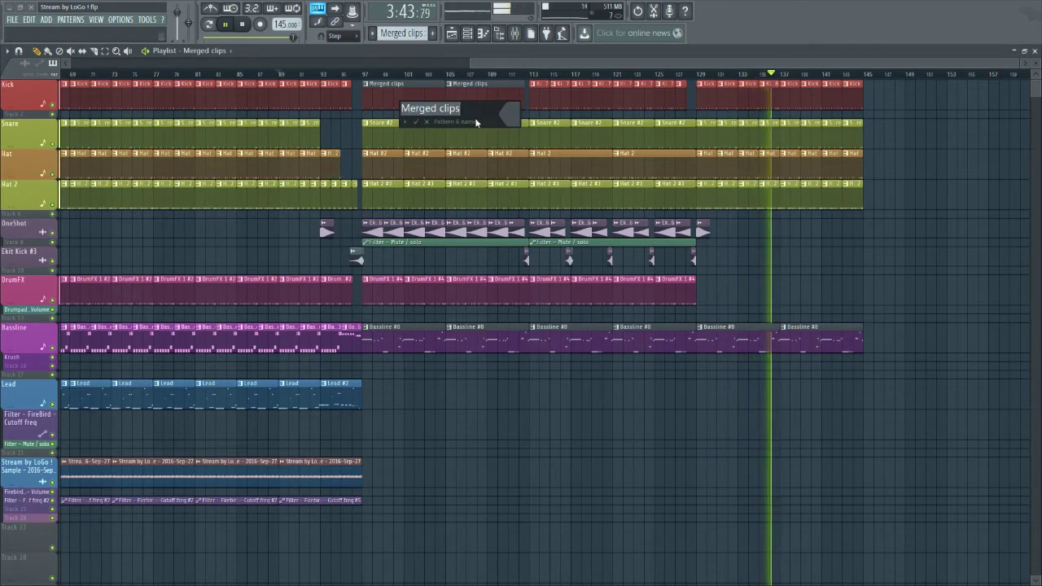
text(Kick )
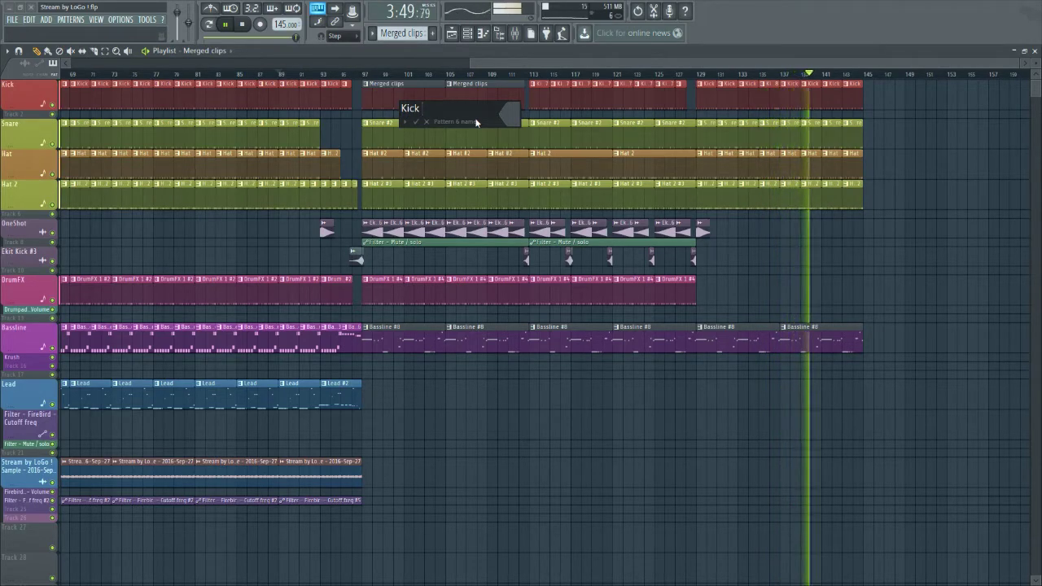
text(Break )
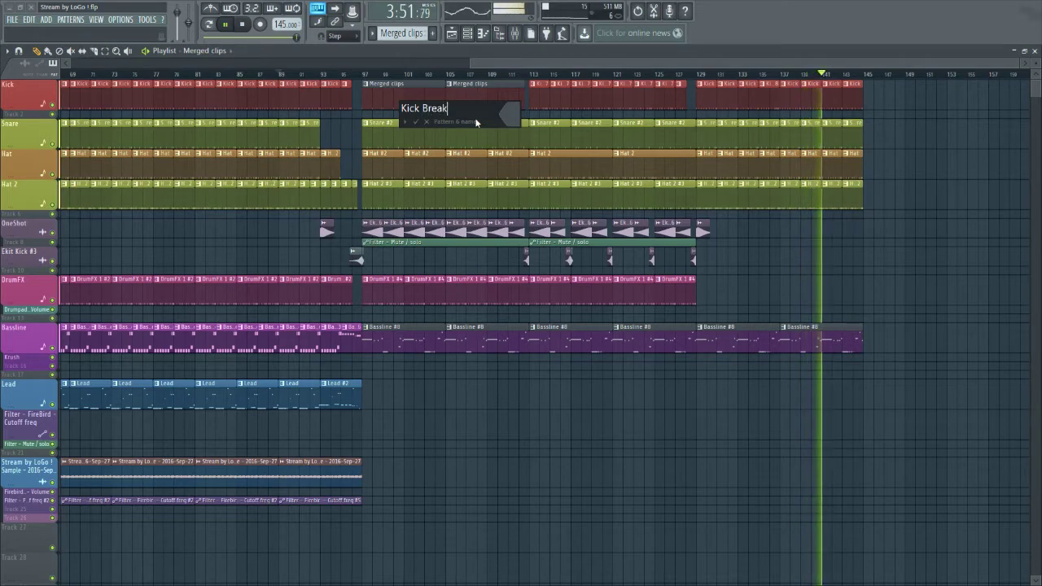
text(#1)
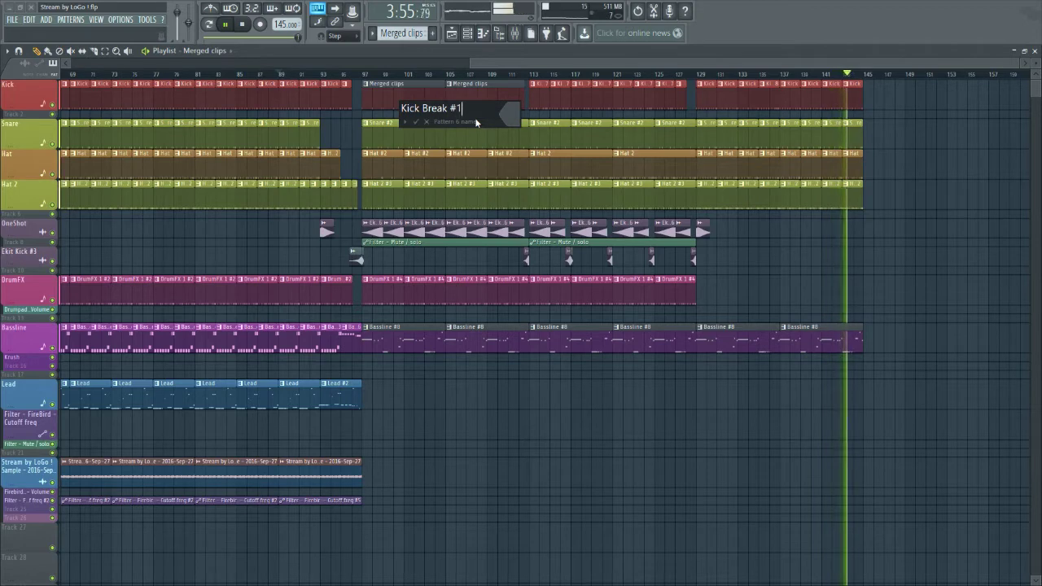
click(513, 117)
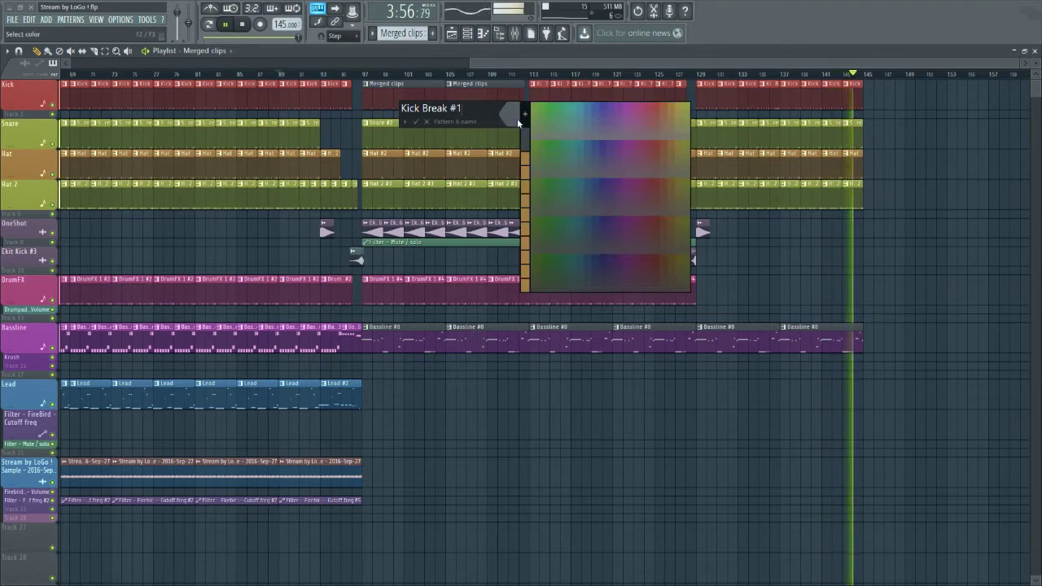
click(656, 105)
key(Return)
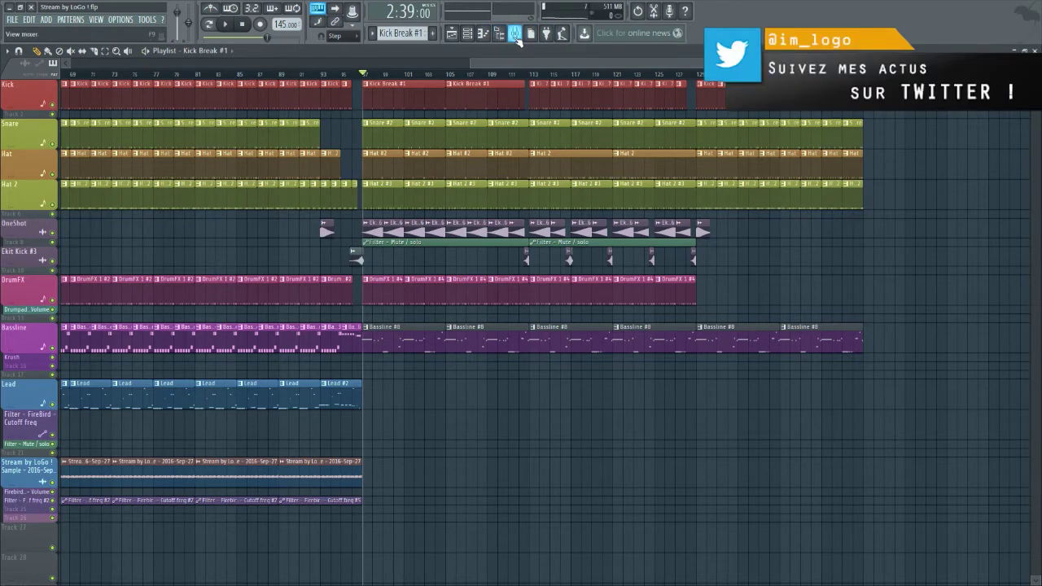
Set the audio input of mixer track Insert 16 to the mono source VM-VAIO 1
click(514, 34)
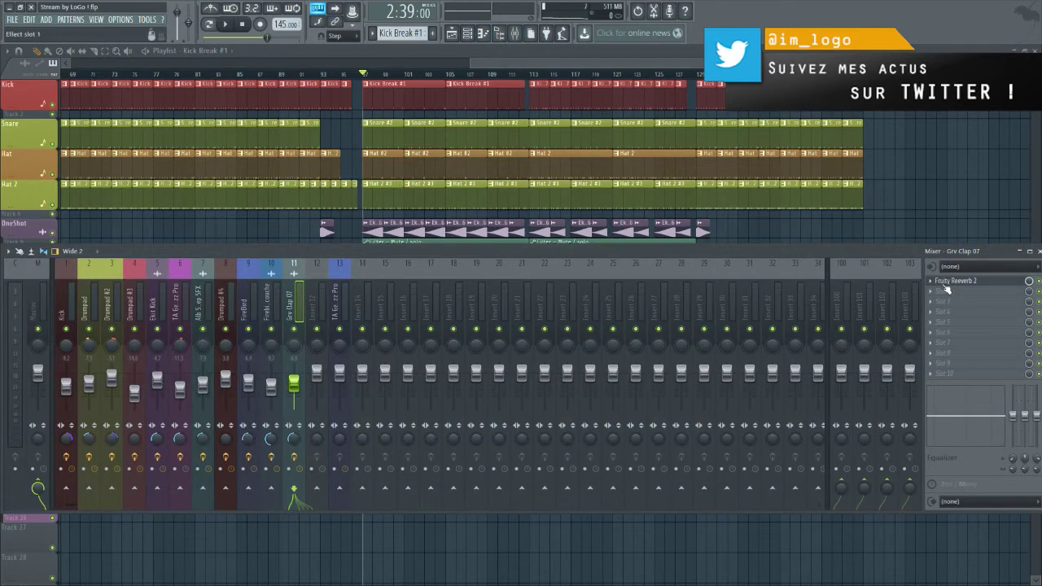
click(407, 304)
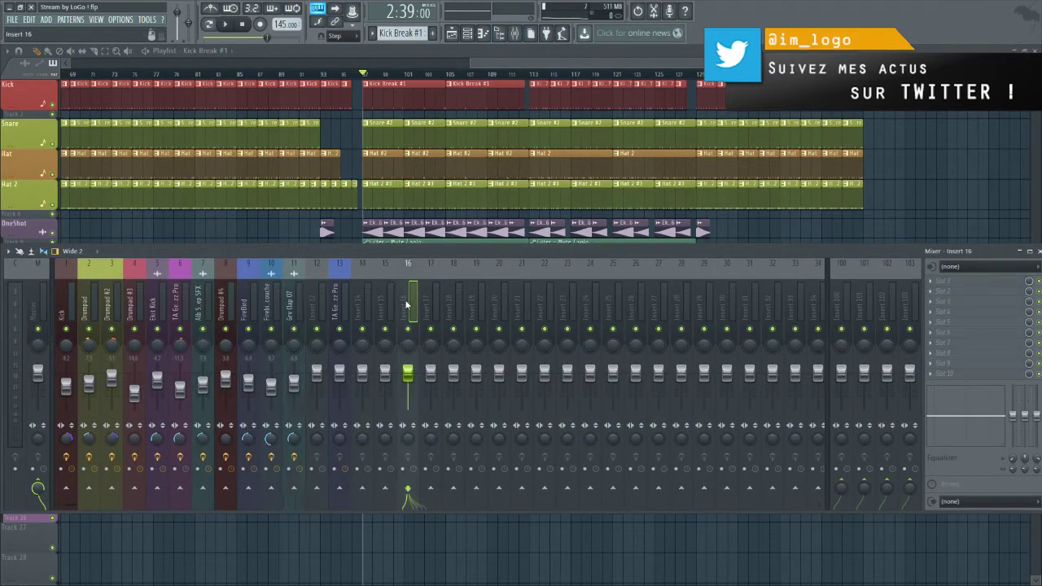
click(968, 269)
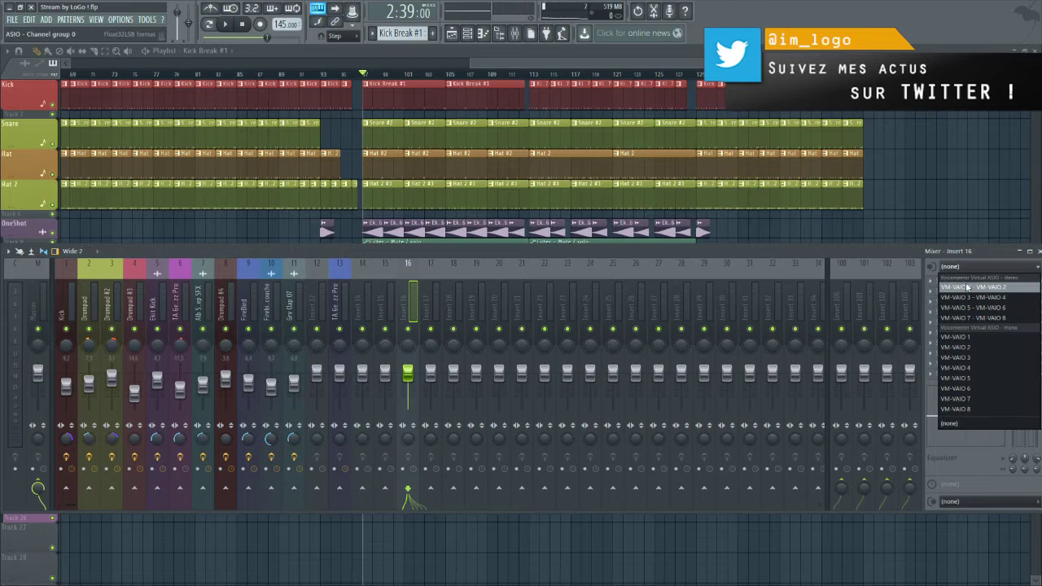
click(961, 336)
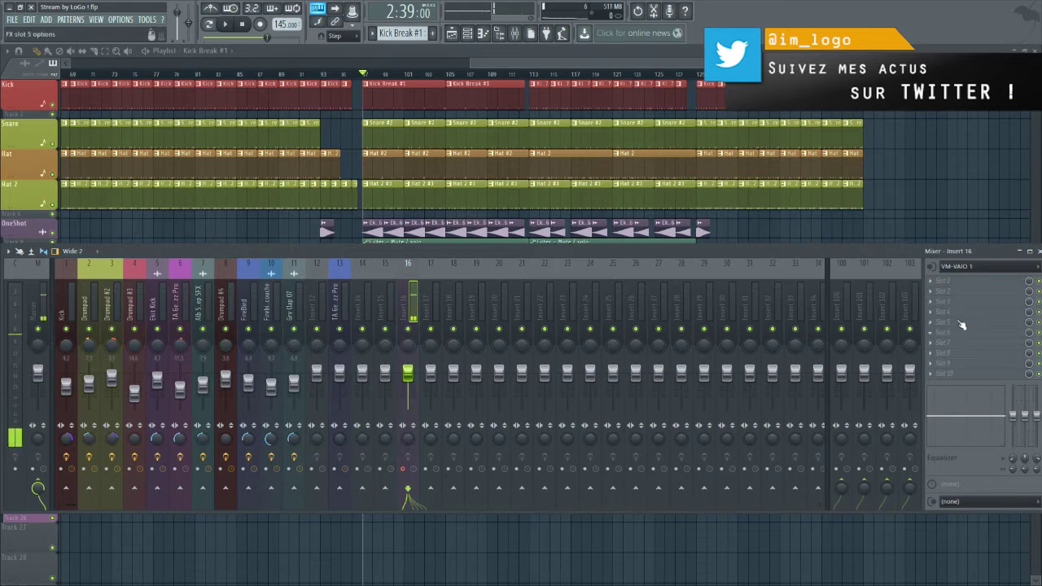
Try the stereo input VM-VAIO 1 - VM-VAIO 2 on Insert 16, and switch back to mono VM-VAIO 1
click(967, 268)
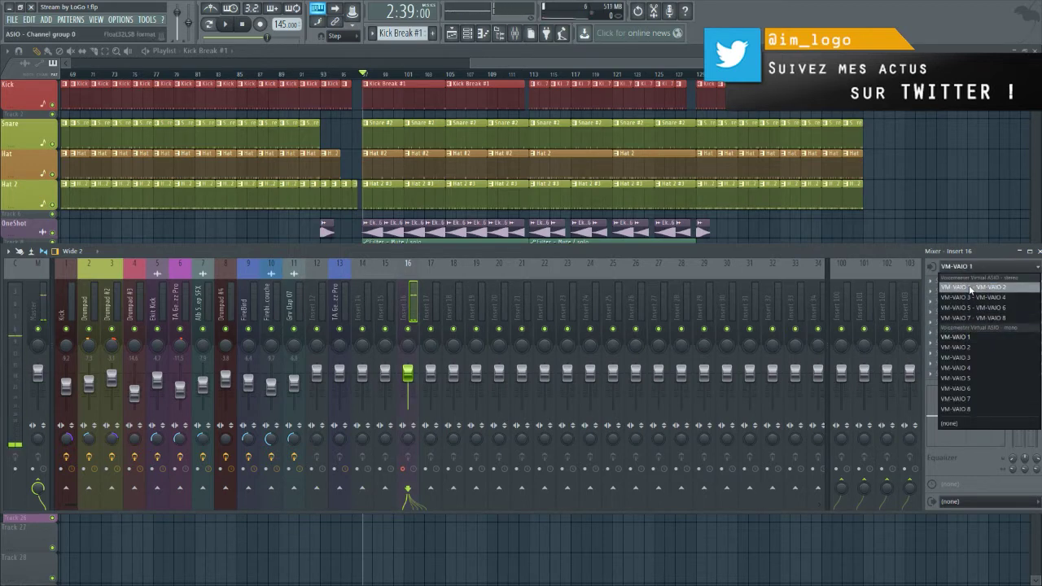
click(969, 288)
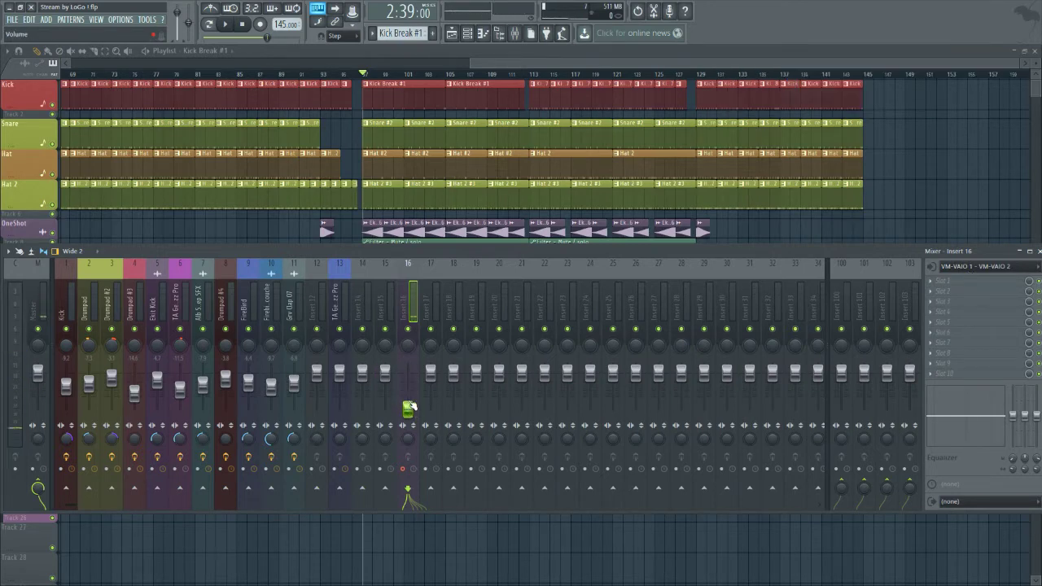
click(985, 267)
click(984, 336)
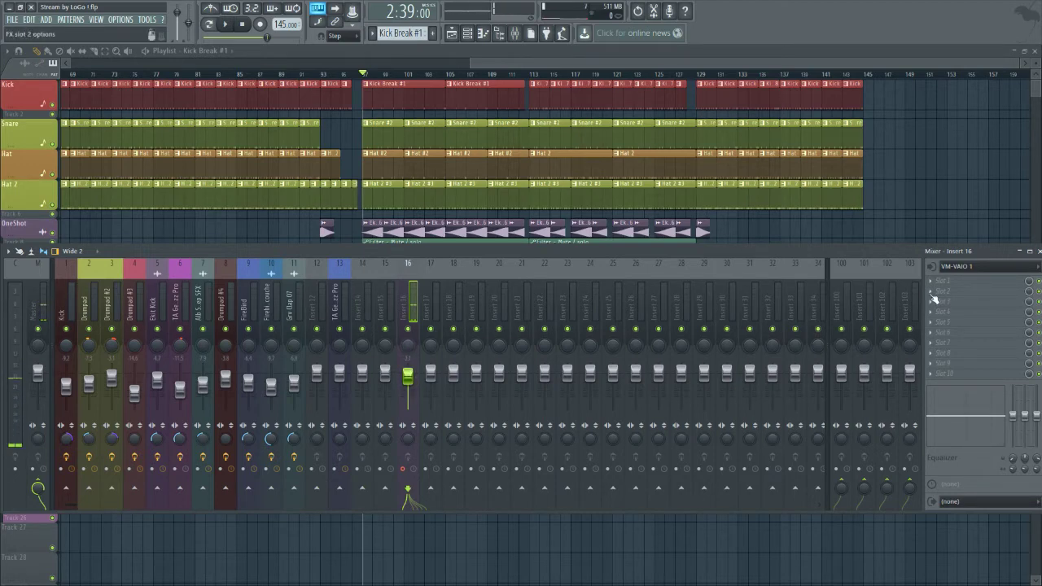
Check Insert 16's audio output options, and compare its stereo input pair with mono VM-VAIO 1 once more
click(969, 501)
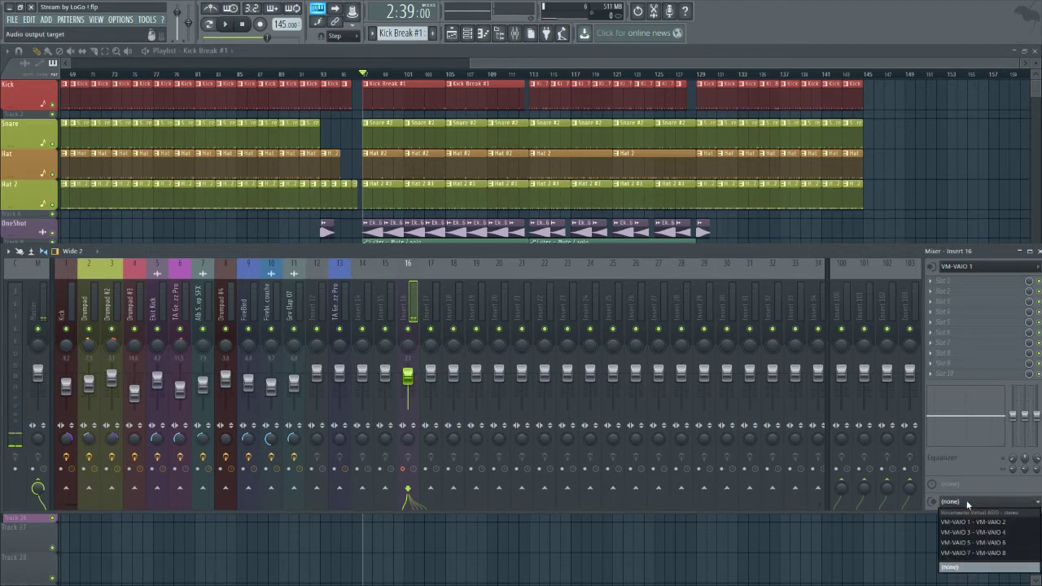
click(967, 503)
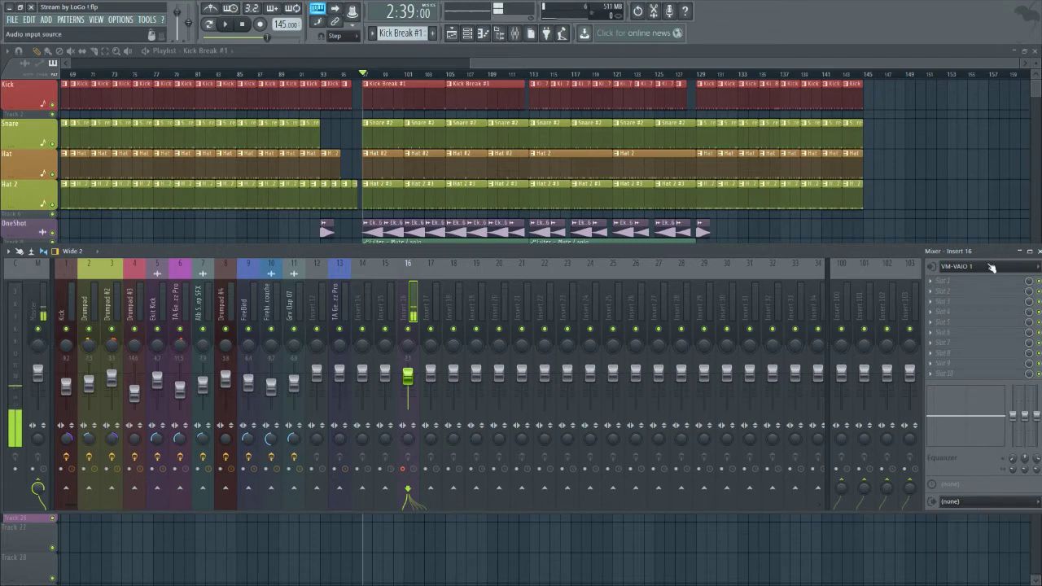
click(990, 267)
click(987, 287)
click(986, 273)
click(978, 338)
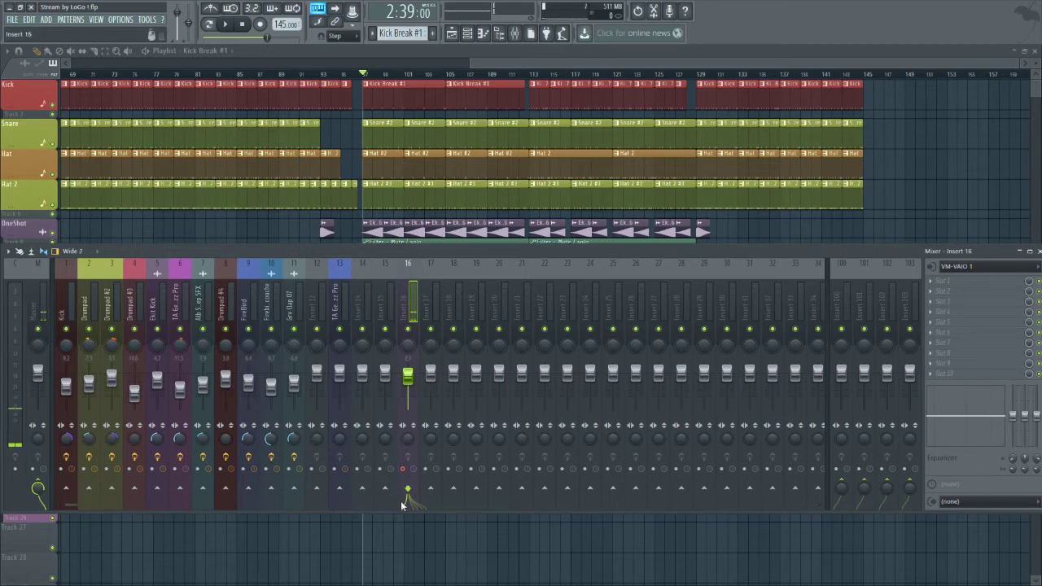
right_click(36, 488)
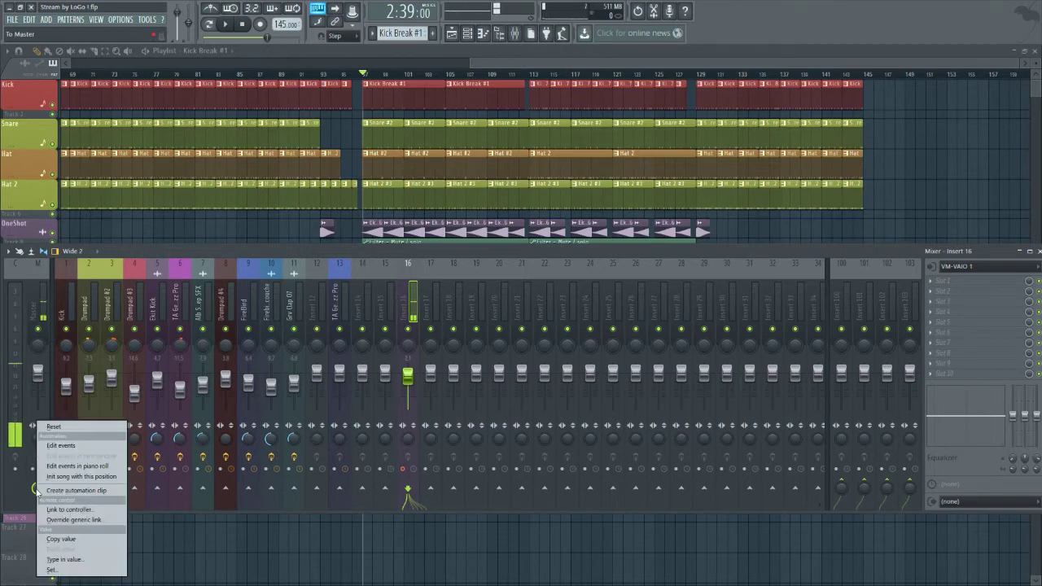
key(Escape)
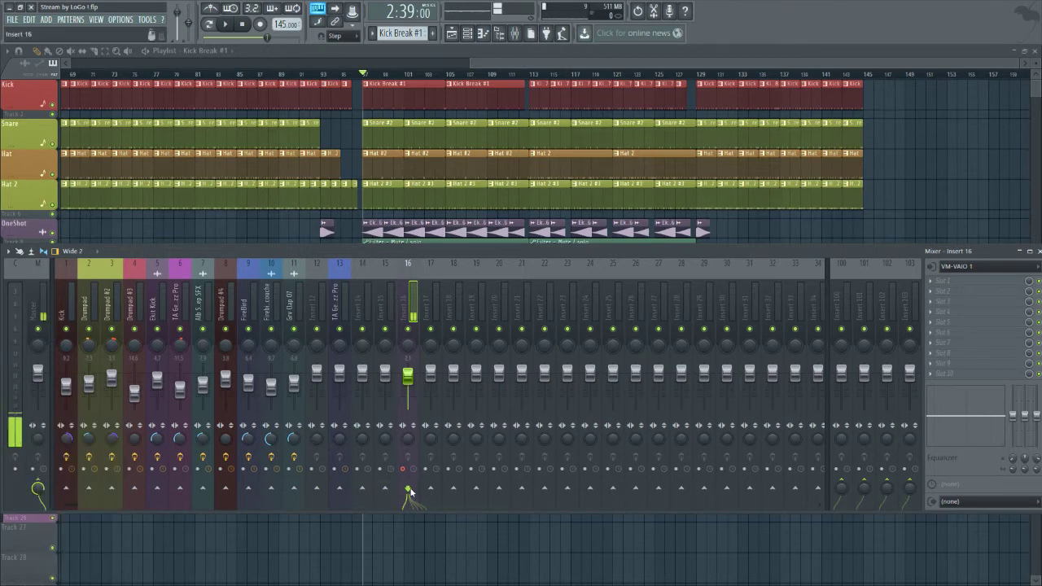
drag(413, 512, 417, 544)
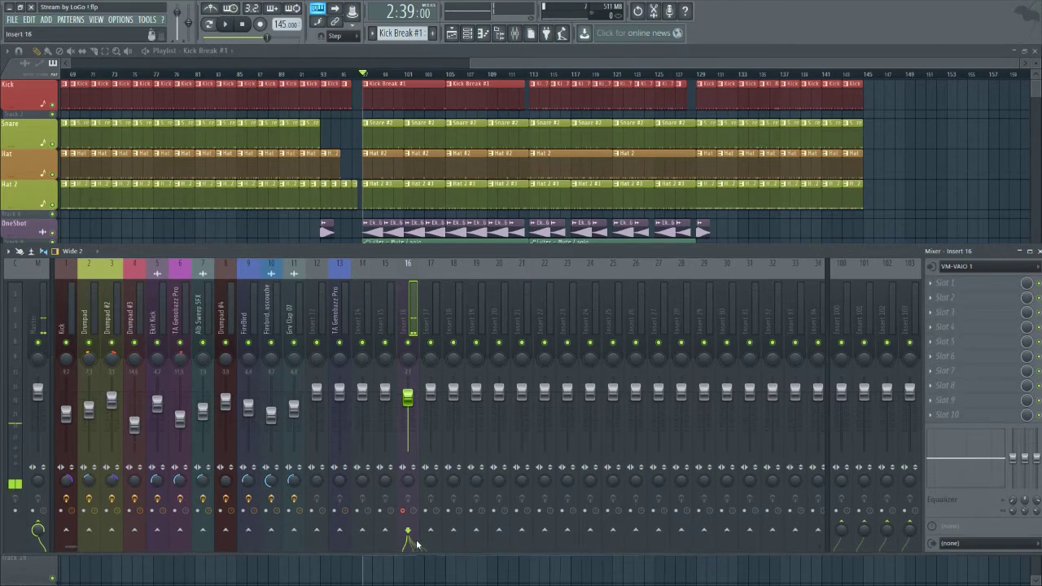
right_click(408, 534)
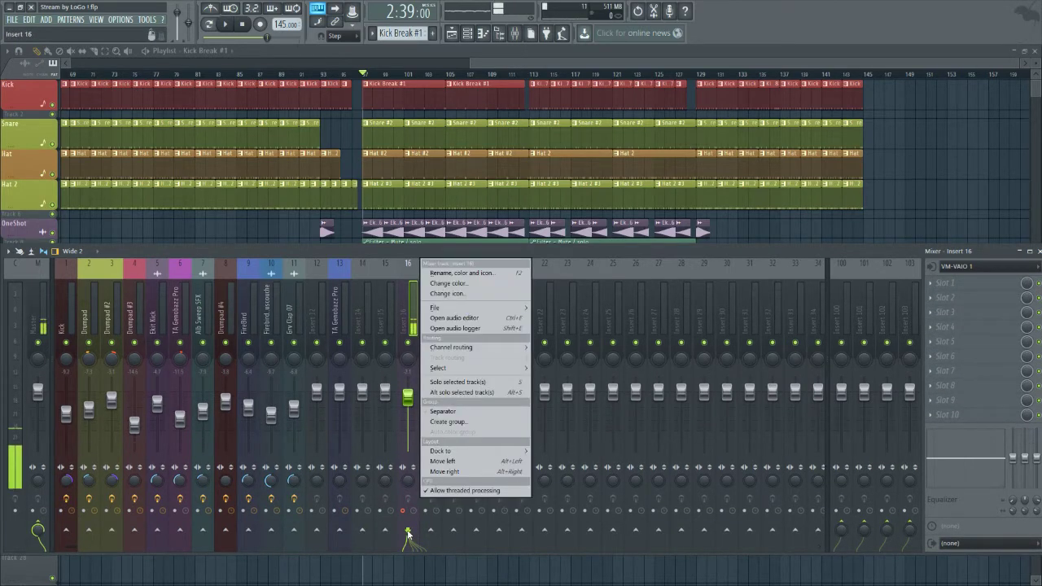
key(Escape)
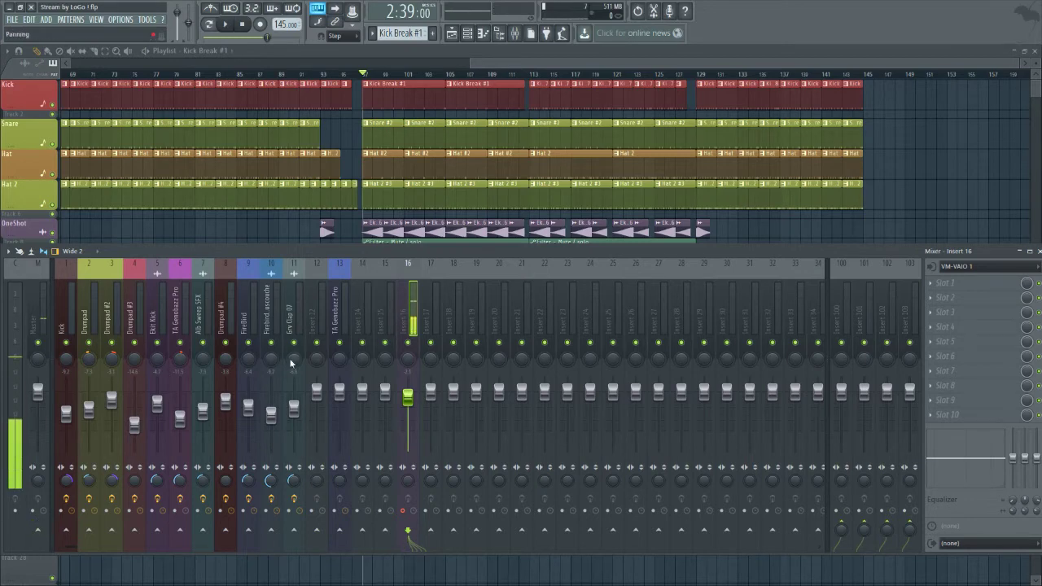
Rename mixer track Insert 16 as Micro
right_click(399, 326)
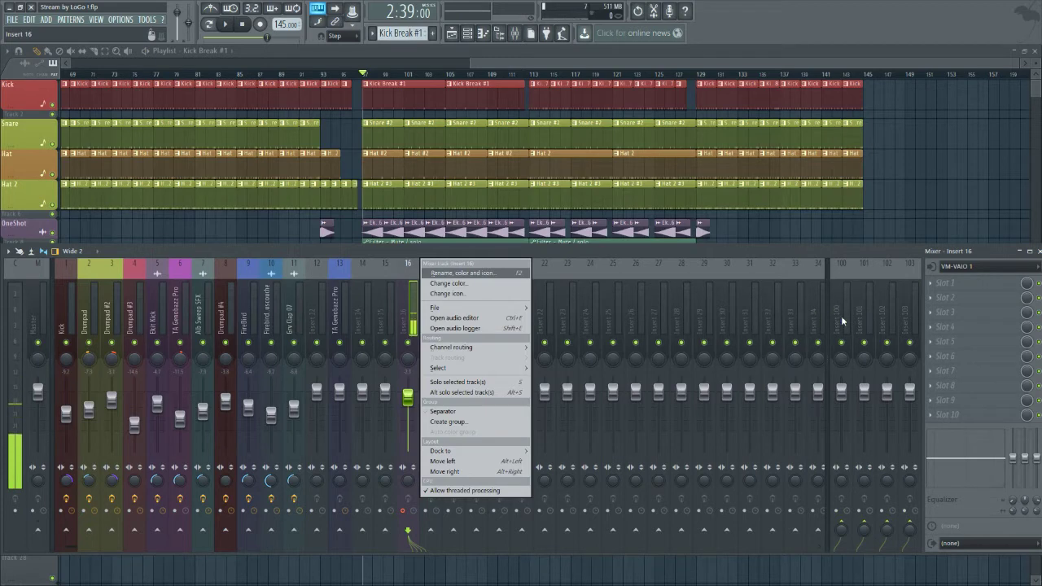
click(472, 275)
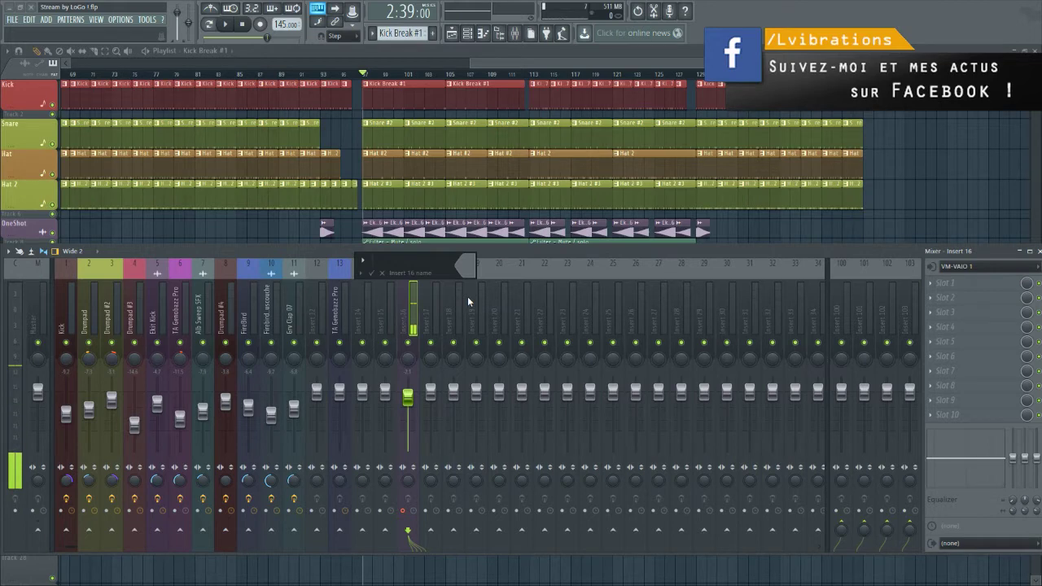
text(Micro)
key(Return)
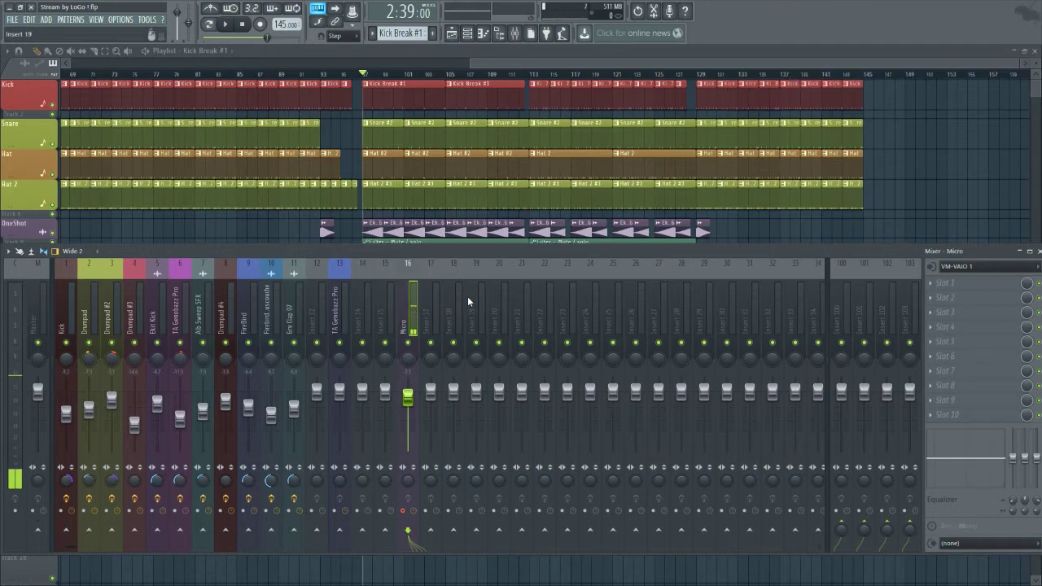
Move the Micro mixer track eleven places right to position 27, and reduce the mixer's height
key(alt+Right)
key(alt+Right)
key(alt+Right)
key(alt+Right)
key(alt+Right)
key(alt+Right)
key(alt+Right)
key(alt+Right)
key(alt+Right)
key(alt+Right)
key(alt+Right)
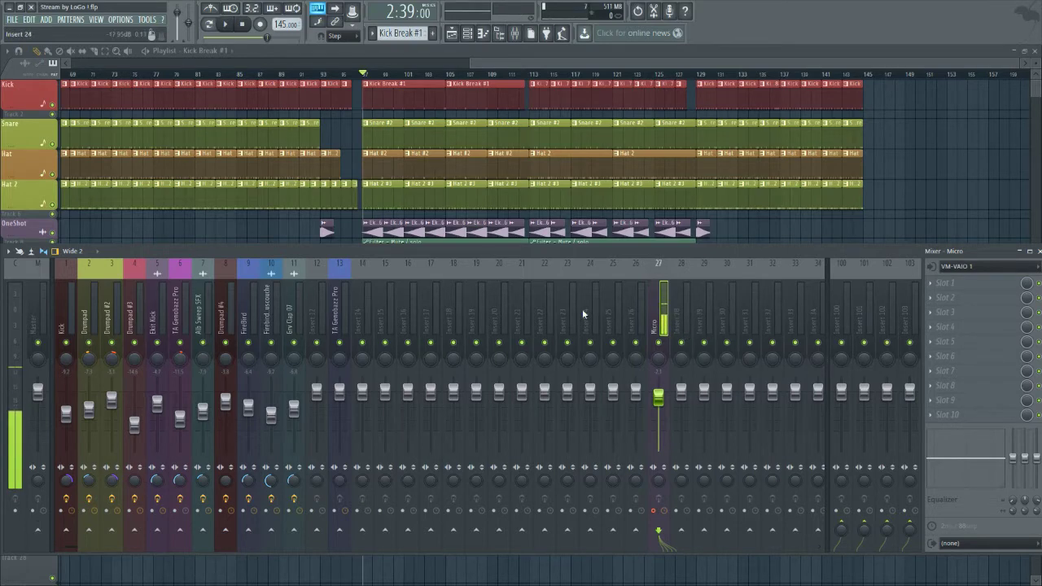
drag(635, 552, 640, 515)
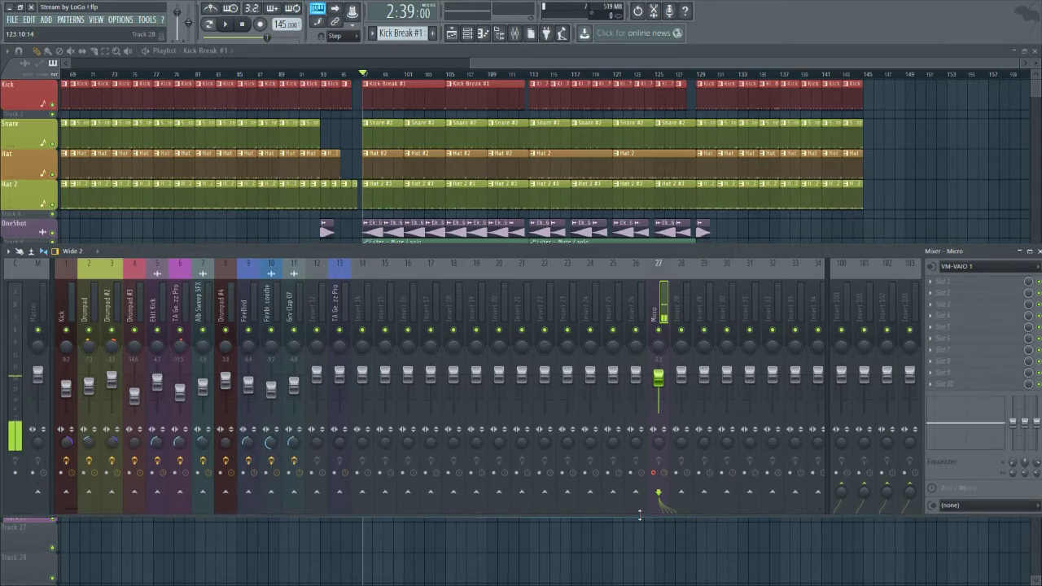
Lower the mixer, widen its main track area to show inserts up to 38, and load Edison in the Micro track's first effect slot
drag(630, 255, 631, 322)
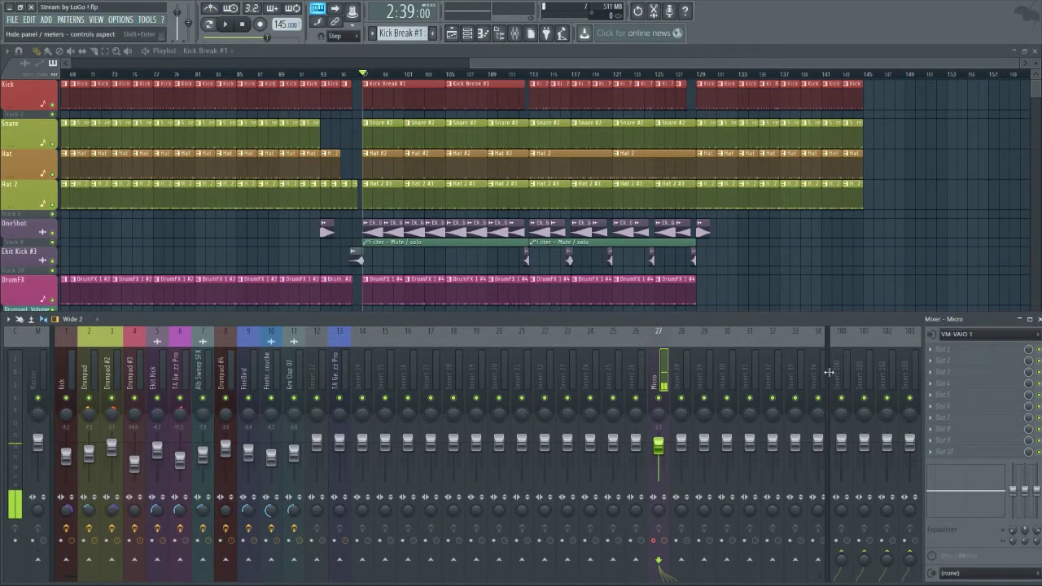
drag(827, 370, 918, 367)
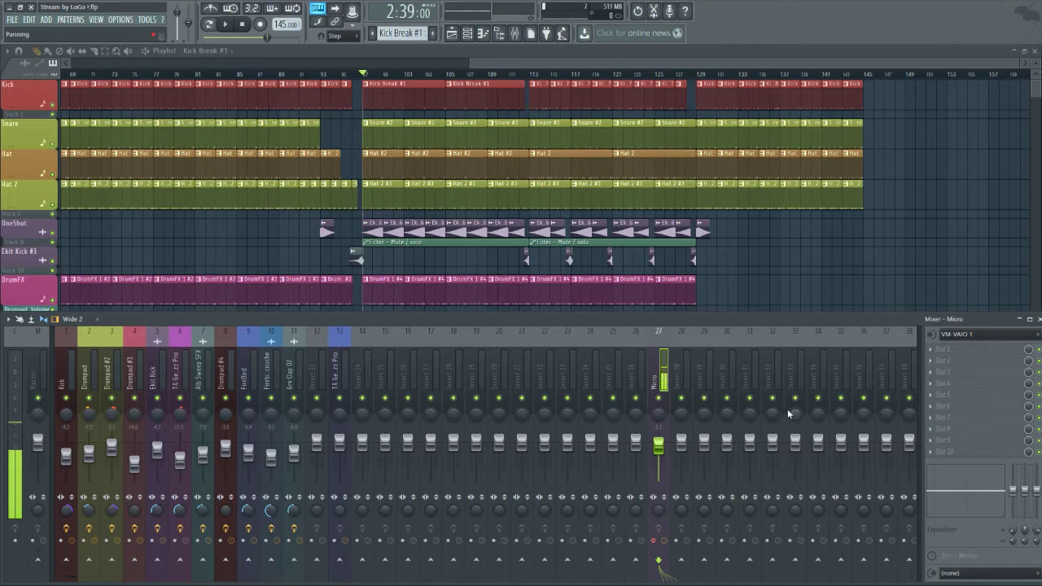
click(939, 359)
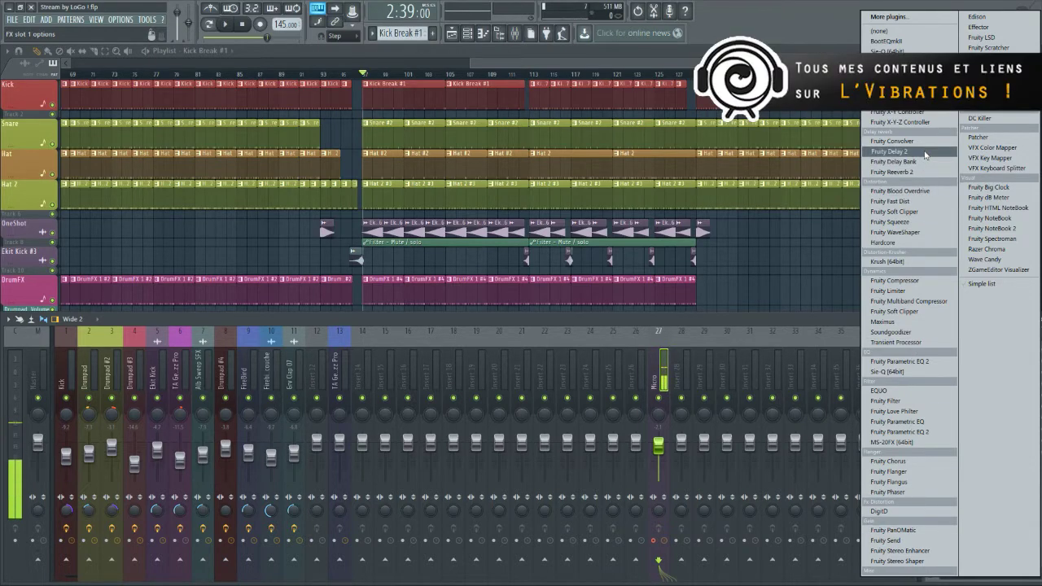
key(e)
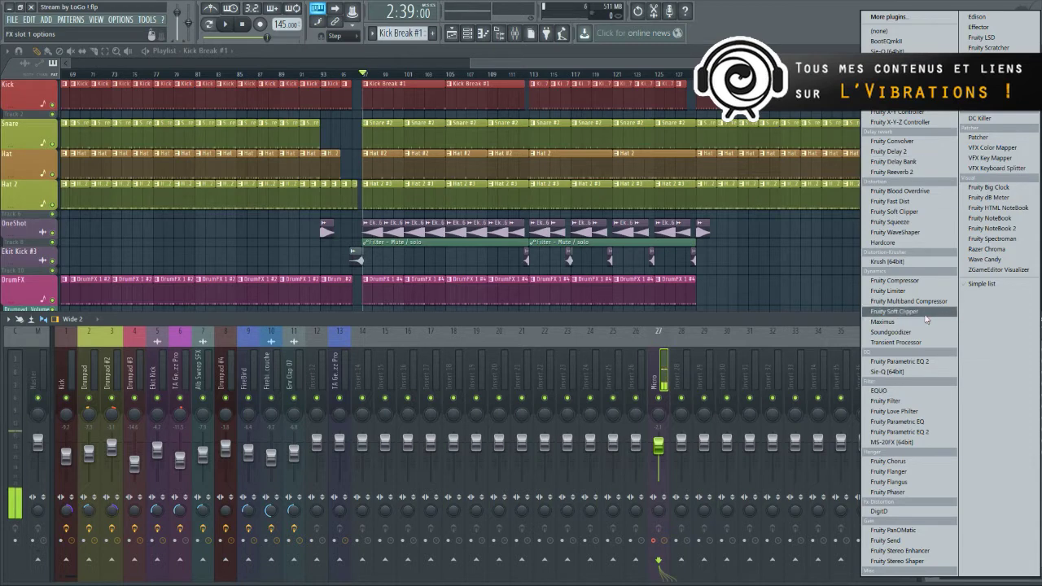
key(e)
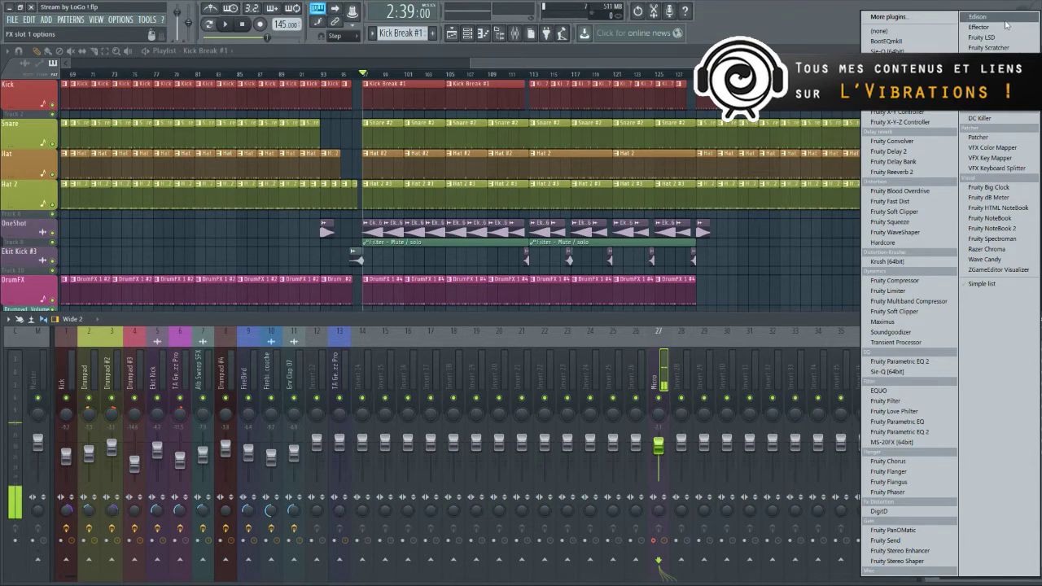
key(Return)
drag(235, 127, 470, 137)
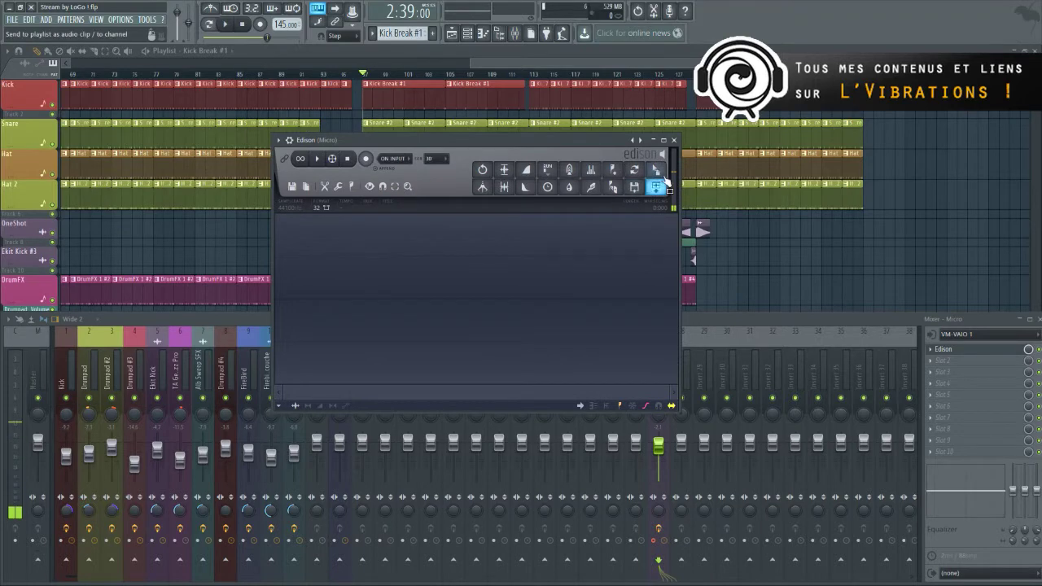
Record a short microphone take in Edison with recording set to On input, and play it back
click(398, 159)
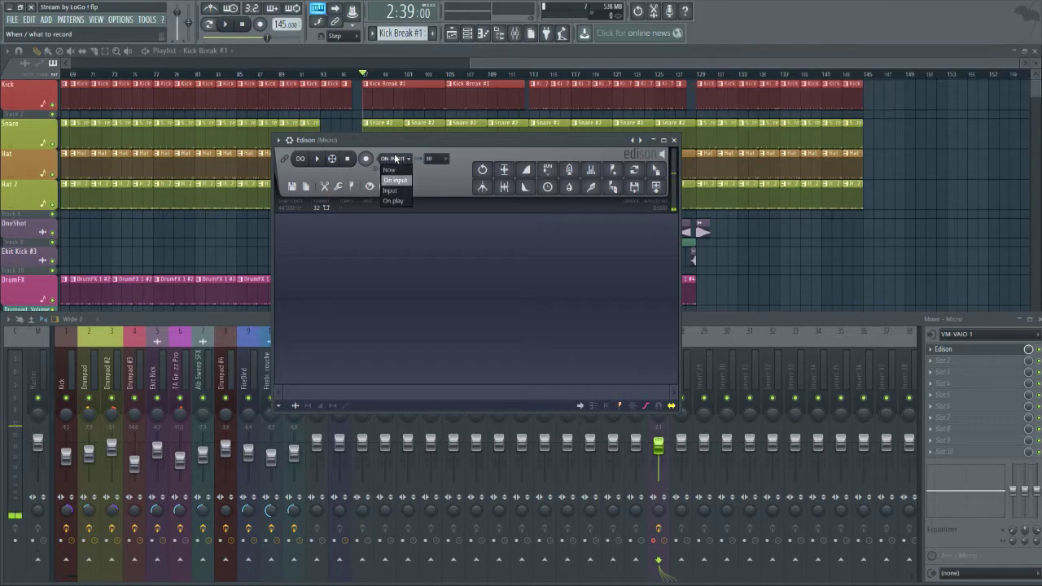
click(395, 180)
click(367, 159)
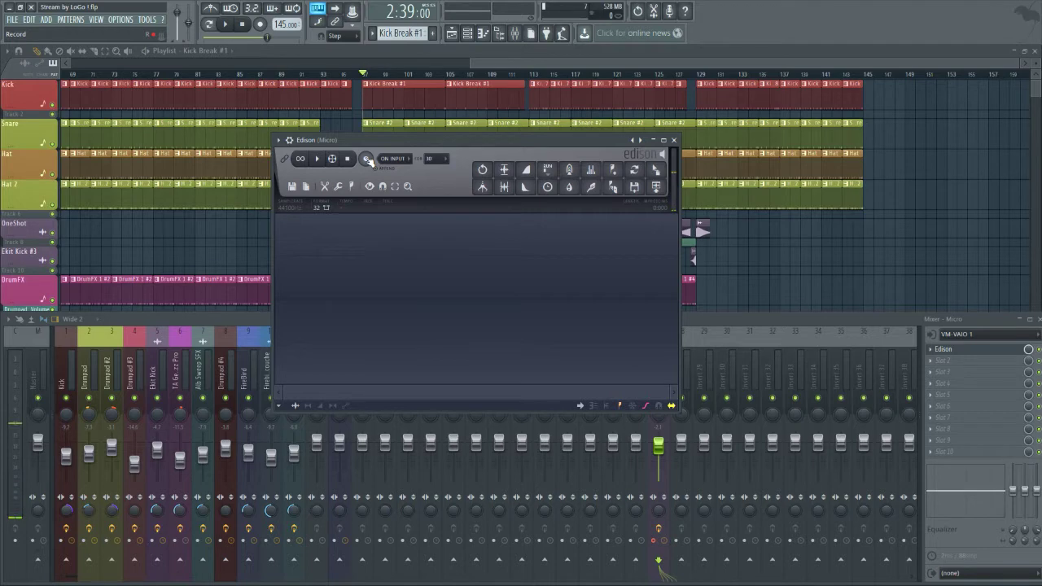
click(367, 159)
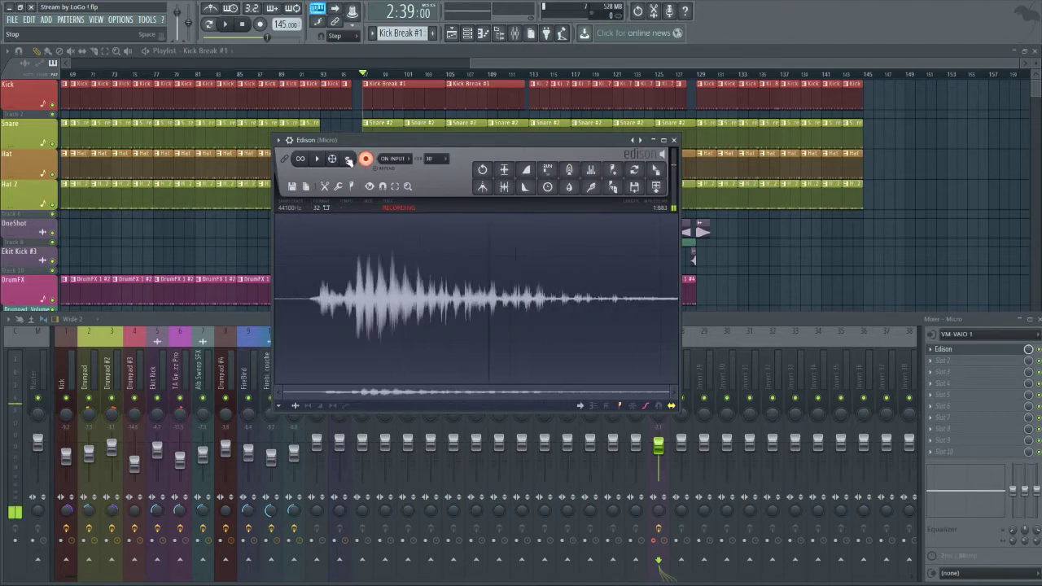
click(349, 159)
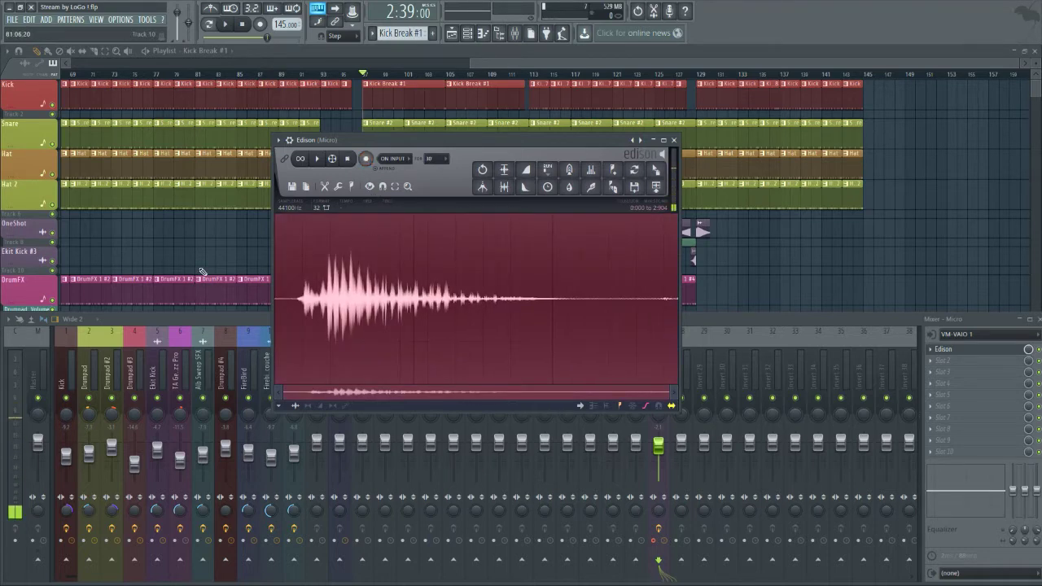
click(318, 159)
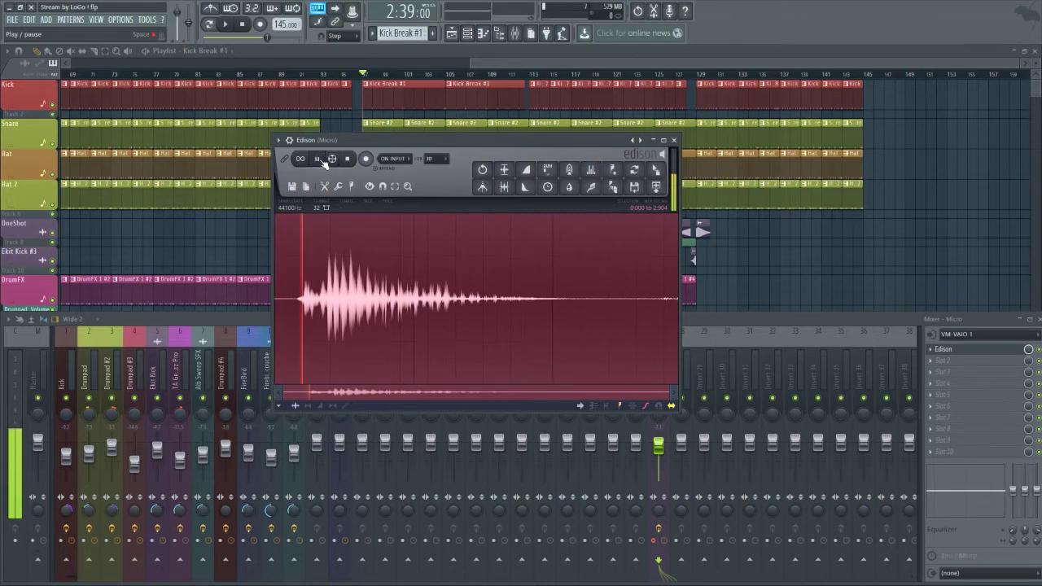
click(317, 158)
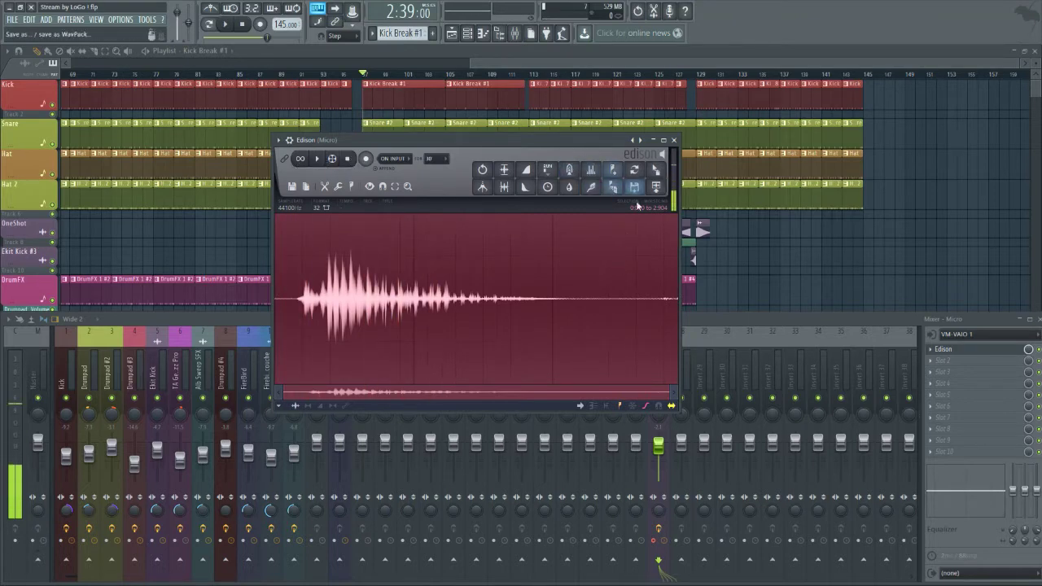
Place the Edison recording in the playlist as an audio clip on the Ekit Kick #3 track near bar 139, and audition it
drag(657, 170, 818, 259)
key(space)
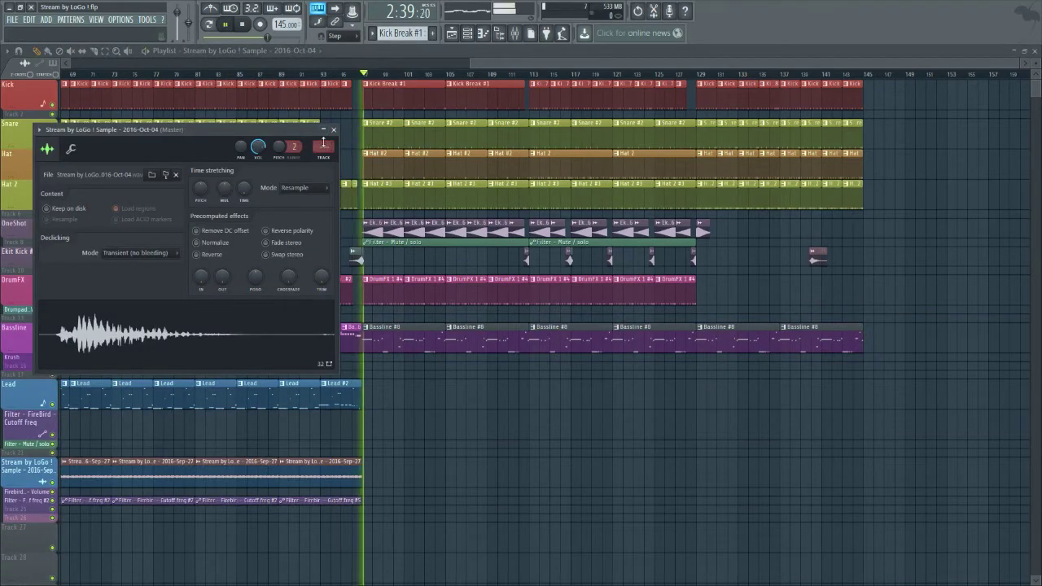
key(space)
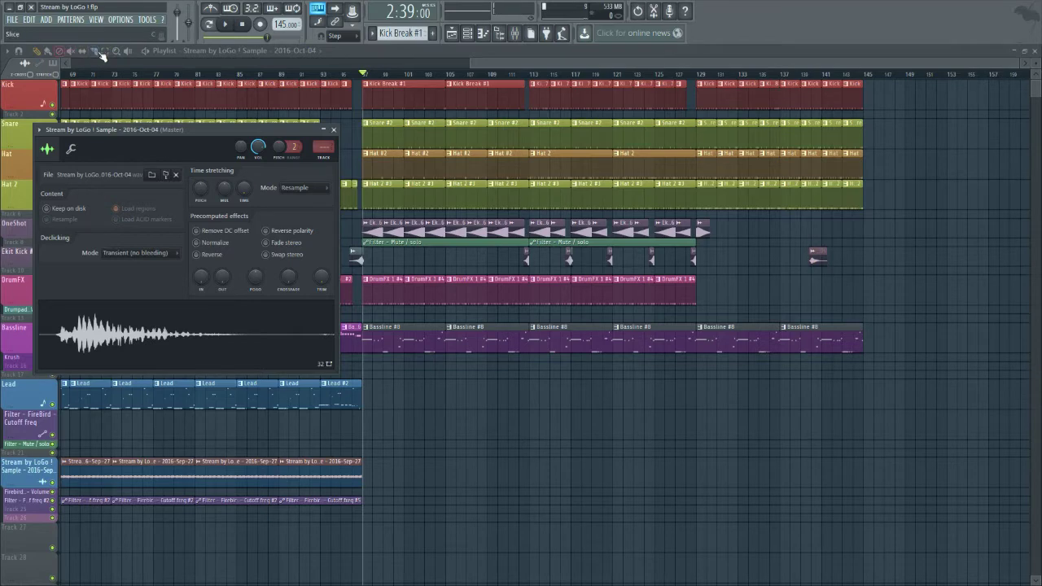
click(128, 50)
drag(816, 259, 812, 258)
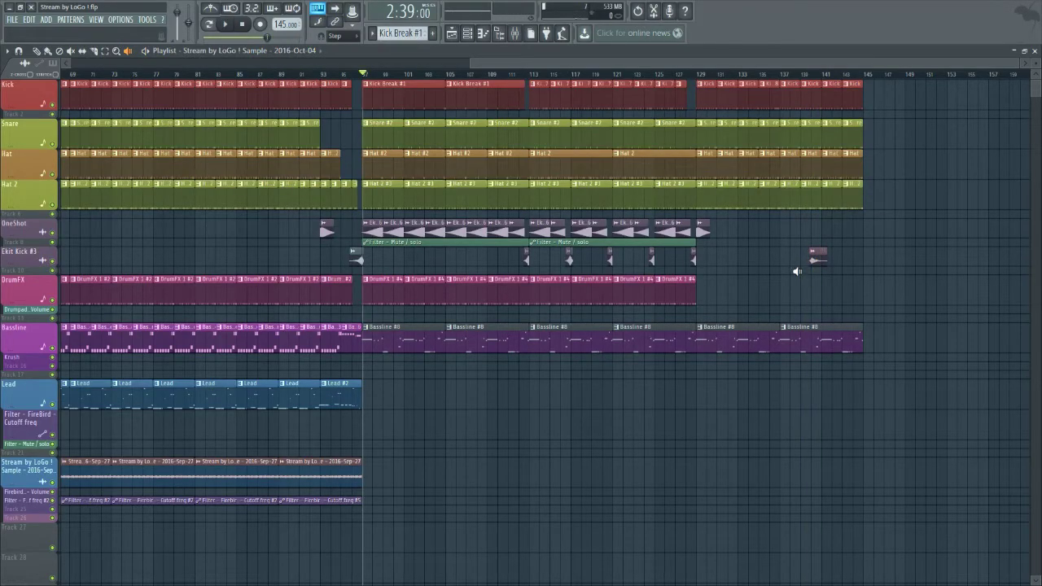
Move the recorded clip to about bar 102 on the Ekit Kick #3 track, playing the song from just before the break to check its timing
click(37, 50)
drag(819, 254, 467, 256)
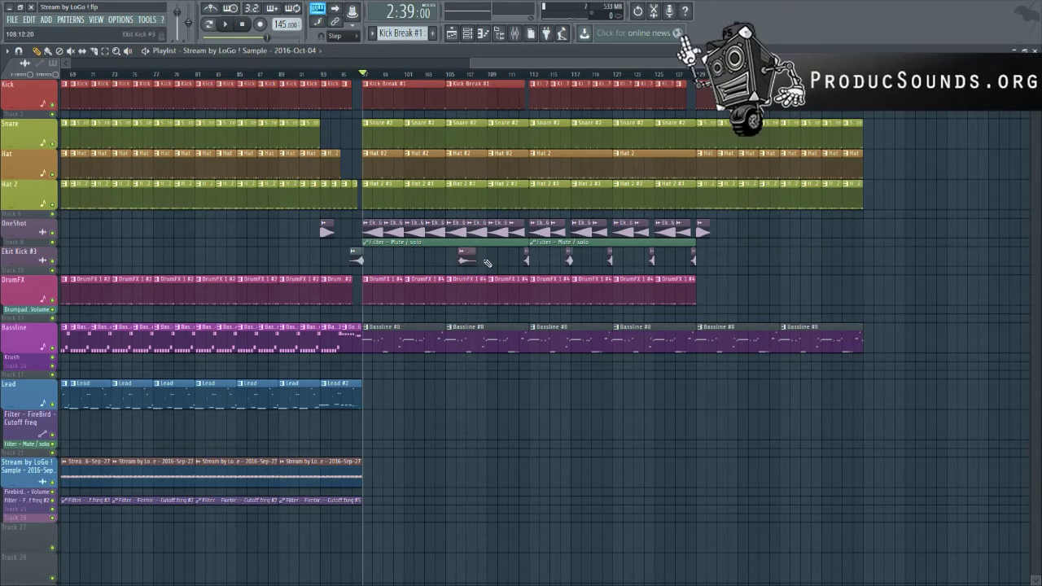
scroll(470, 255, up, 5)
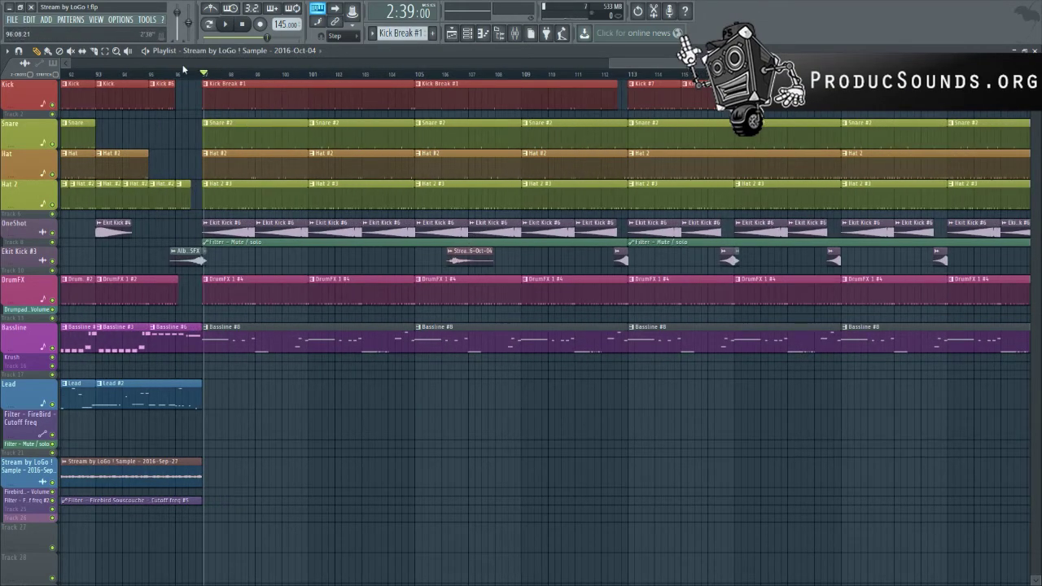
click(175, 75)
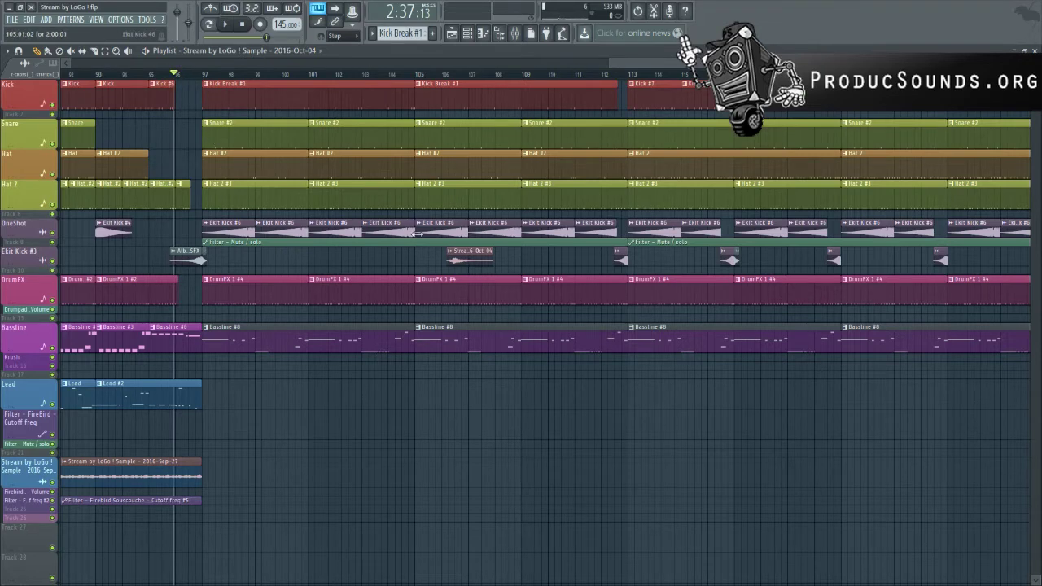
key(space)
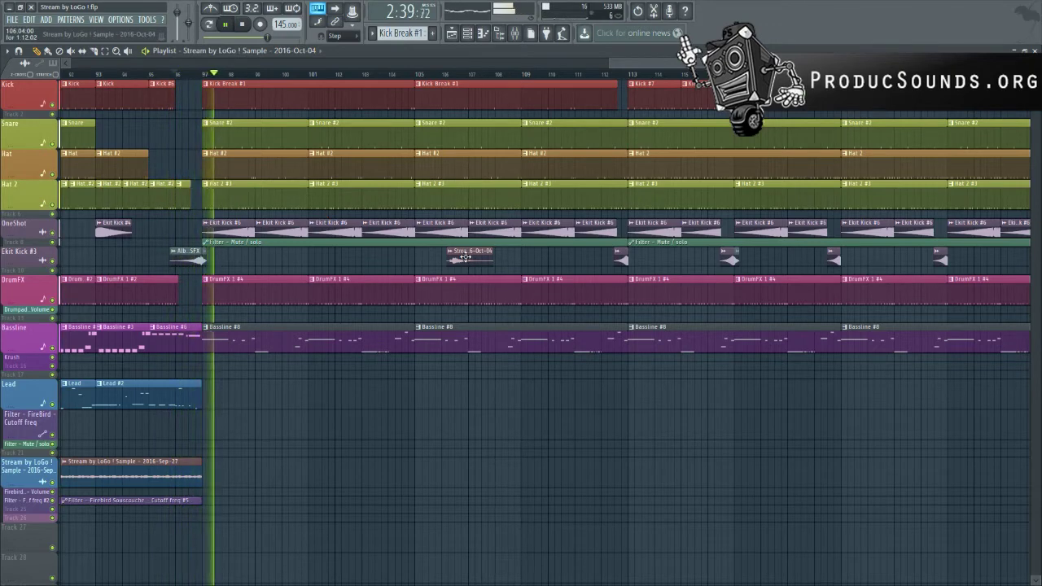
drag(462, 258, 375, 261)
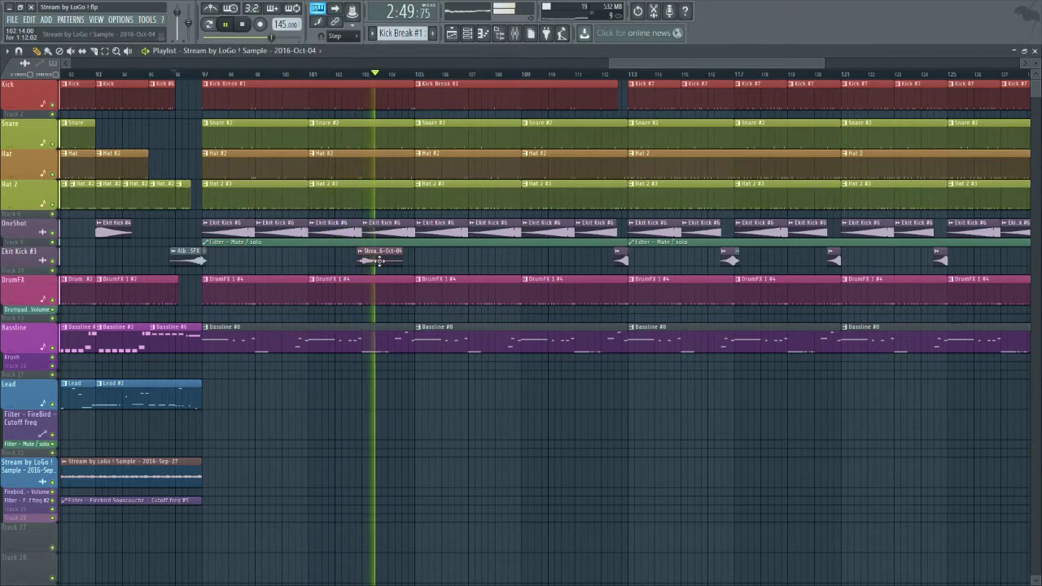
key(space)
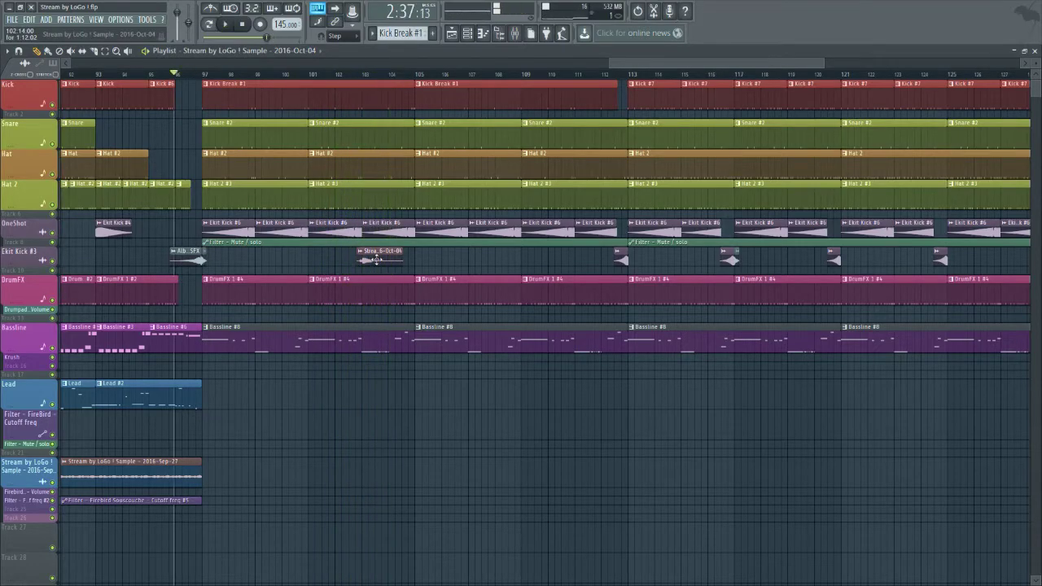
Route the recorded sample's channel to free mixer track 12, and move that mixer track three places right to position 15
scroll(371, 259, up, 5)
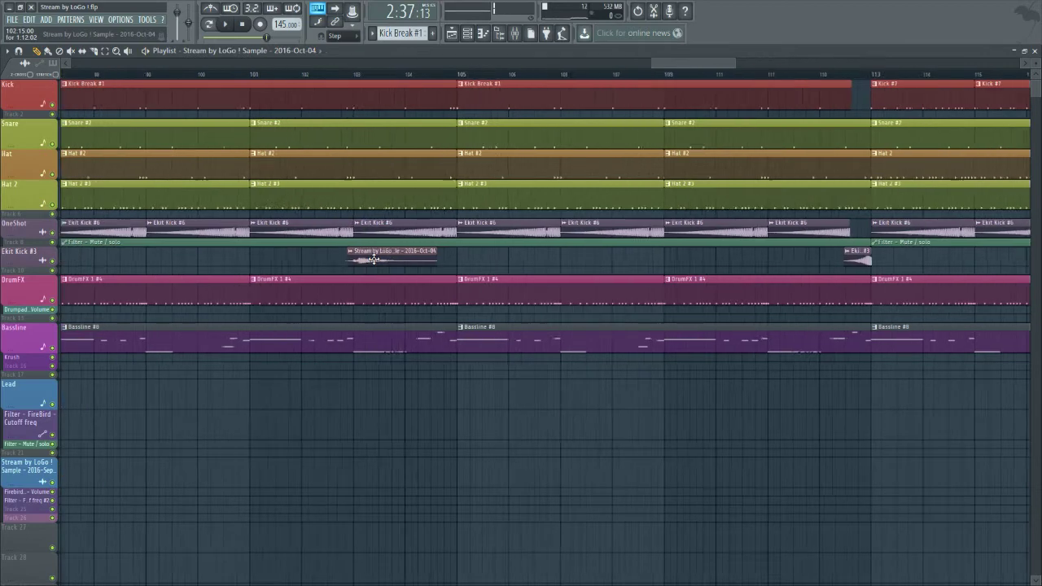
double_click(425, 260)
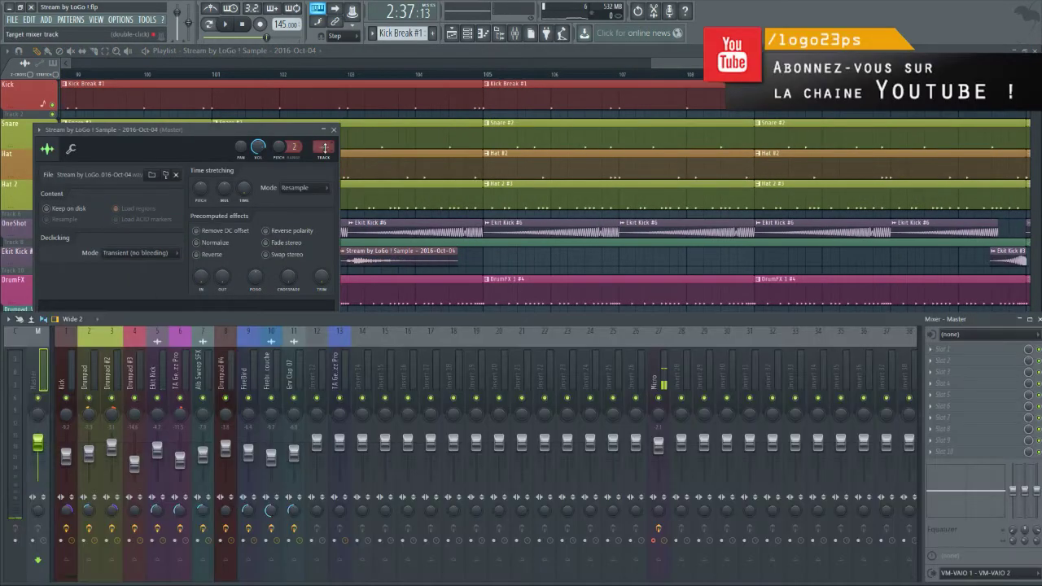
double_click(323, 148)
click(381, 252)
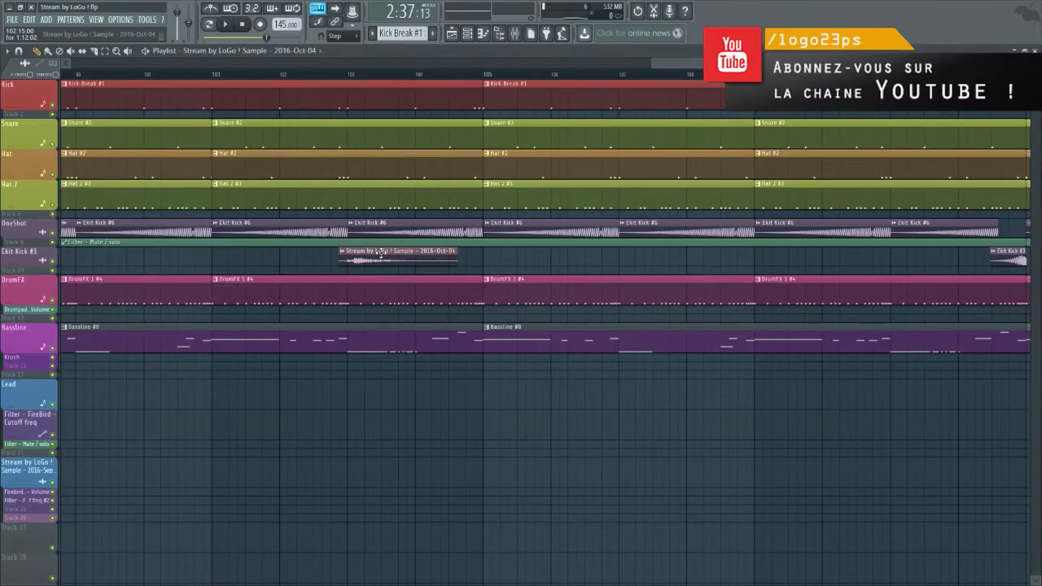
double_click(381, 253)
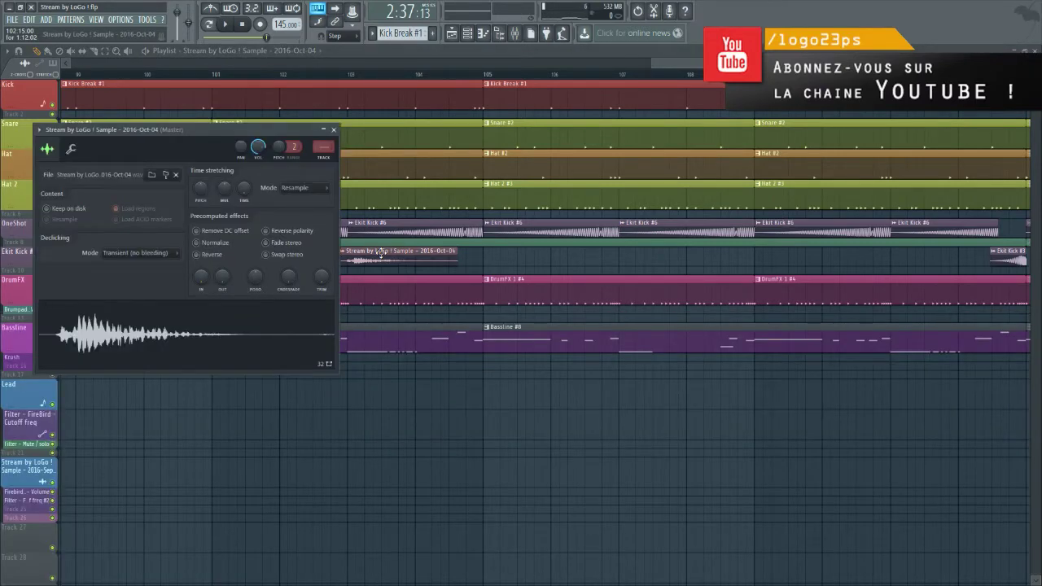
key(ctrl+l)
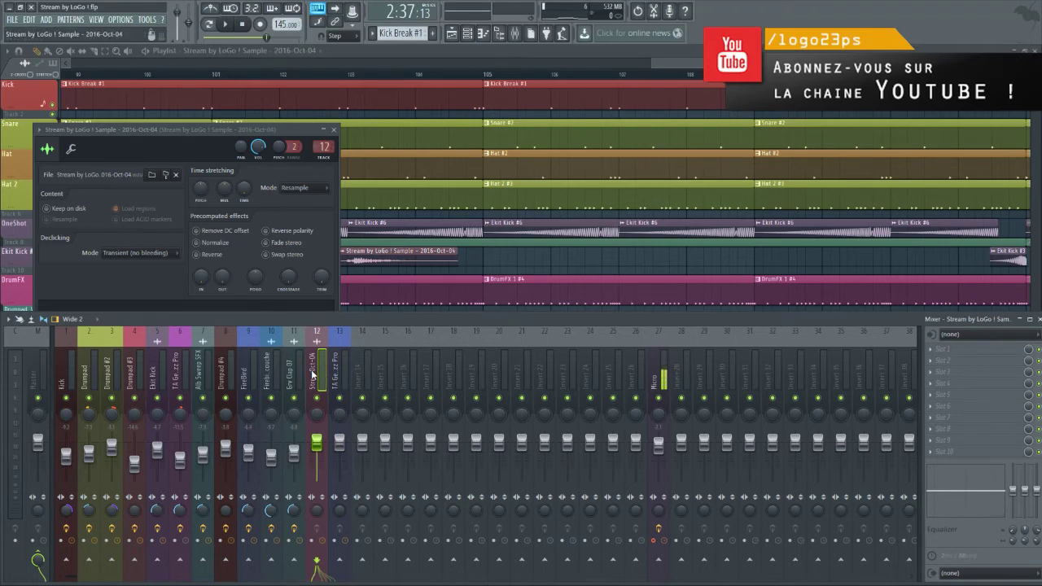
drag(311, 374, 382, 368)
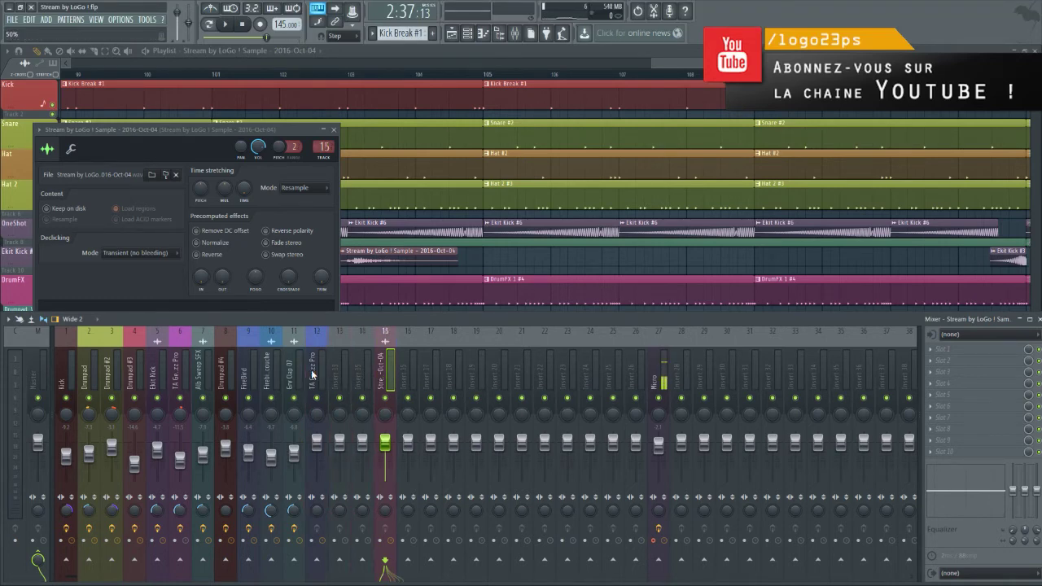
Rename mixer track 15 as Blublublu 1 and colour it green
right_click(382, 368)
key(Escape)
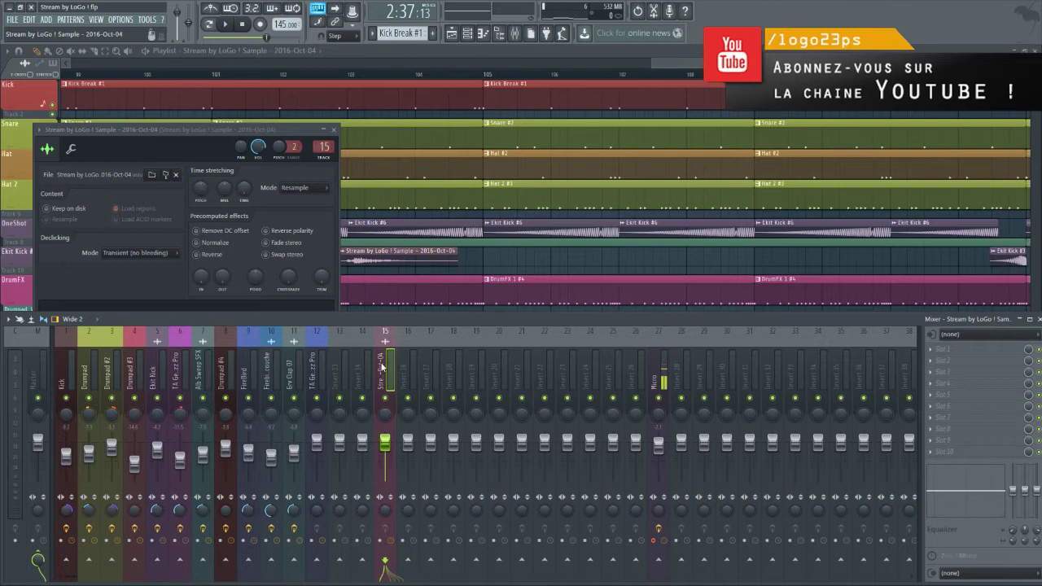
key(F2)
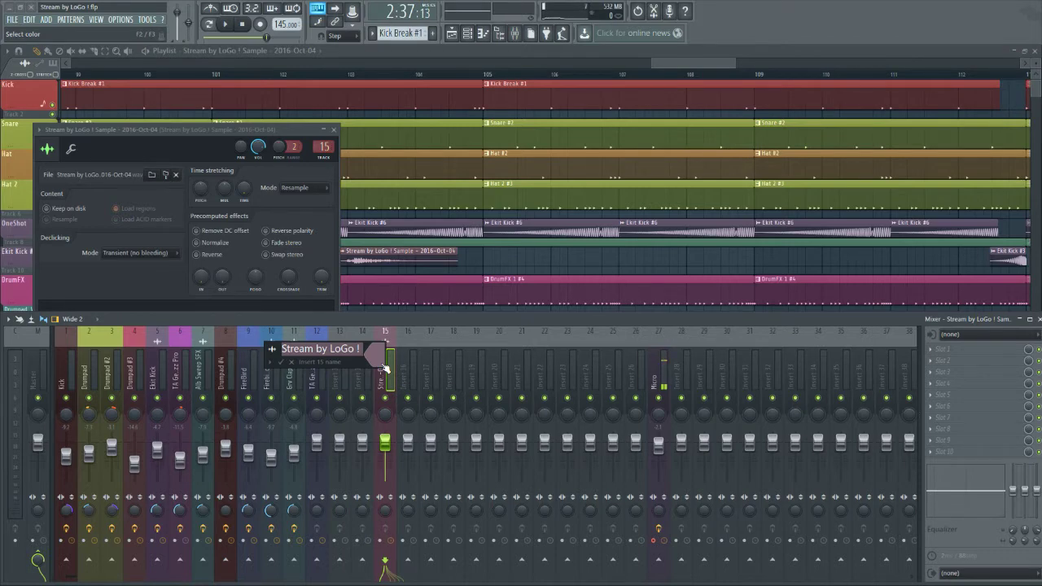
text(Blublublu 1)
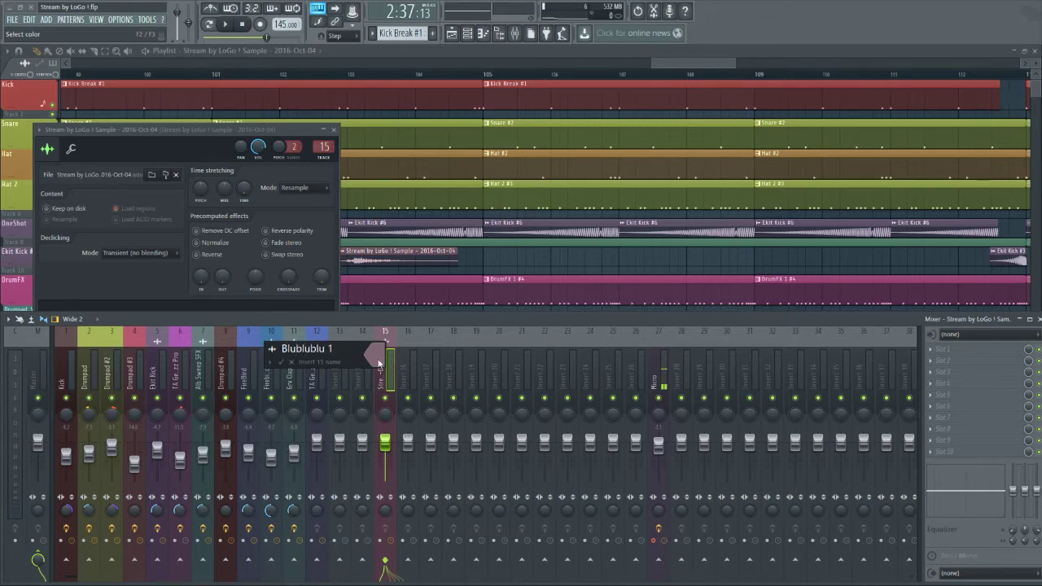
click(378, 361)
click(404, 345)
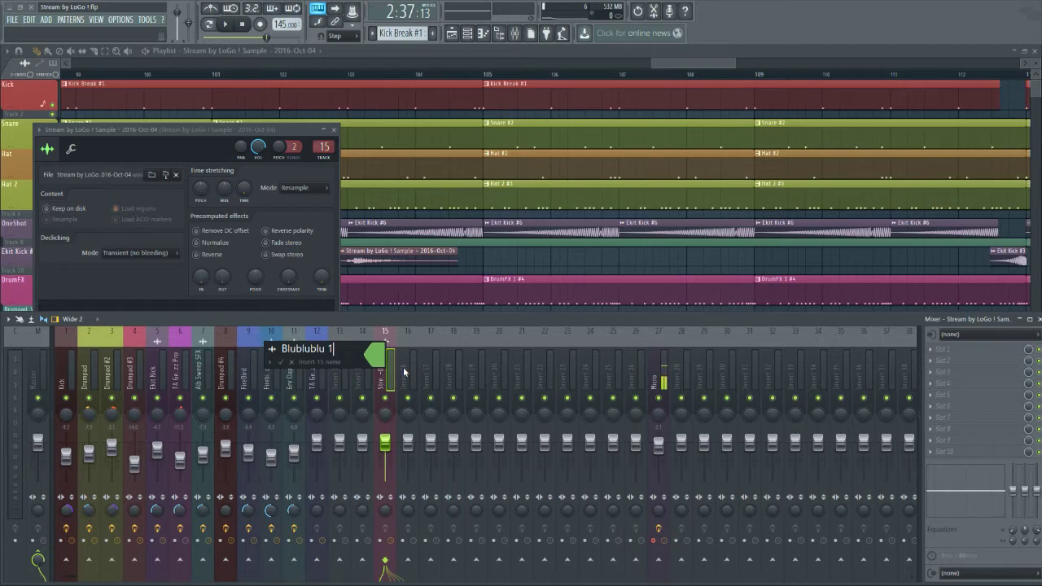
key(Return)
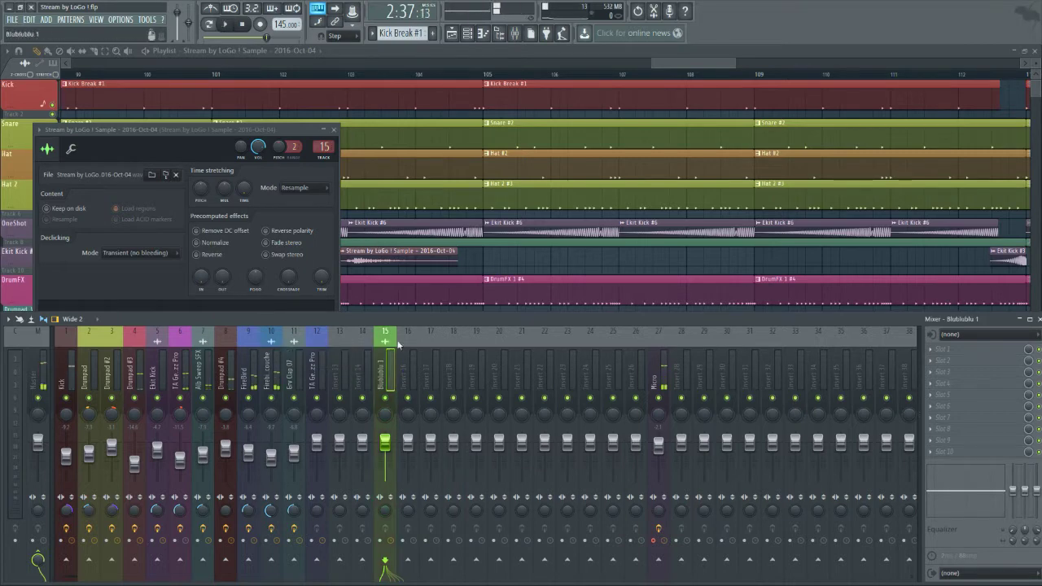
click(424, 129)
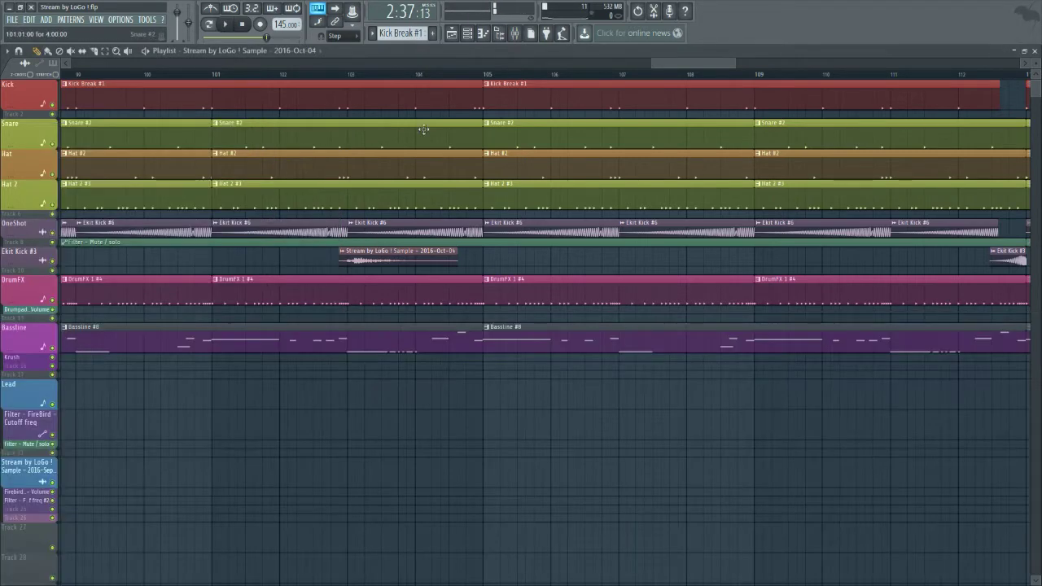
Open the recorded sample's channel settings and time-stretch its playlist clip so that it ends at bar 105
double_click(352, 255)
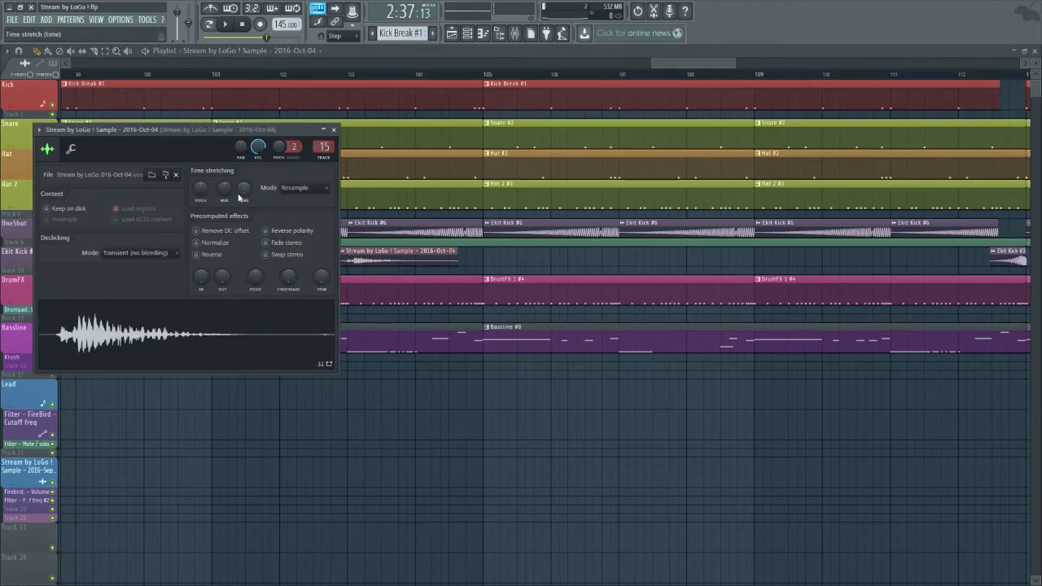
drag(353, 255, 474, 255)
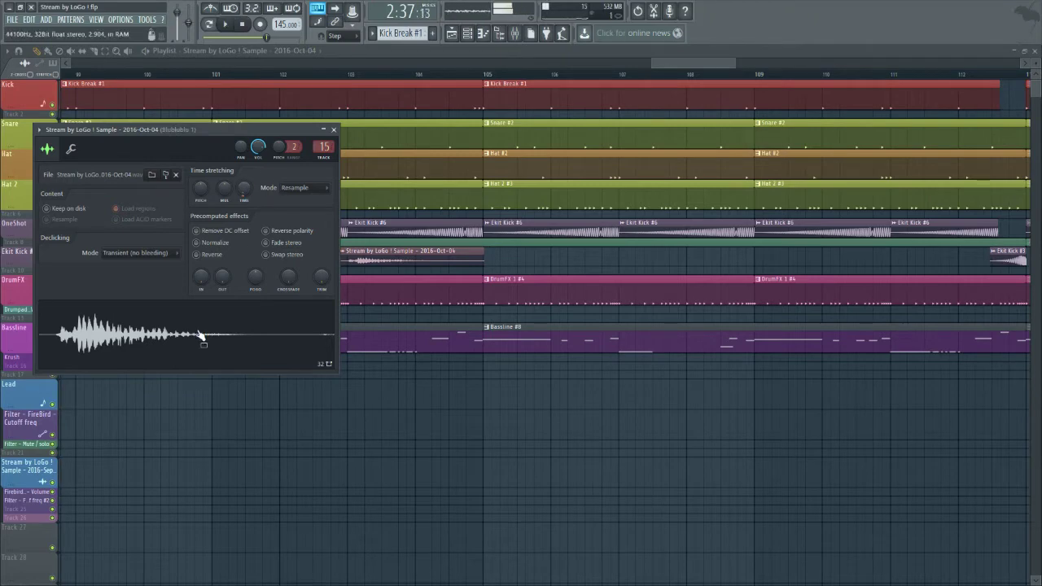
Normalize the recorded sample and give it a partial fade-out, previewing the sound with the fade applied
click(213, 244)
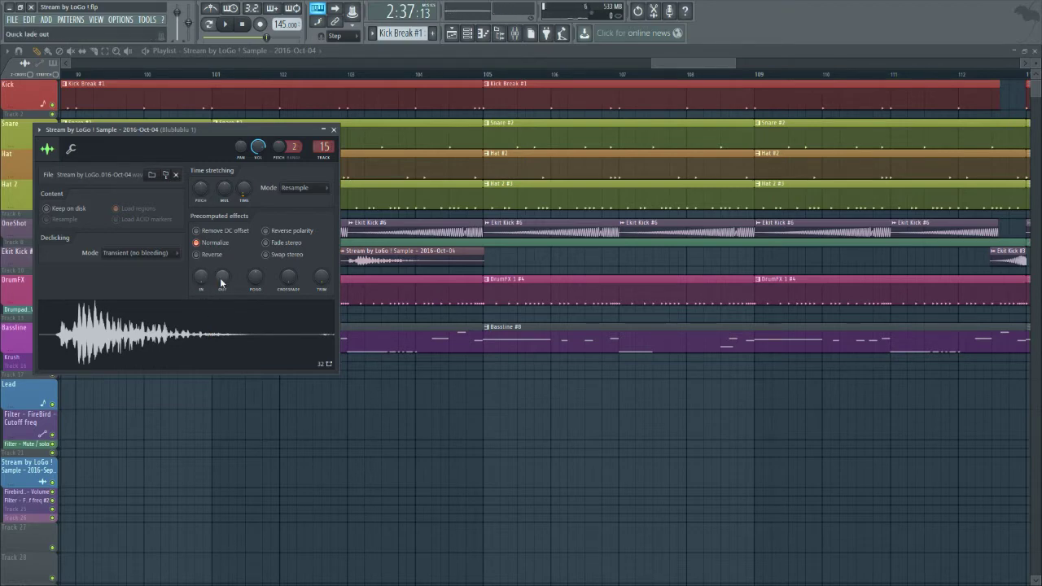
drag(222, 278, 222, 269)
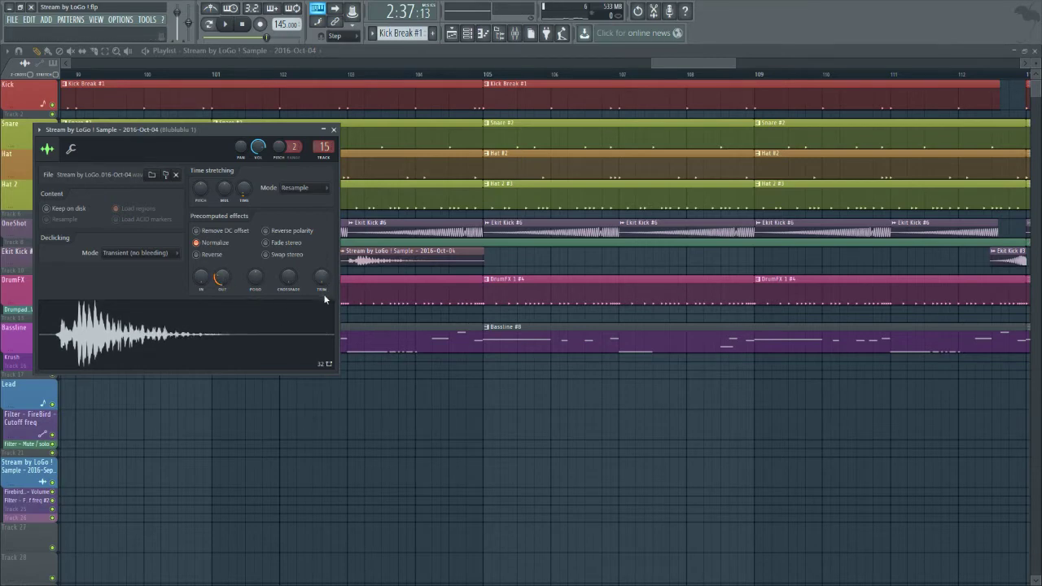
drag(221, 279, 234, 334)
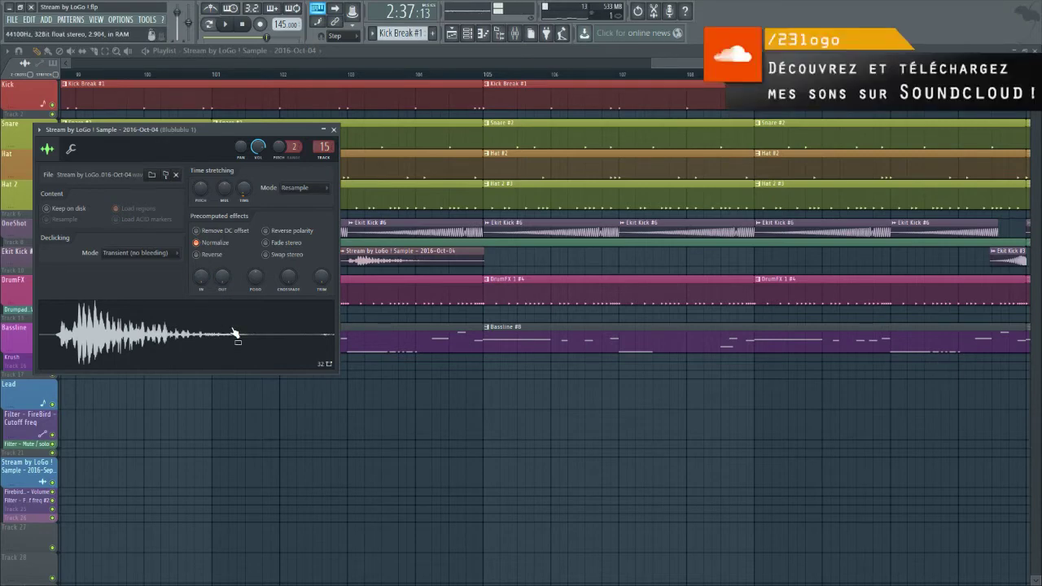
drag(227, 288, 227, 268)
key(space)
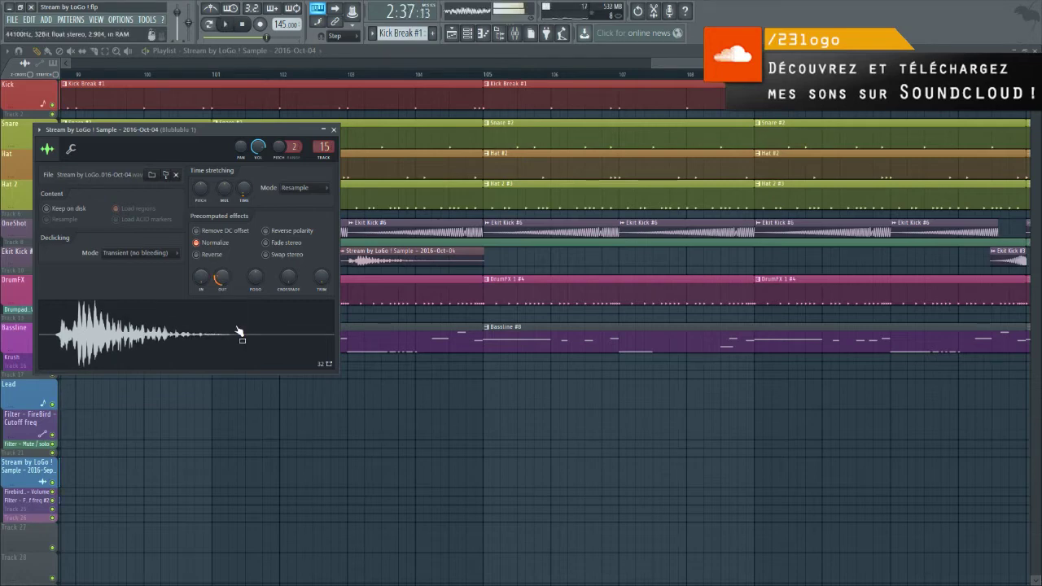
key(space)
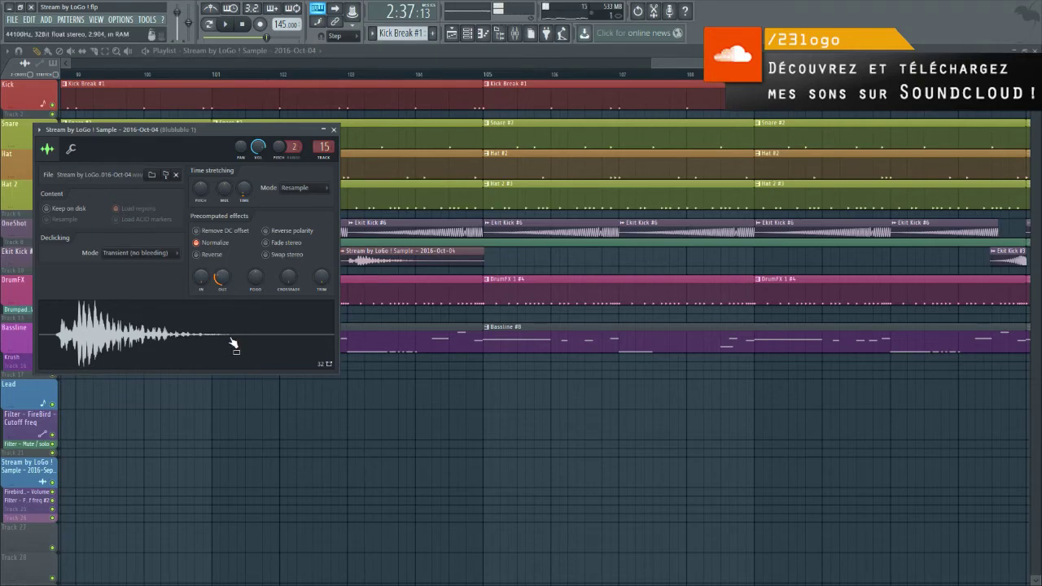
Try the pogo effect on the recorded sample, reset it to neutral and add a slight fade-in
scroll(256, 277, up, 5)
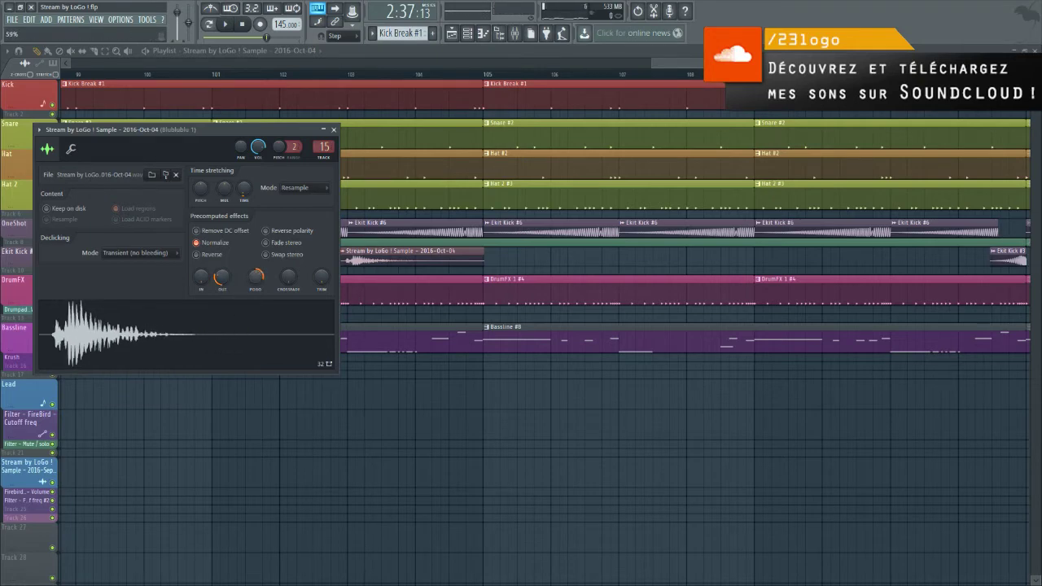
key(space)
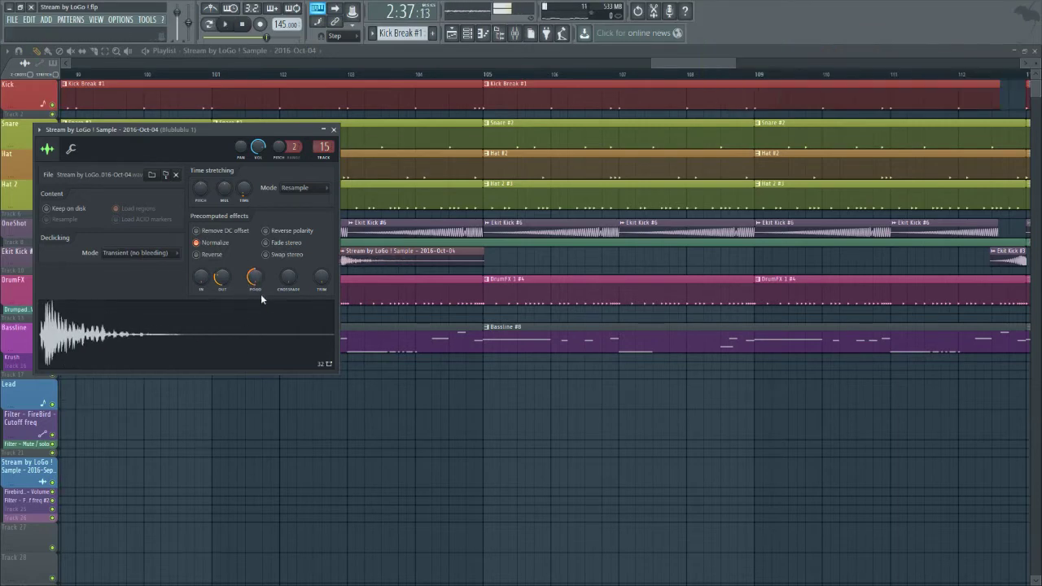
scroll(255, 277, down, 5)
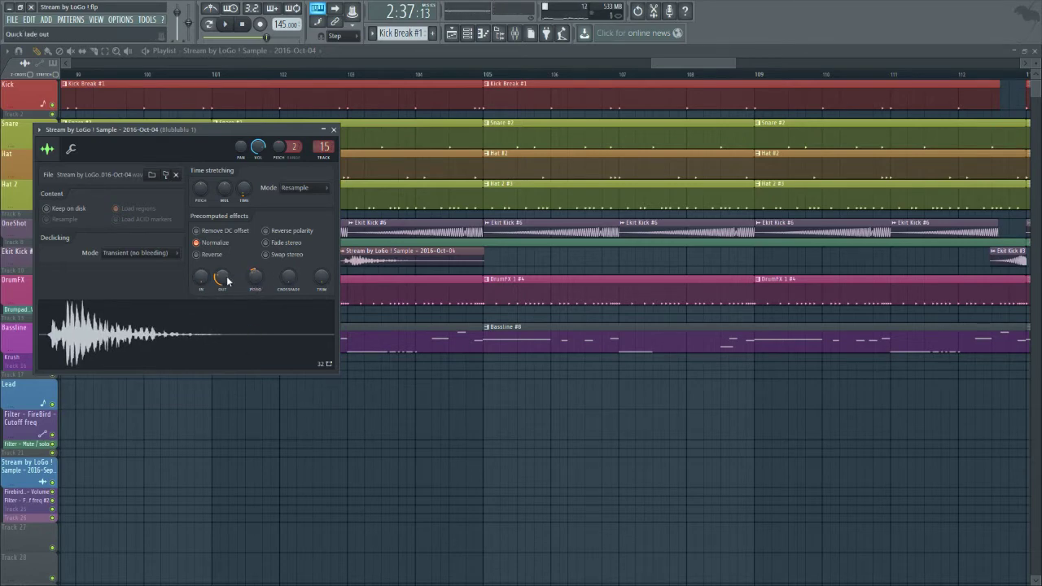
drag(253, 279, 254, 301)
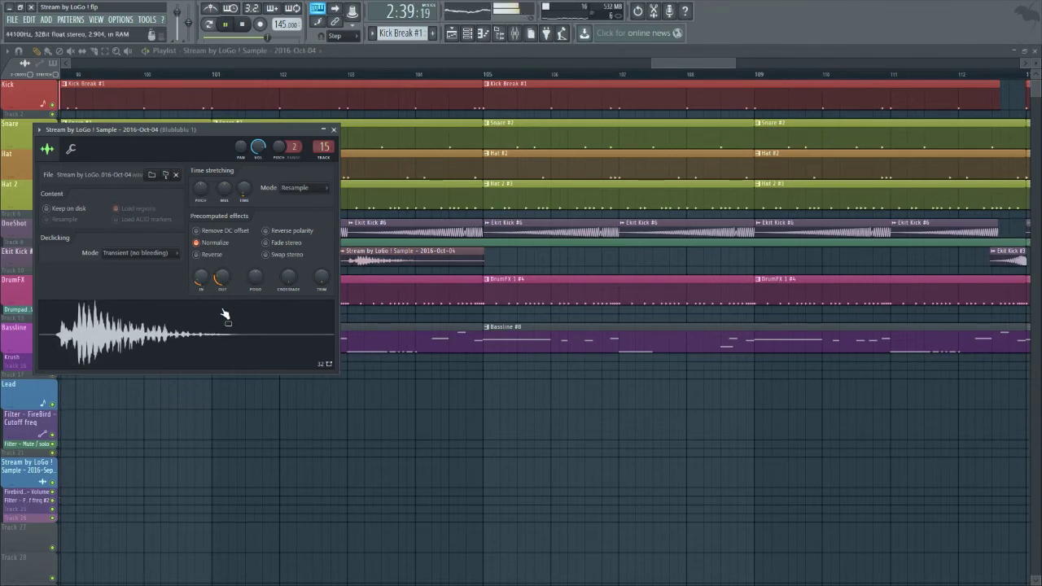
Play the song from about bar 102 with the sample's settings closed to hear the clip in the mix
key(Escape)
scroll(310, 218, down, 2)
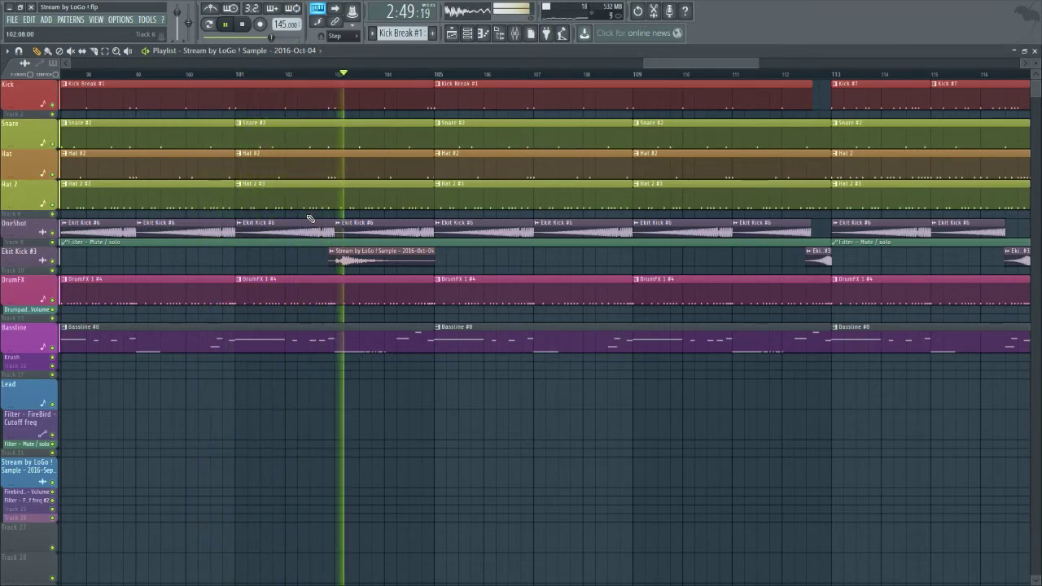
key(space)
double_click(345, 251)
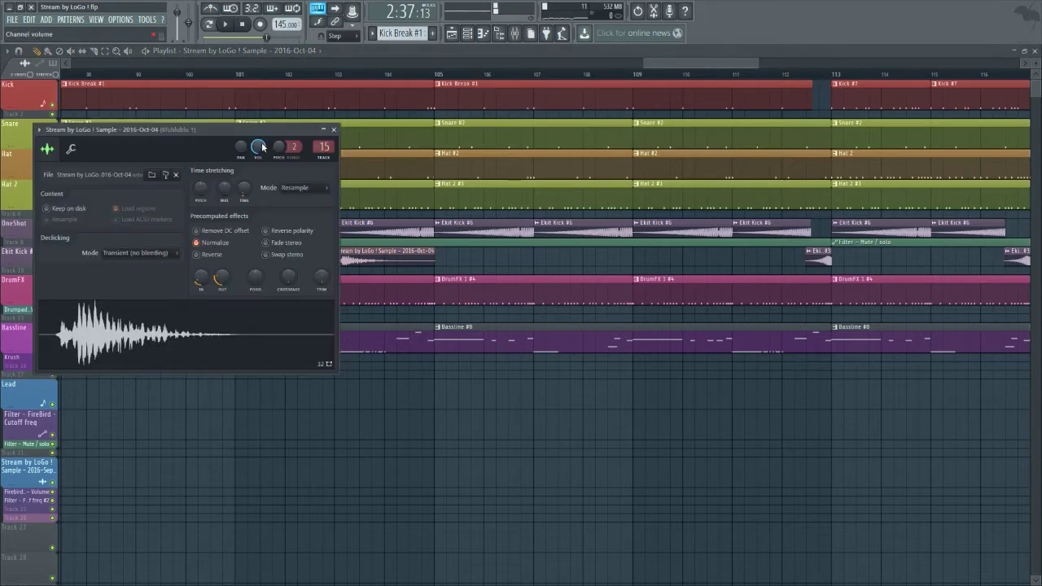
click(333, 130)
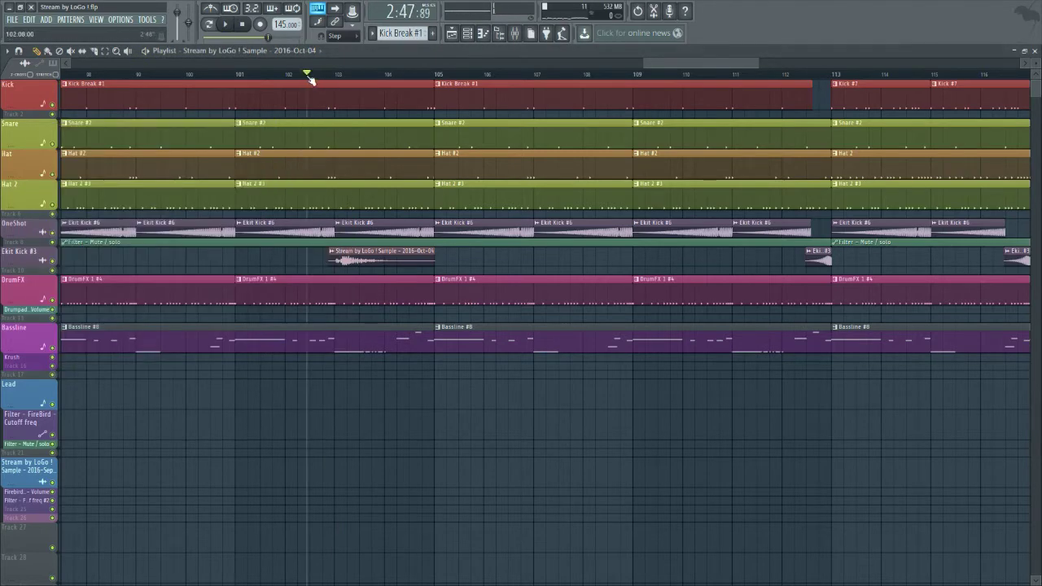
key(space)
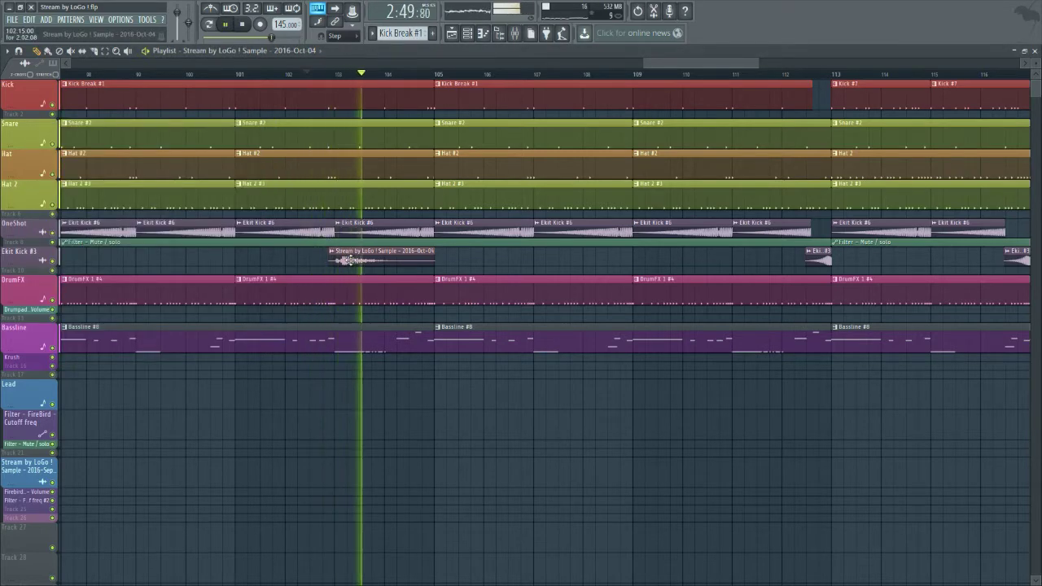
key(space)
Open the recorded sample's settings and its mixer track 15, and look through the effects available for its first slot
double_click(353, 260)
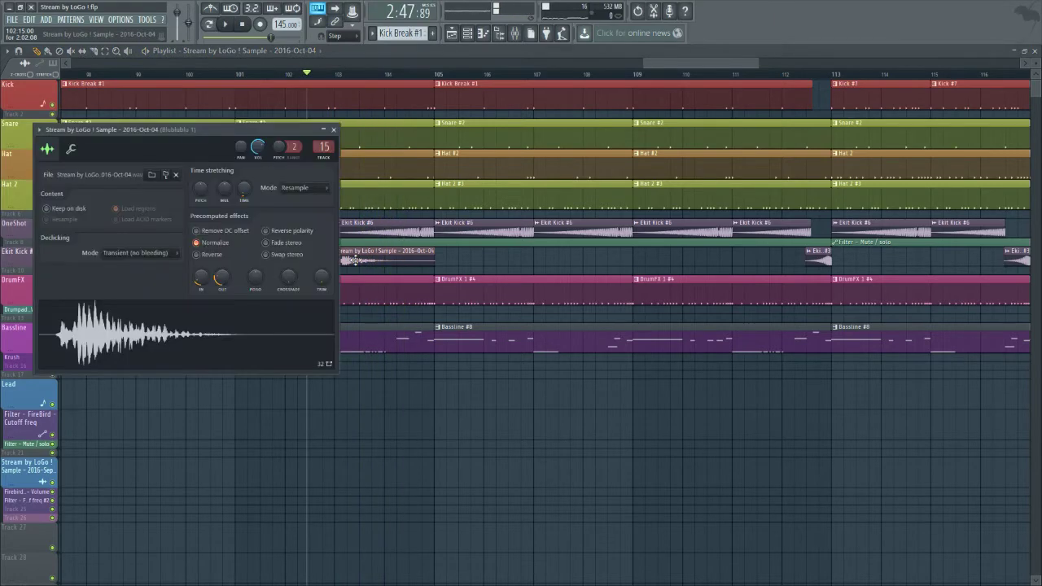
double_click(324, 147)
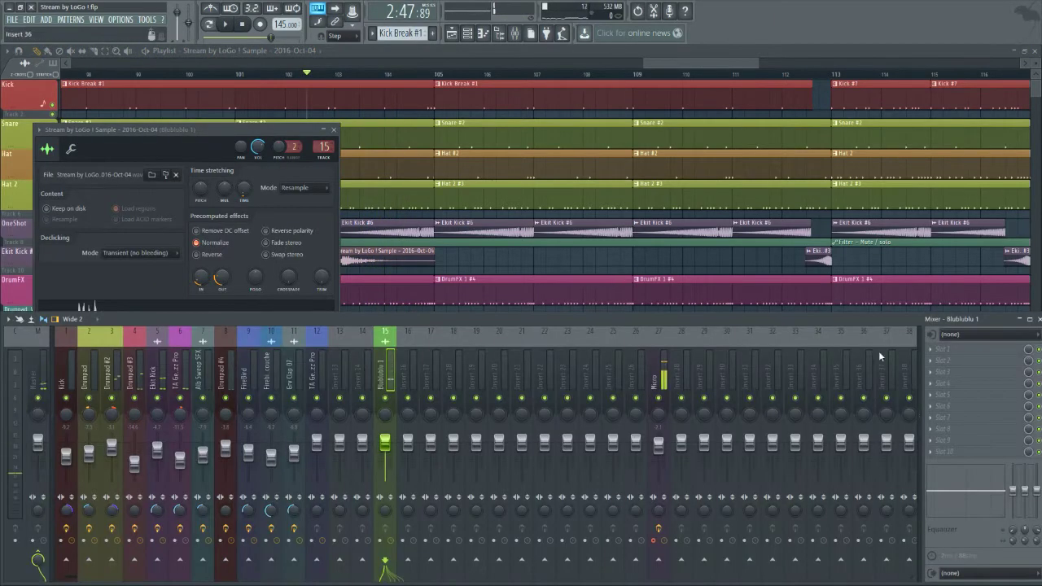
click(936, 355)
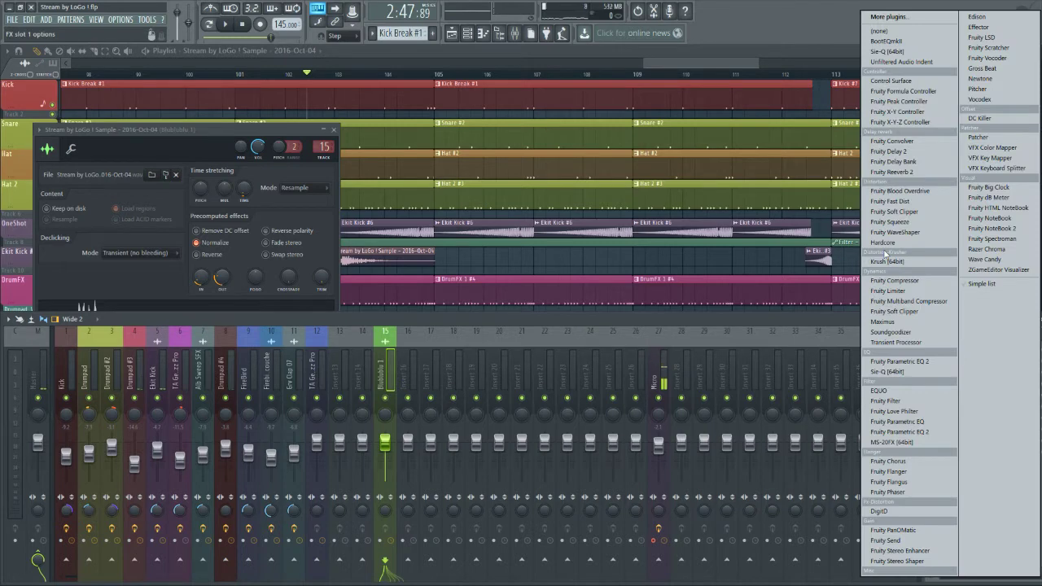
click(287, 209)
Try a longer time stretch on the recorded sample and reset it
drag(244, 189, 245, 167)
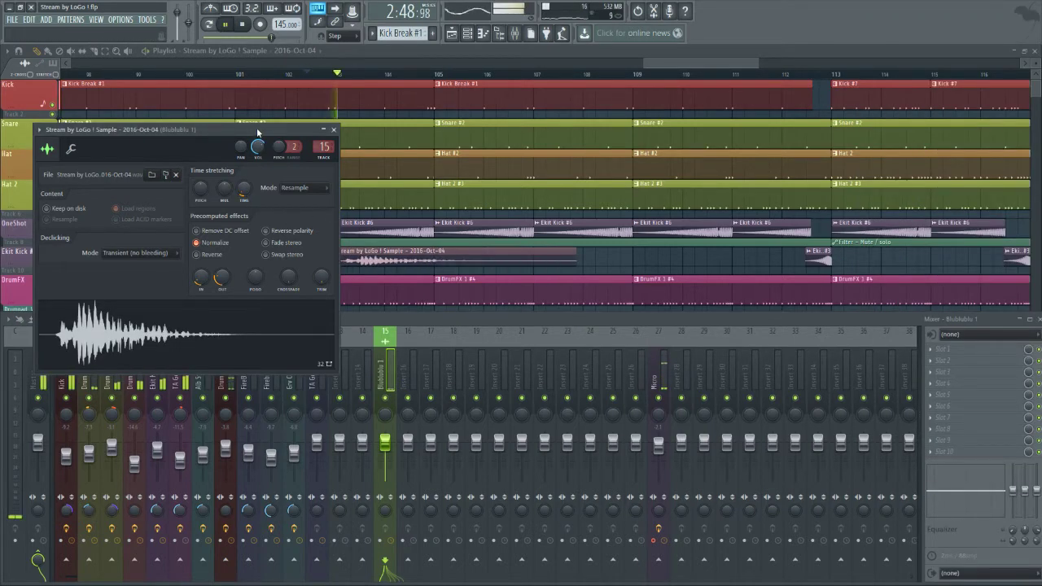
right_click(243, 190)
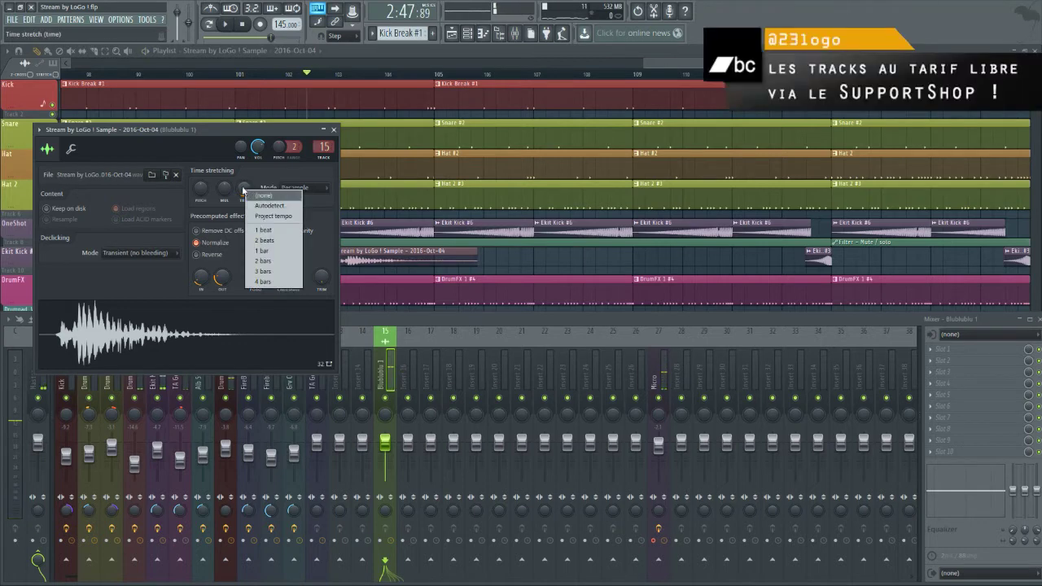
click(262, 195)
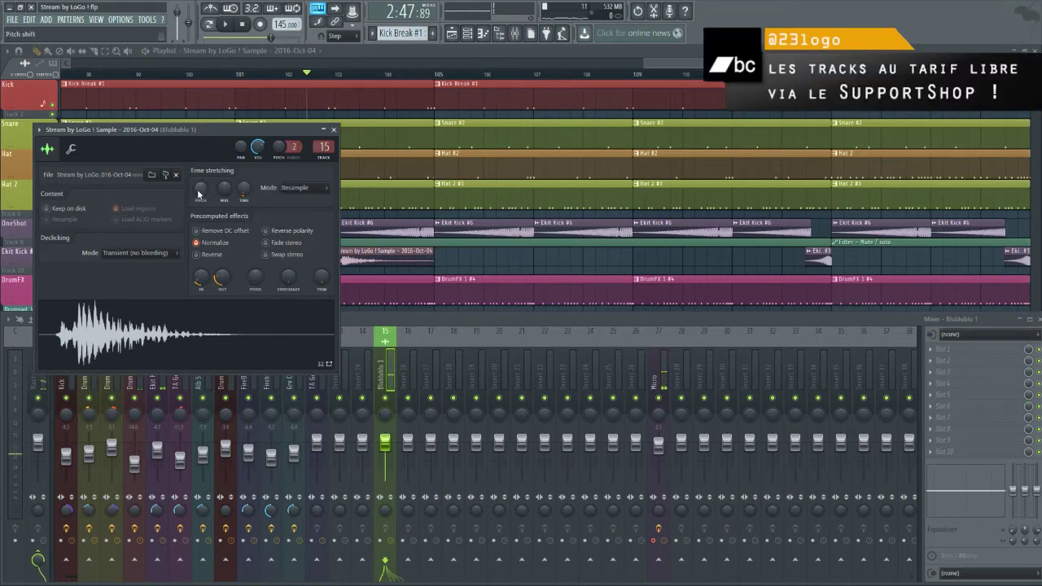
Lower the sample's pitch shift in Auto stretching mode and reduce mixer track 15 to about -6.5 dB, playing the song to check
drag(199, 189, 199, 193)
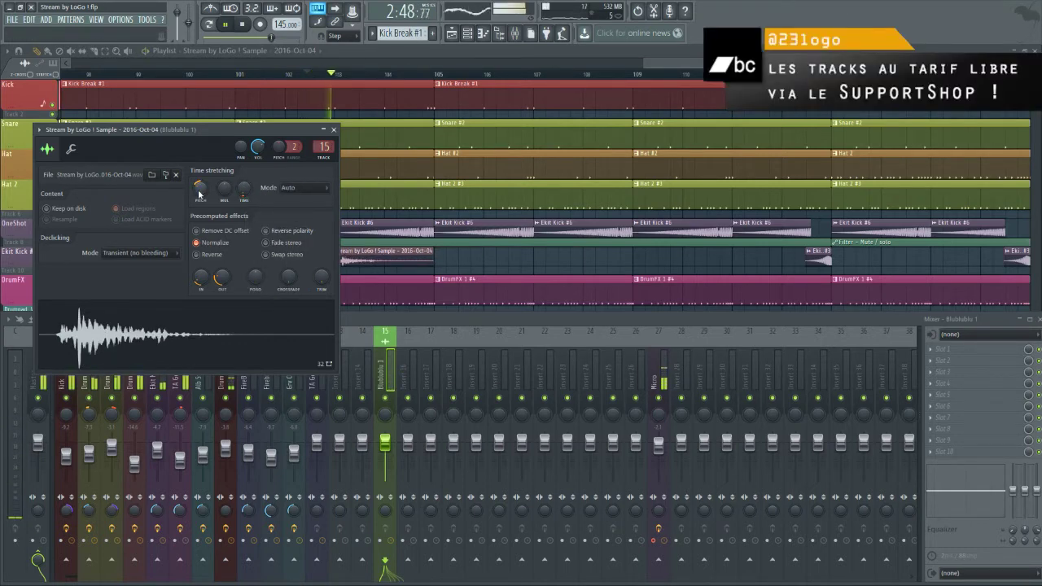
scroll(200, 189, down, 2)
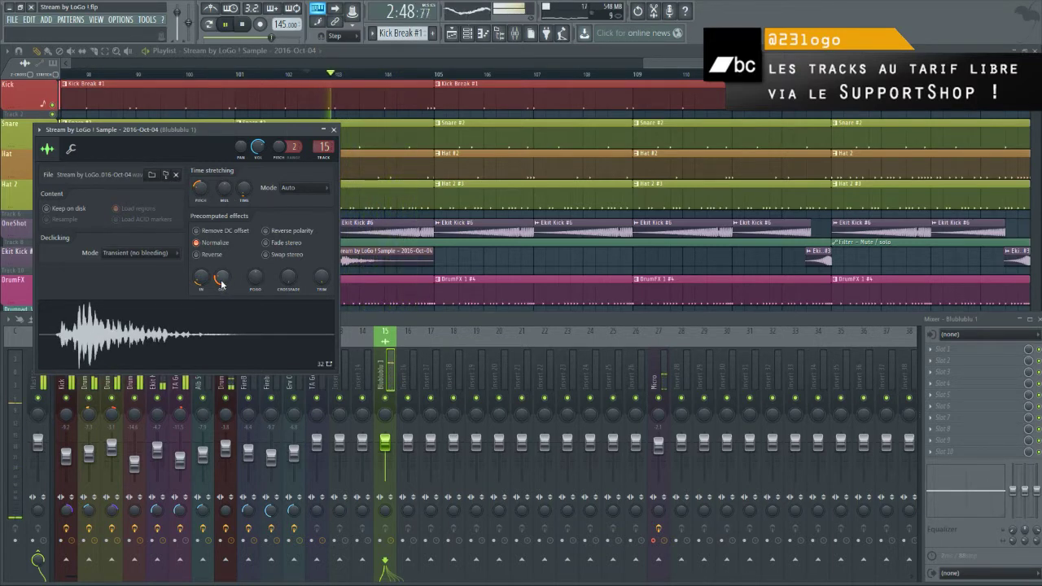
key(F9)
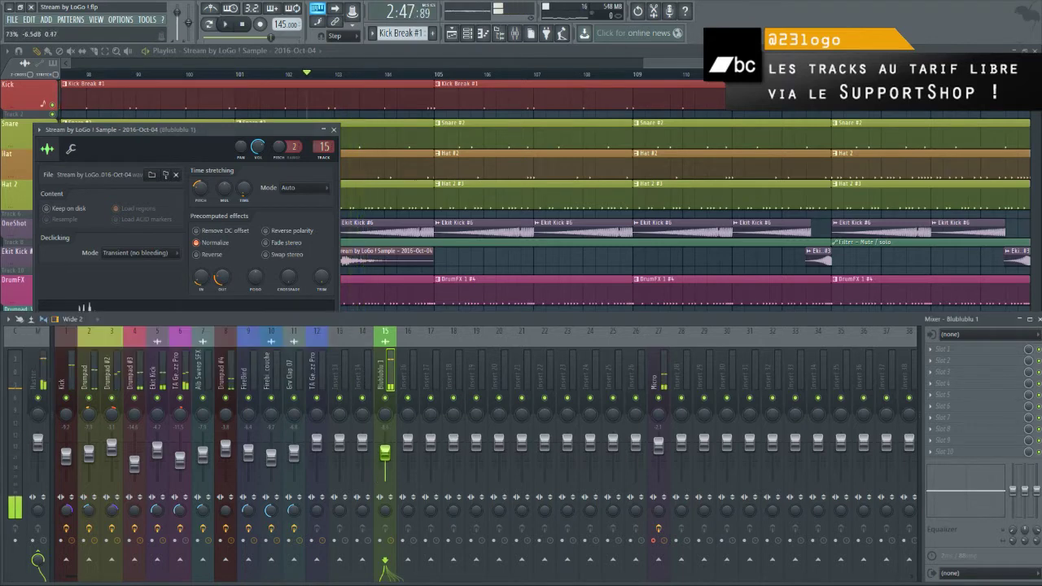
click(289, 171)
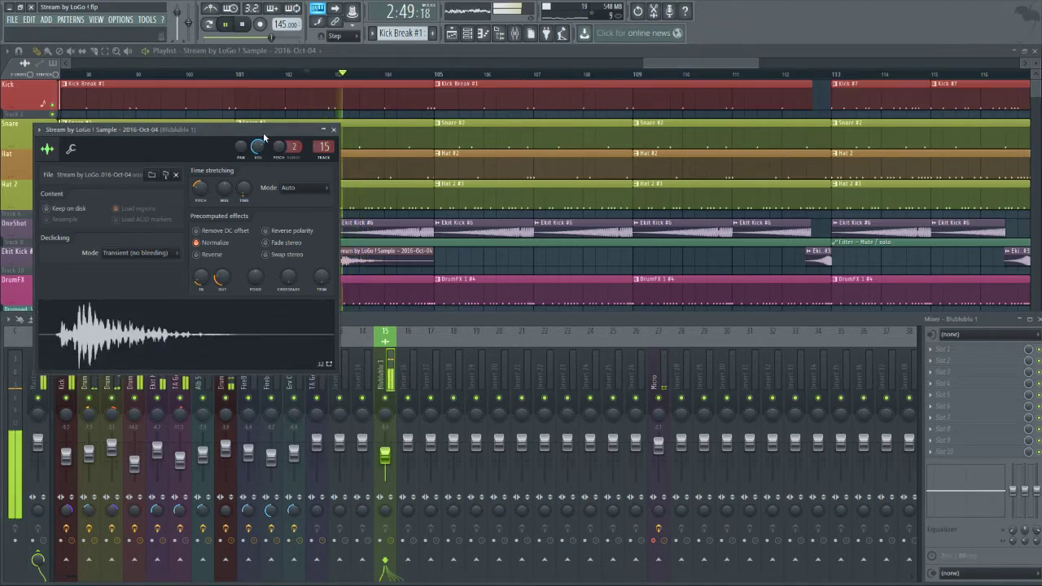
click(368, 351)
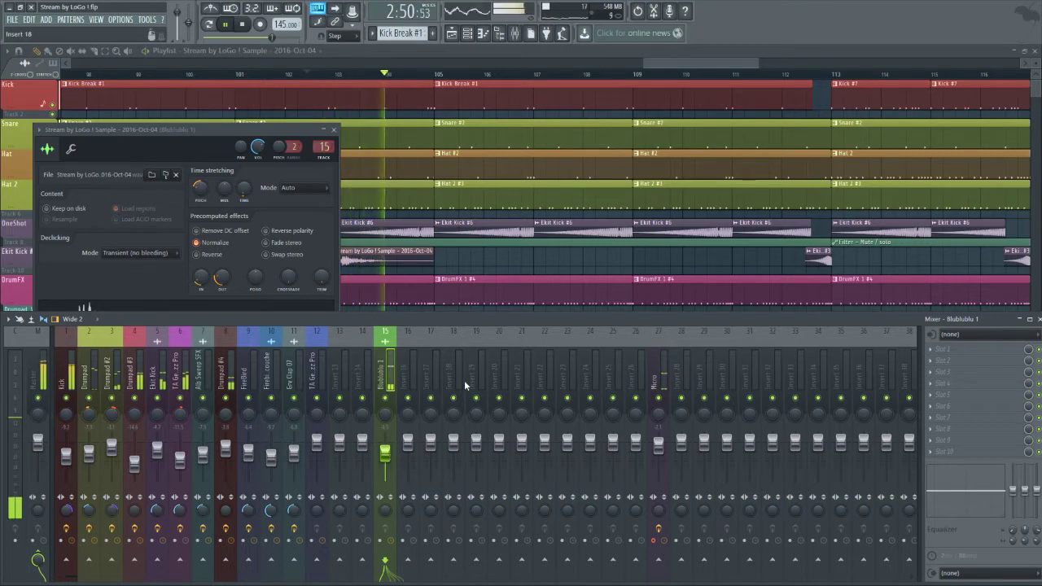
Load the DigitD distortion into the first effect slot of mixer track 15 and move its window clear of the sample's settings
click(941, 349)
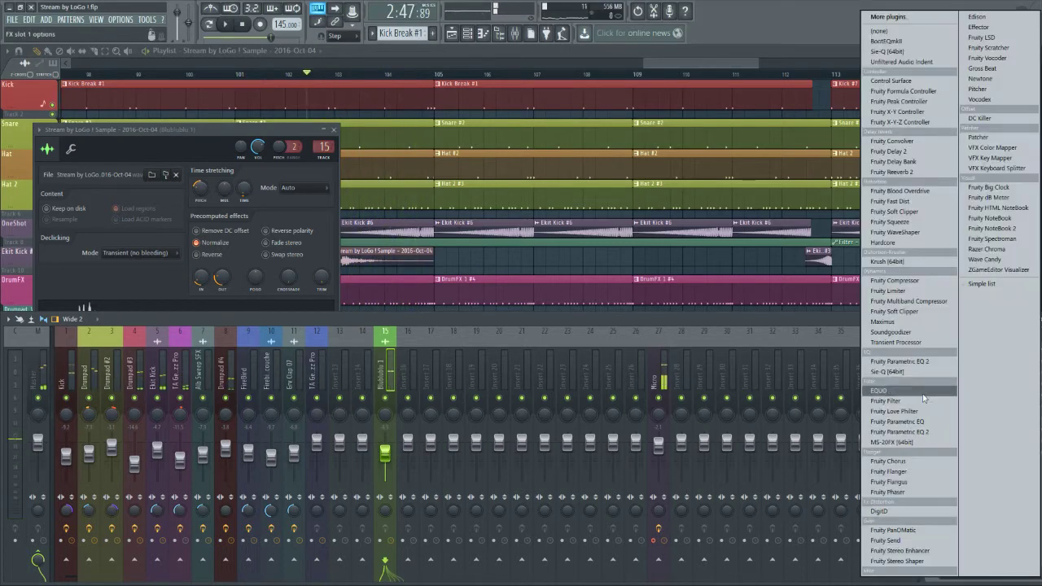
click(907, 511)
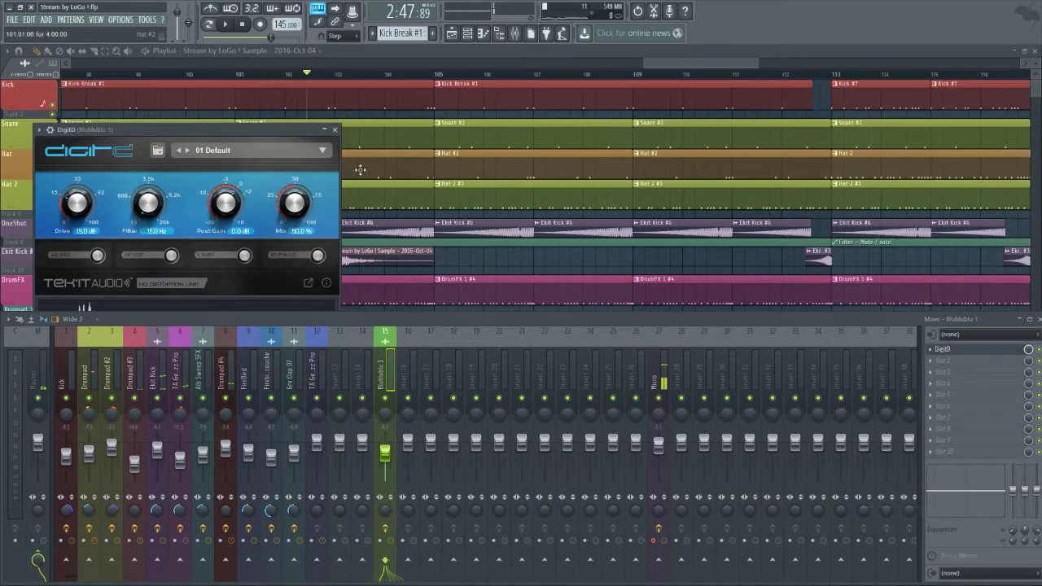
drag(214, 129, 602, 136)
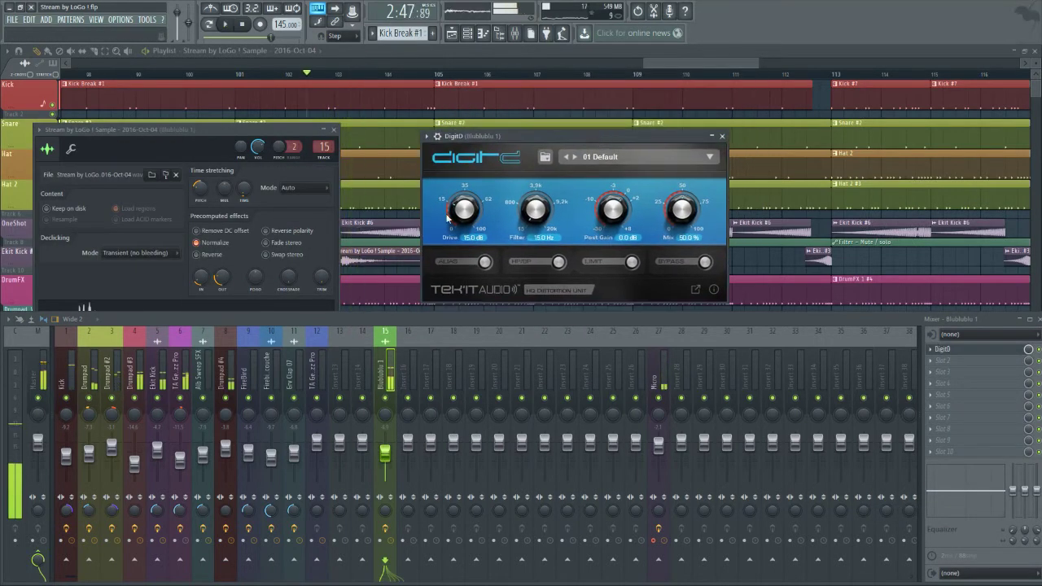
Select bars 103 to 105 in the playlist, solo the Ekit Kick #3 track and play that section in a loop
click(366, 51)
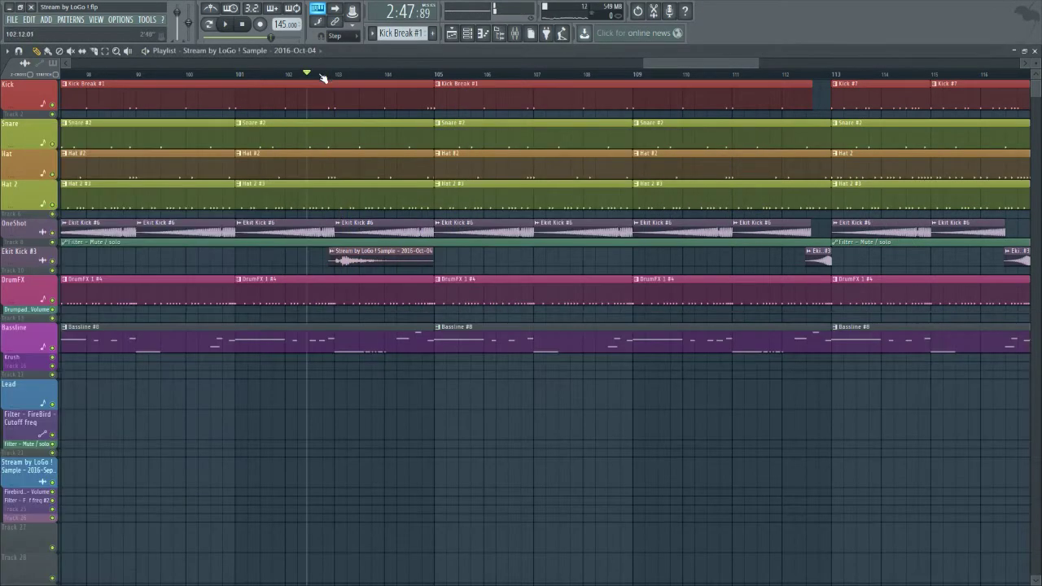
drag(339, 79, 437, 81)
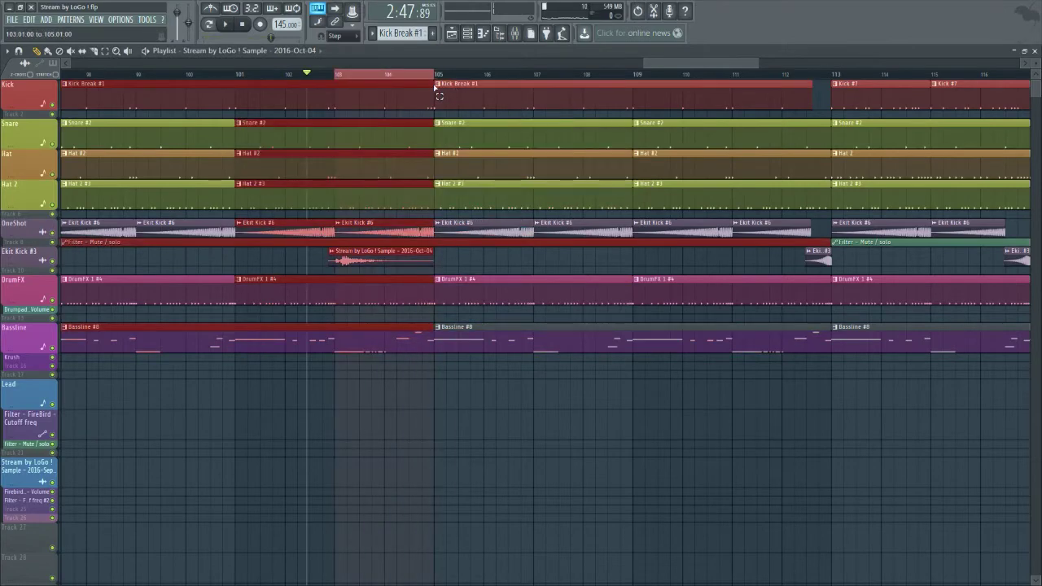
right_click(54, 261)
key(space)
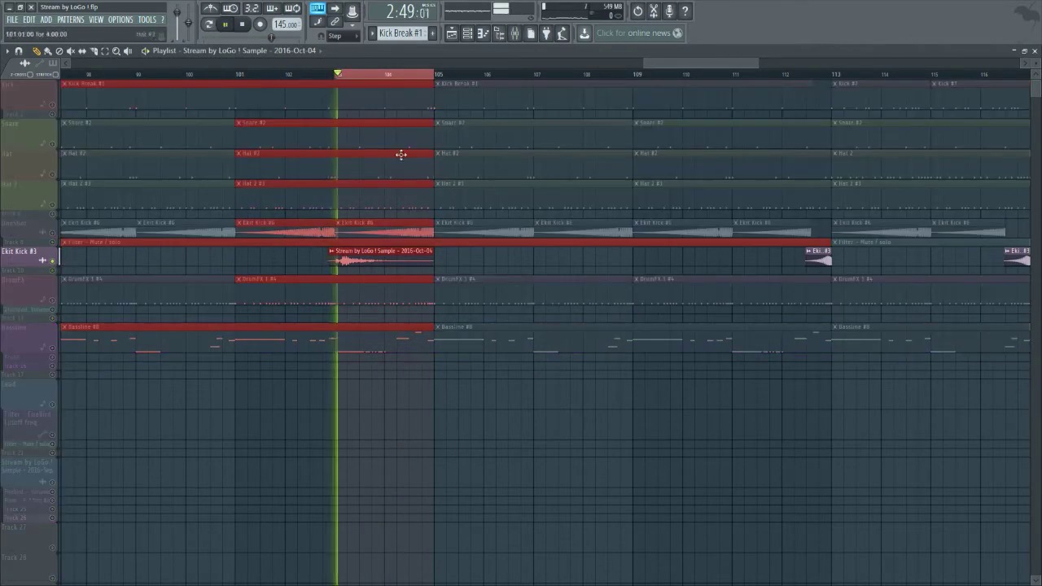
Reopen DigitD on mixer track 15 and set Drive 66.5 dB, Filter 1010.7 Hz and Mix 18.3 %, with the switches below Drive and Filter on
click(476, 37)
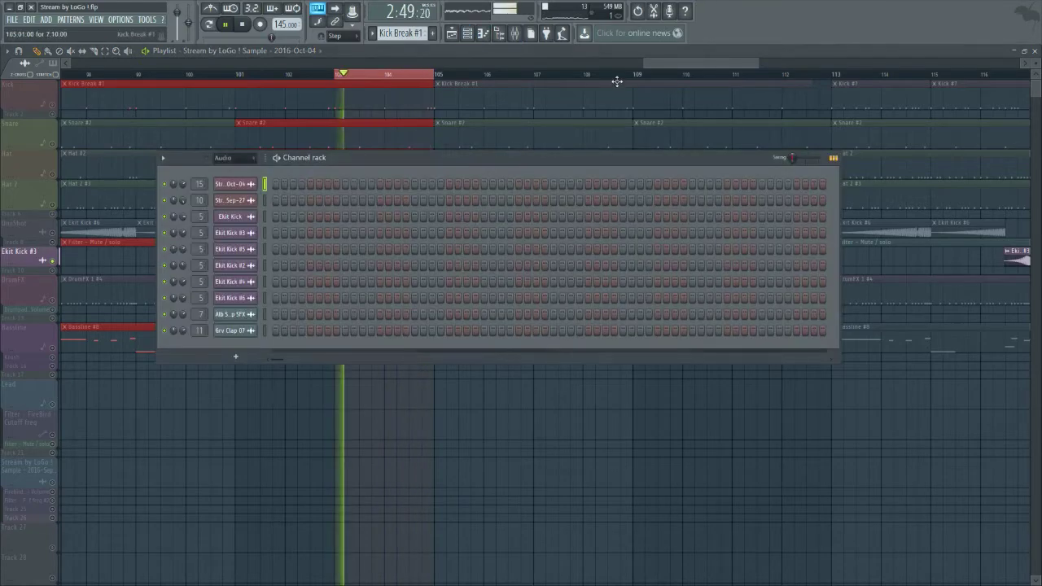
click(499, 33)
click(515, 33)
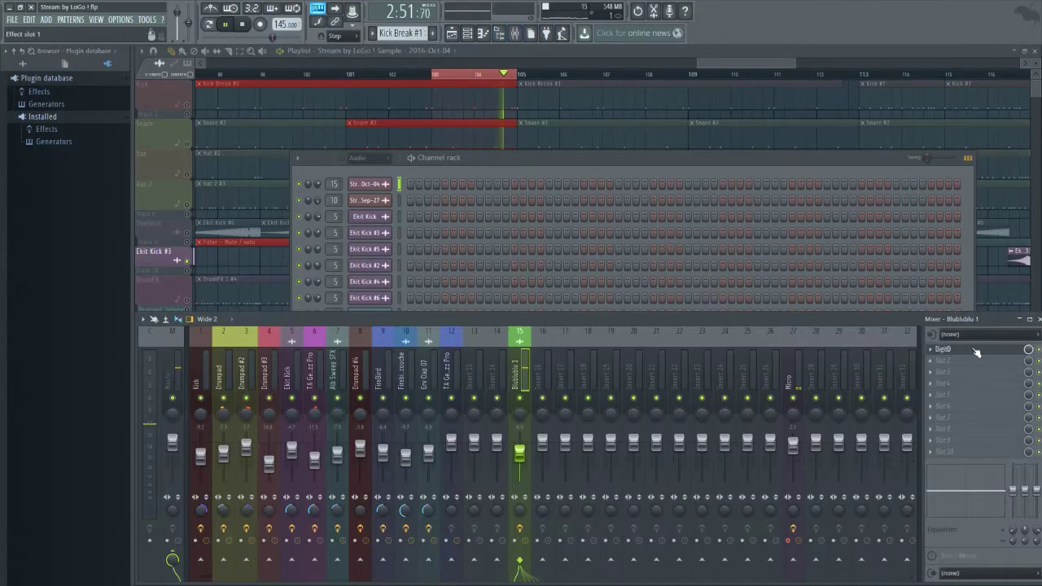
click(937, 348)
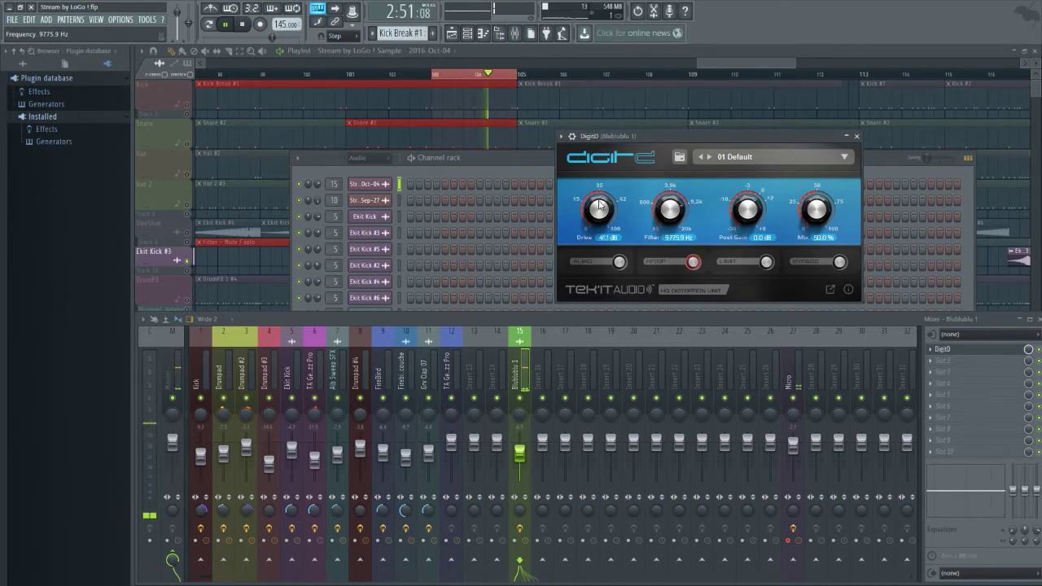
drag(599, 206, 601, 210)
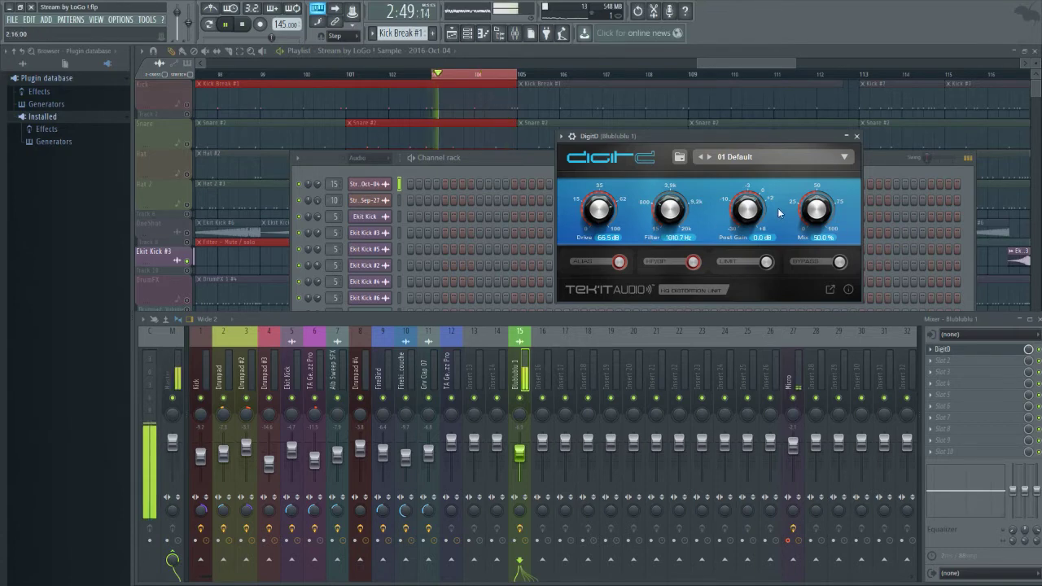
drag(801, 207, 818, 236)
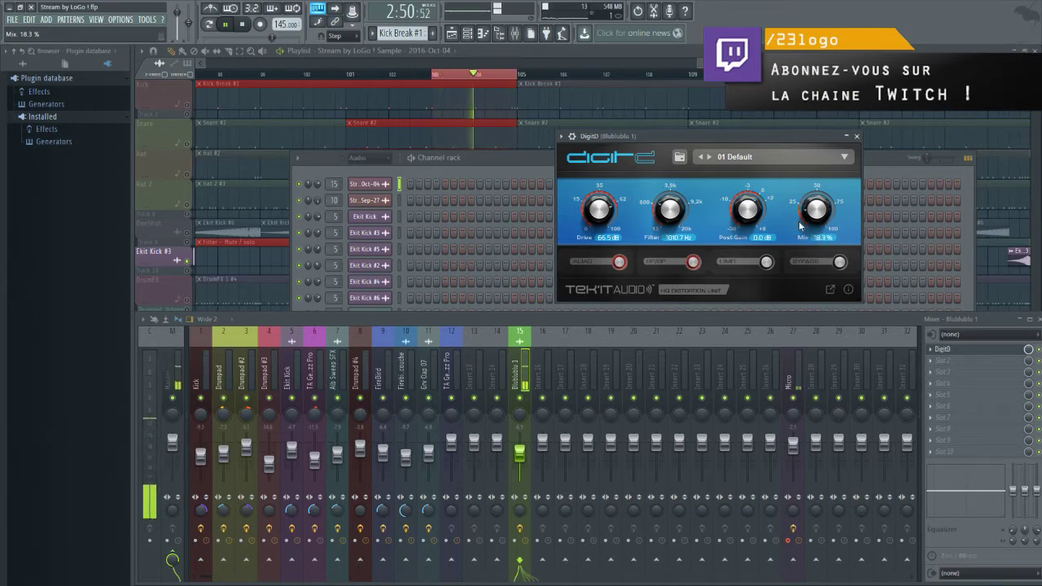
Set DigitD's Post Gain to -2.2 dB and Filter to 1552.9 Hz, and turn off the switch below Filter
drag(753, 215, 755, 238)
drag(668, 213, 668, 200)
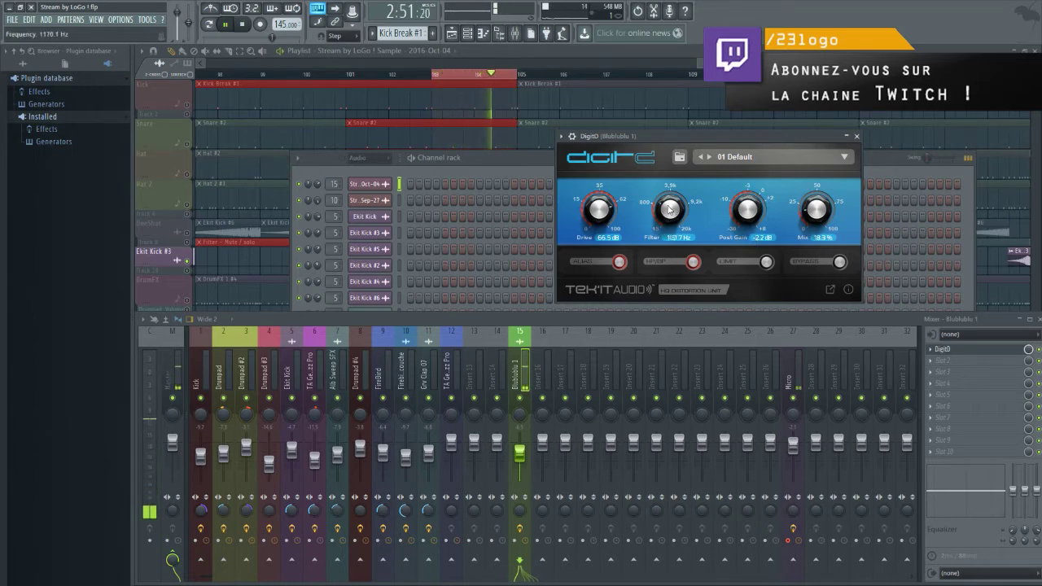
click(692, 262)
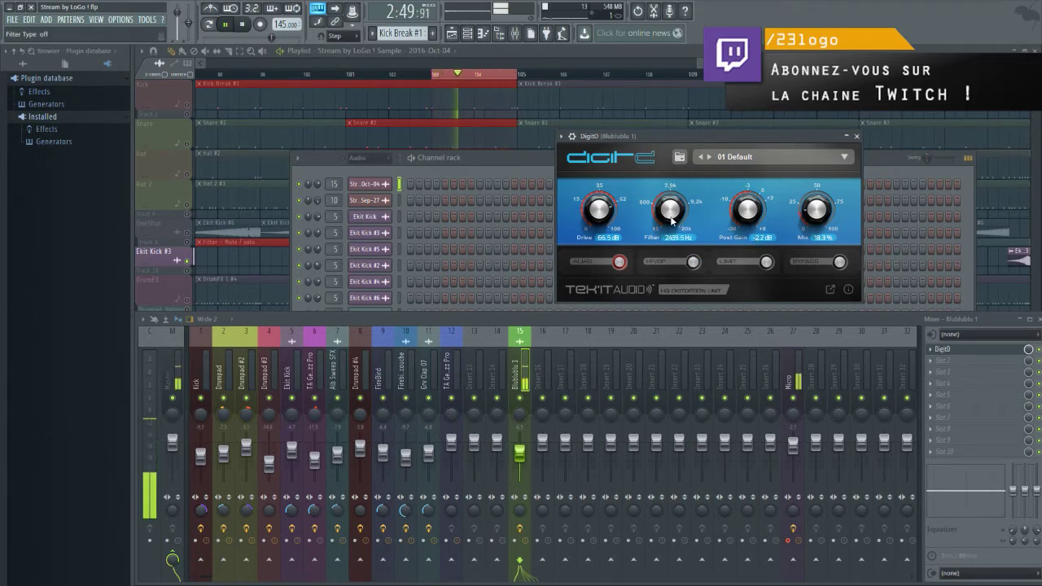
drag(672, 218, 676, 289)
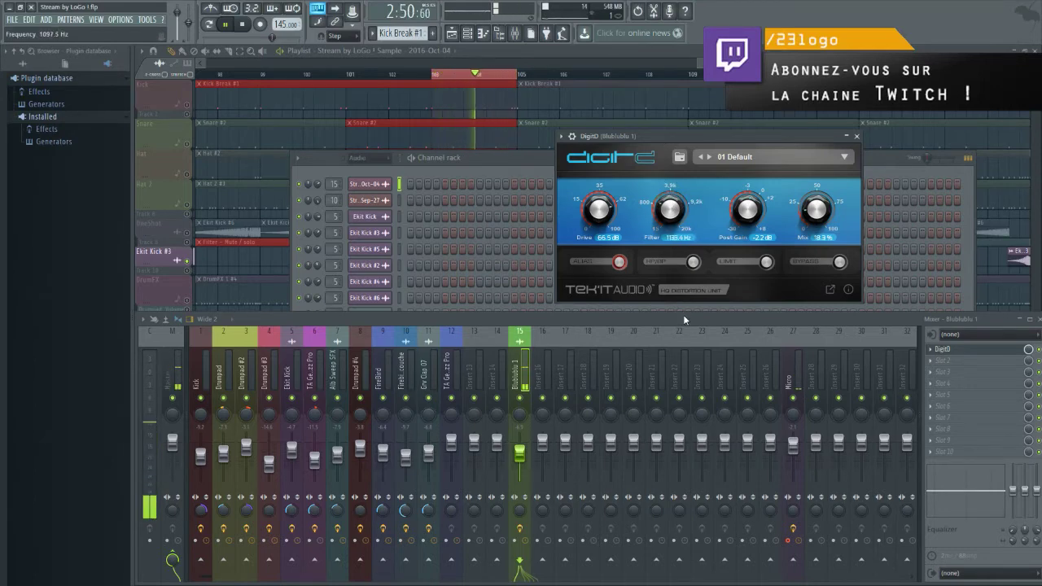
drag(671, 207, 672, 184)
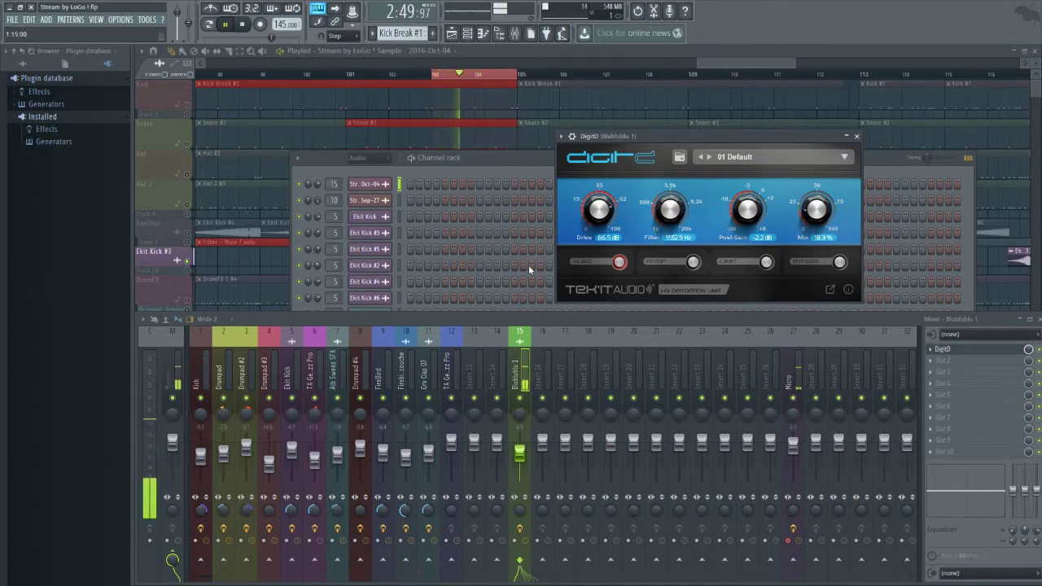
Add a Fruity Limiter to mixer track 15, place it ahead of DigitD with DigitD in slot 4, and pause its display
click(943, 361)
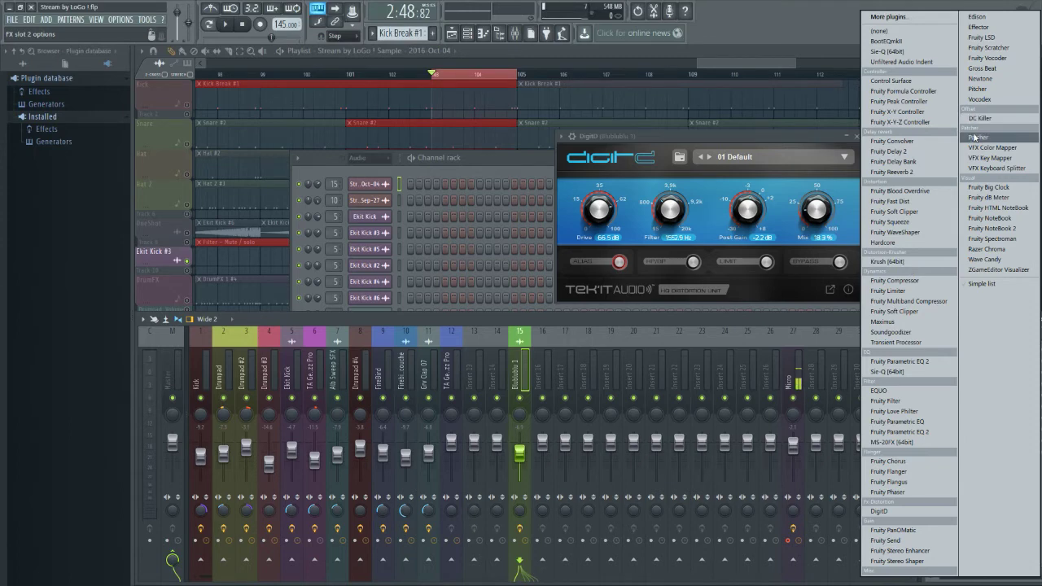
click(894, 291)
key(space)
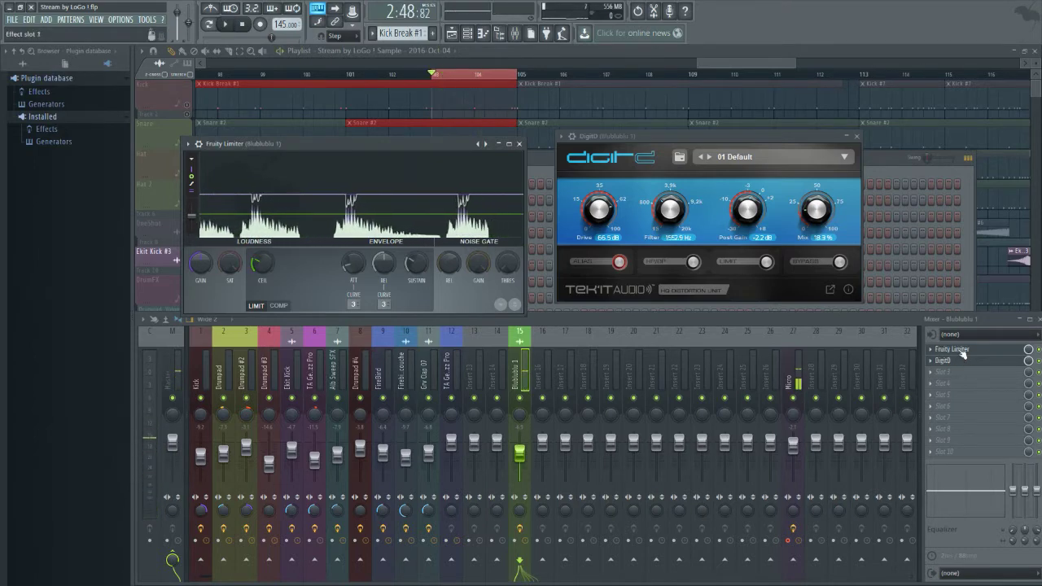
drag(961, 350, 944, 383)
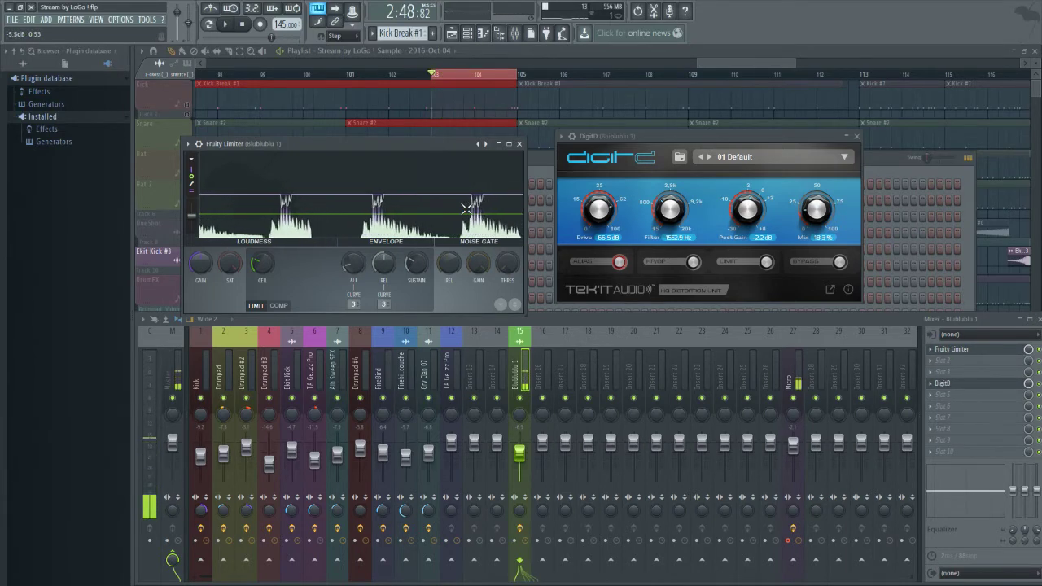
click(332, 180)
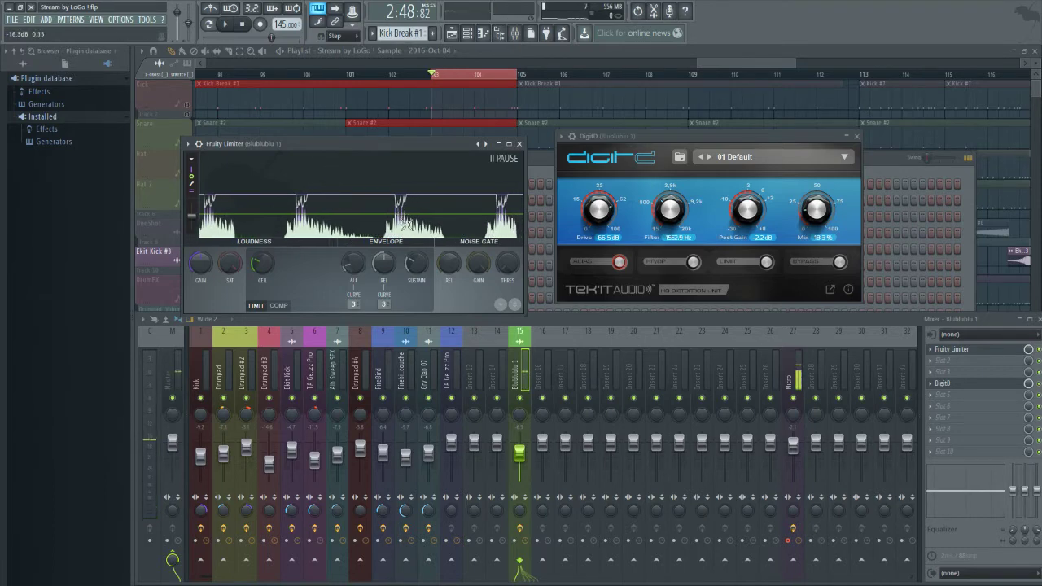
key(F6)
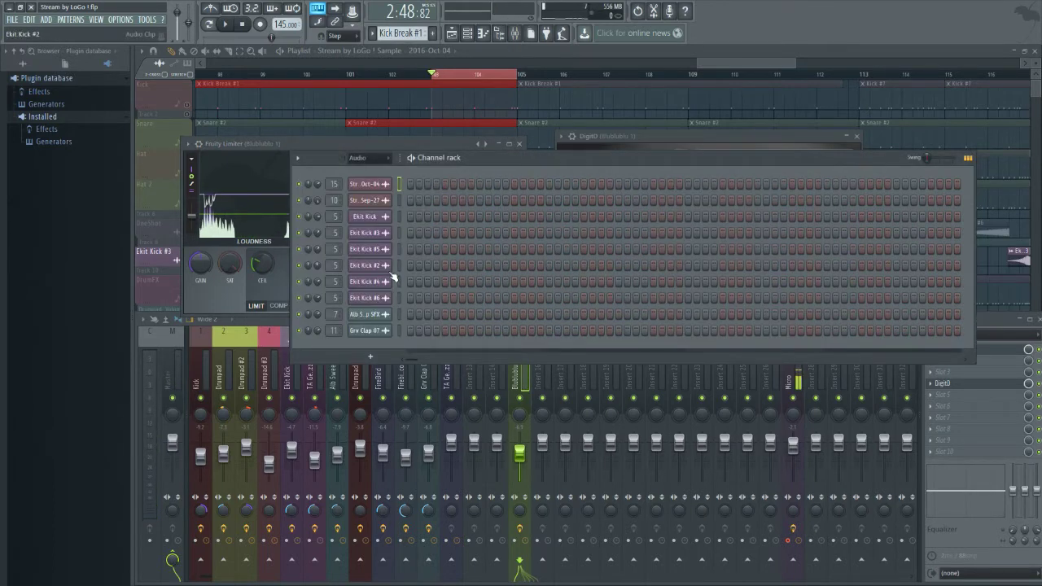
key(alt+Tab)
key(alt+Tab)
key(alt+Tab)
key(alt+Tab)
key(alt+Tab)
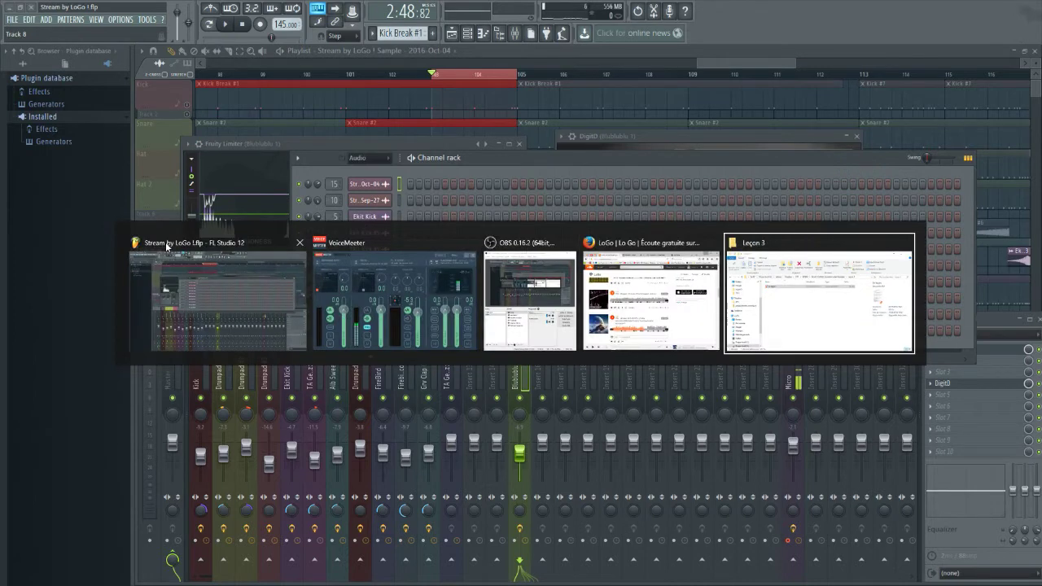
Return to the playlist, check the recorded sample's channel settings with a short playback, and close them
drag(456, 158, 561, 54)
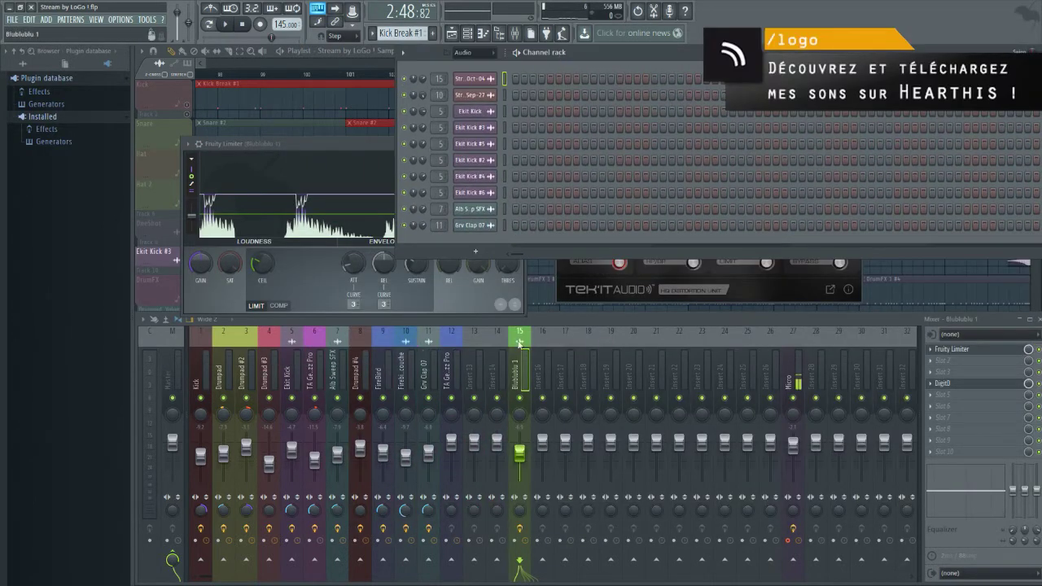
click(520, 344)
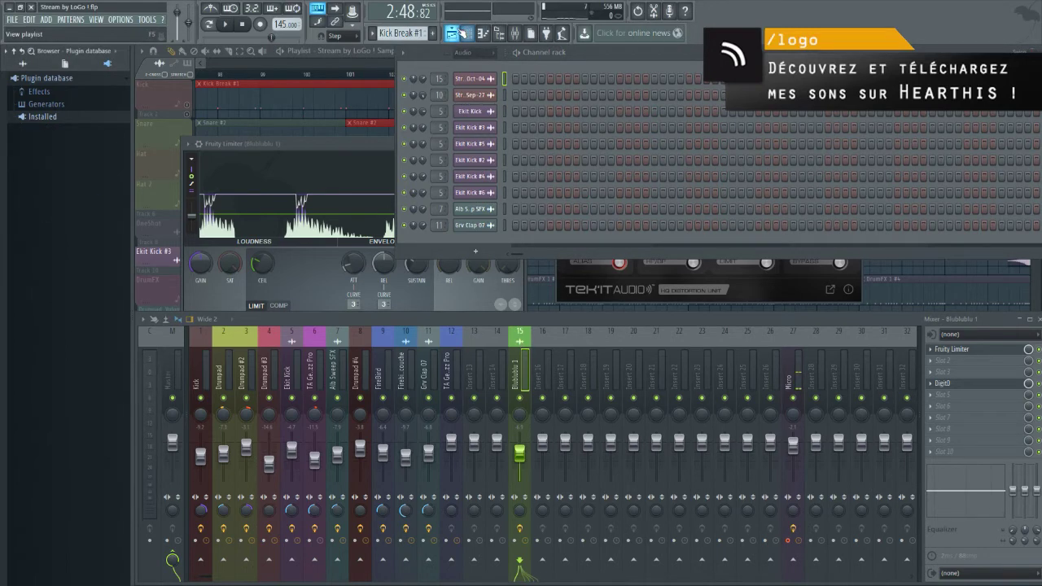
click(460, 33)
double_click(461, 259)
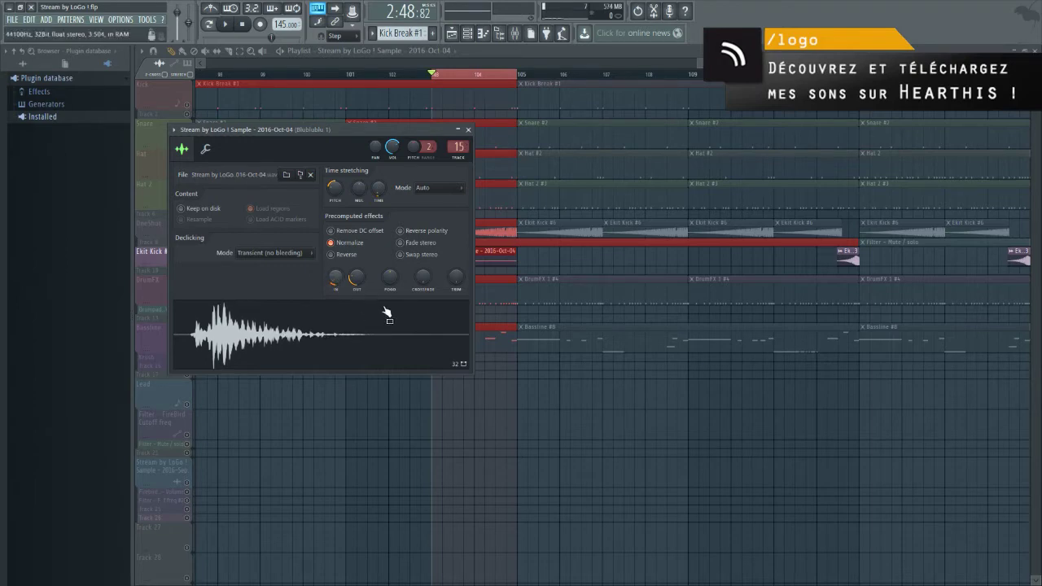
key(F9)
key(F9)
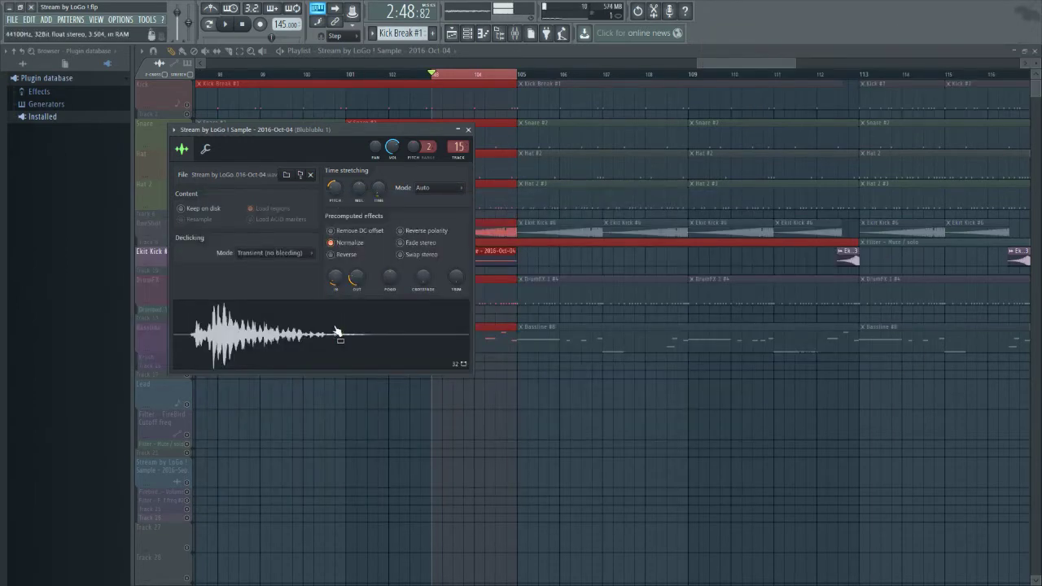
key(space)
key(space)
click(480, 49)
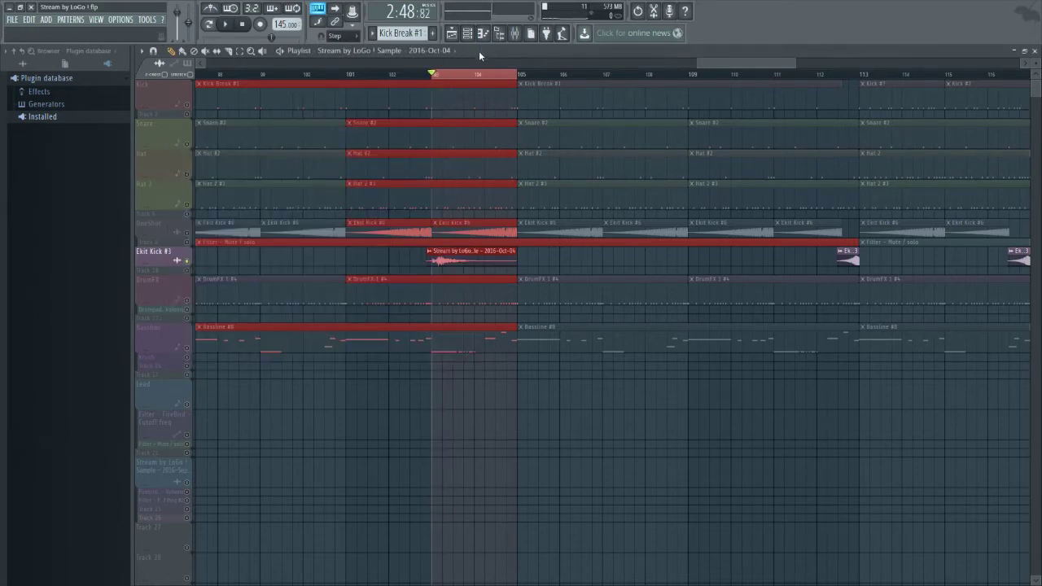
Unsolo the Ekit Kick #3 track so all tracks are active, and play the song from bar 101
click(350, 78)
click(190, 107)
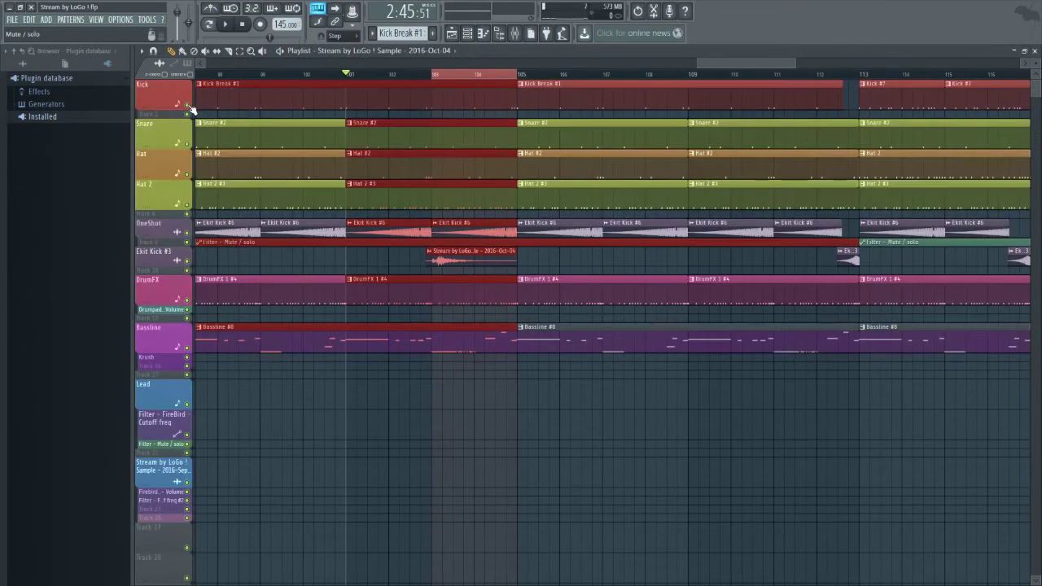
key(space)
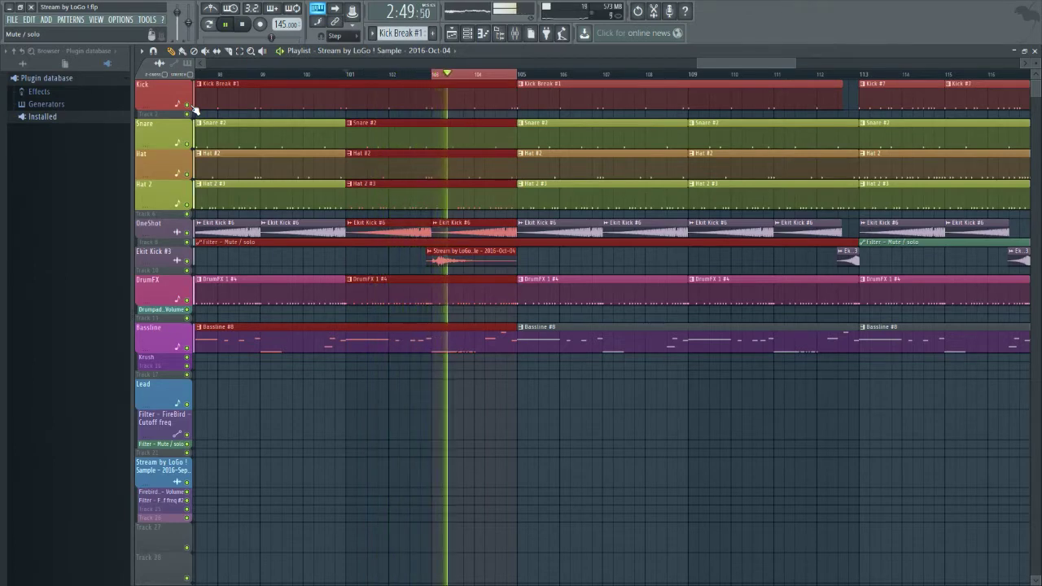
key(space)
Open the recorded sample's channel settings, move their window lower, and close it
double_click(471, 261)
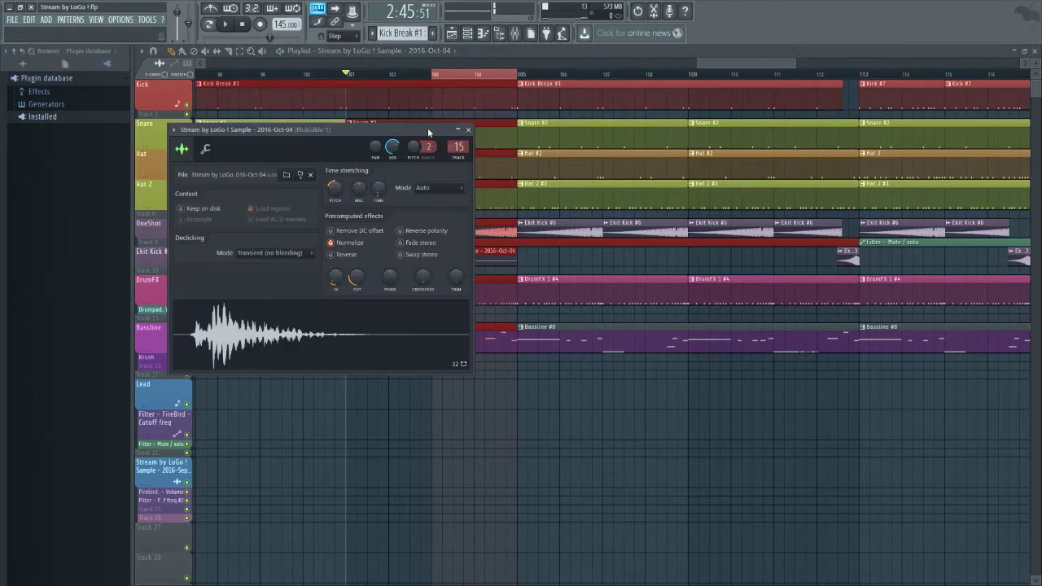
drag(427, 128, 388, 214)
click(428, 214)
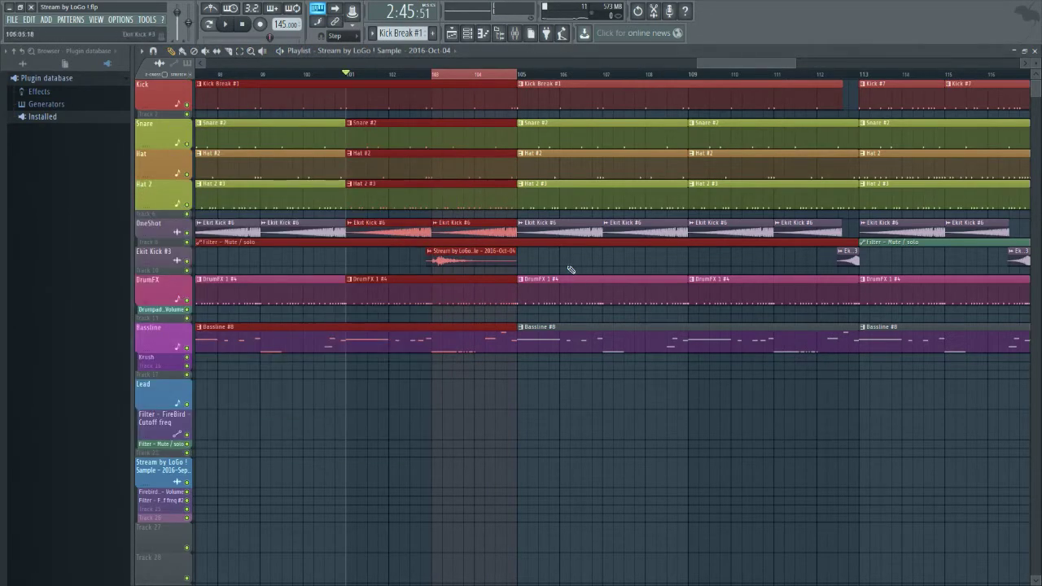
Clear the clip selection, lengthen the recorded sample clip past bar 105 to about 2:09:21, and play the section
drag(521, 257, 524, 253)
click(533, 260)
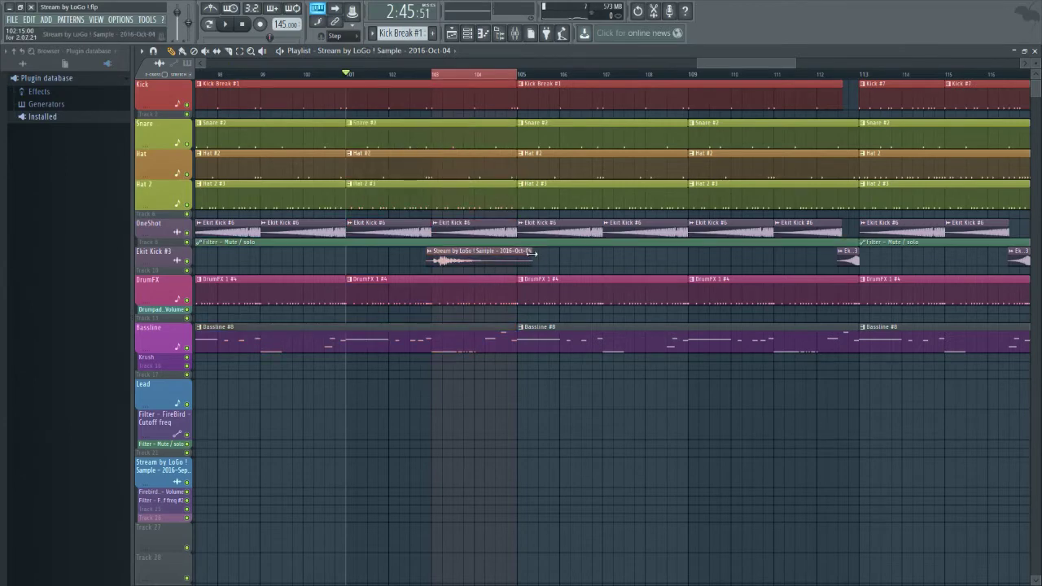
key(space)
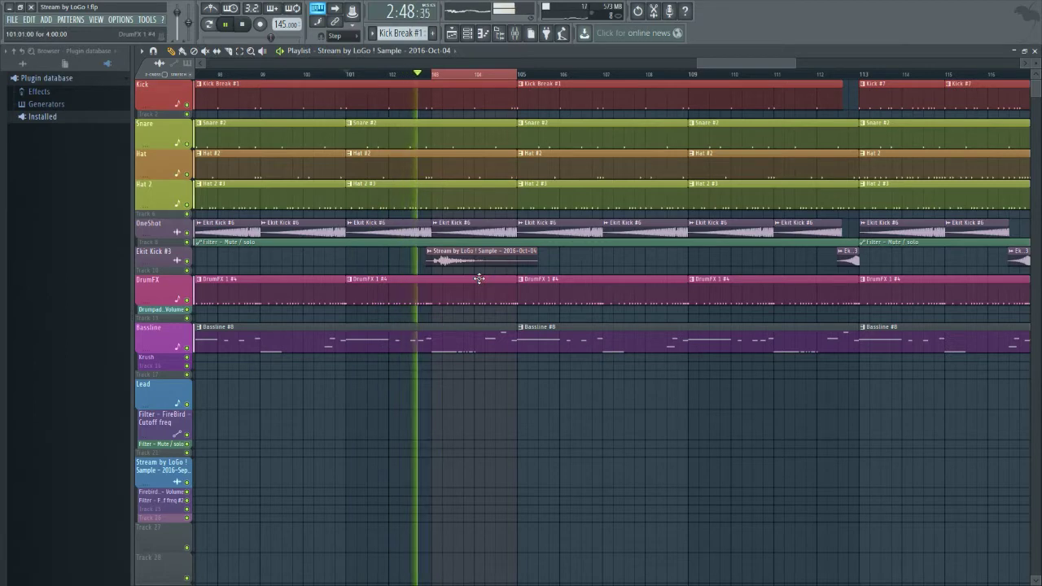
key(space)
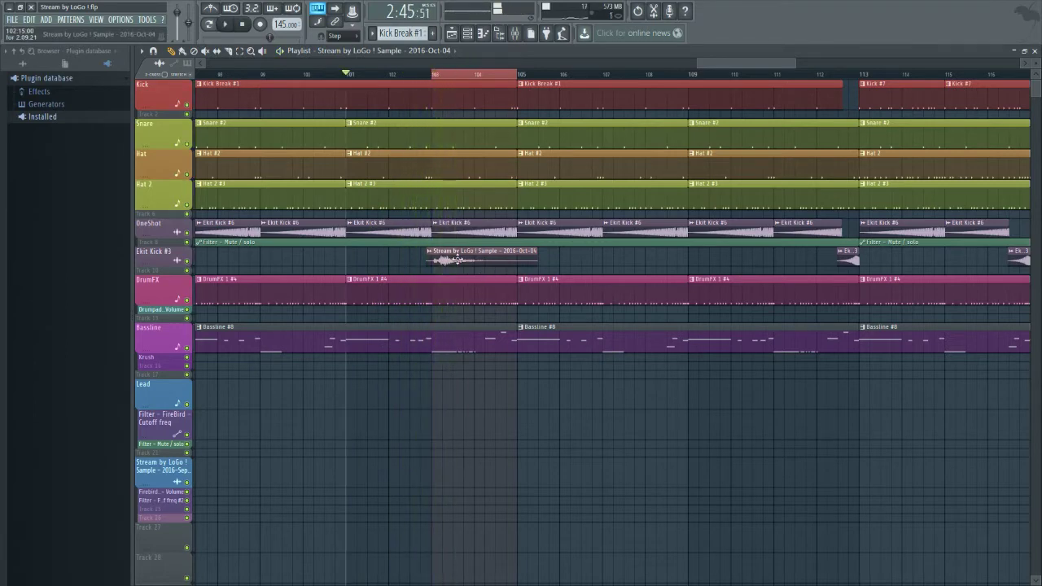
Shift the recorded sample clip slightly later to start at 102:16:00, and play the song to check its timing
drag(458, 259, 462, 259)
key(space)
scroll(459, 259, up, 3)
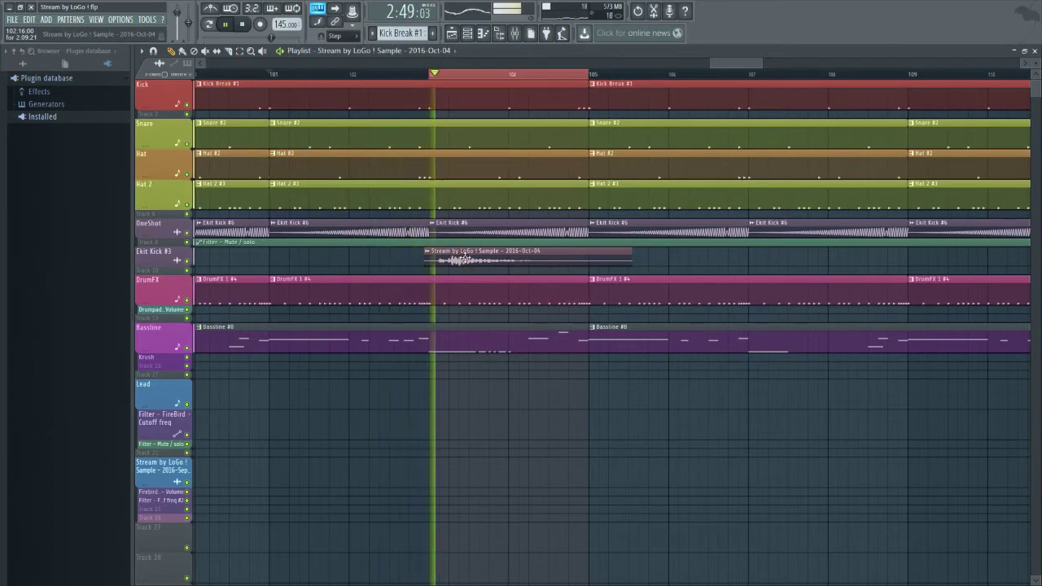
key(space)
scroll(452, 259, up, 2)
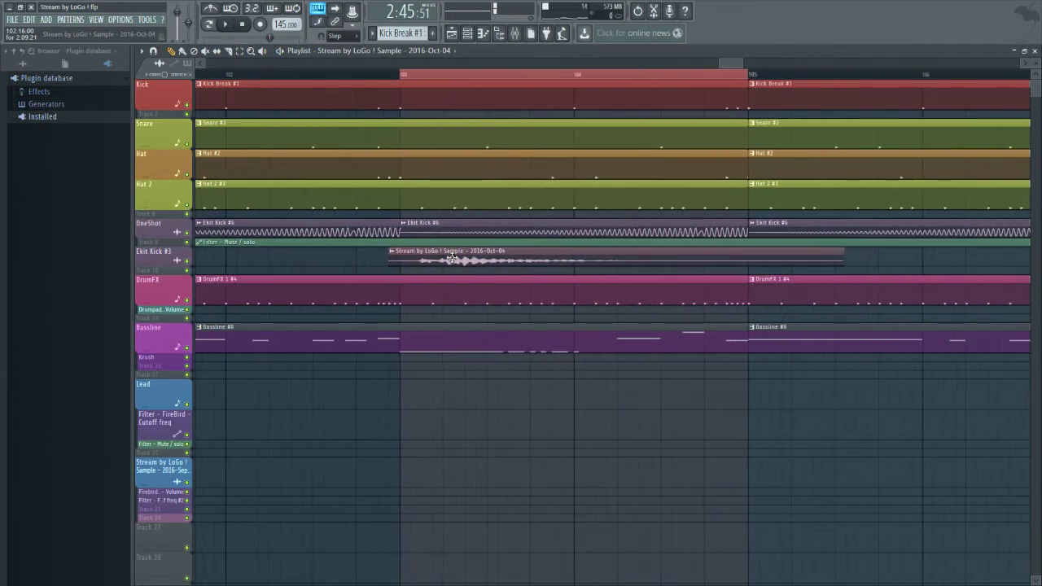
Play from around bar 103 and nudge the recorded sample clip earlier to start at 102:15:18
click(401, 77)
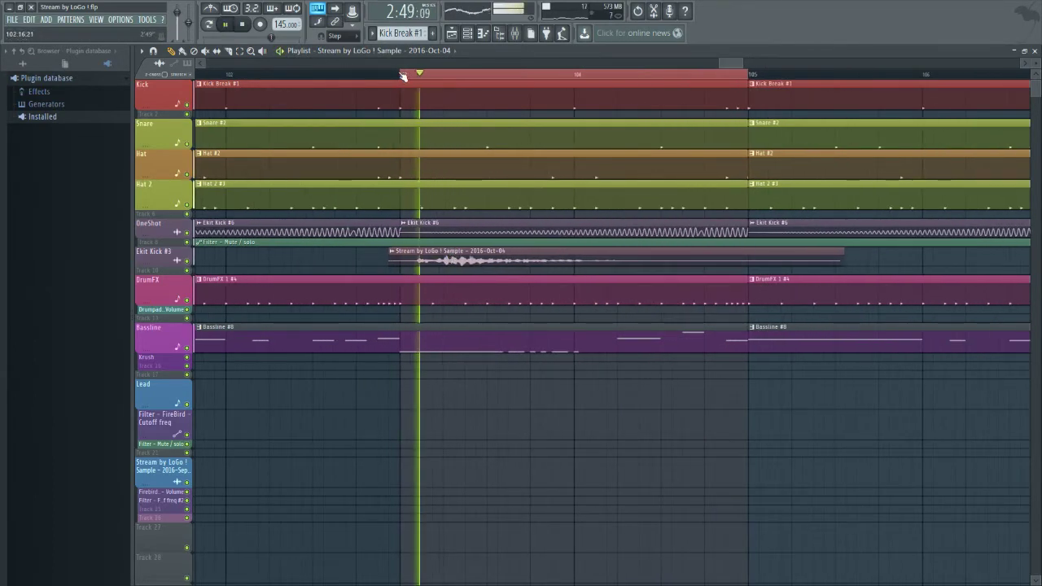
click(401, 77)
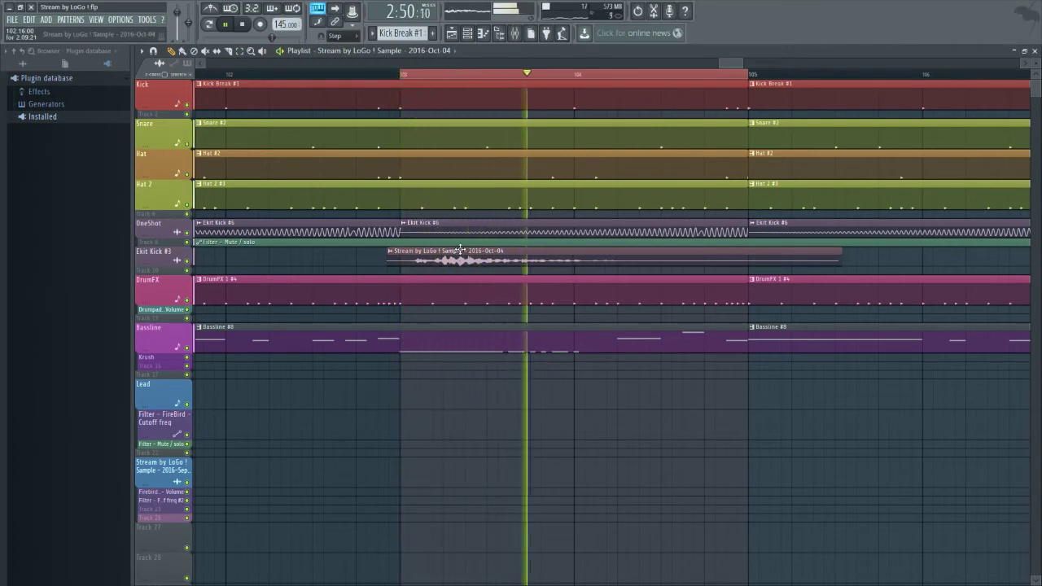
drag(464, 274, 454, 259)
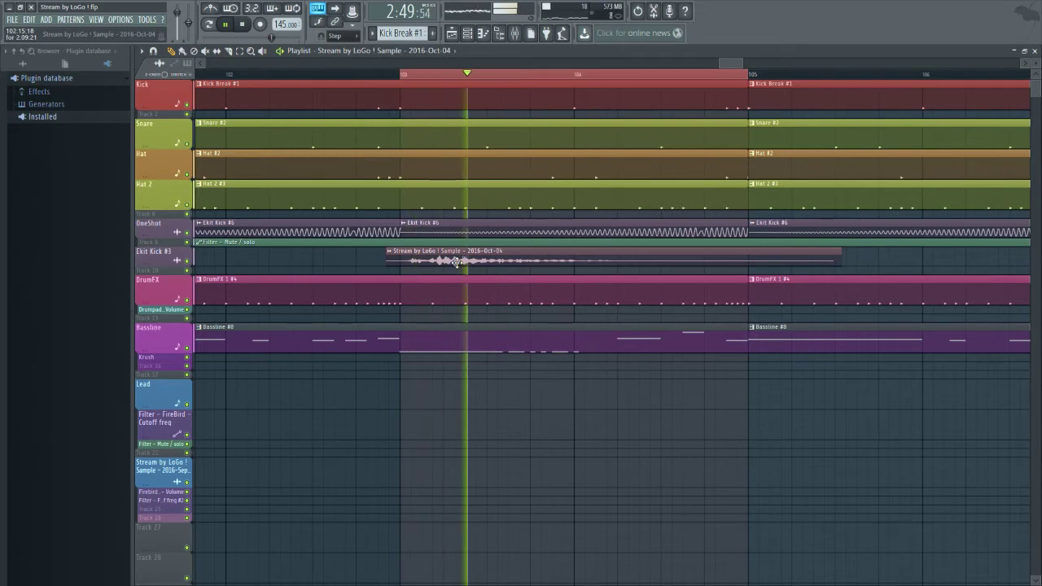
Slice the recorded sample clip at bar 105, delete the part after the cut, and stop playback
scroll(398, 208, down, 3)
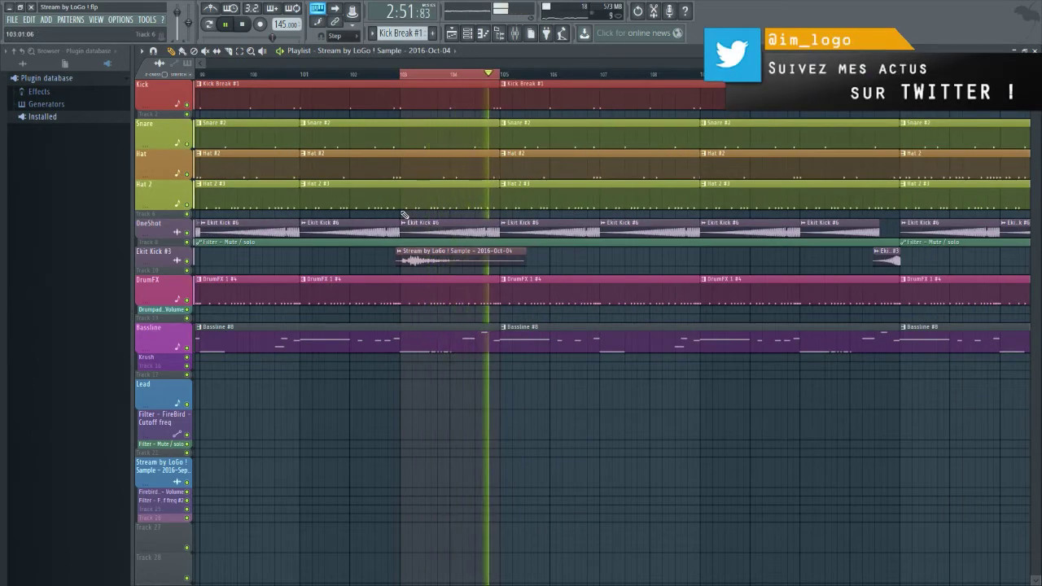
click(229, 51)
key(space)
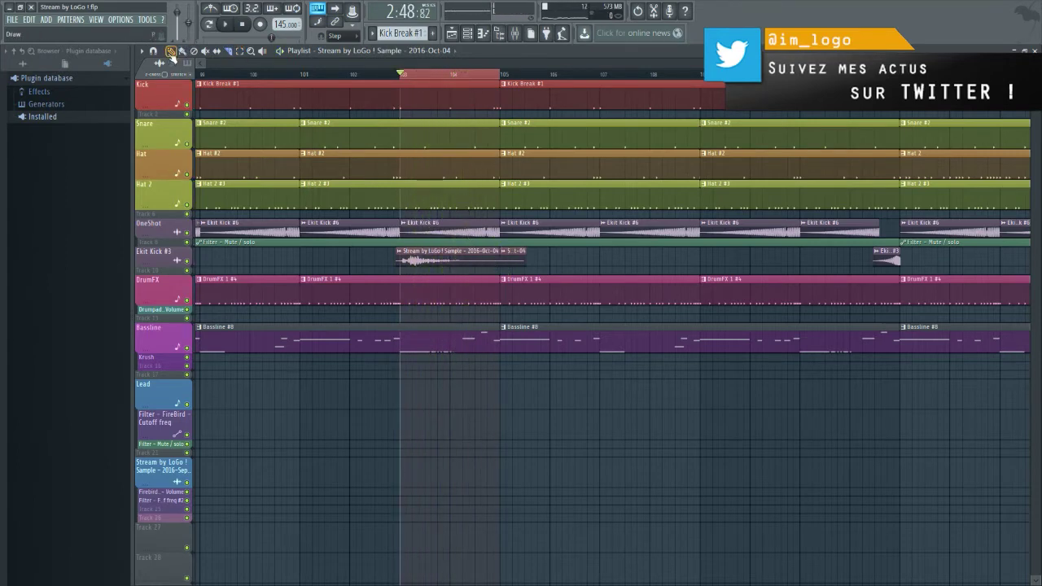
scroll(520, 260, down, 2)
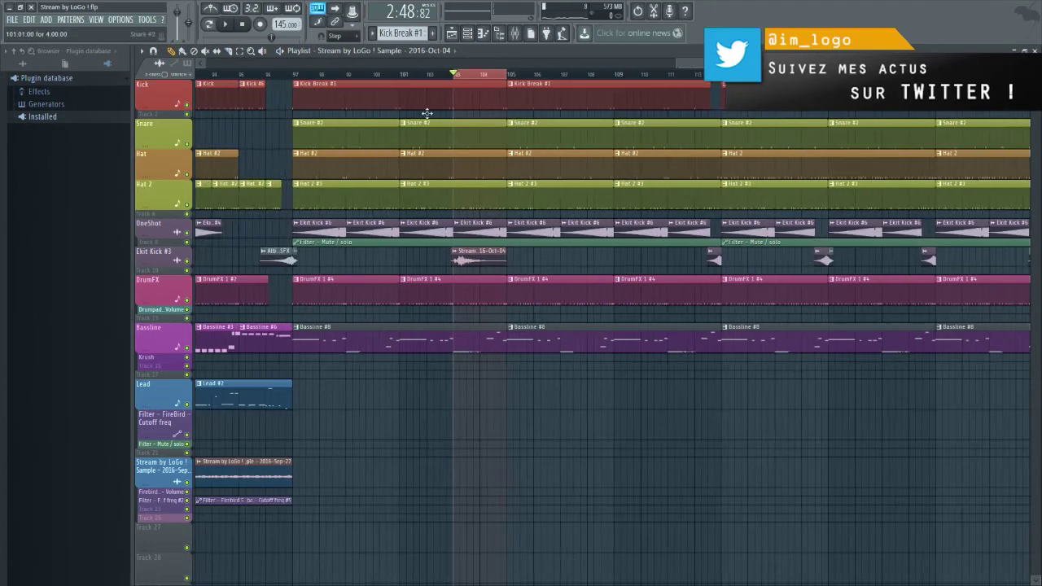
Play the song from bar 101 through the sample in the break, and stop it
click(404, 78)
key(space)
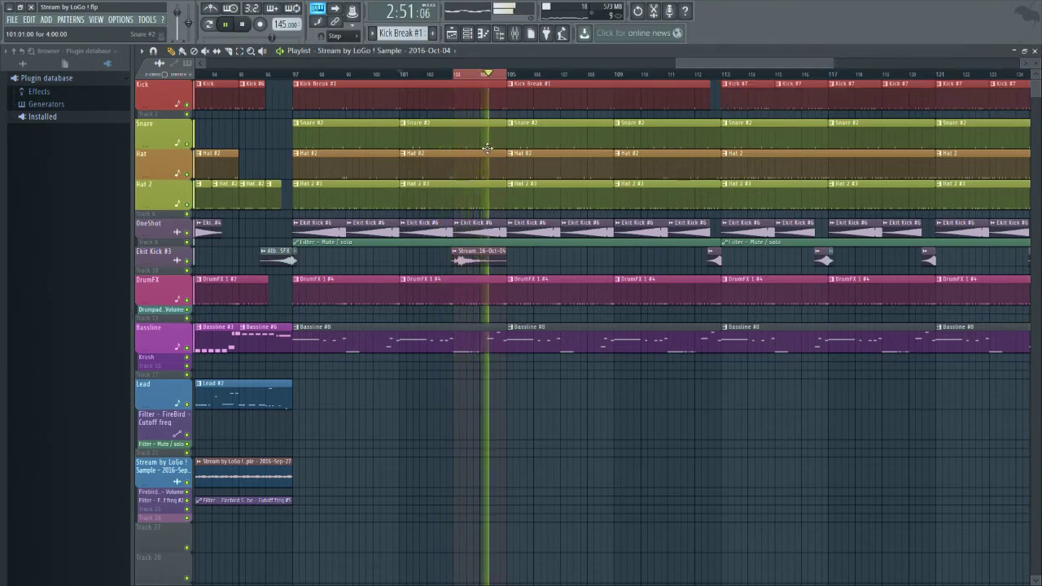
key(space)
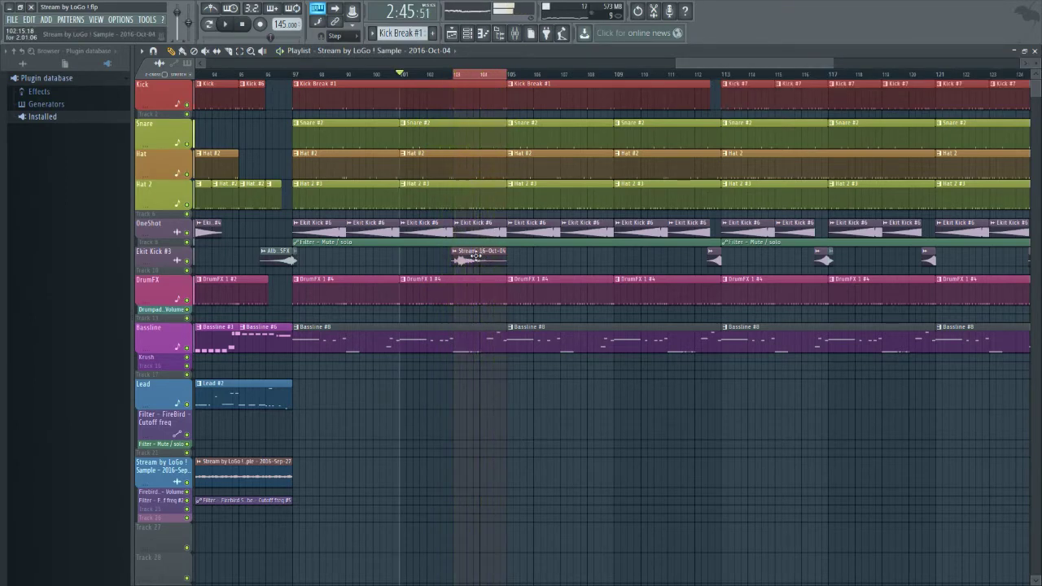
Reopen the recorded sample's channel settings and listen to the break from just before bar 103
double_click(476, 256)
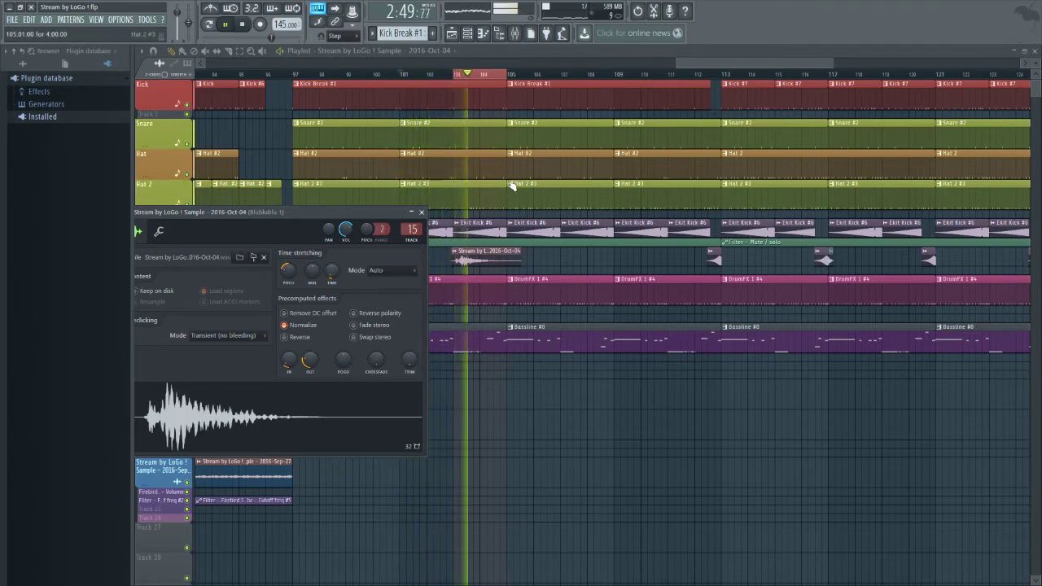
scroll(453, 220, up, 1)
scroll(453, 220, up, 2)
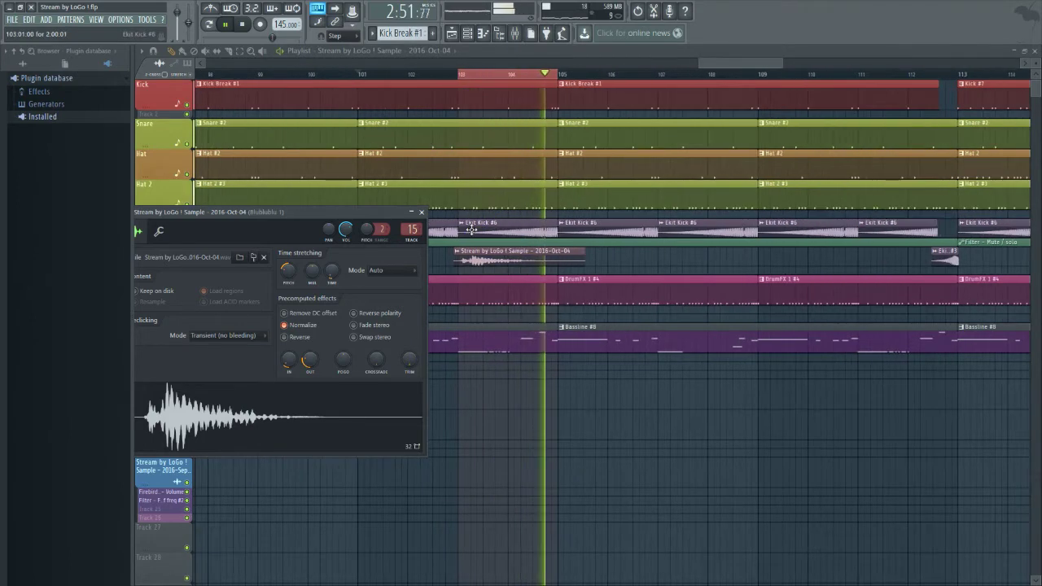
click(445, 80)
key(space)
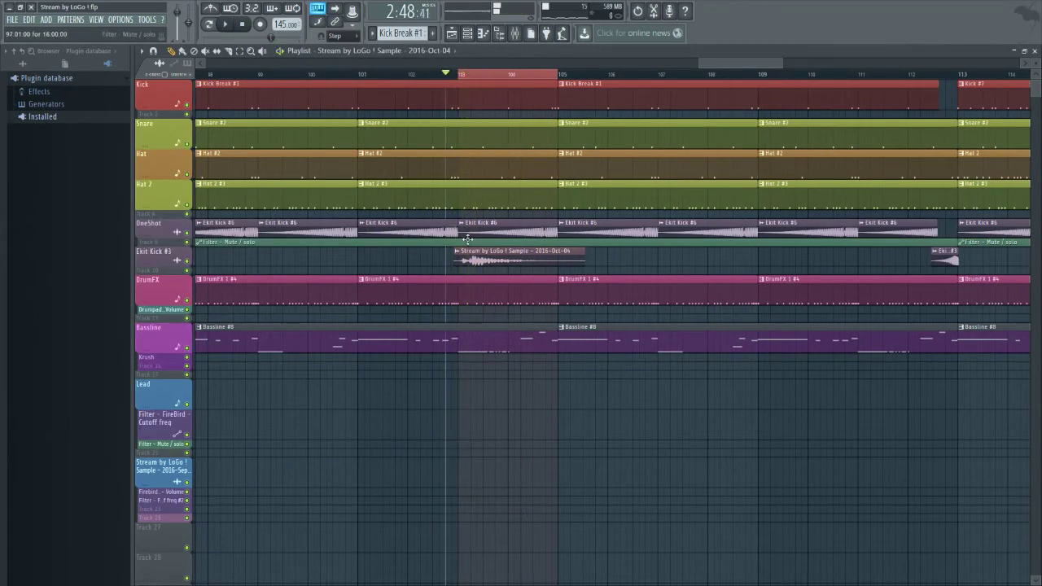
Nudge the recorded sample clip earlier to start at 102:11:18, playing the break from bar 103 to check its timing
scroll(472, 248, up, 2)
key(space)
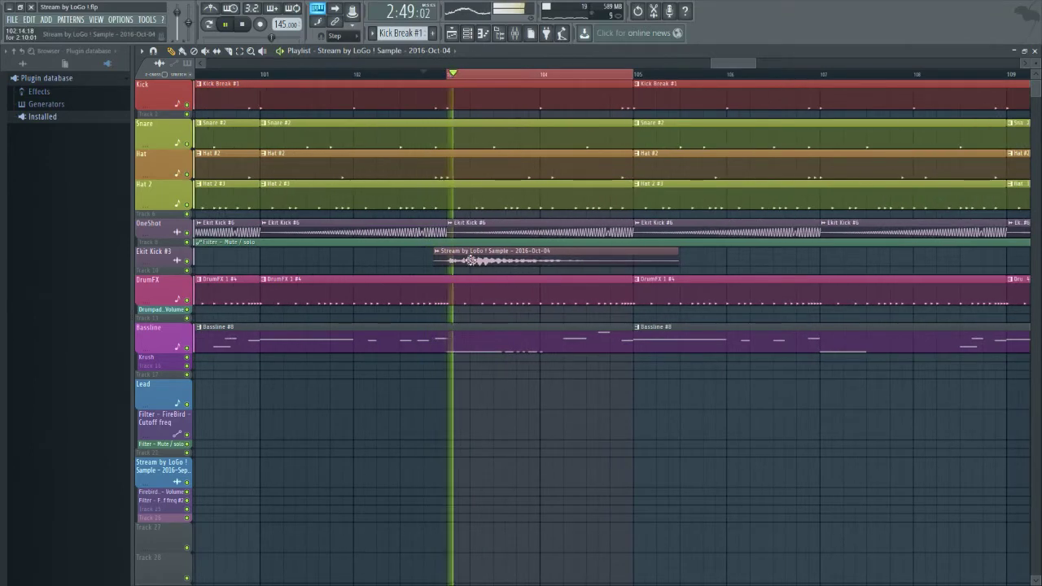
scroll(472, 261, up, 1)
scroll(470, 261, up, 1)
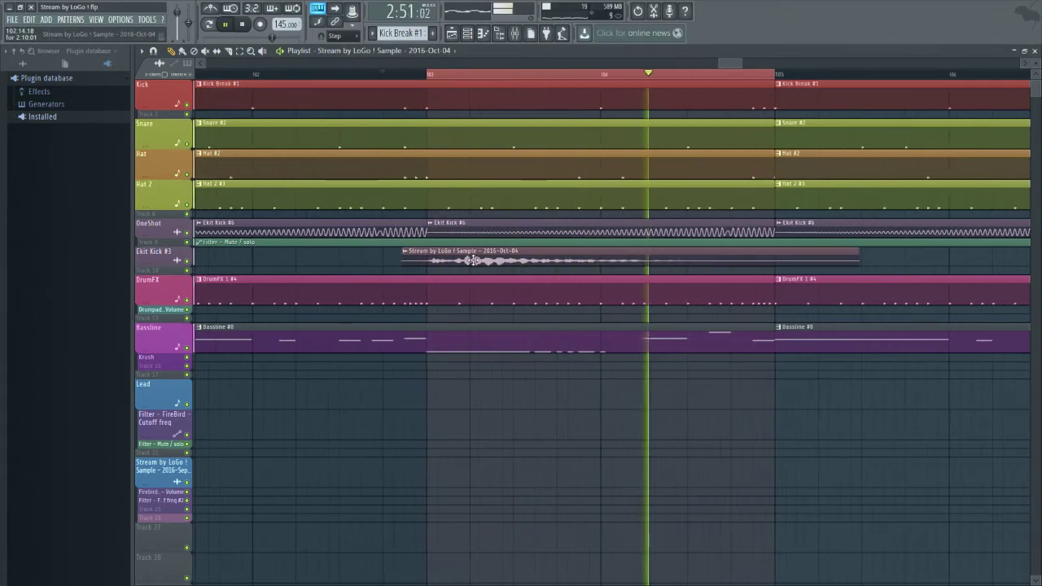
key(space)
key(space)
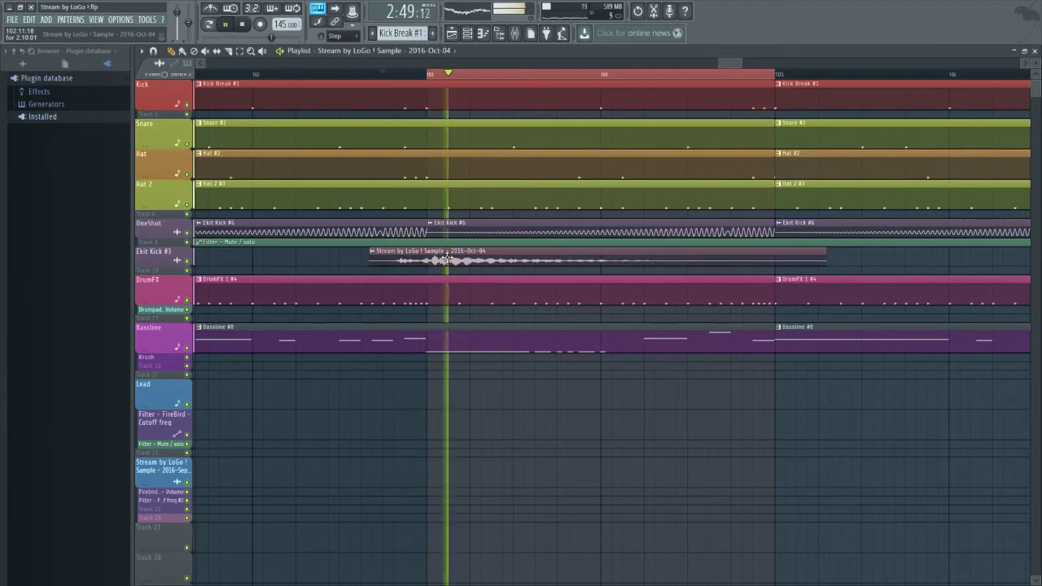
key(space)
key(space)
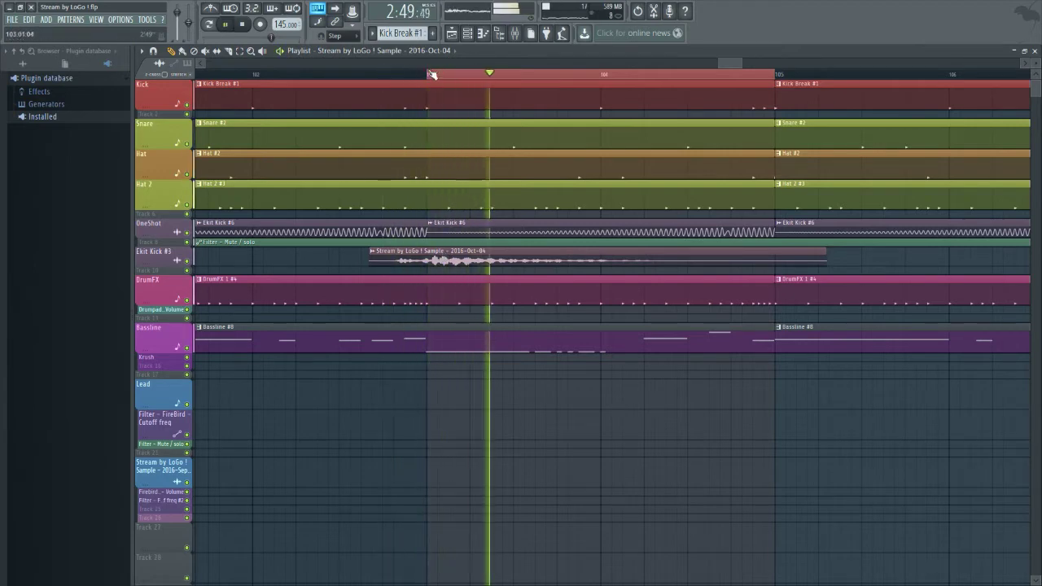
key(space)
key(space)
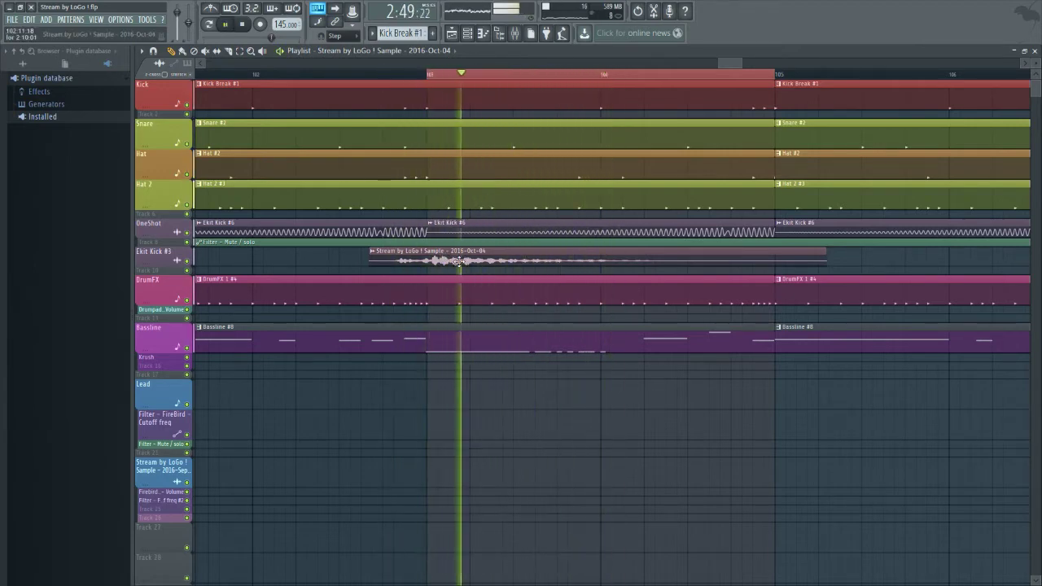
key(space)
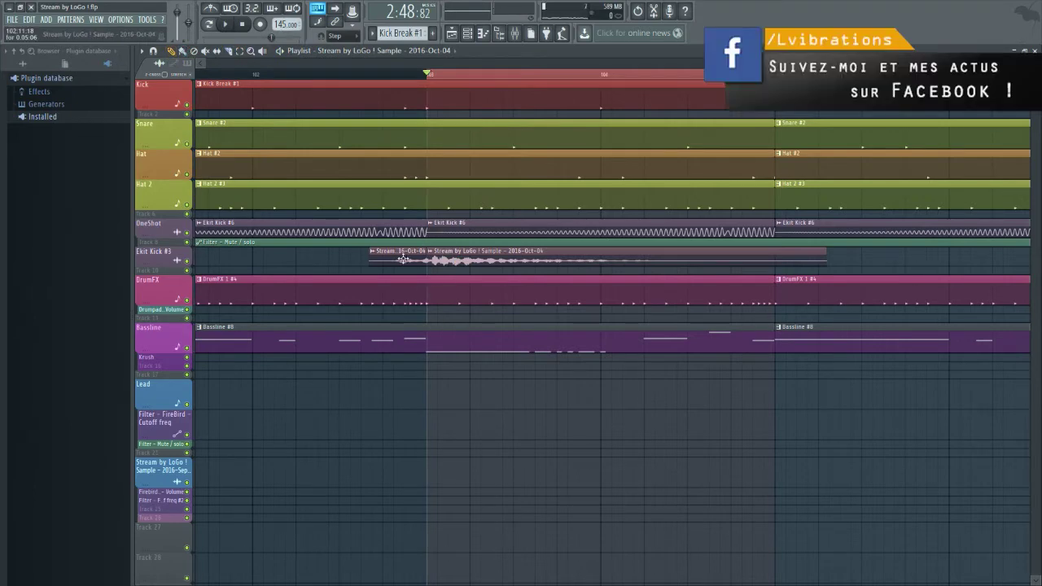
Slice the recorded sample clip at bar 103, delete the part before the cut, and play bars 101 to 105
key(space)
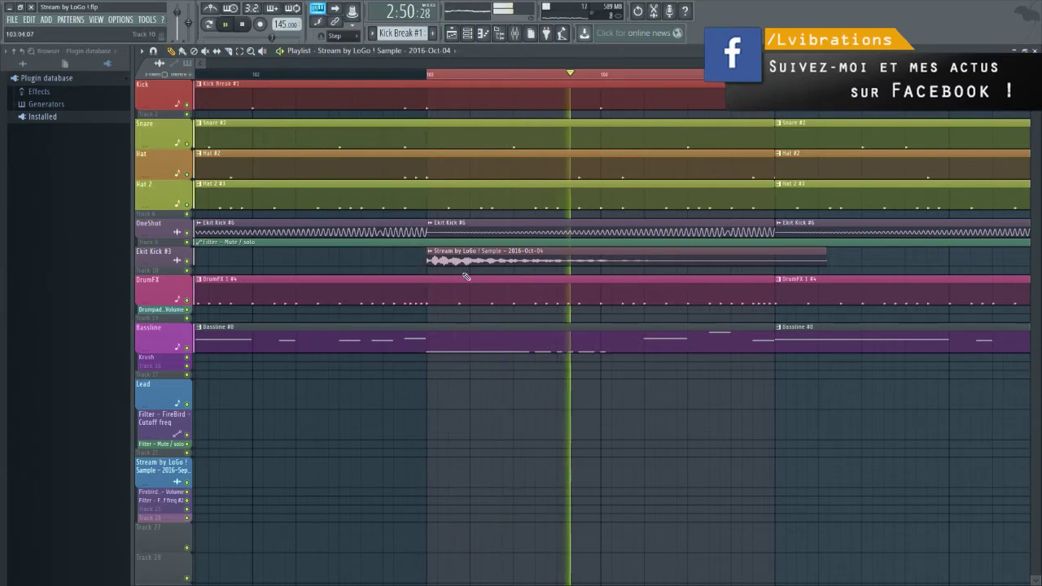
ctrl+scroll(509, 258, down, 2)
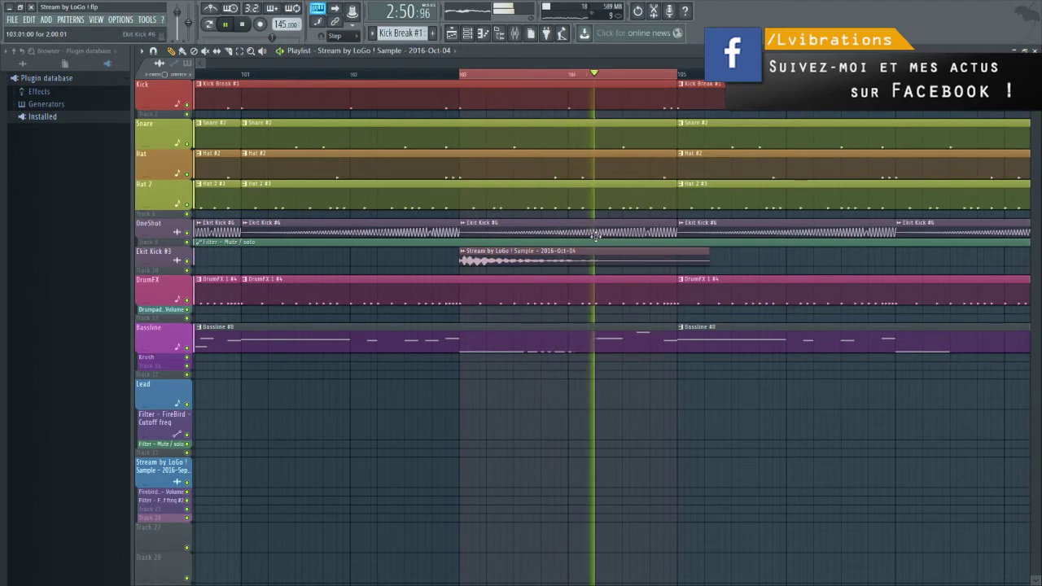
scroll(596, 237, down, 3)
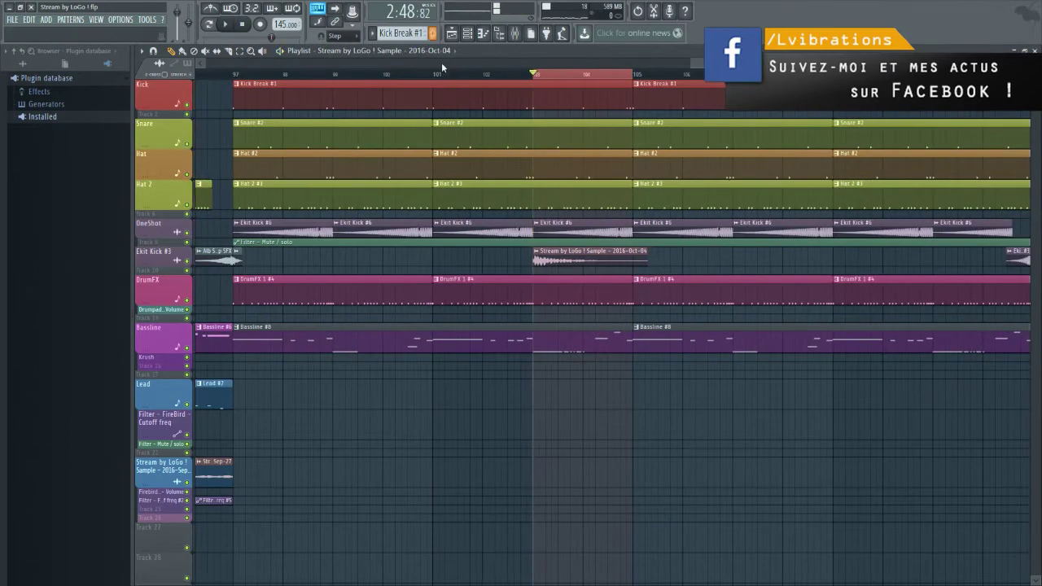
click(437, 75)
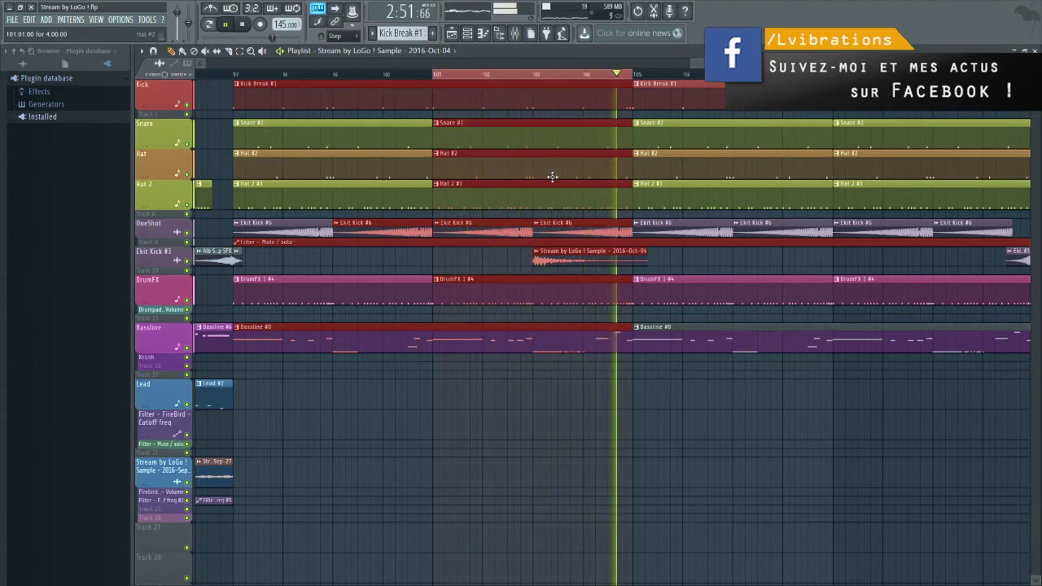
key(space)
Shorten the recorded sample's time stretch so its clip ends around bar 105, listening to the section from bar 101
double_click(552, 254)
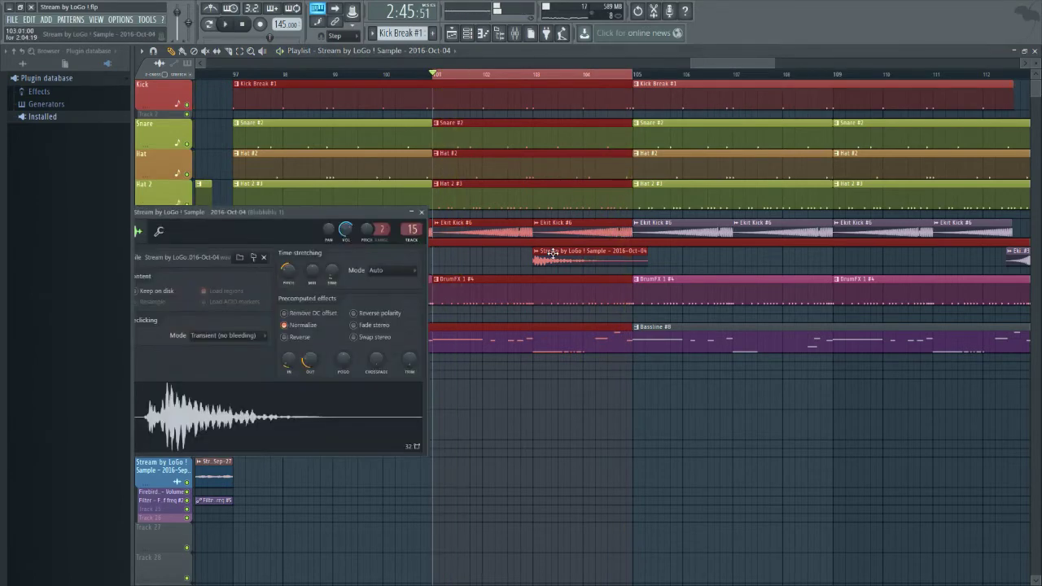
key(space)
scroll(331, 270, down, 2)
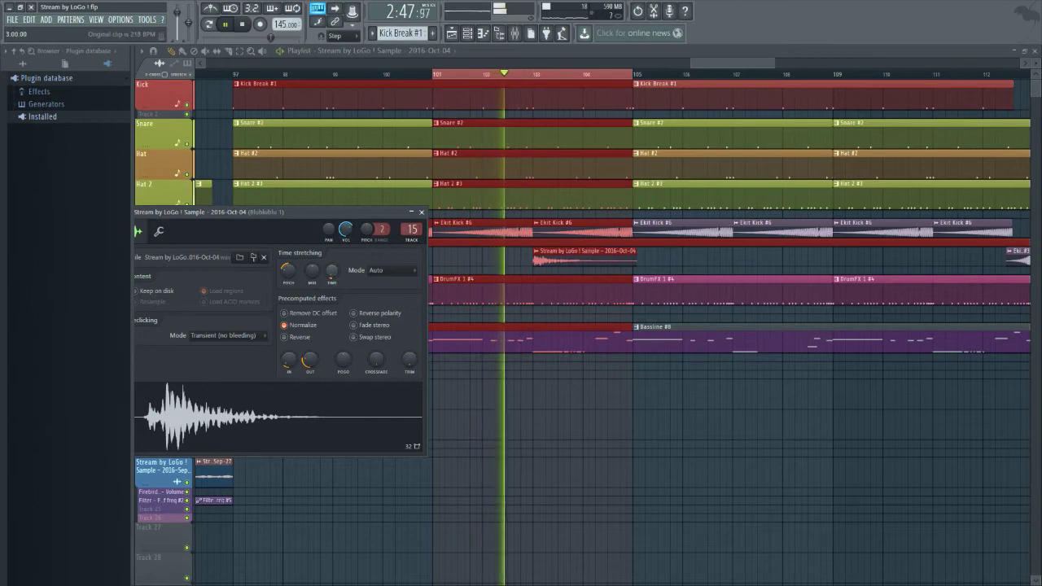
scroll(332, 270, up, 2)
key(space)
key(space)
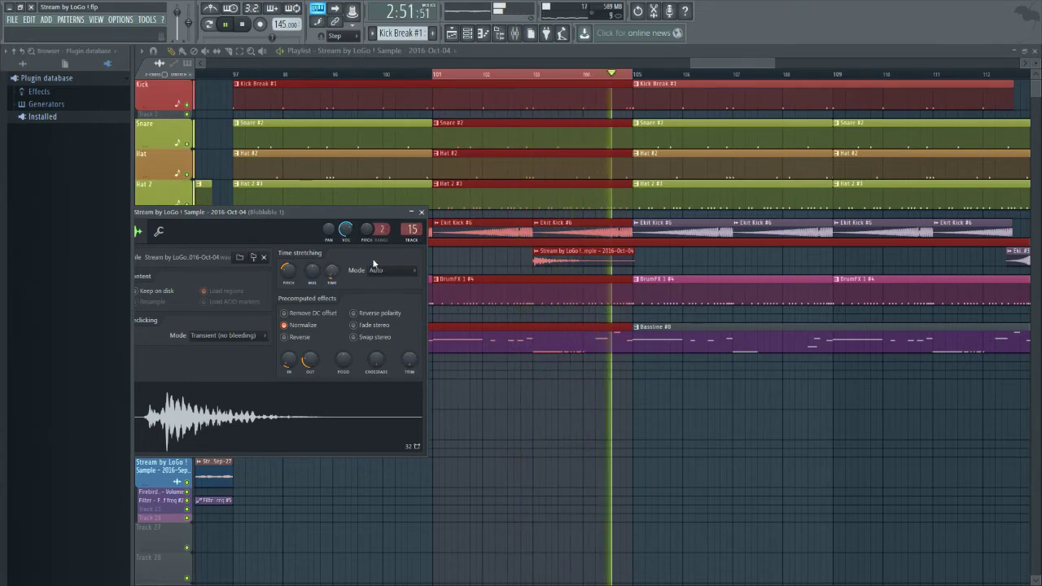
key(space)
Place a copy of the recorded sample at bar 101 as a unique clip and reverse it
click(433, 251)
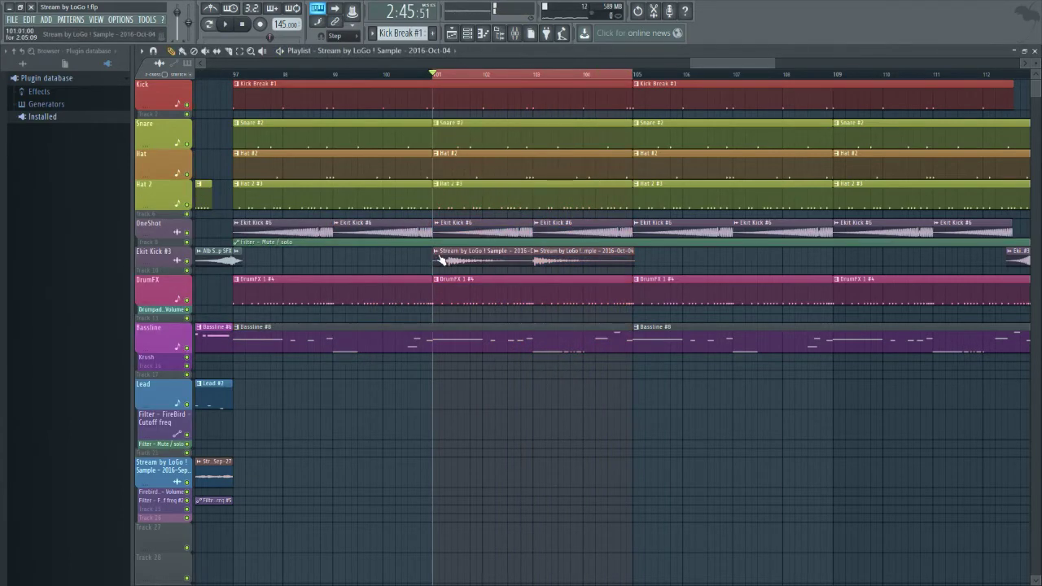
right_click(441, 259)
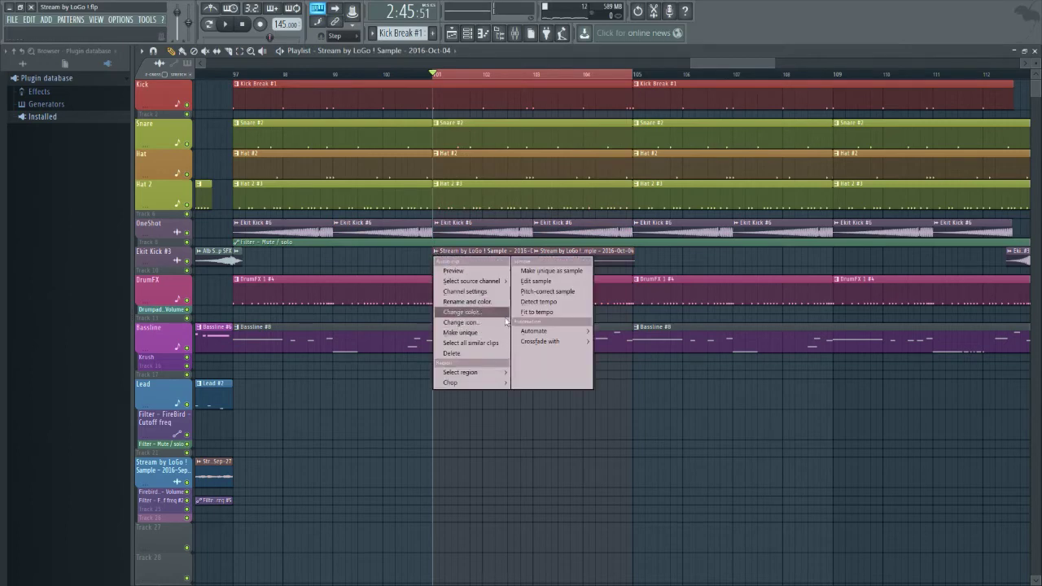
click(483, 332)
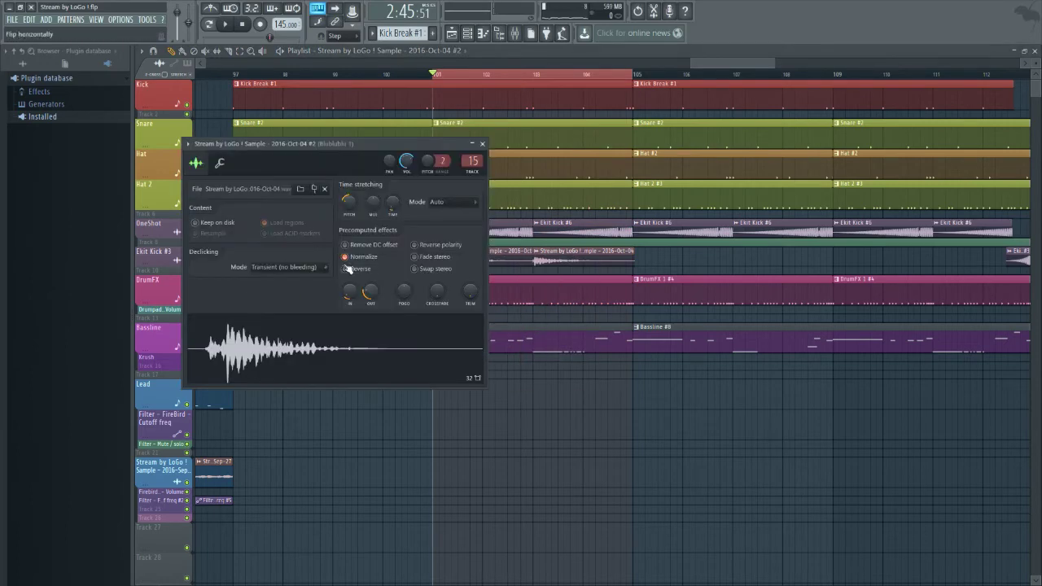
click(345, 269)
key(Escape)
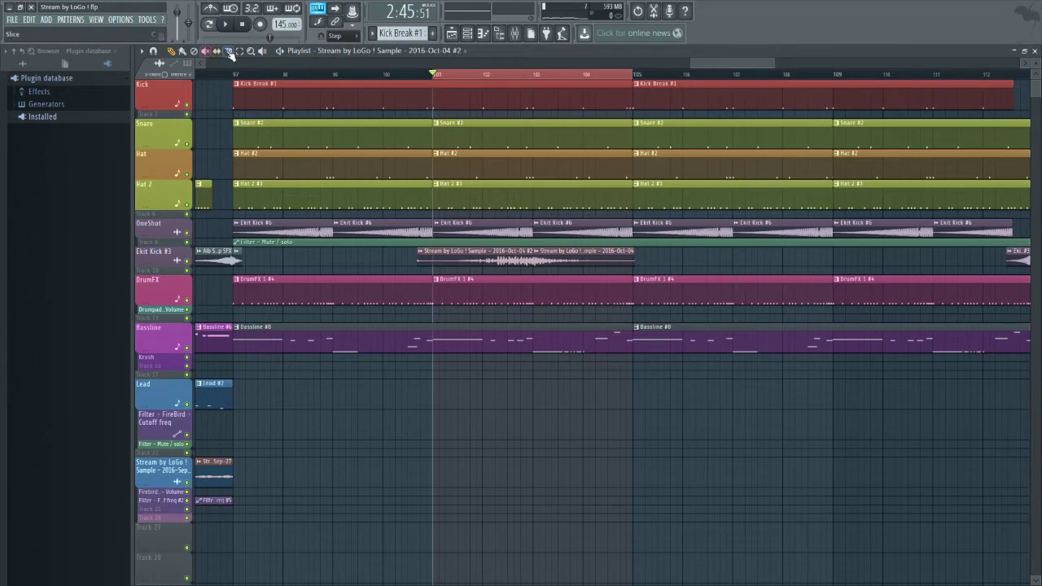
Cut off the start of the reversed clip leading into bar 103 and play the section from bar 101
right_click(428, 251)
key(space)
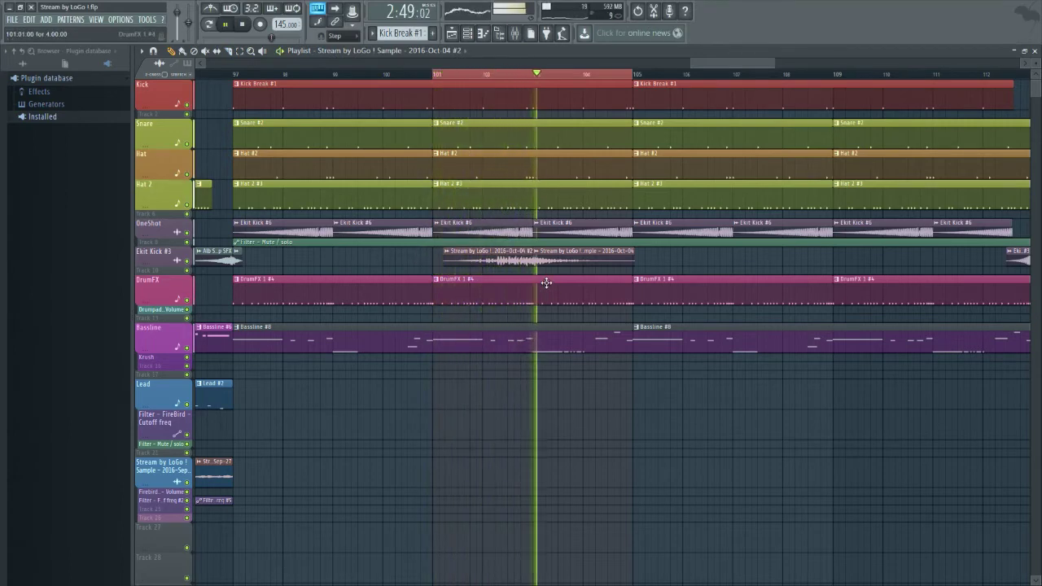
key(space)
Remove the reversed sample's fade out and reduce its fade in while playing the section
double_click(537, 259)
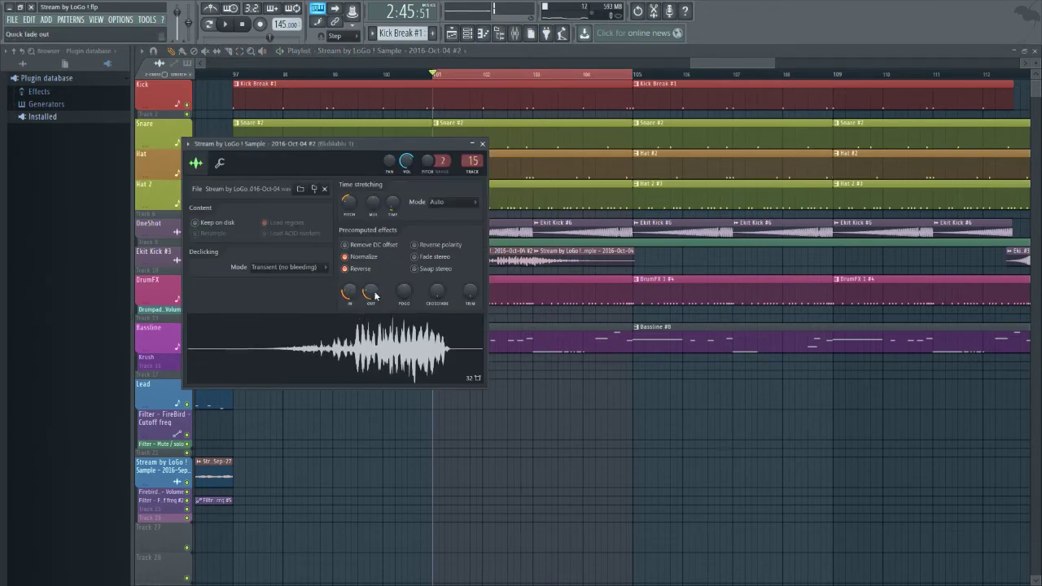
scroll(373, 295, down, 3)
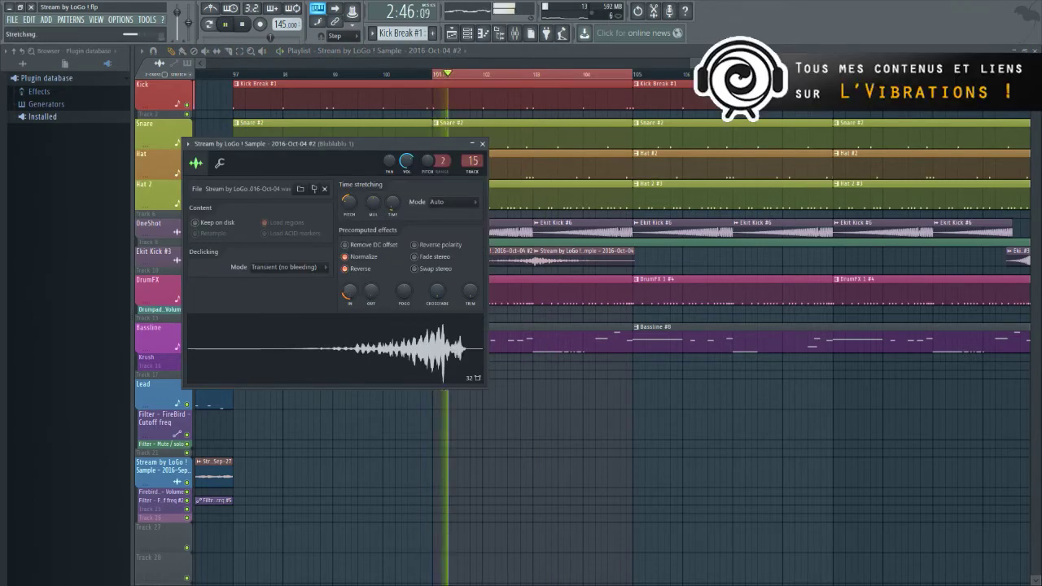
scroll(352, 295, down, 3)
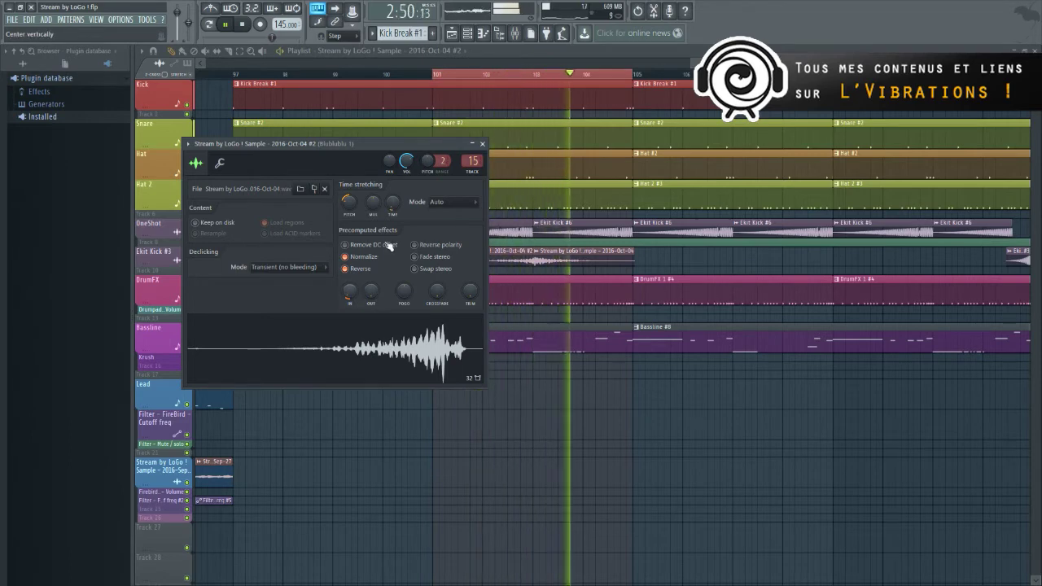
key(space)
Move the reversed sample clip to lead into bar 113 and place a Grv Clap 07 clip at bar 113
click(582, 55)
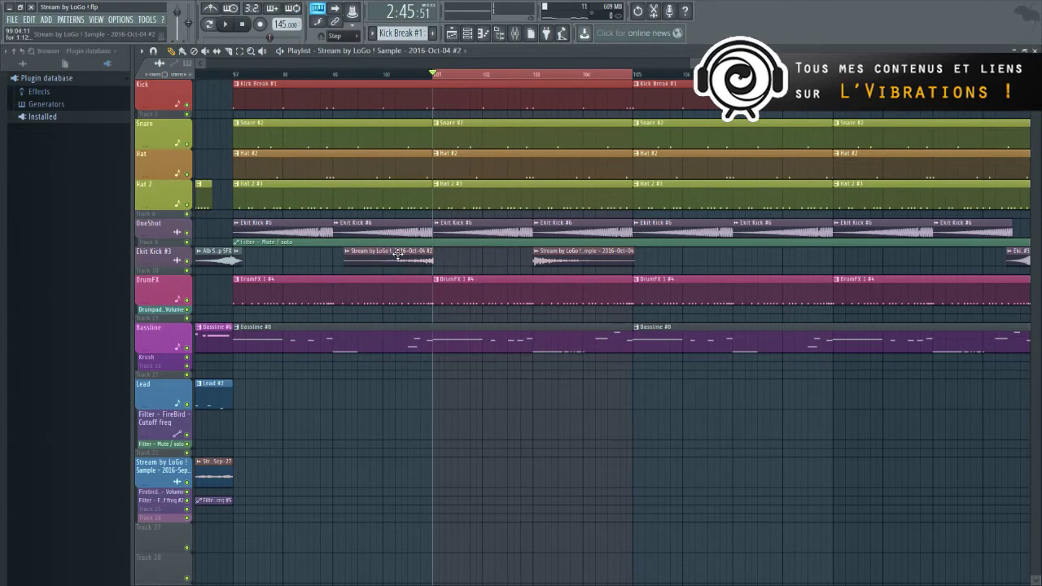
drag(398, 254, 715, 267)
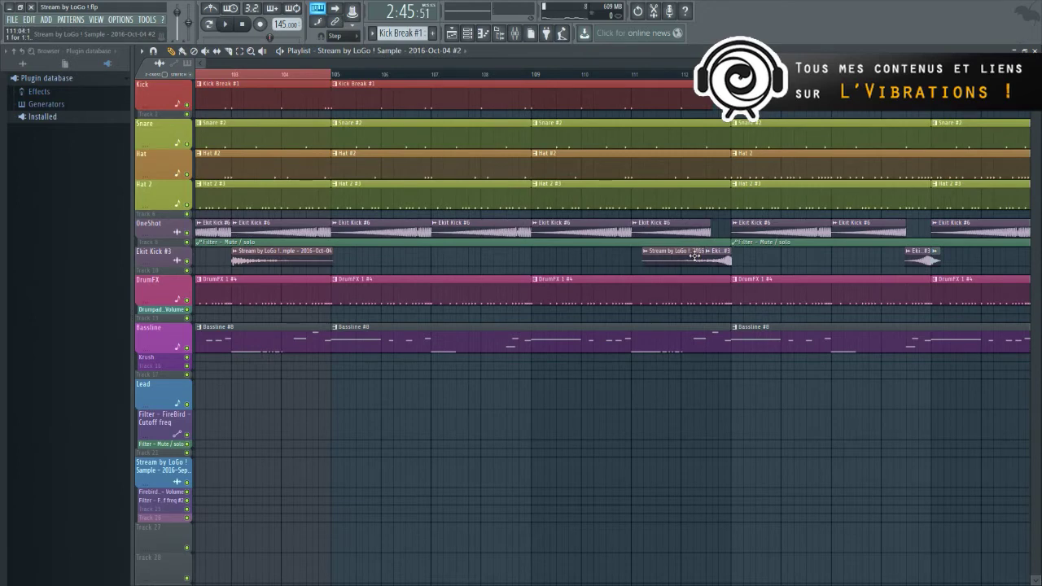
drag(691, 256, 690, 256)
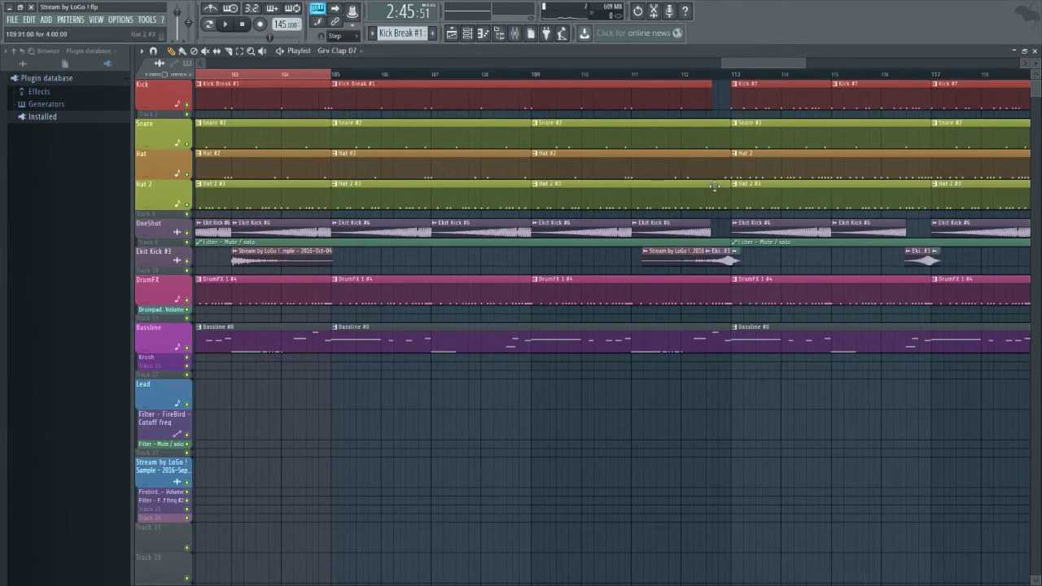
Play the transition from bar 112 into bar 113 and stop it
click(685, 74)
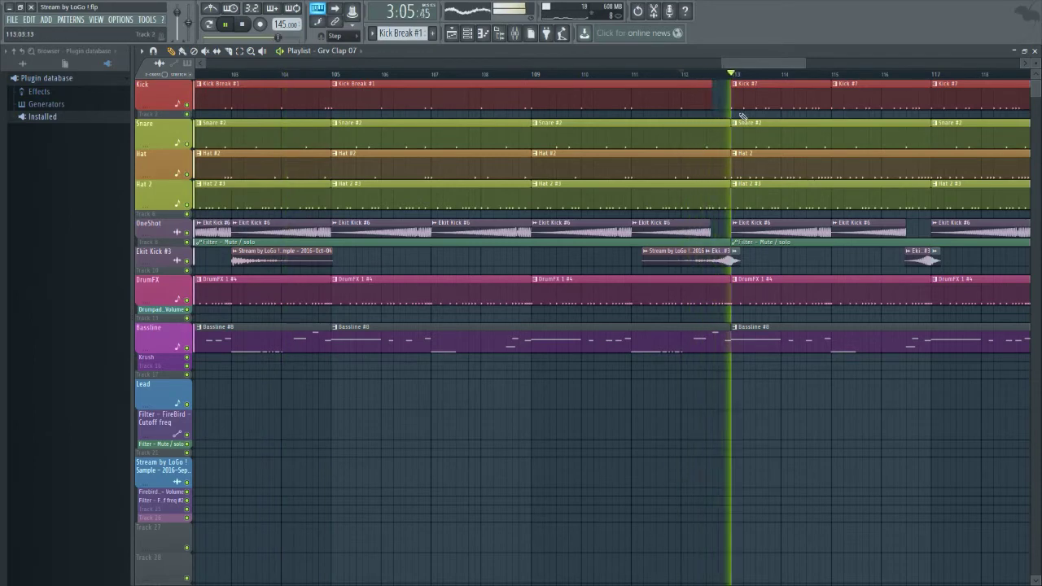
scroll(716, 130, down, 4)
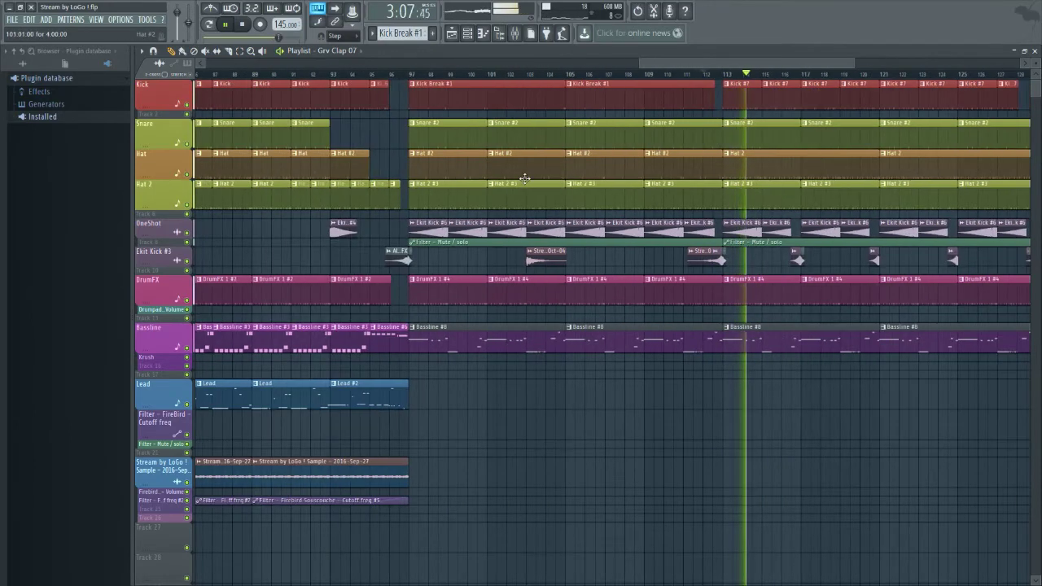
key(space)
Play the break from bar 101 through the recorded sample up to bar 105, and stop it
key(space)
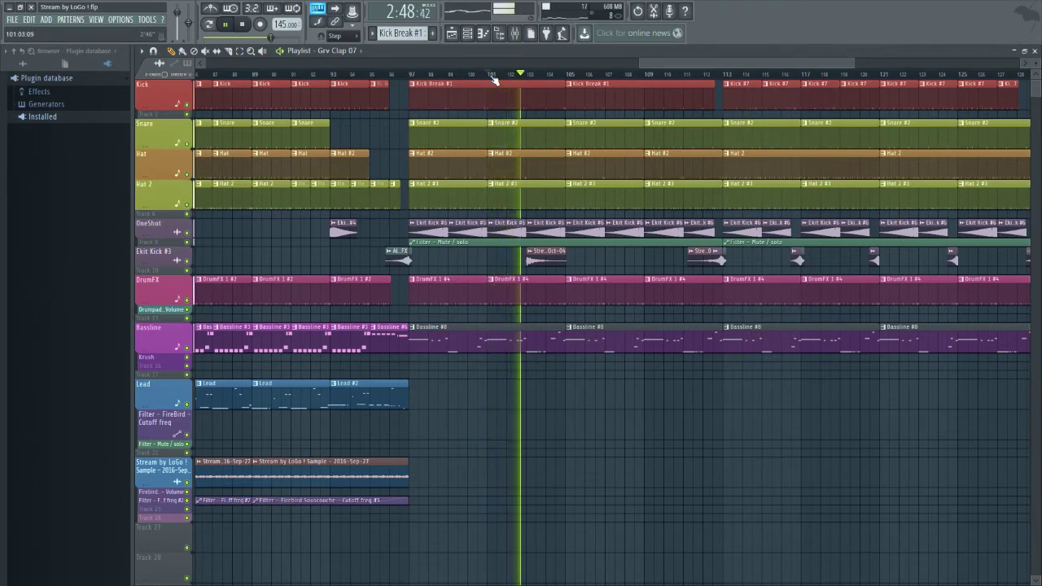
scroll(538, 204, up, 4)
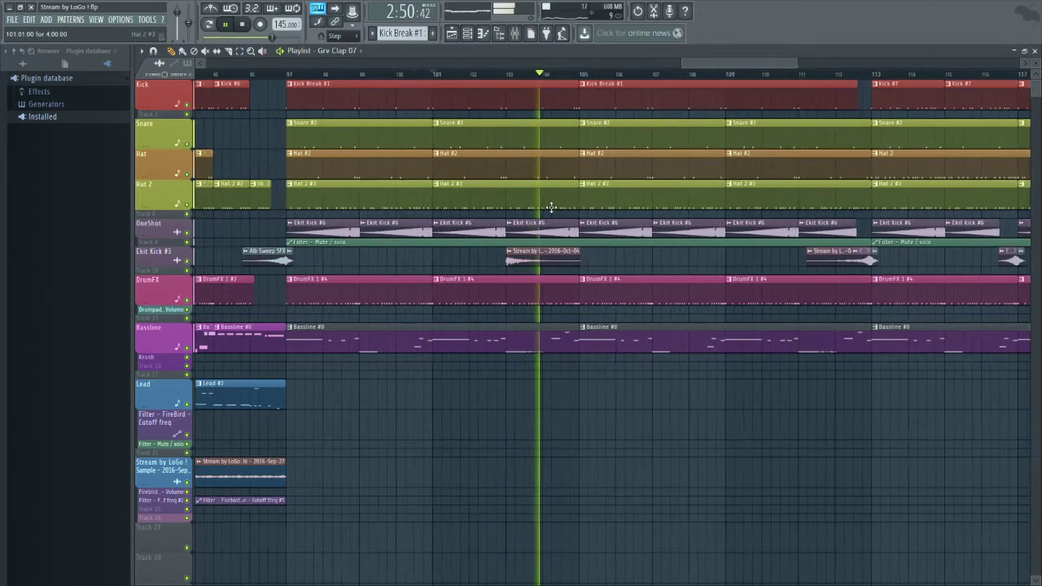
scroll(572, 254, up, 2)
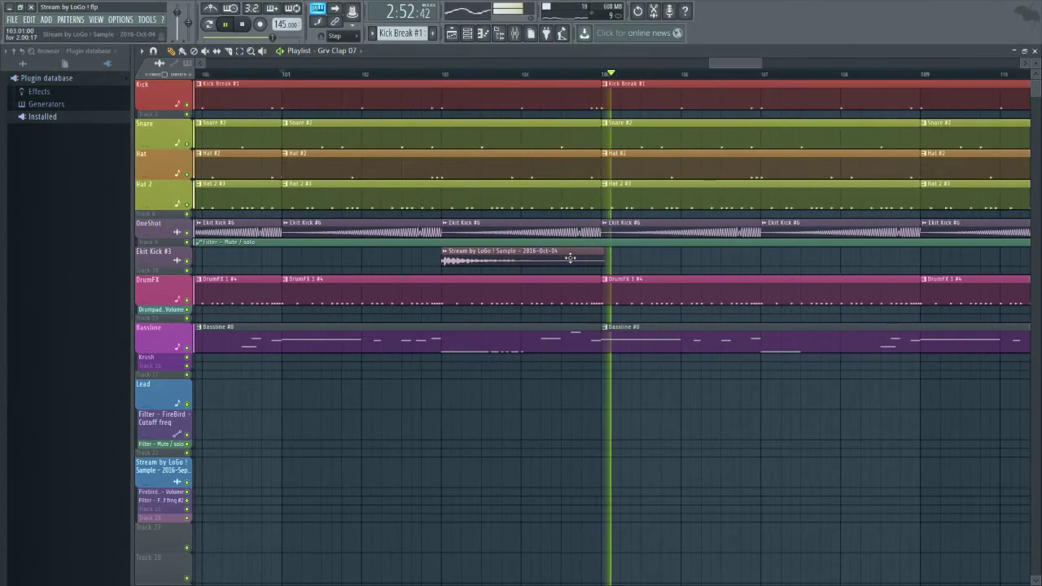
key(space)
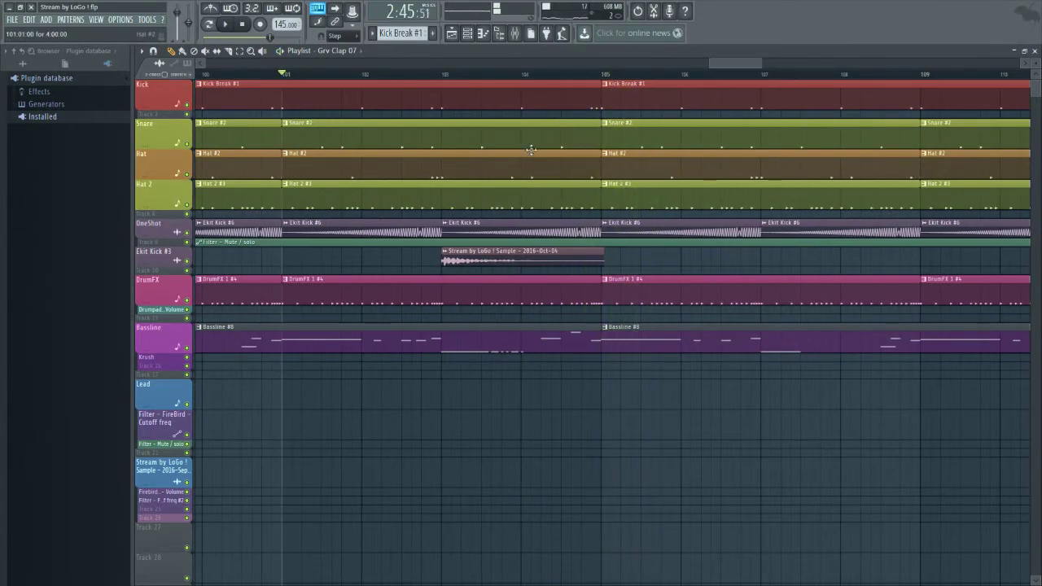
Set the Micro mixer track's audio input to none
click(514, 36)
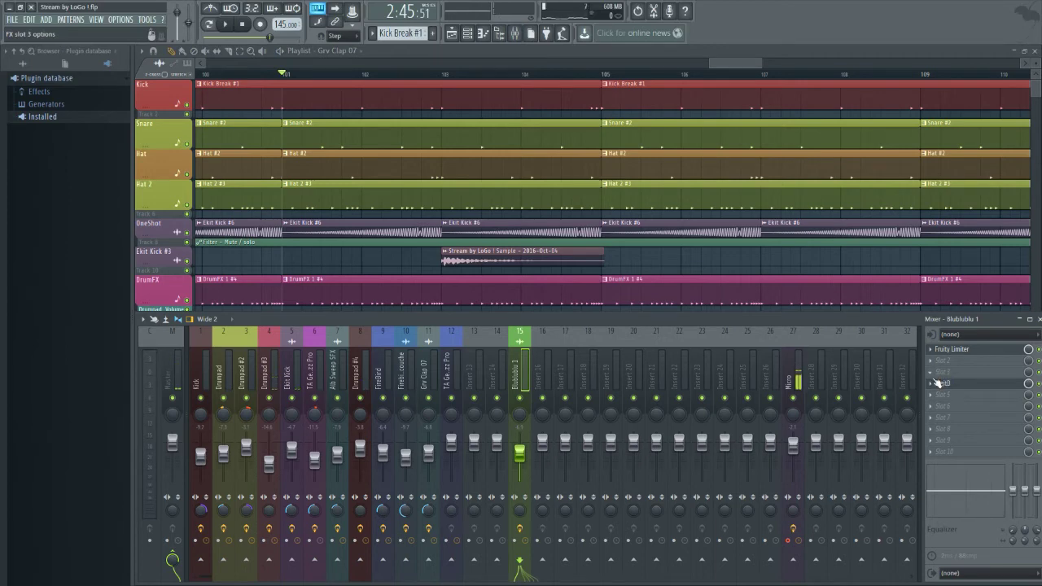
click(789, 383)
click(977, 334)
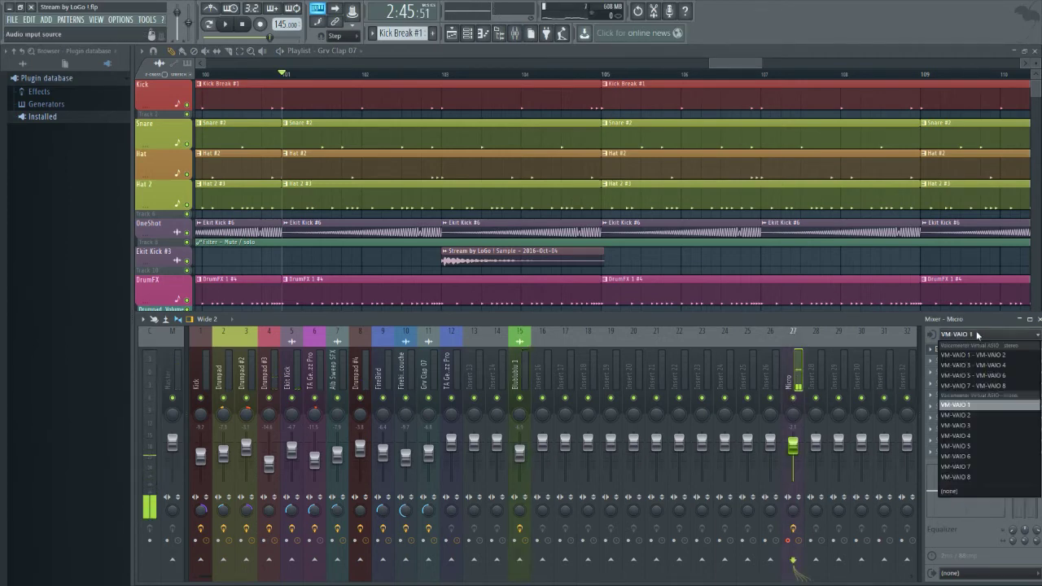
click(966, 491)
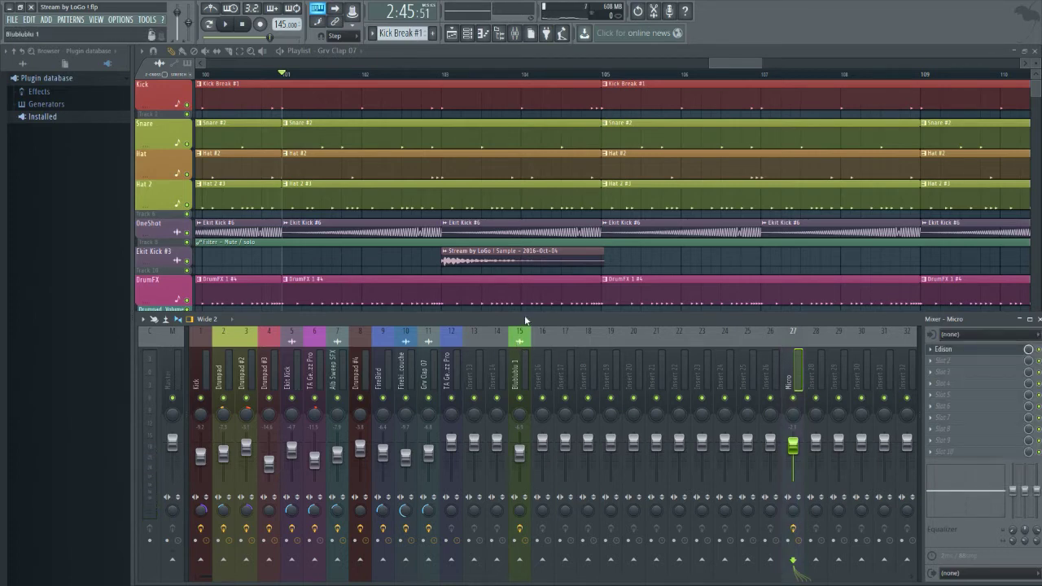
Add Gross Beat to effect slot 7 of the Blublublu 1 mixer track and apply its 1/2 Bt Gate volume preset
click(518, 366)
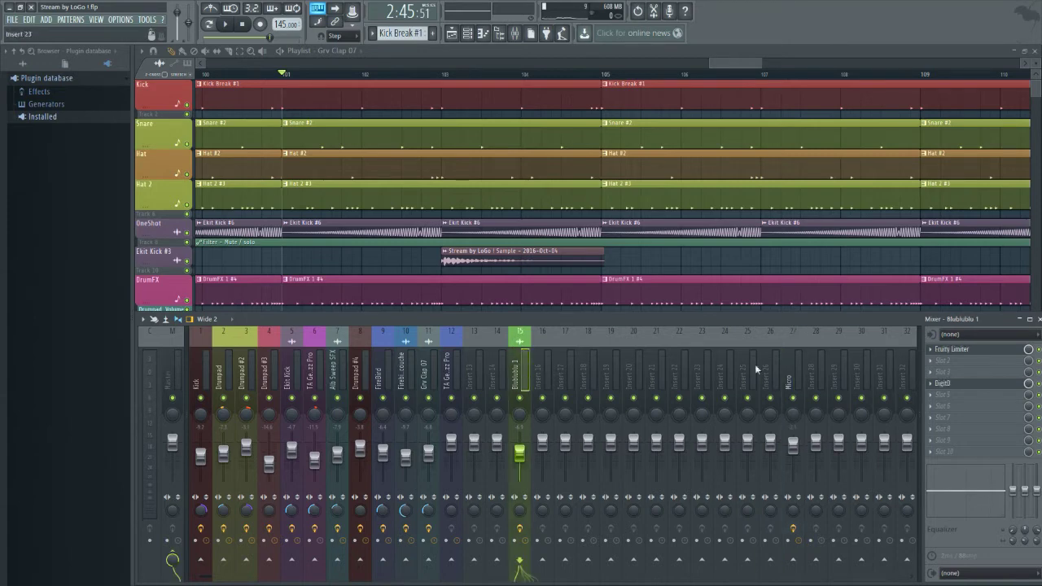
click(936, 416)
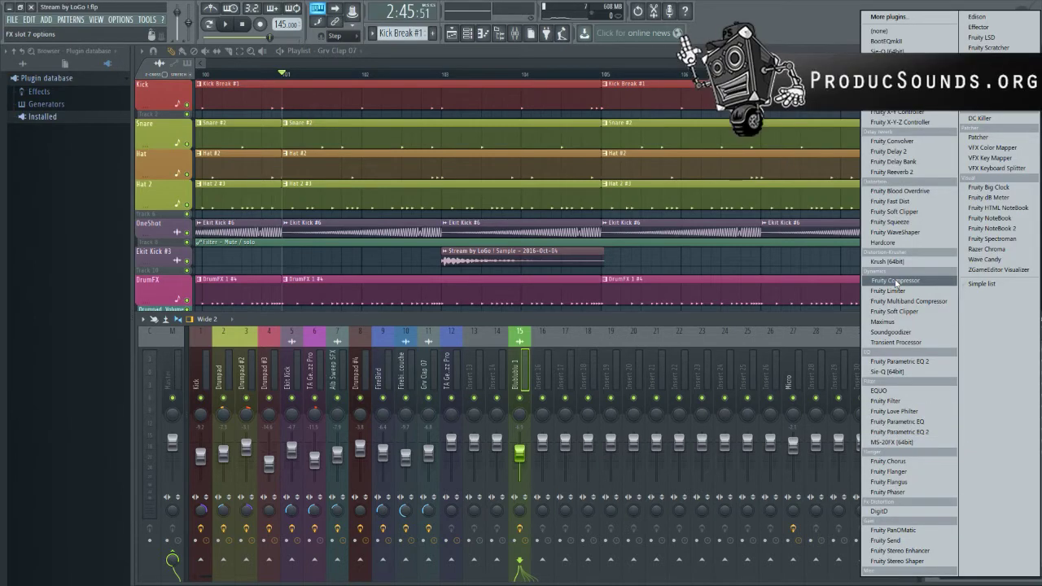
click(982, 68)
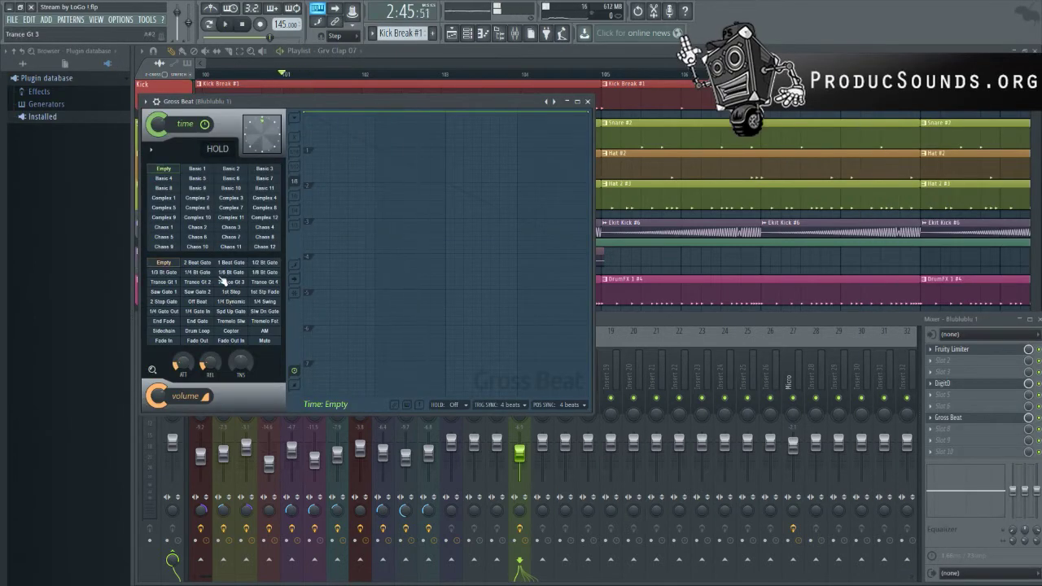
click(263, 262)
drag(299, 105, 414, 264)
Play the gated break, select bars 103 to 105 as the playback loop, and stop it
key(space)
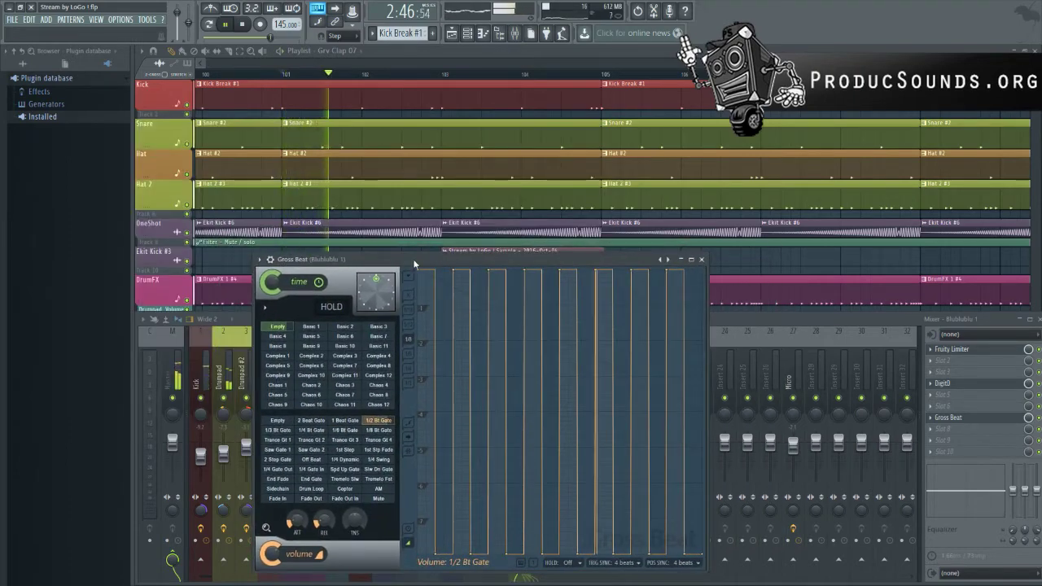
click(448, 75)
drag(443, 75, 602, 75)
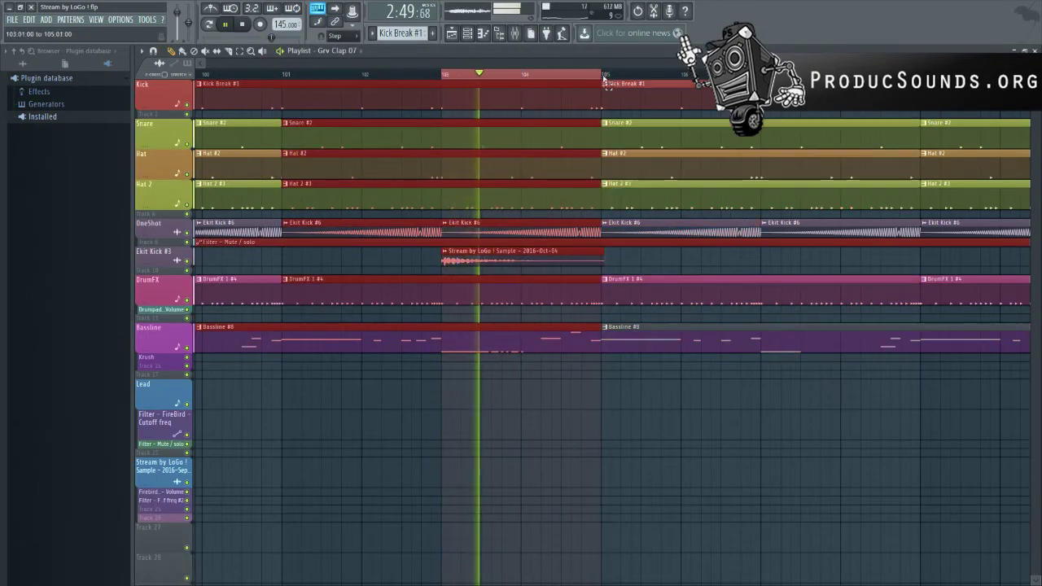
key(space)
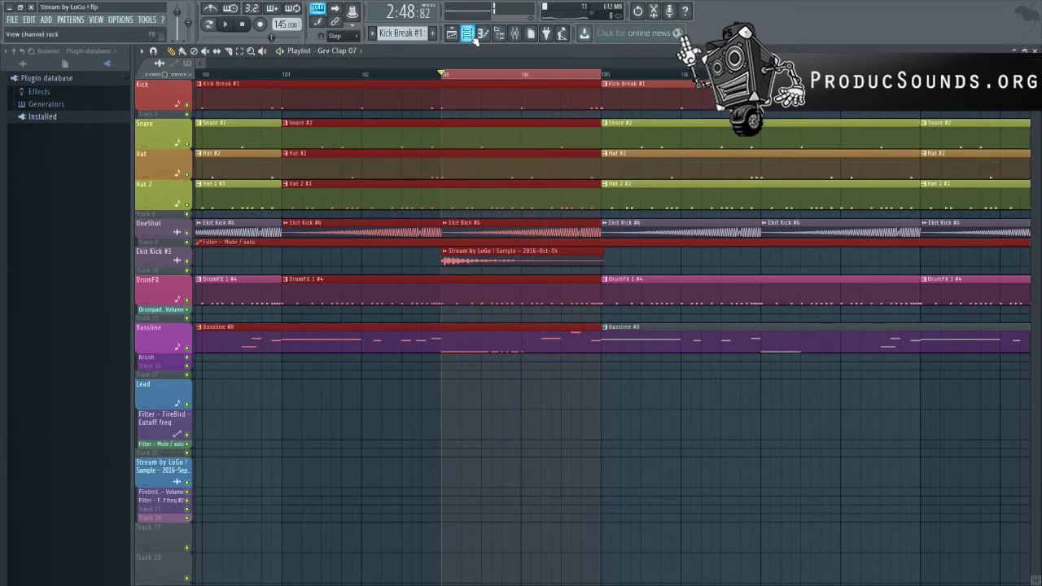
Reopen Gross Beat on Blublublu 1, empty its volume preset and audition time presets Complex 10, Complex 11, Chaos 10, Chaos 9 and Chaos 8
click(470, 35)
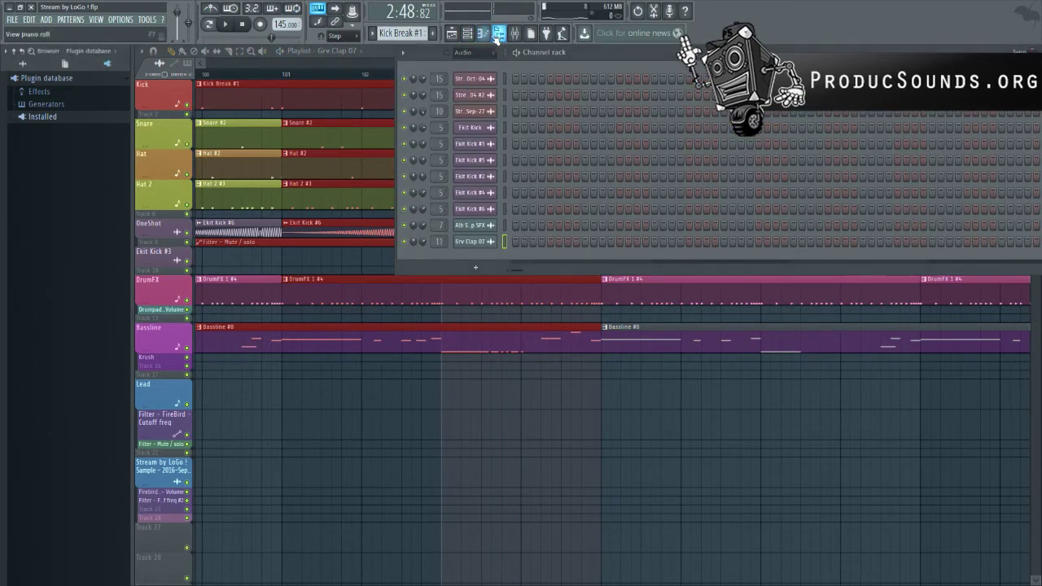
click(515, 35)
click(936, 417)
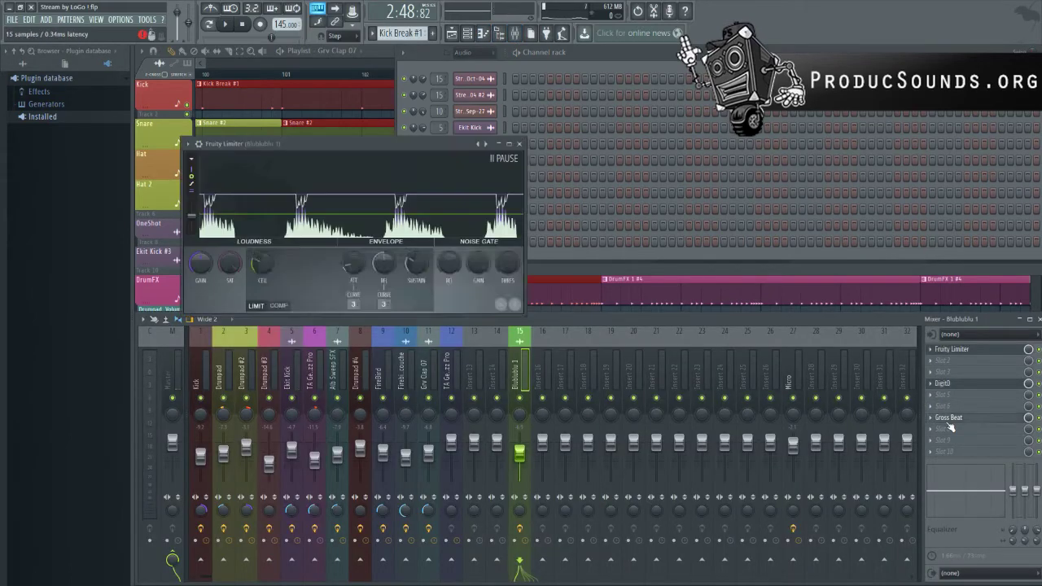
key(space)
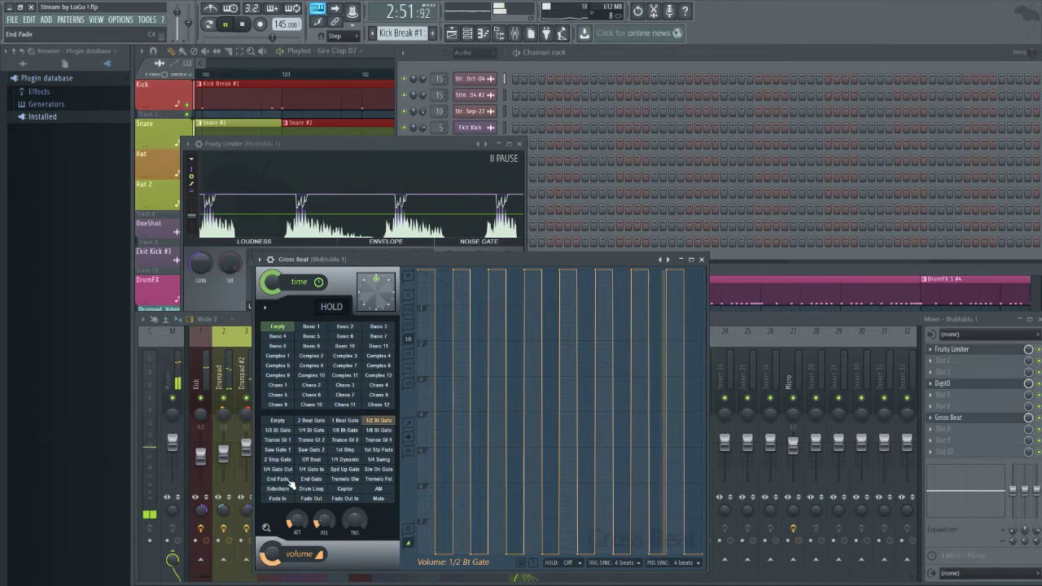
click(289, 421)
click(313, 376)
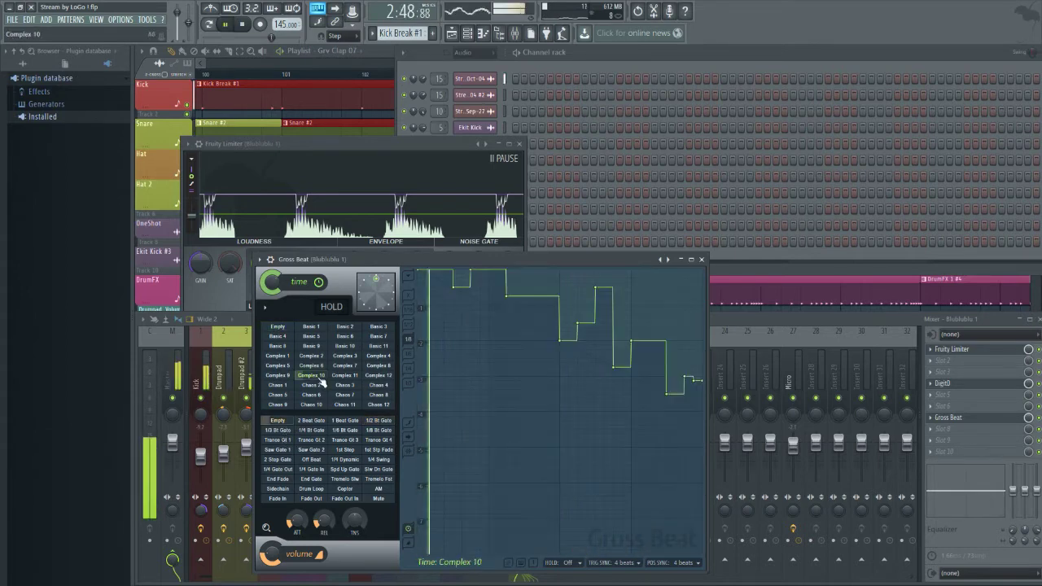
click(345, 376)
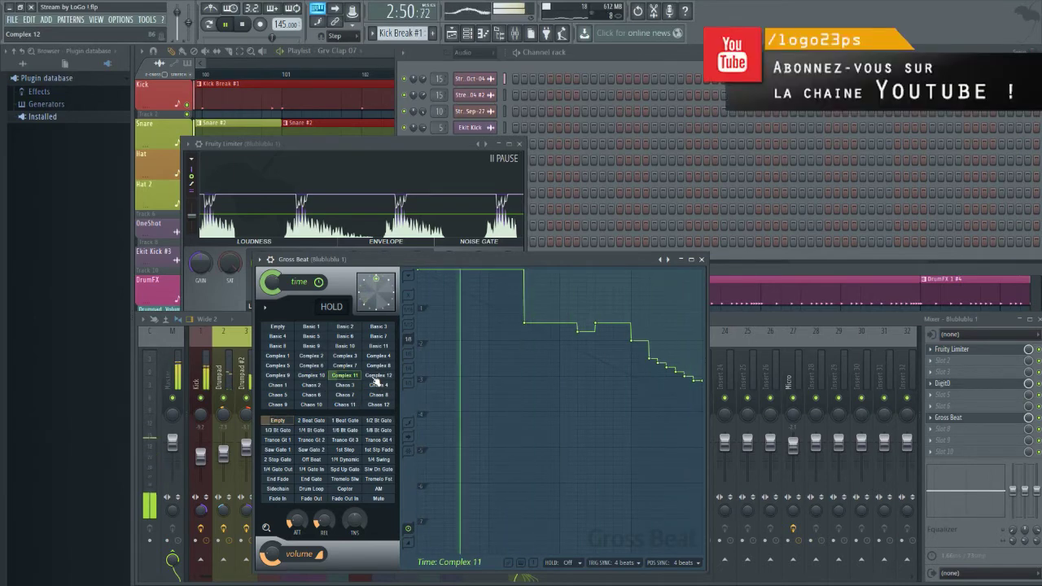
click(326, 405)
key(space)
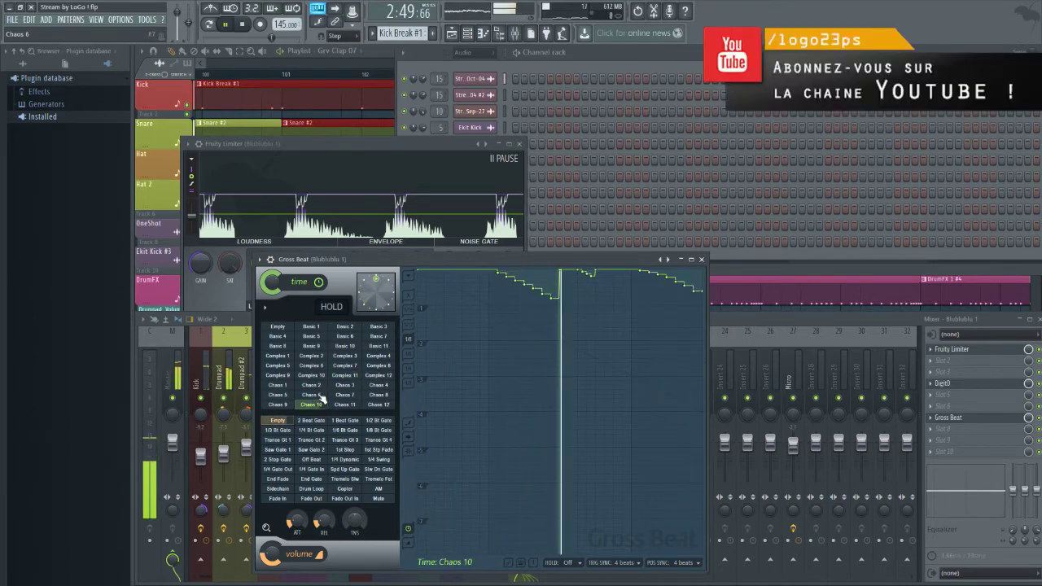
click(283, 404)
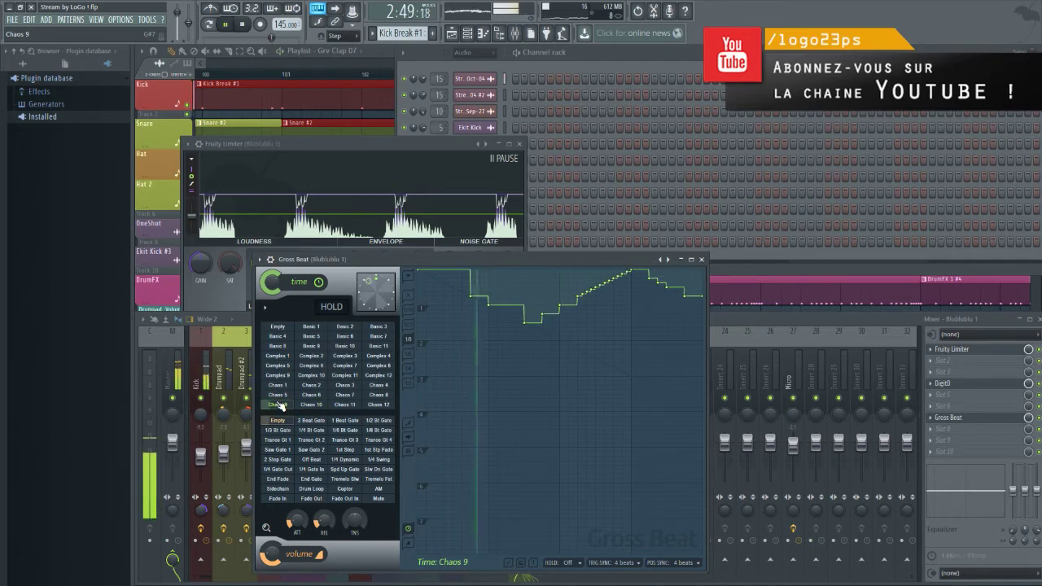
click(311, 405)
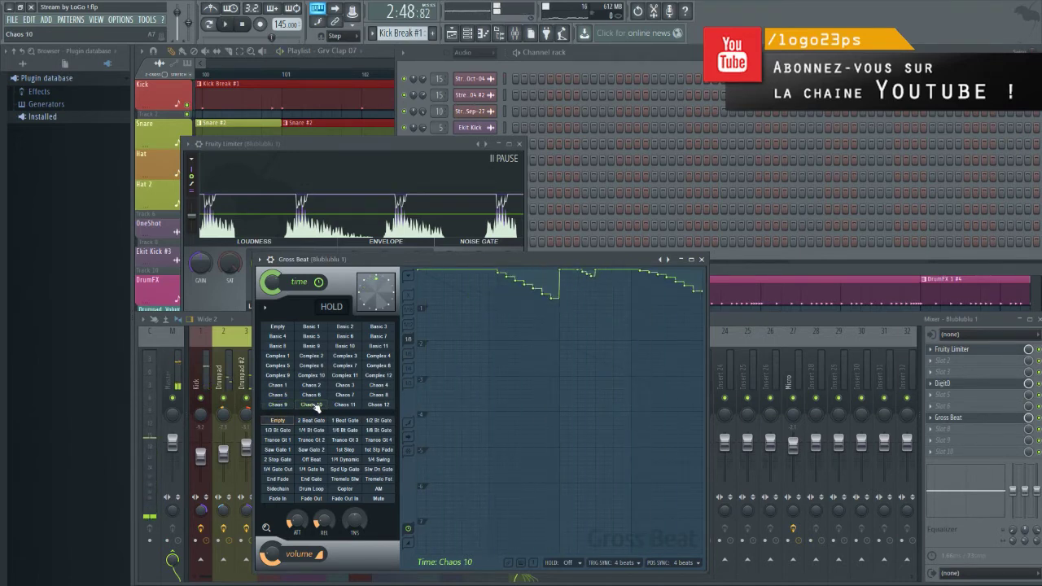
click(379, 396)
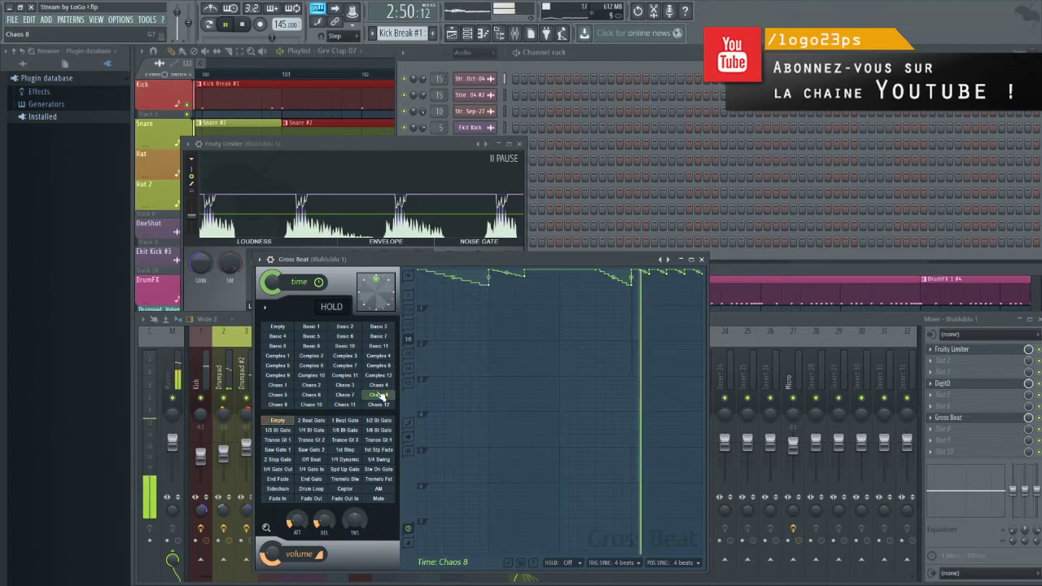
Set Gross Beat to the 1/2 Bt Gate volume preset with the Empty time preset, play the loop and close the plugin
click(388, 422)
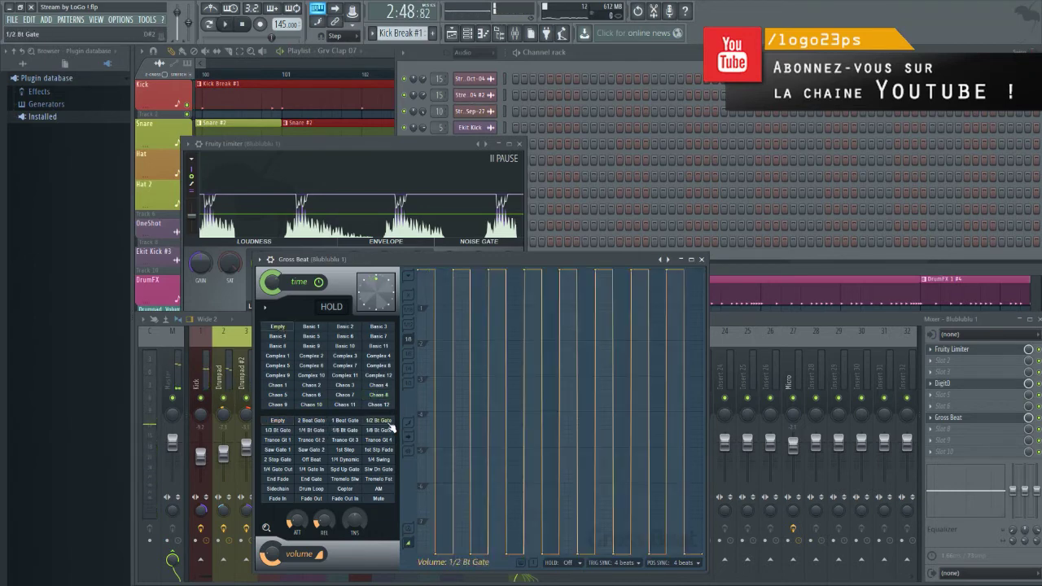
key(space)
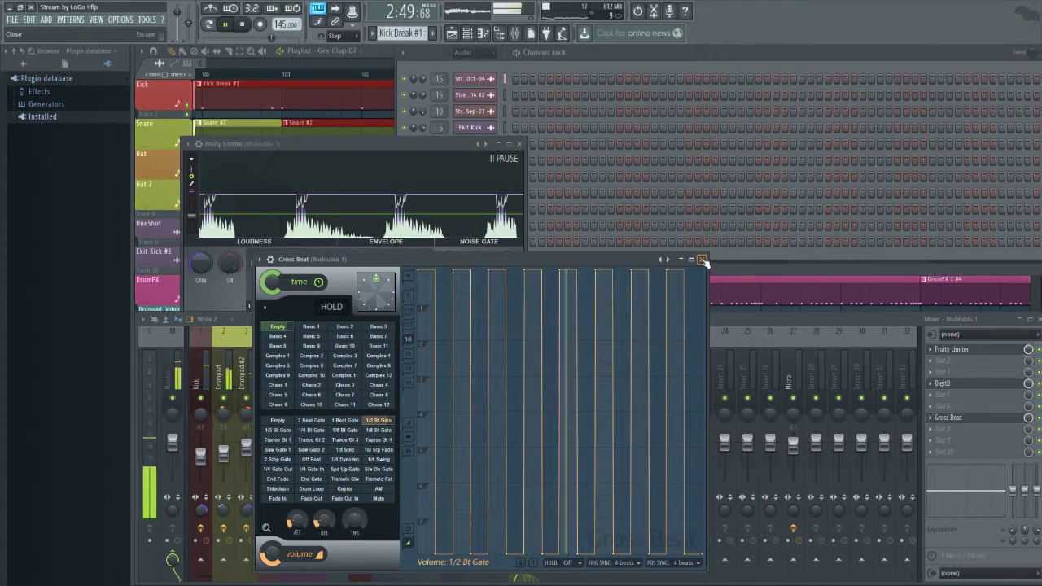
click(701, 259)
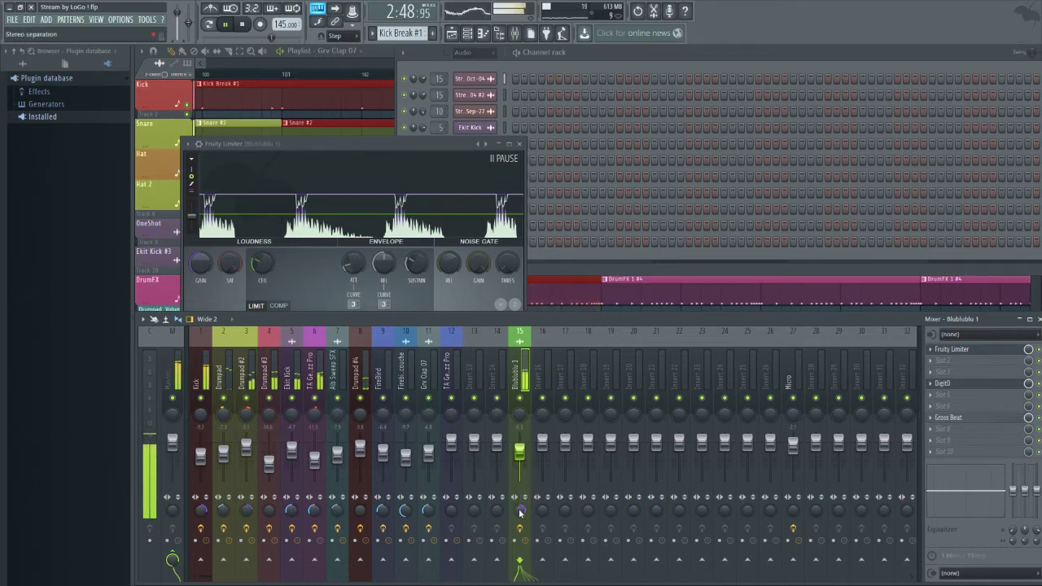
Clear the playlist's loop selection, play from bar 101 into the recorded sample, and stop it
double_click(371, 52)
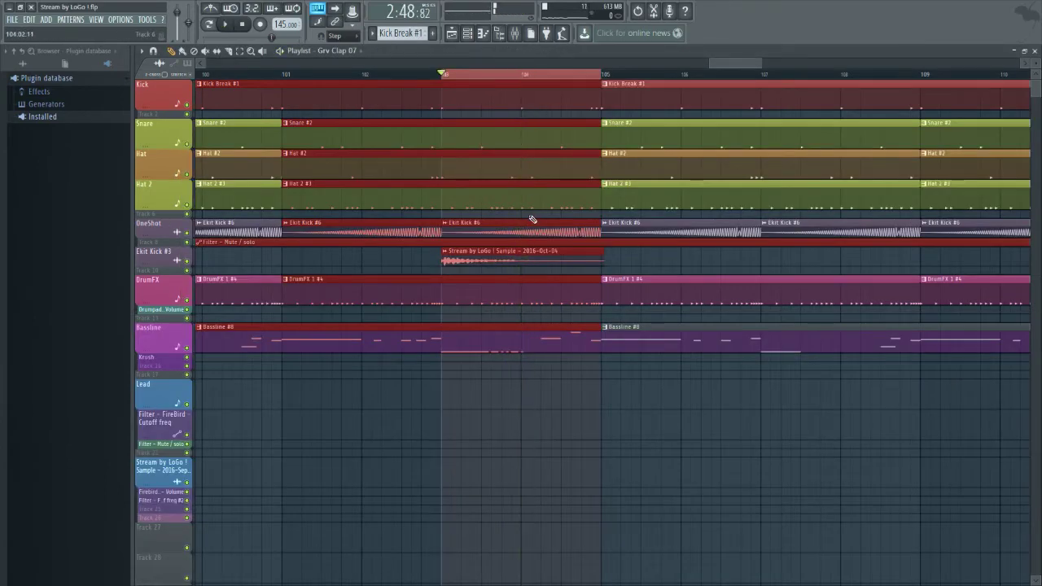
scroll(536, 241, down, 1)
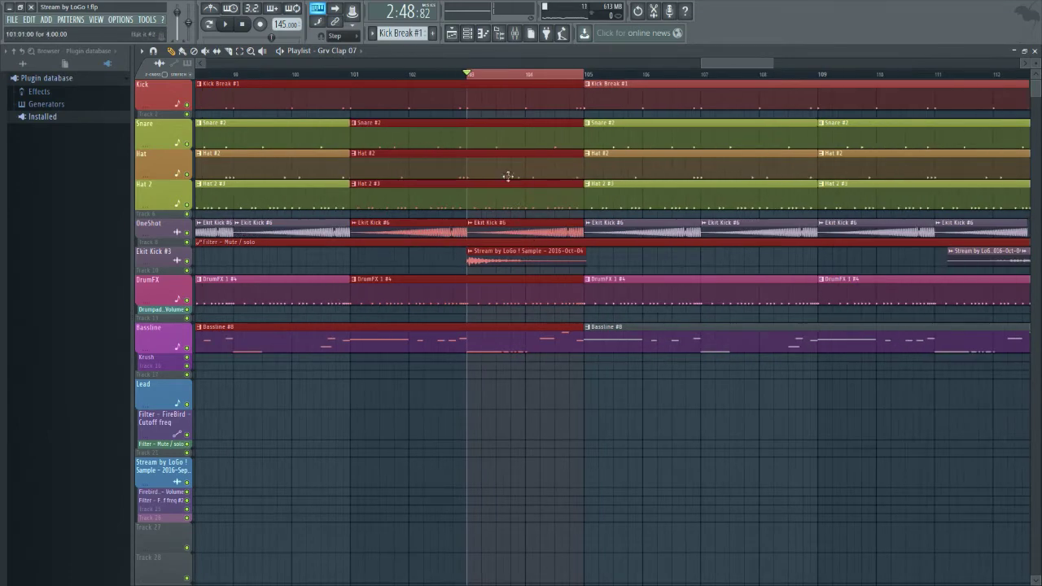
click(355, 76)
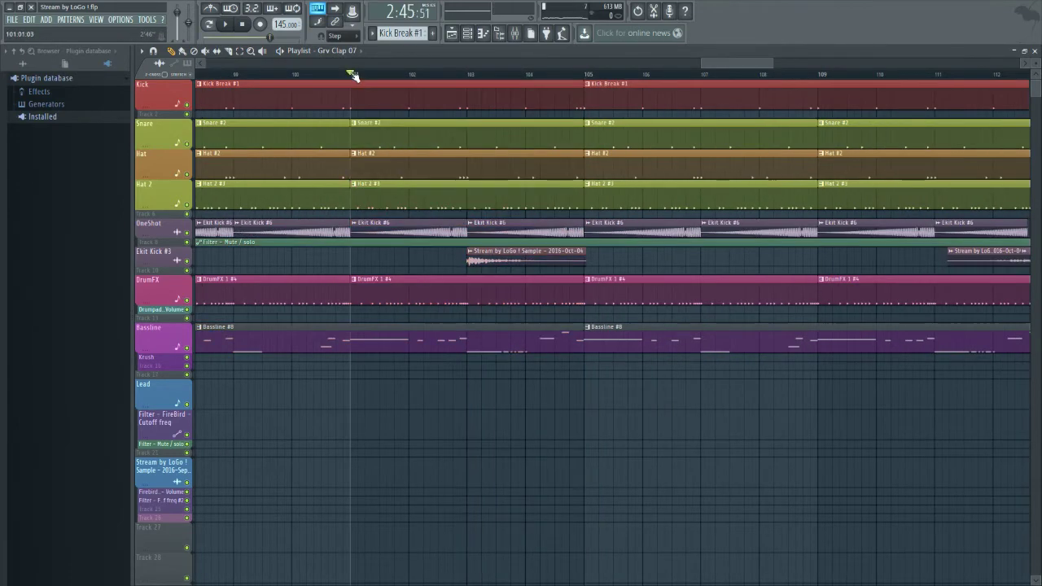
scroll(474, 231, down, 2)
scroll(475, 230, down, 1)
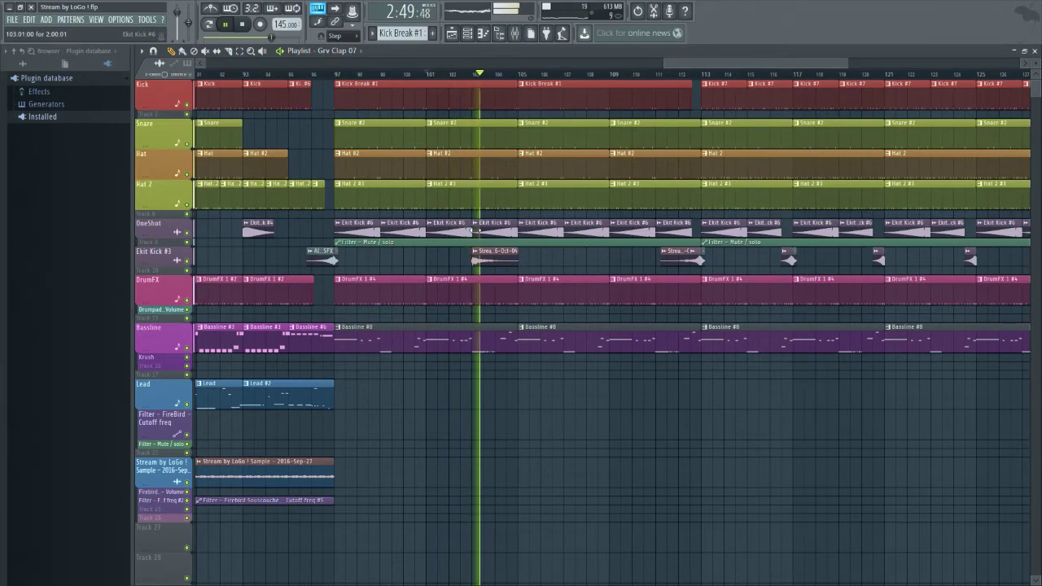
key(space)
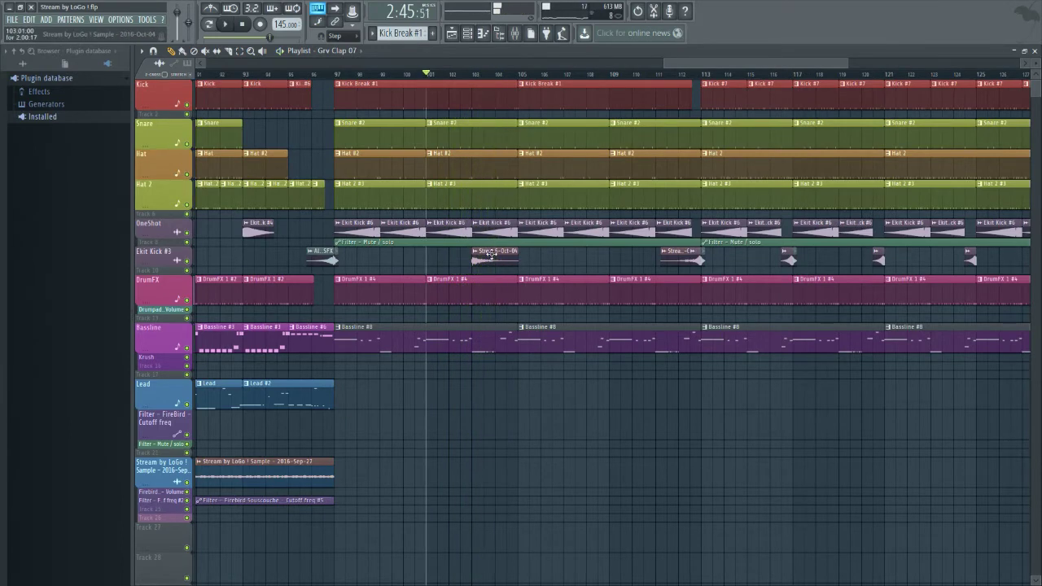
Show the mixer with the browser hidden, play the break from bar 101 through the recorded sample, and stop it
click(516, 33)
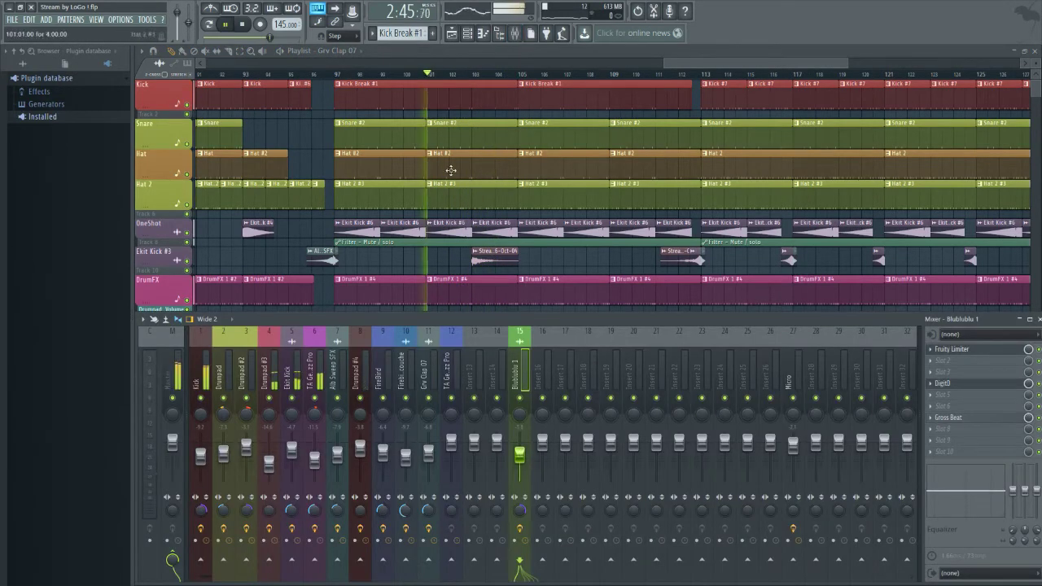
key(space)
key(F9)
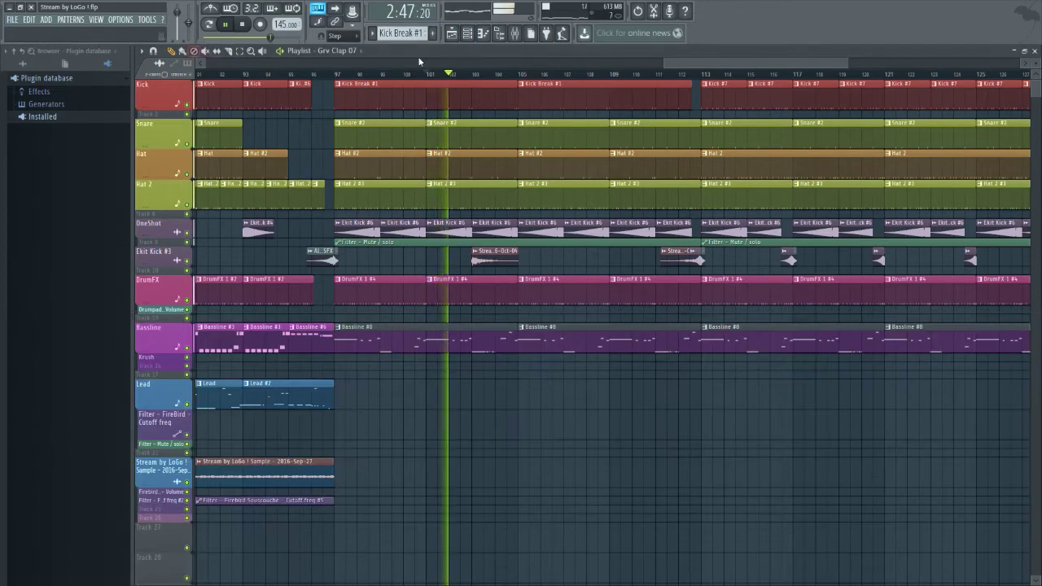
key(F9)
key(F9)
key(F9)
click(502, 34)
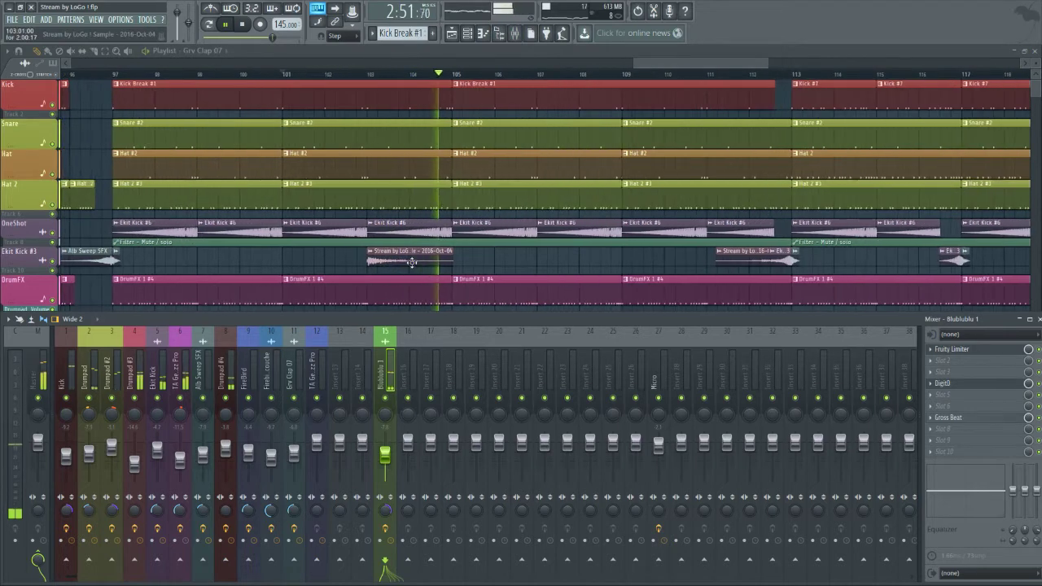
key(space)
scroll(479, 261, up, 2)
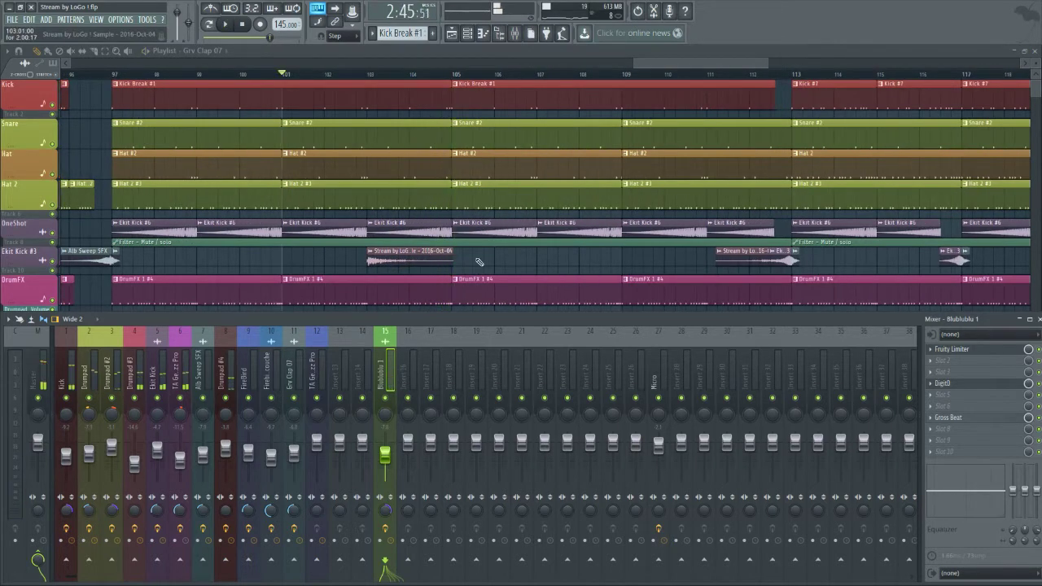
Add Razer Chroma to effect slot 8 of the Blublublu 1 track and close its window
click(932, 436)
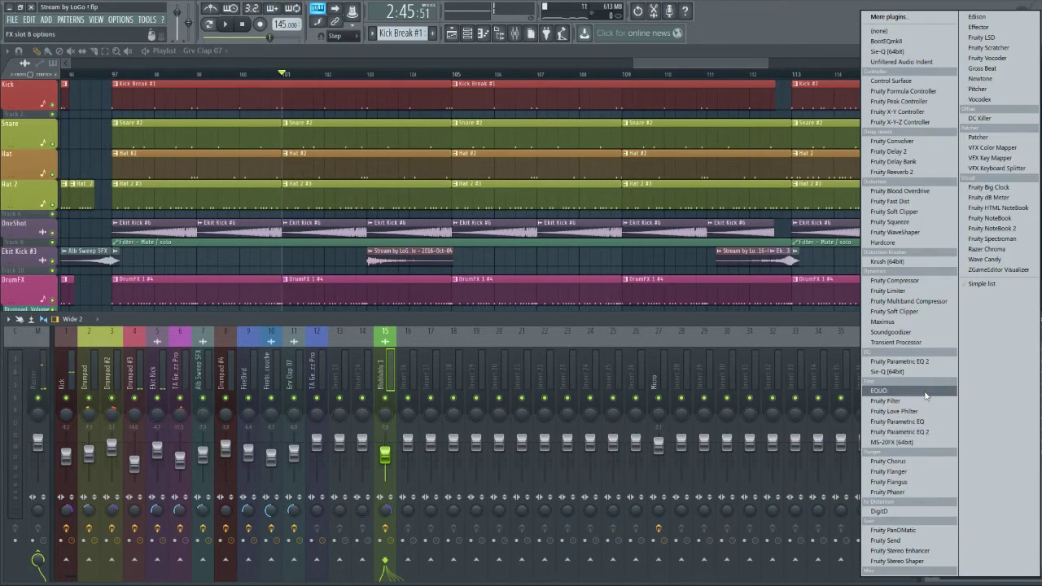
click(987, 248)
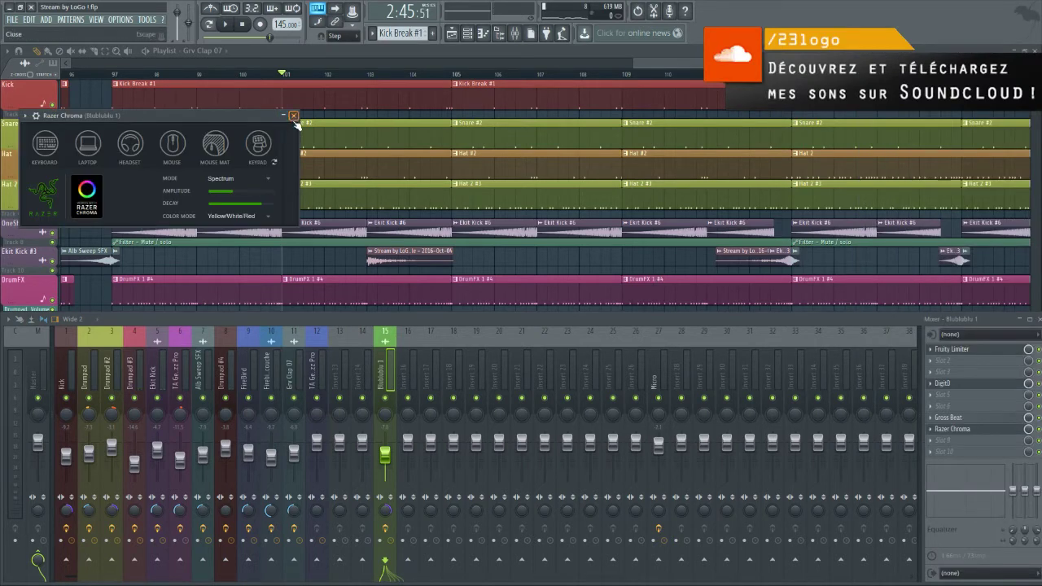
click(294, 117)
Replace Razer Chroma in slot 8 with Fruity Reeverb 2 and adjust its high cut while the break plays
click(932, 430)
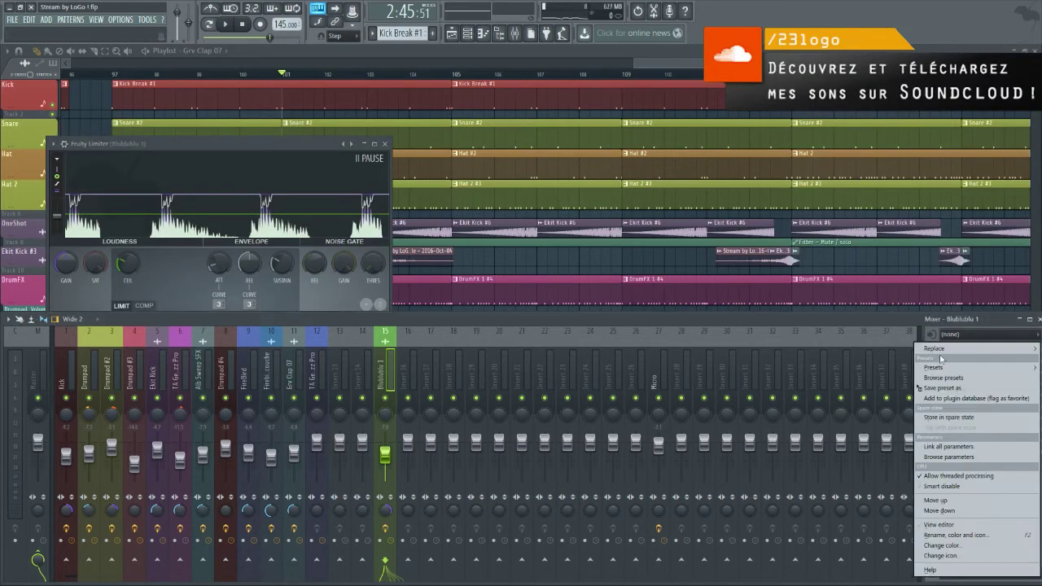
mouse_move(938, 352)
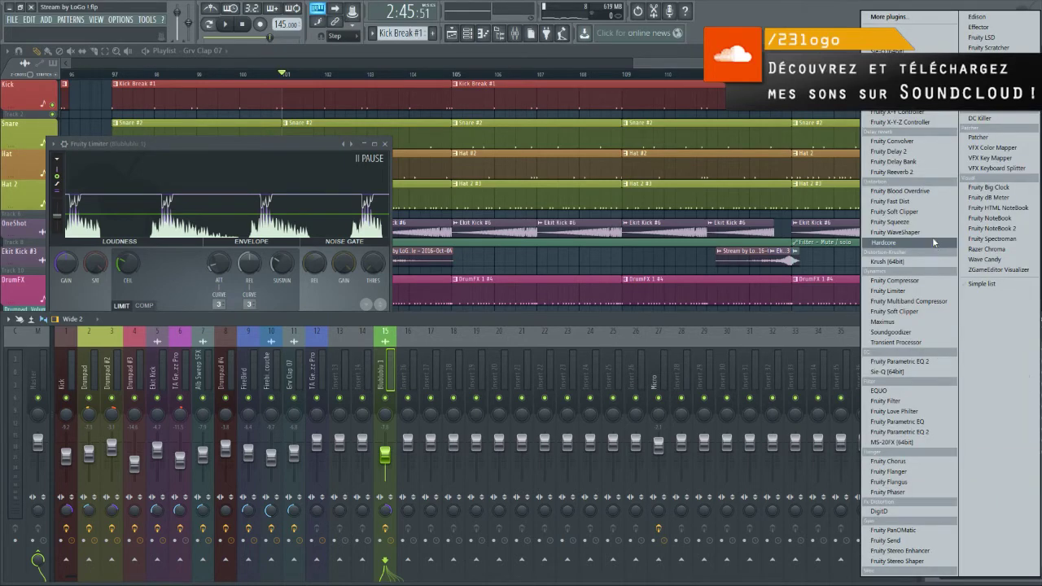
click(892, 172)
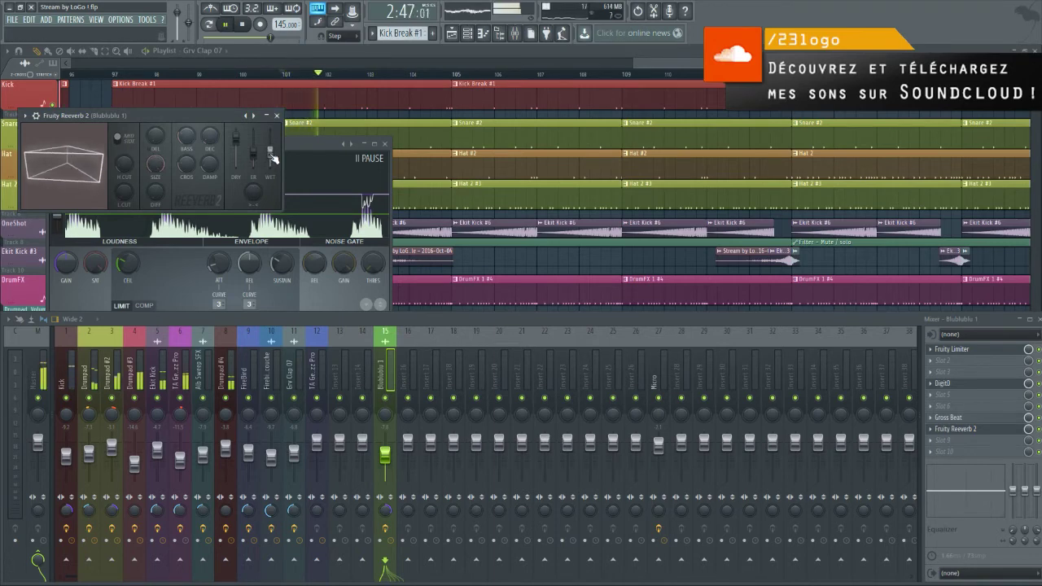
drag(121, 170, 122, 165)
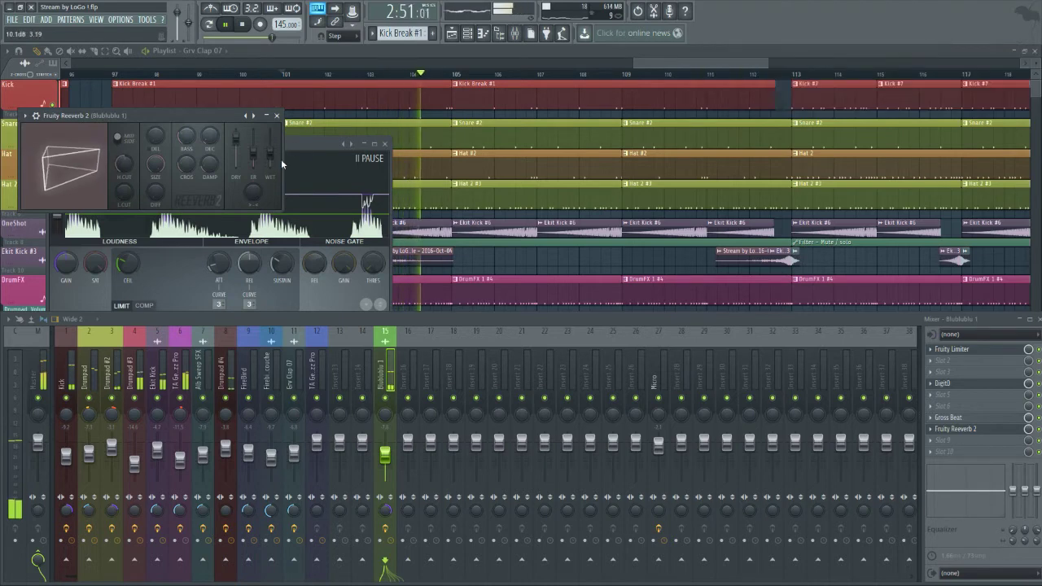
Loop the playlist from bar 103 to 106:12 and preview it with the Ekit Kick #3 track soloed and the mixer shown
key(space)
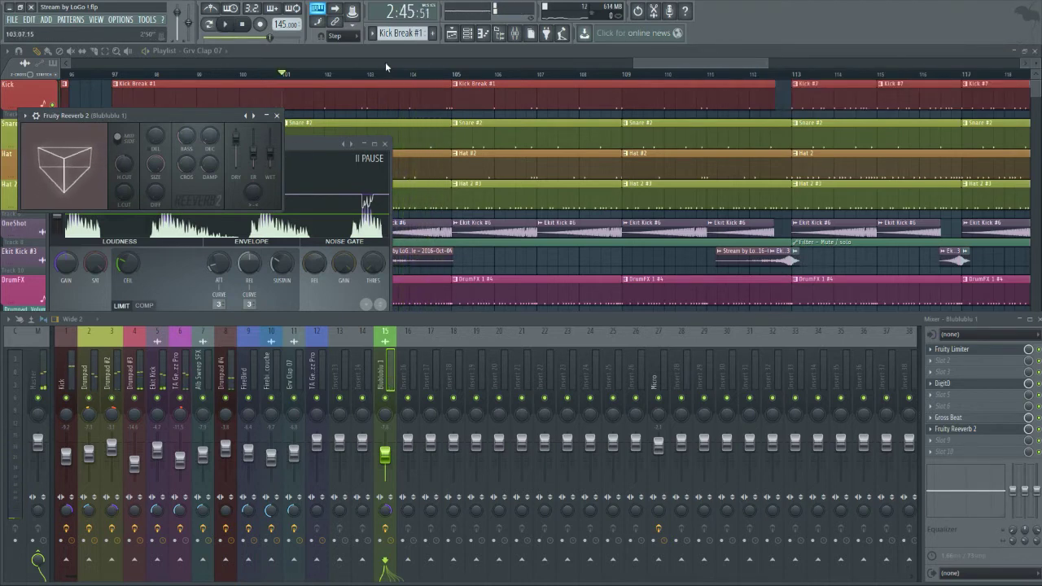
click(385, 62)
drag(371, 78, 523, 77)
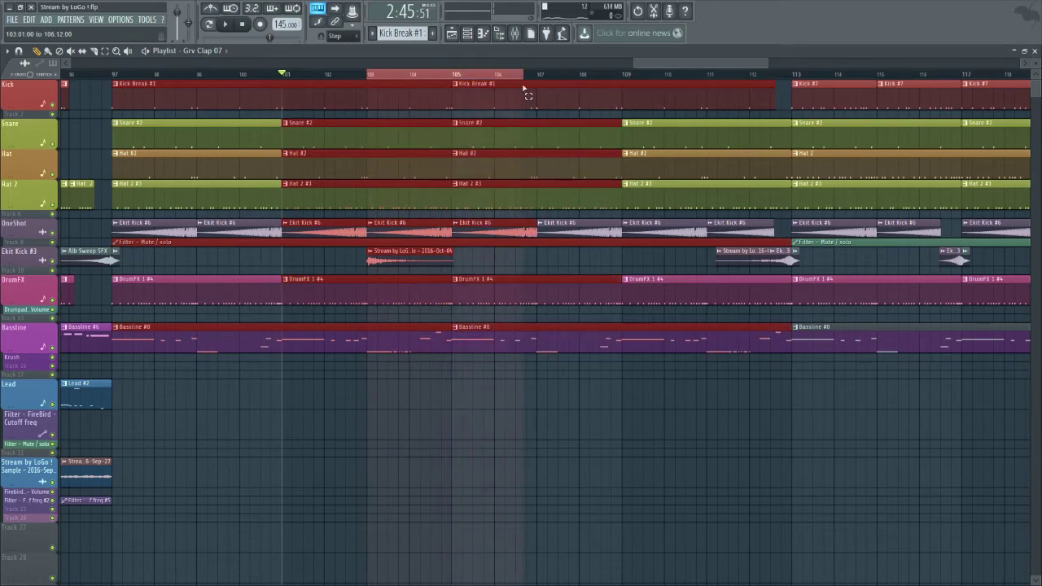
right_click(54, 265)
key(space)
click(516, 33)
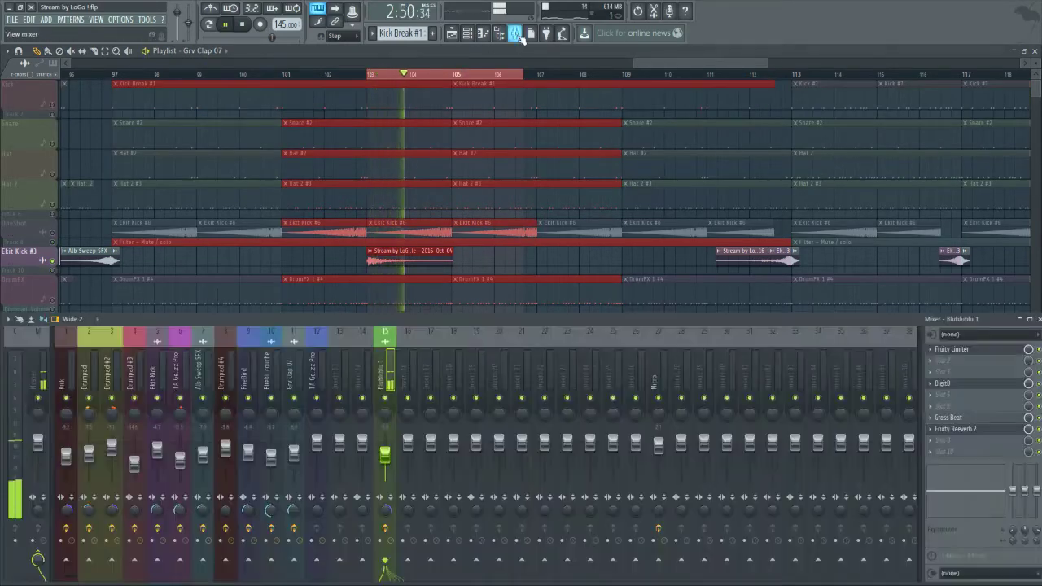
Adjust the wet level of Fruity Reeverb 2 on the Blublublu 1 mixer track and set its low cut to 640 Hz
click(969, 429)
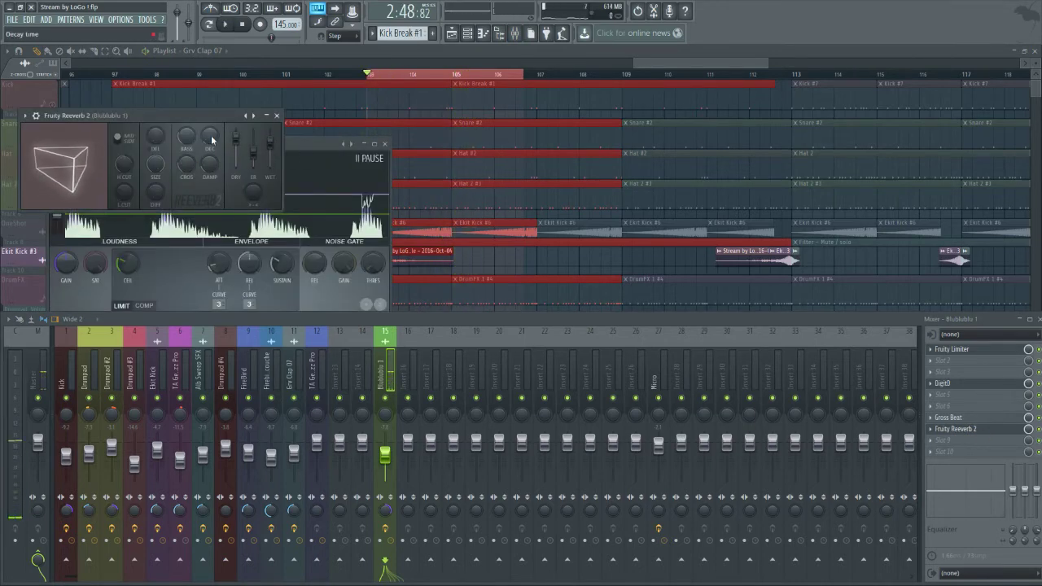
drag(269, 149, 264, 159)
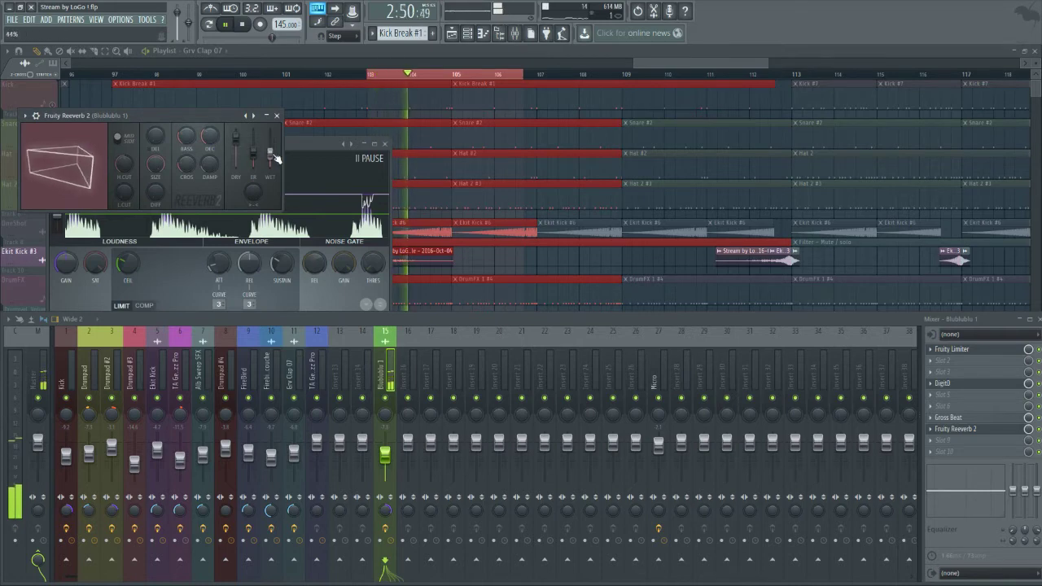
key(space)
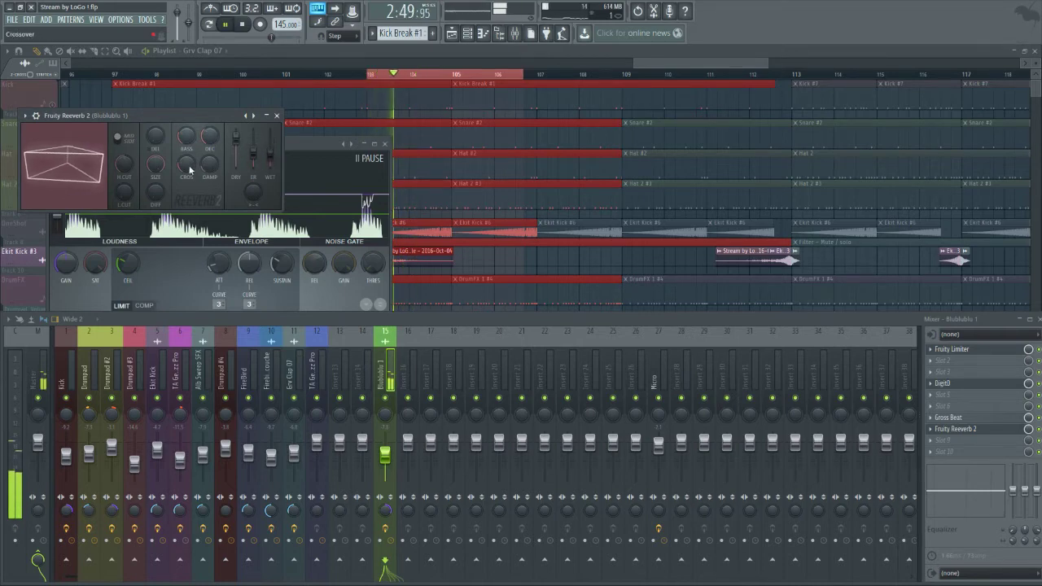
key(space)
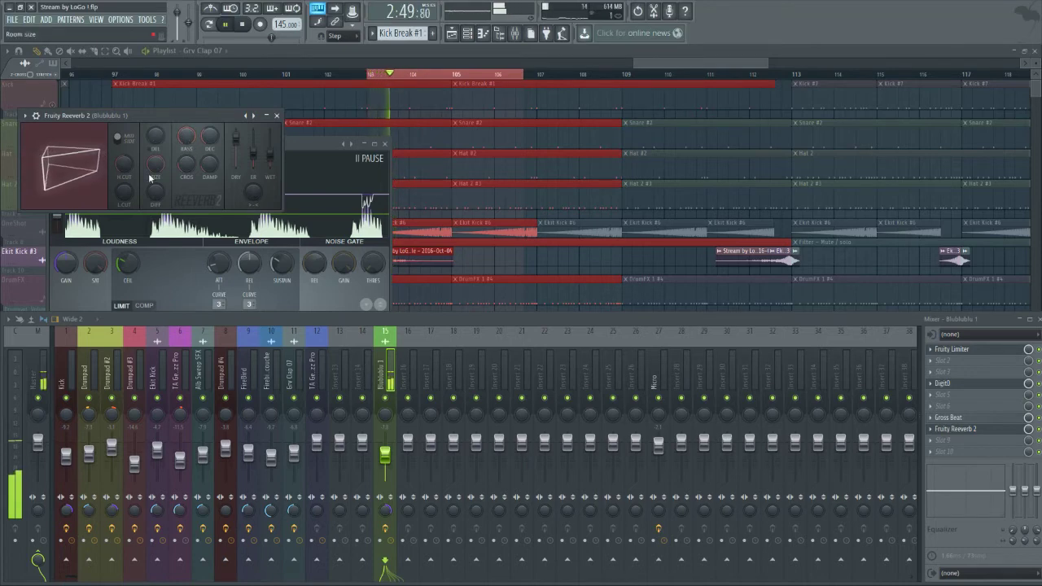
key(space)
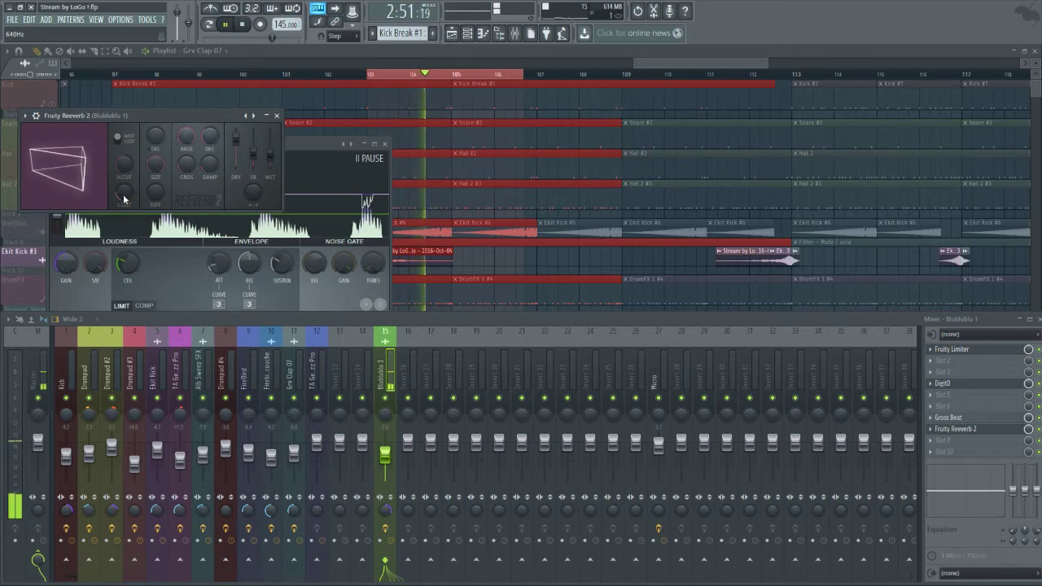
key(space)
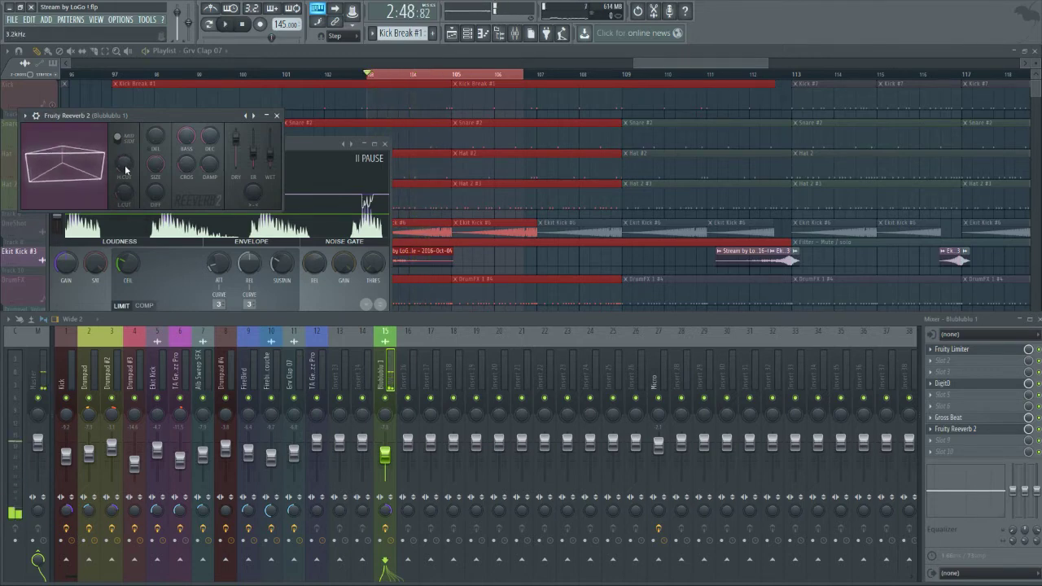
Tune the reverb's high cut and set the Blublublu 1 mixer track's stereo separation to 16% merged
drag(127, 170, 126, 189)
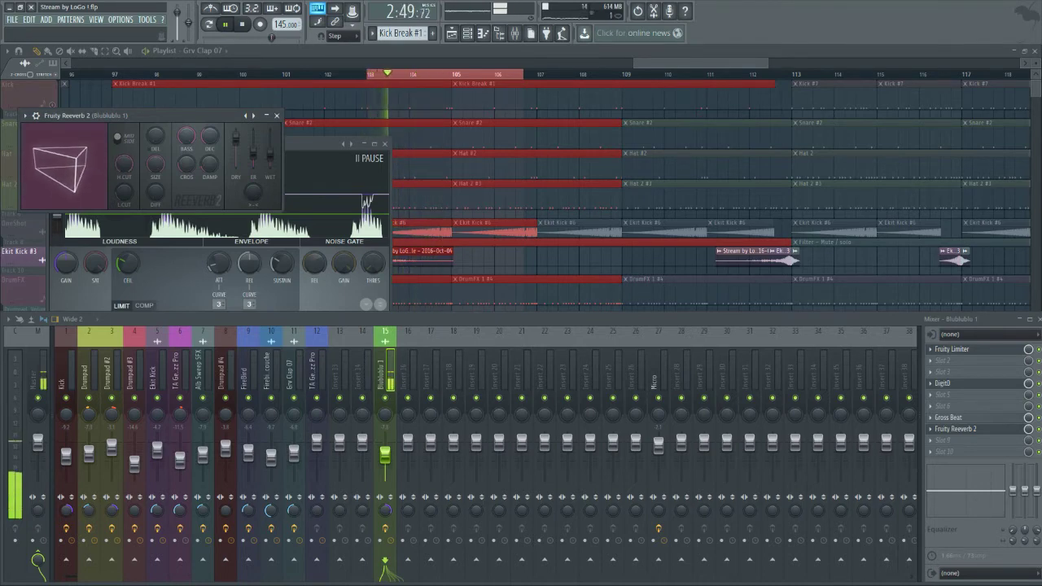
drag(126, 189, 126, 163)
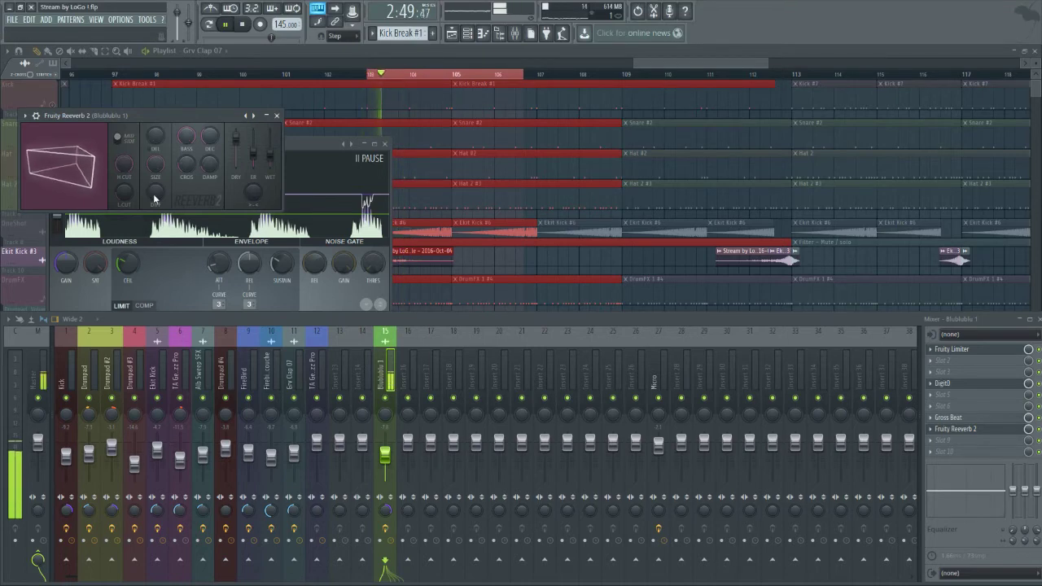
drag(125, 165, 125, 153)
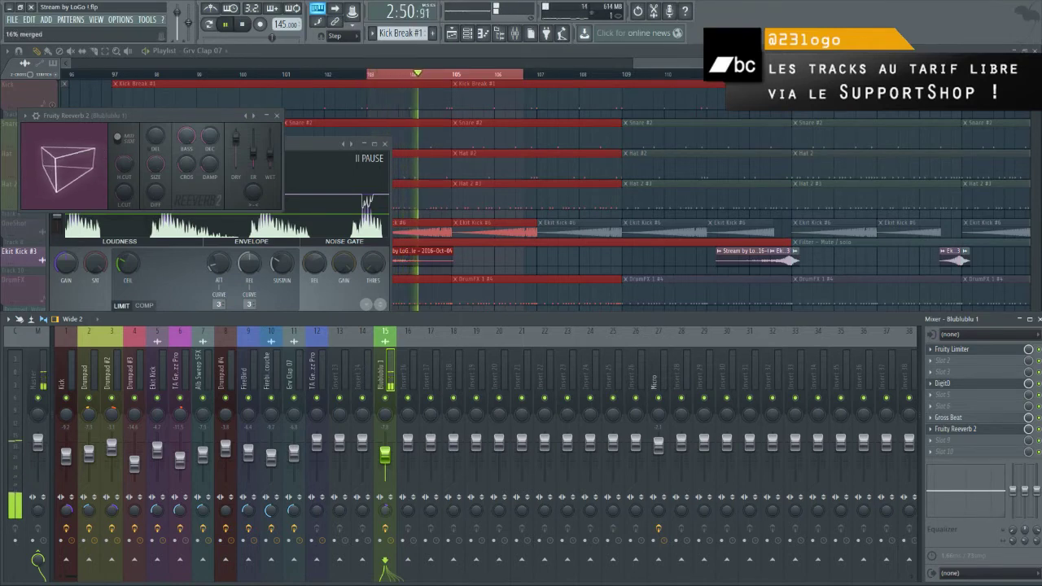
Set the reverb's wet level to 31% while previewing the looped section
key(space)
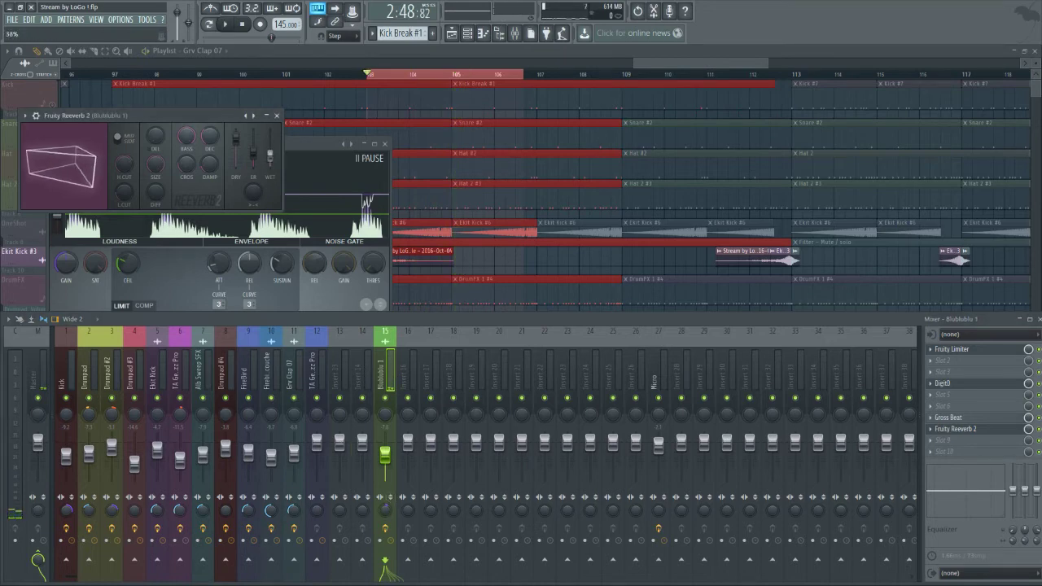
key(space)
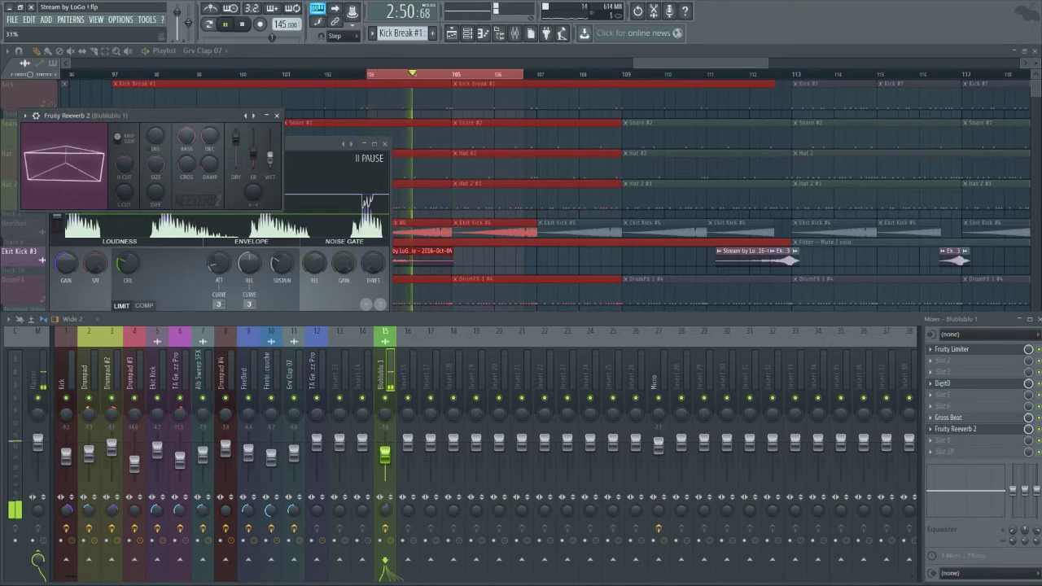
key(space)
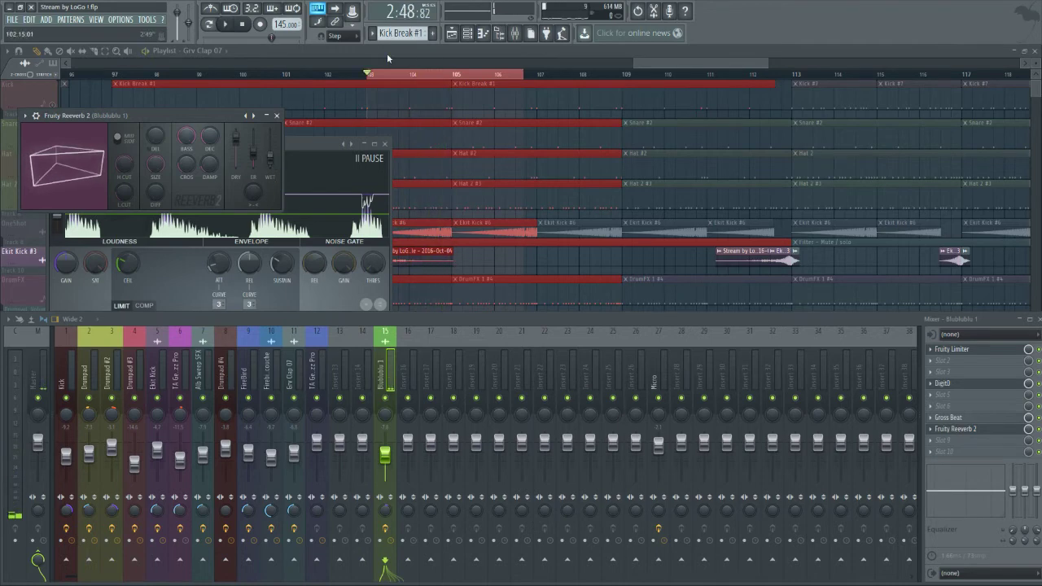
Hide the mixer, take Ekit Kick #3 out of solo and play the looped section with all tracks
key(F12)
right_click(54, 261)
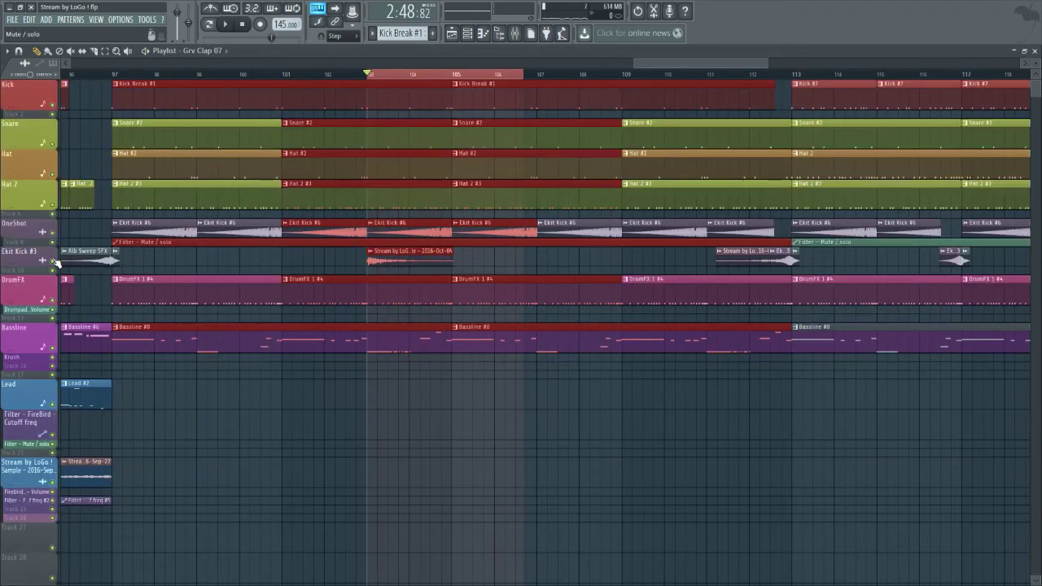
key(space)
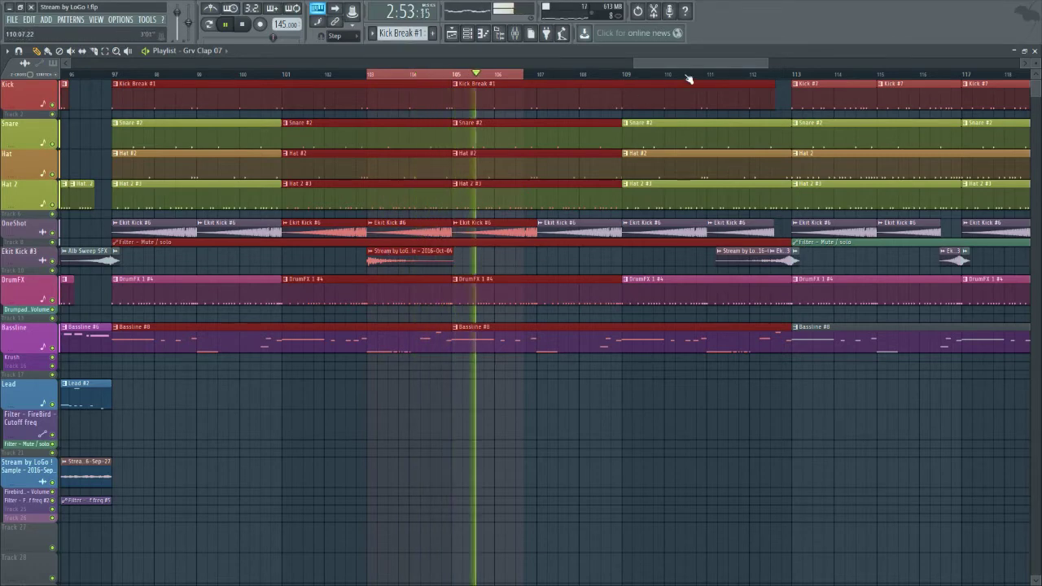
Clear the loop selection and play the arrangement from bar 111
key(space)
click(711, 76)
click(709, 76)
key(space)
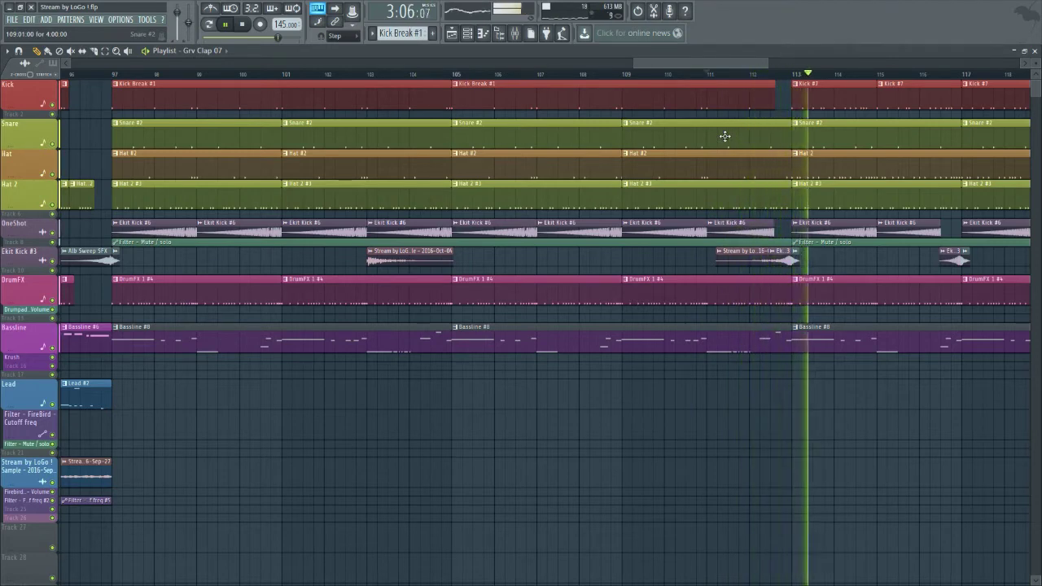
key(space)
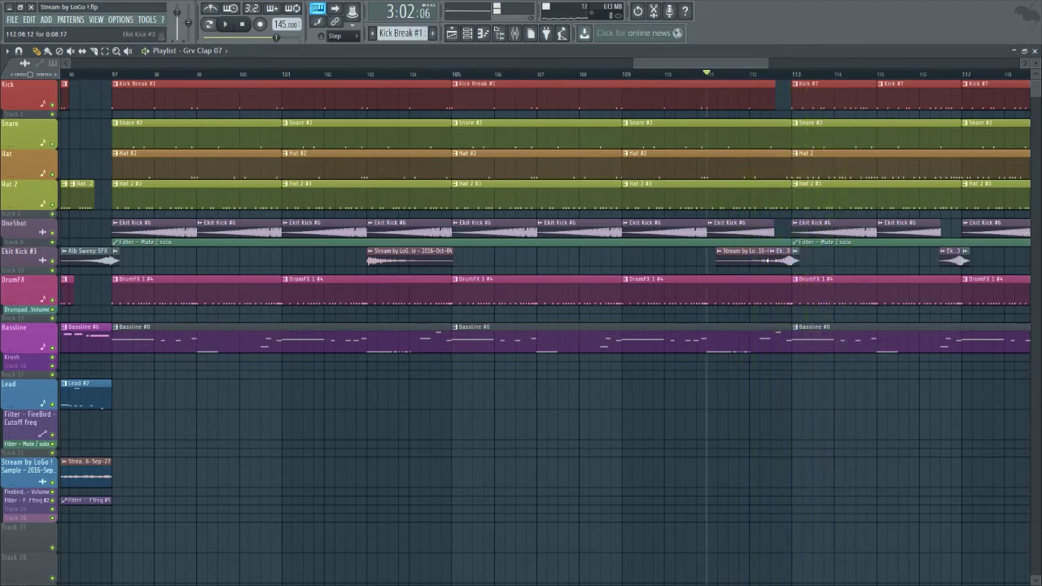
Solo Ekit Kick #3 and listen from bar 111 while unmuting the Kick, Snare, Hat and Hat 2 tracks
right_click(53, 262)
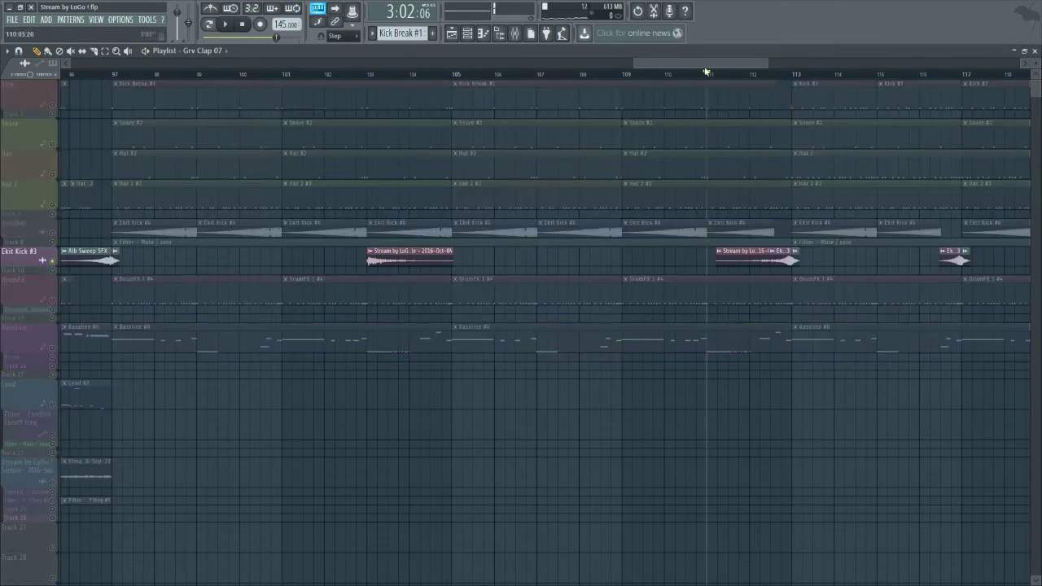
key(space)
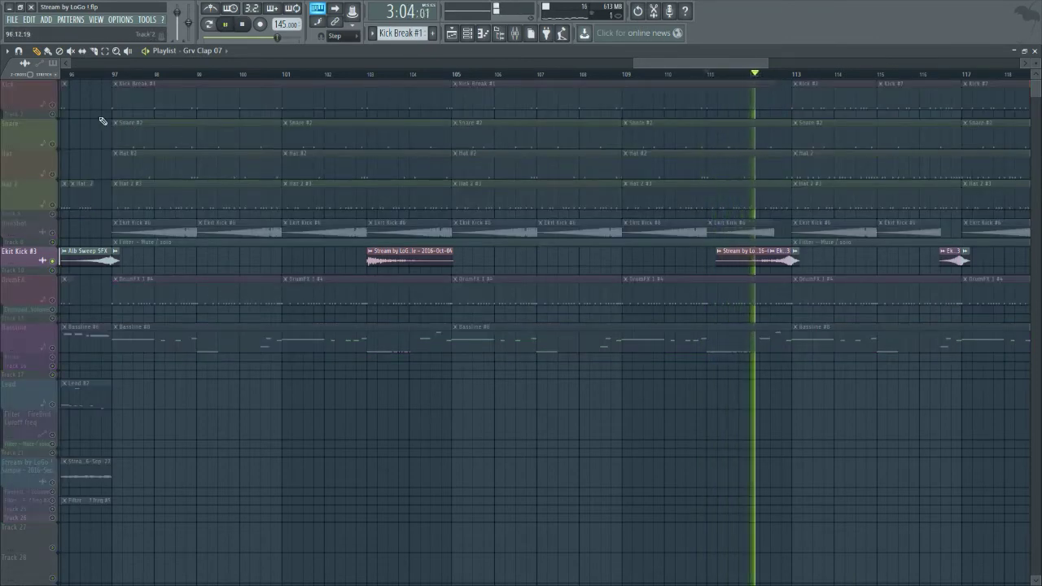
click(53, 114)
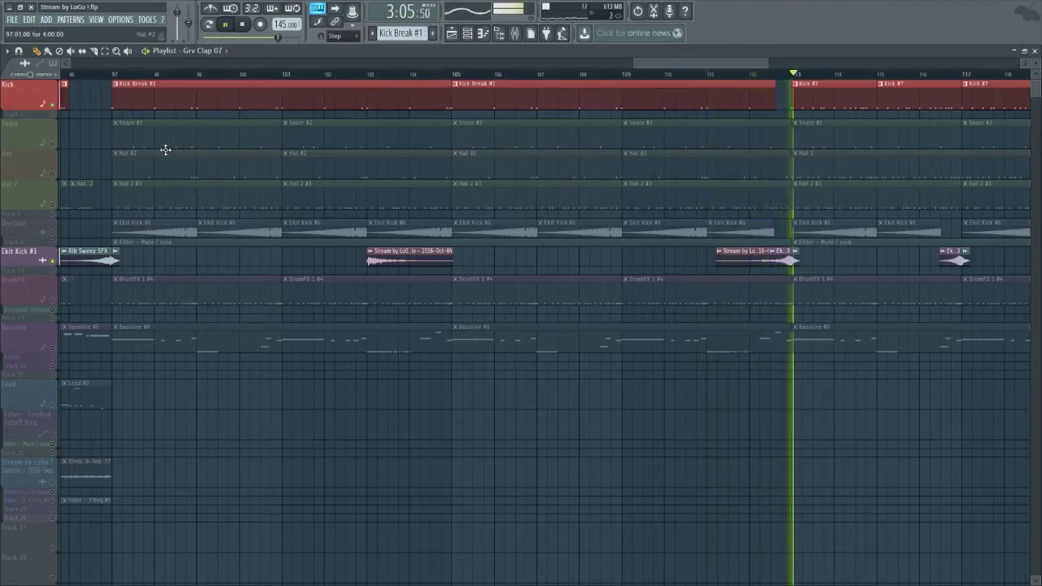
key(space)
drag(53, 144, 58, 204)
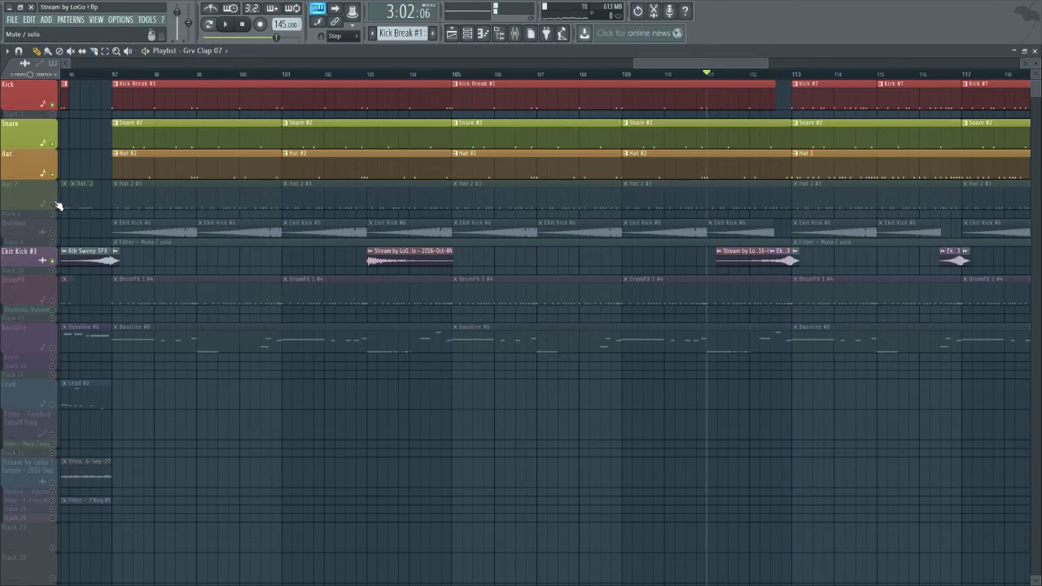
key(space)
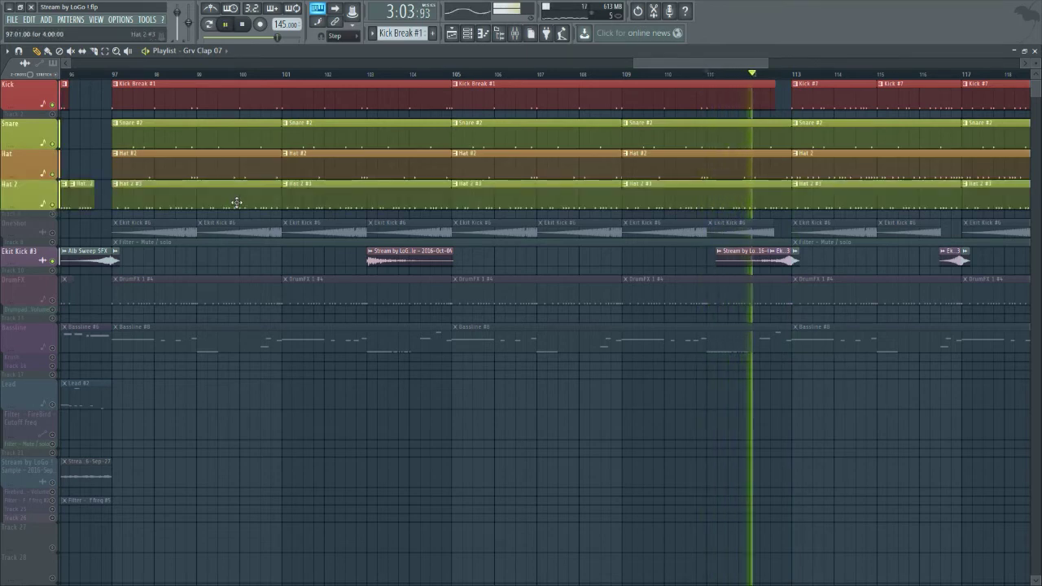
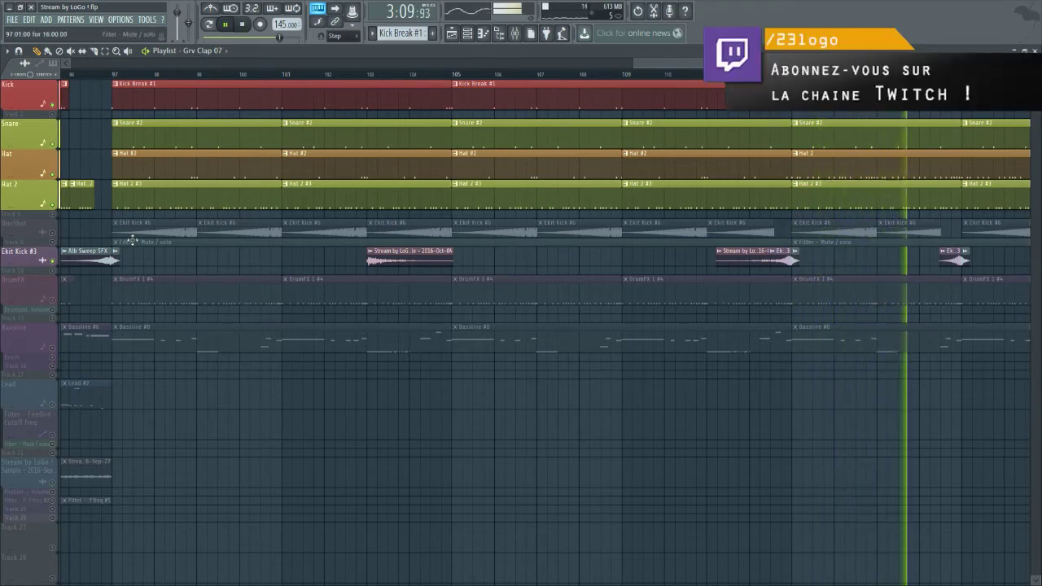
scroll(392, 220, down, 3)
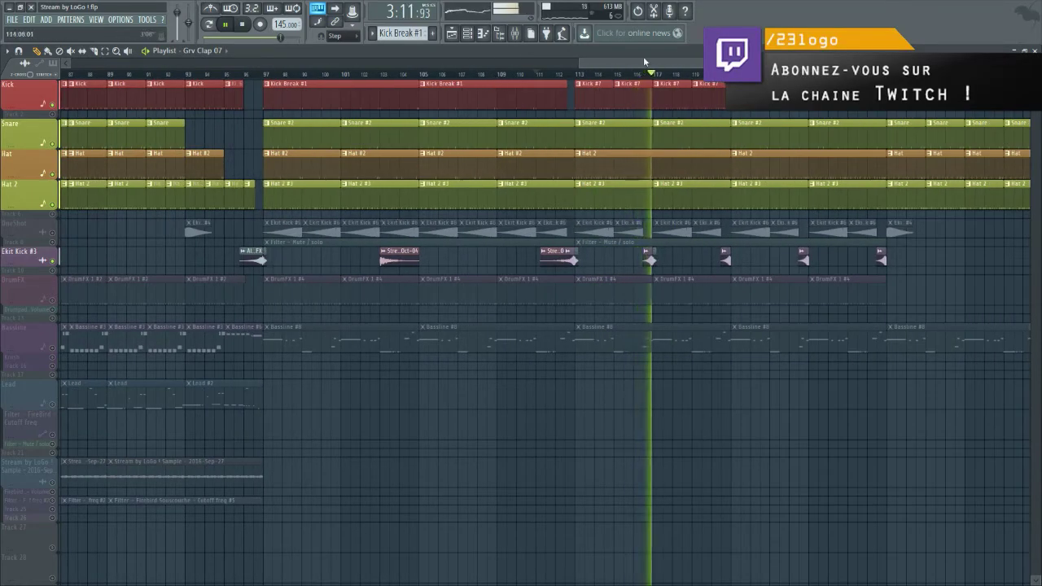
drag(646, 65, 659, 65)
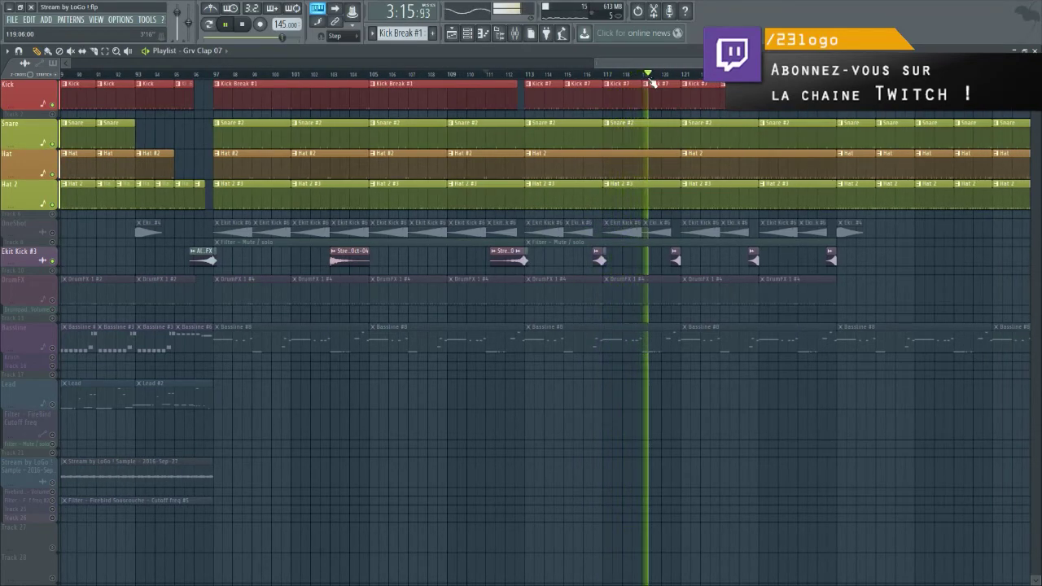
key(space)
Unmute every playlist track and play the full arrangement from bar 111
right_click(52, 262)
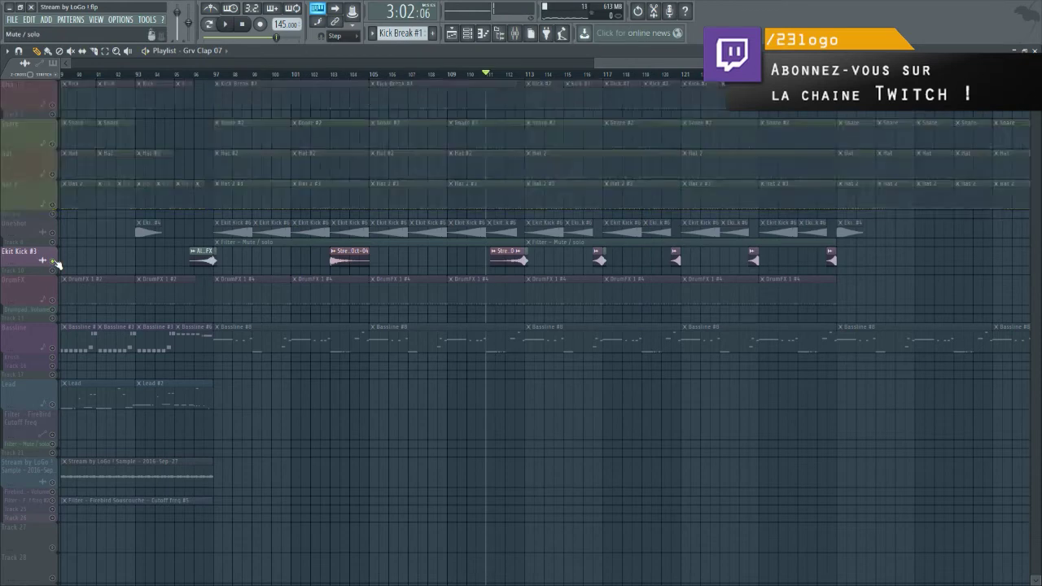
right_click(53, 262)
key(space)
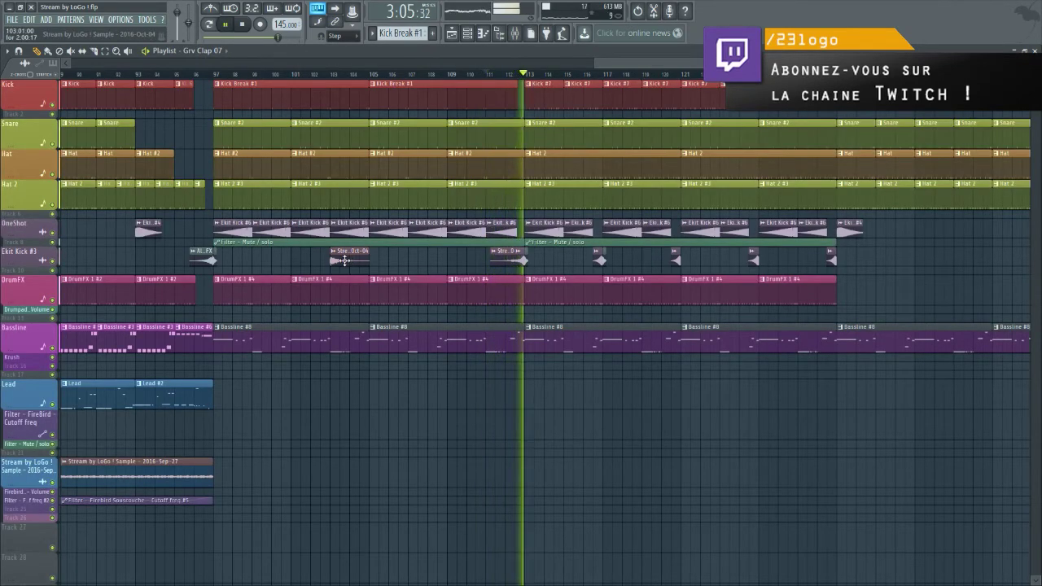
Place a copy of the bar 103 Stream by LoGo ! Sample clip on the Ekit Kick #3 track at 117:12
click(368, 256)
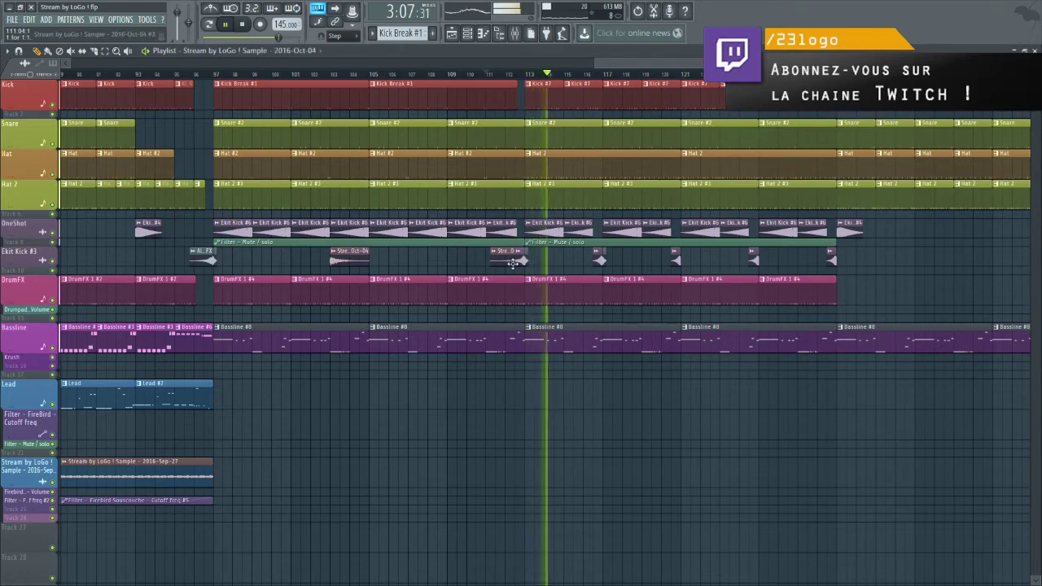
scroll(472, 275, up, 3)
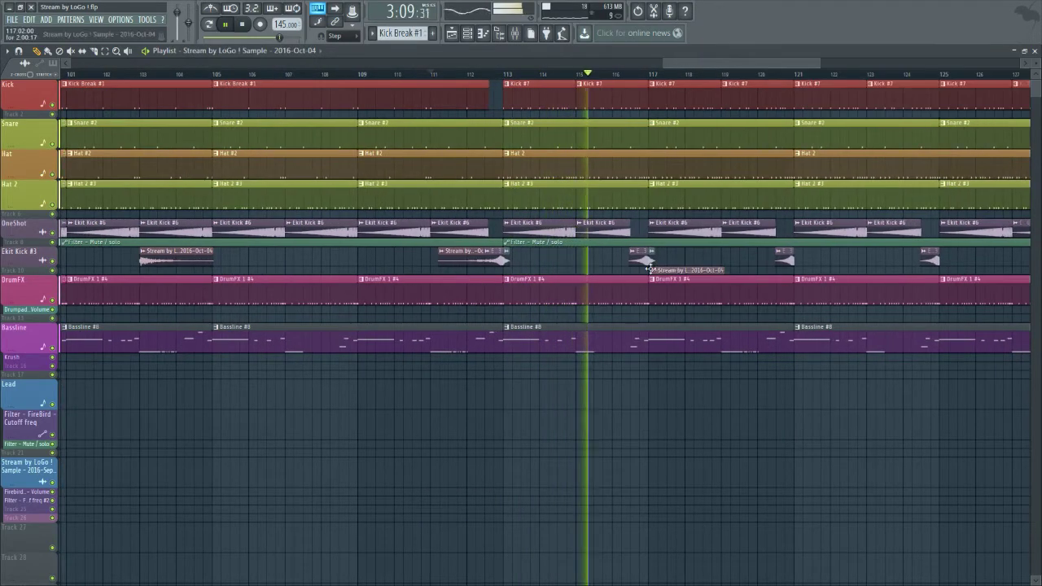
scroll(652, 257, up, 3)
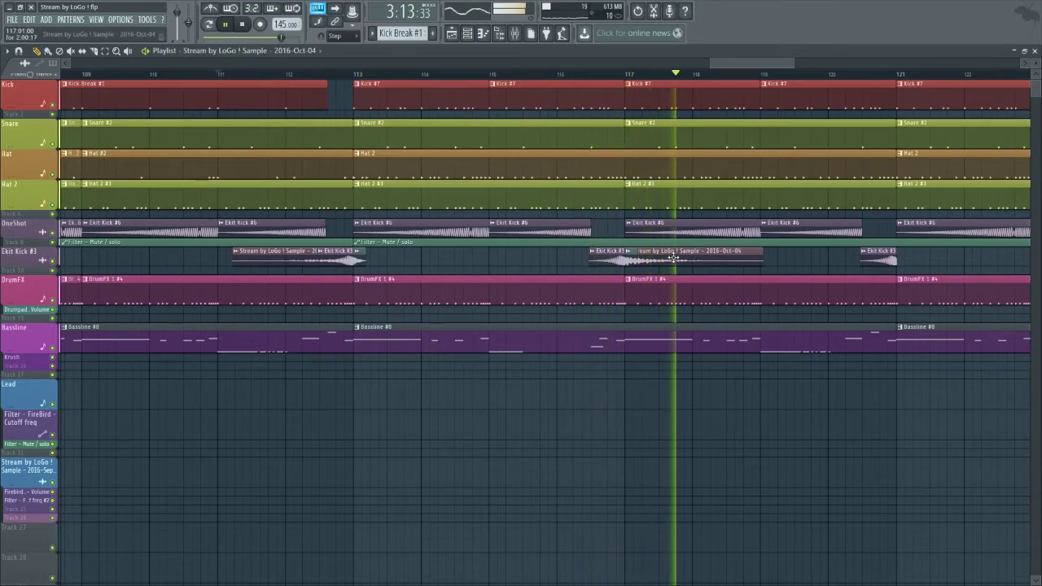
scroll(686, 268, down, 4)
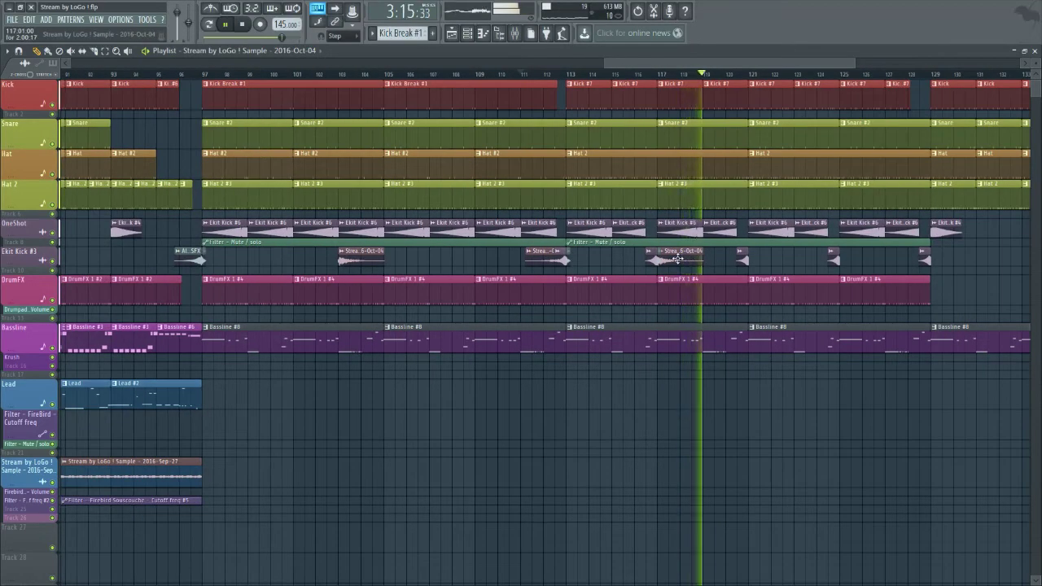
key(space)
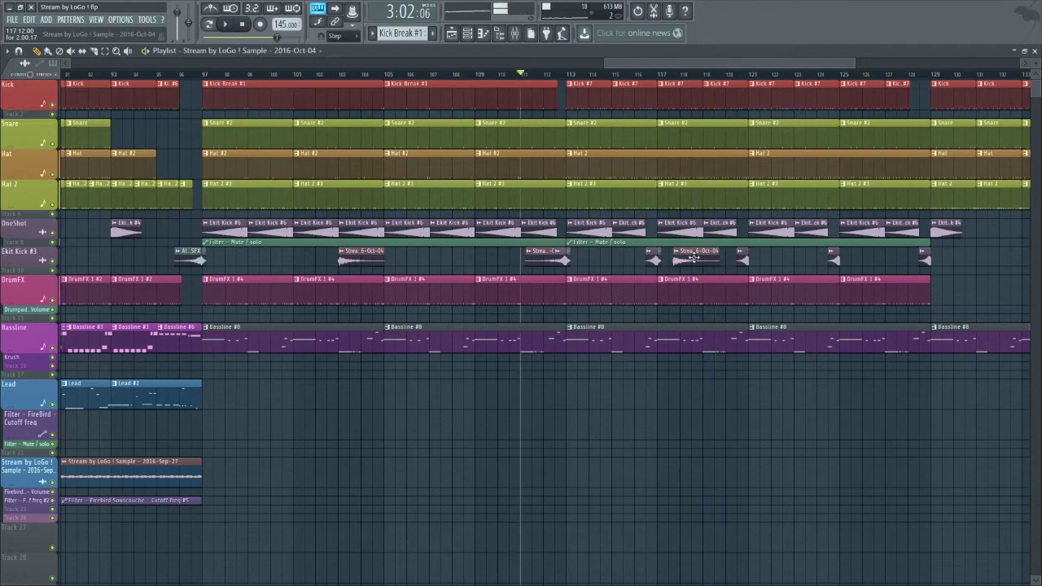
scroll(680, 259, up, 4)
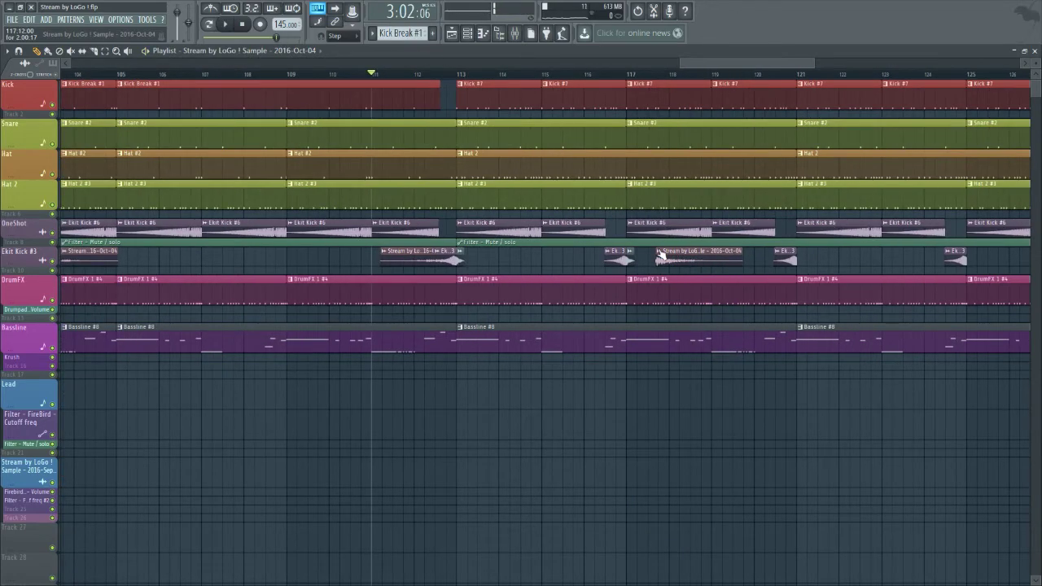
Make the Stream by LoGo ! Sample clip at 117:12 on the Ekit Kick #3 track a unique sample
click(660, 253)
click(698, 332)
scroll(692, 326, up, 3)
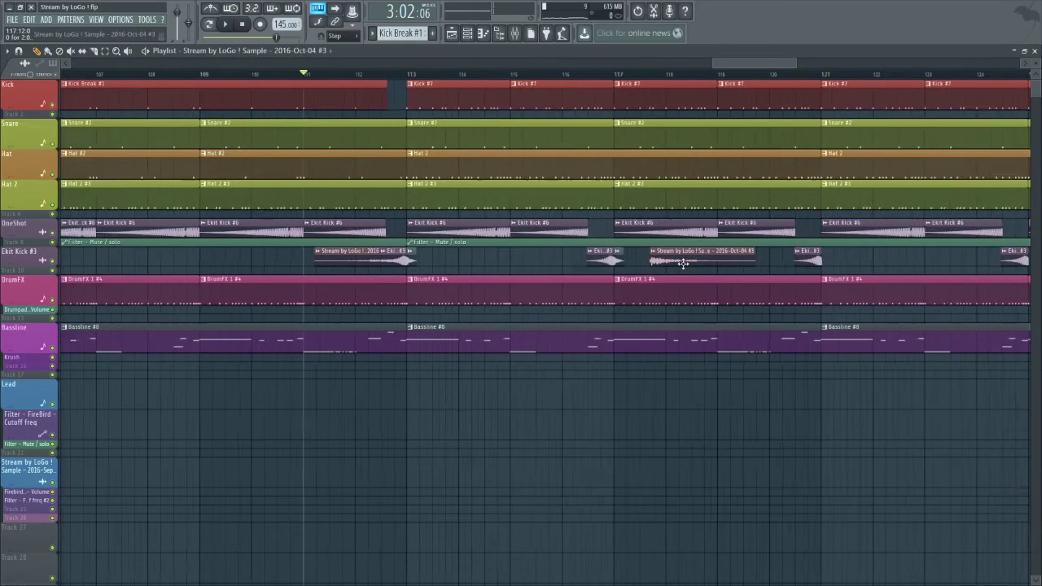
Solo the Ekit Kick #3 track and listen to the clip from just before 117:12
click(636, 77)
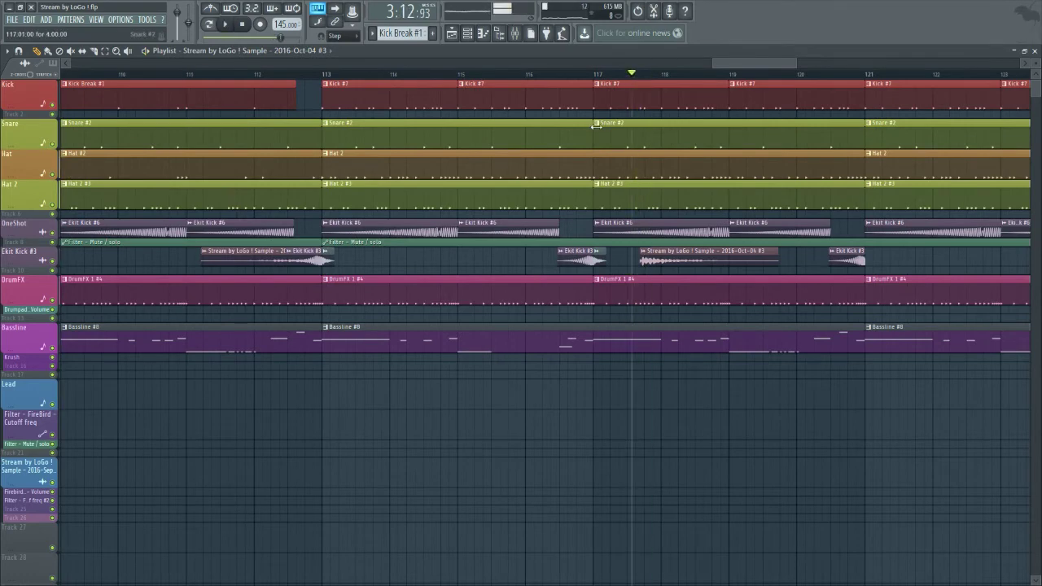
right_click(53, 260)
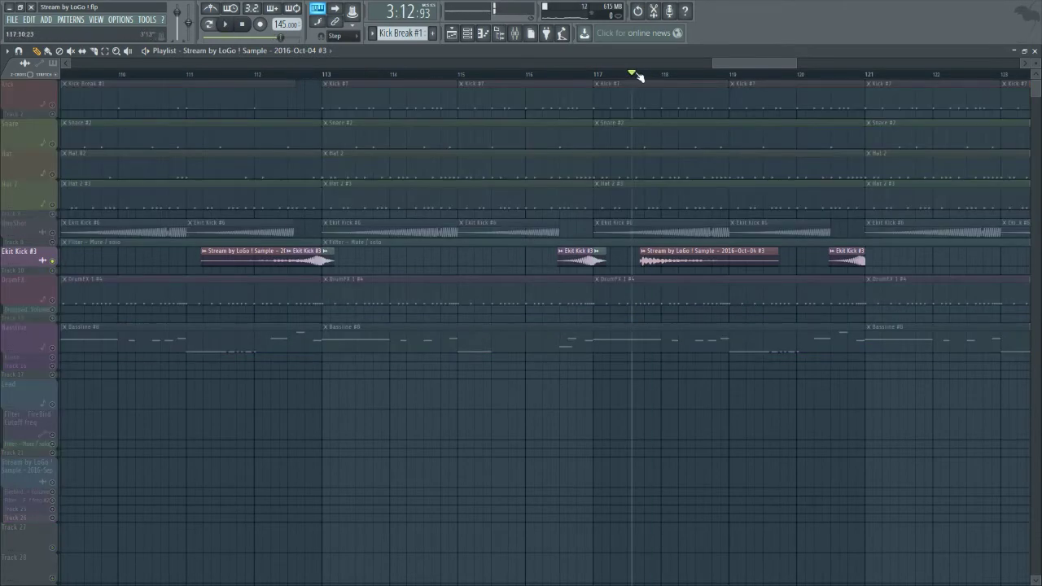
key(space)
key(space)
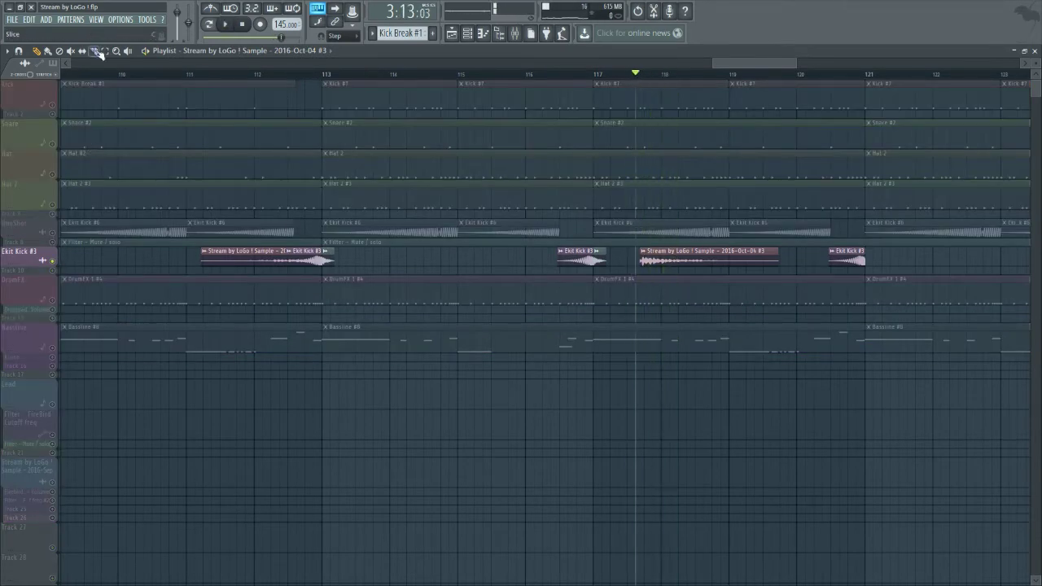
Slice the Stream by LoGo ! Sample clip down to its short one-step fragment at 117:13 and move that fragment to 117:07
scroll(668, 256, up, 5)
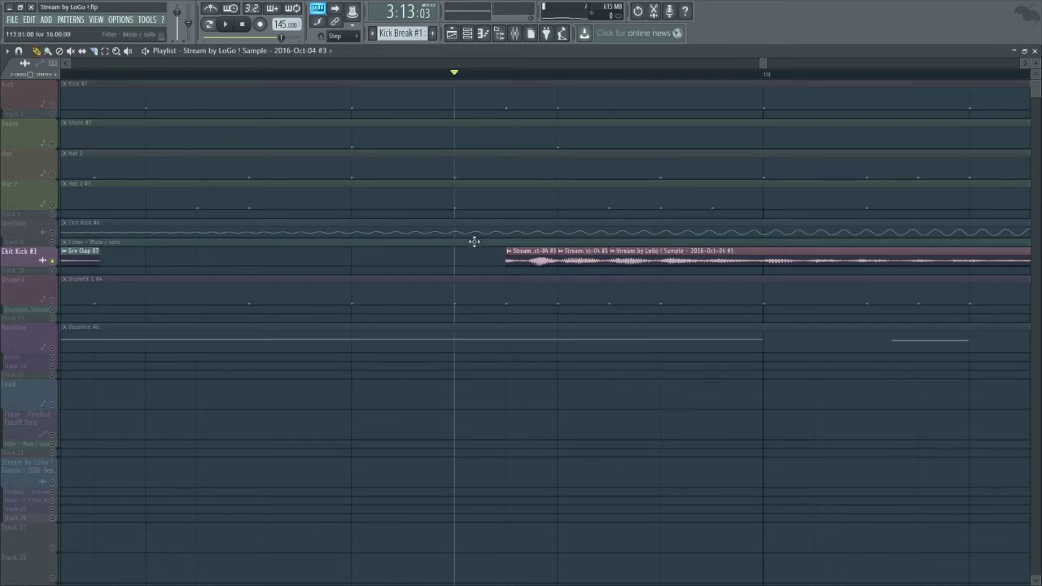
drag(525, 262, 610, 258)
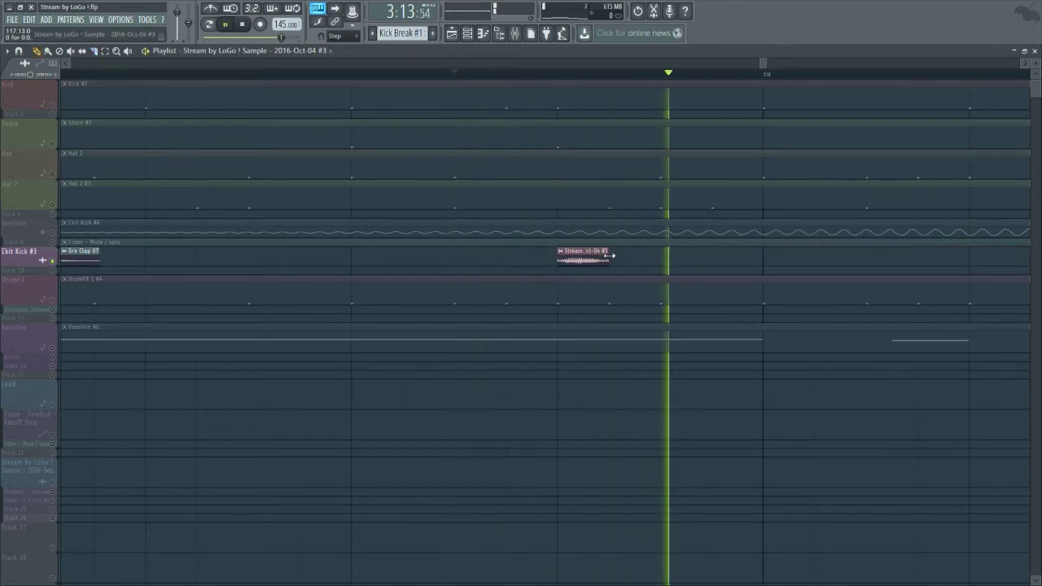
scroll(598, 260, down, 4)
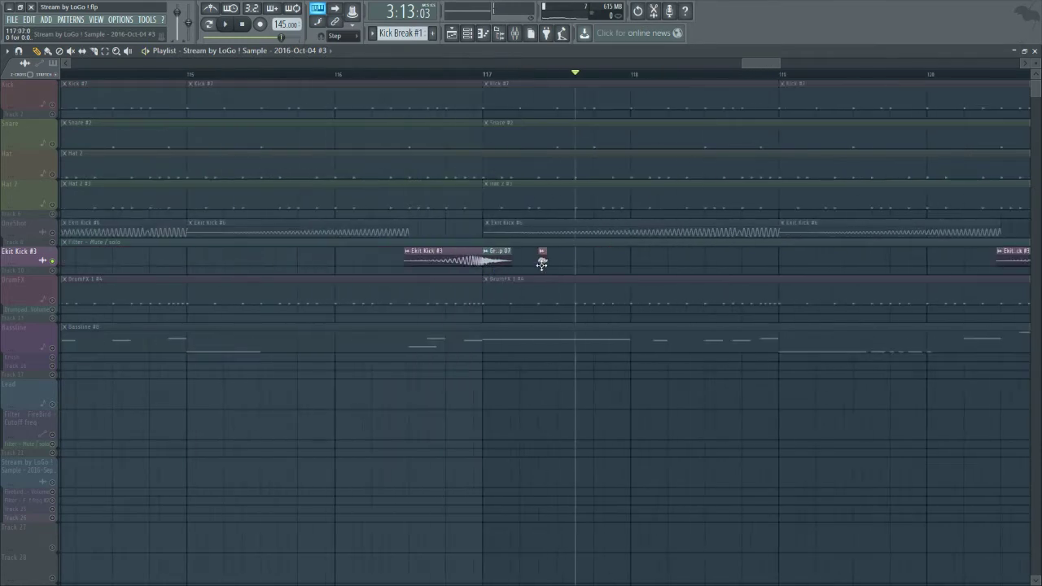
Lower the time-stretching pitch in the fragment's sample settings and listen to it from 117:05
scroll(545, 262, up, 1)
double_click(541, 260)
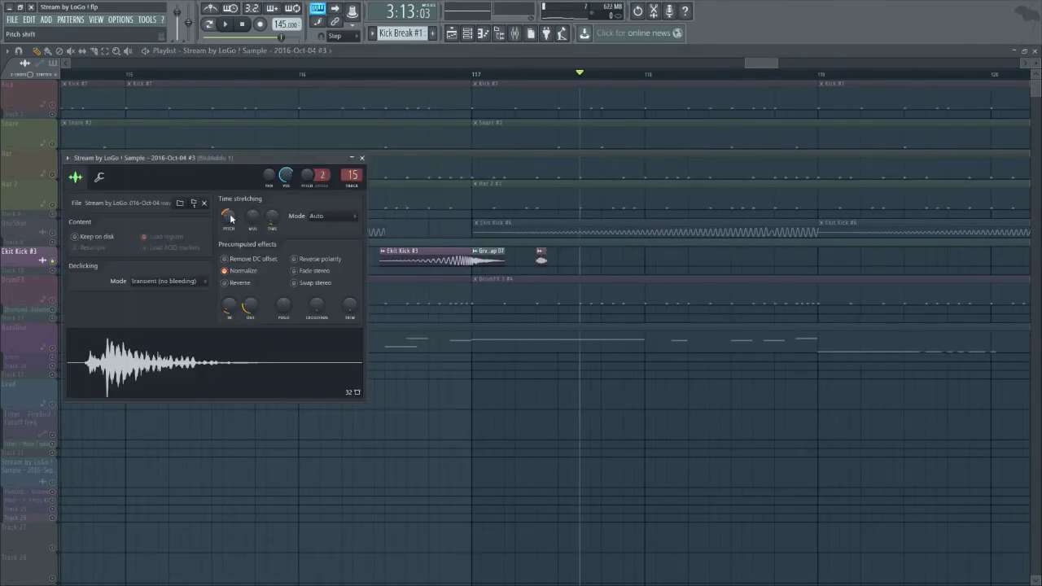
key(space)
key(space)
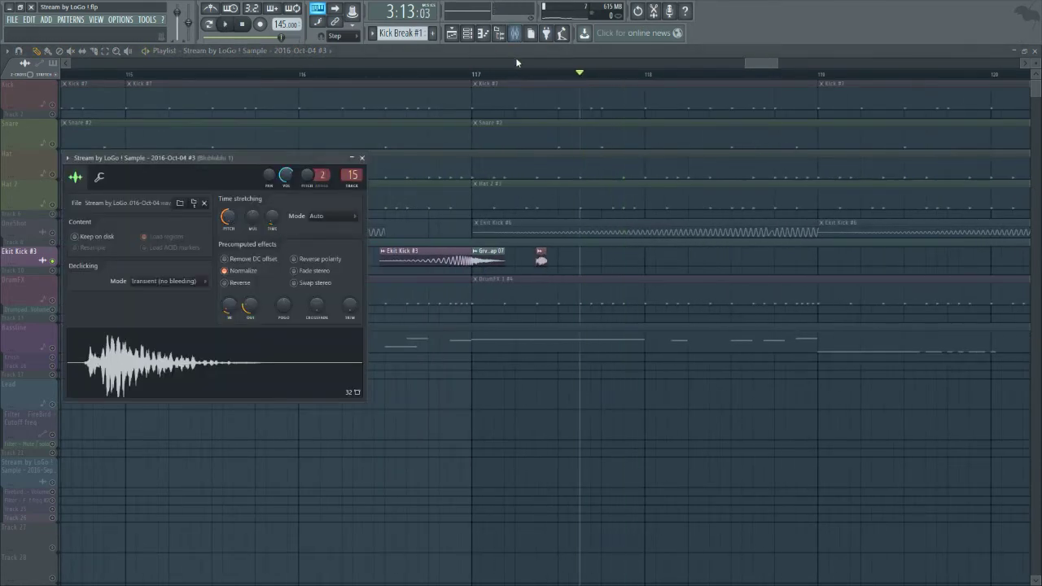
click(516, 73)
key(space)
key(space)
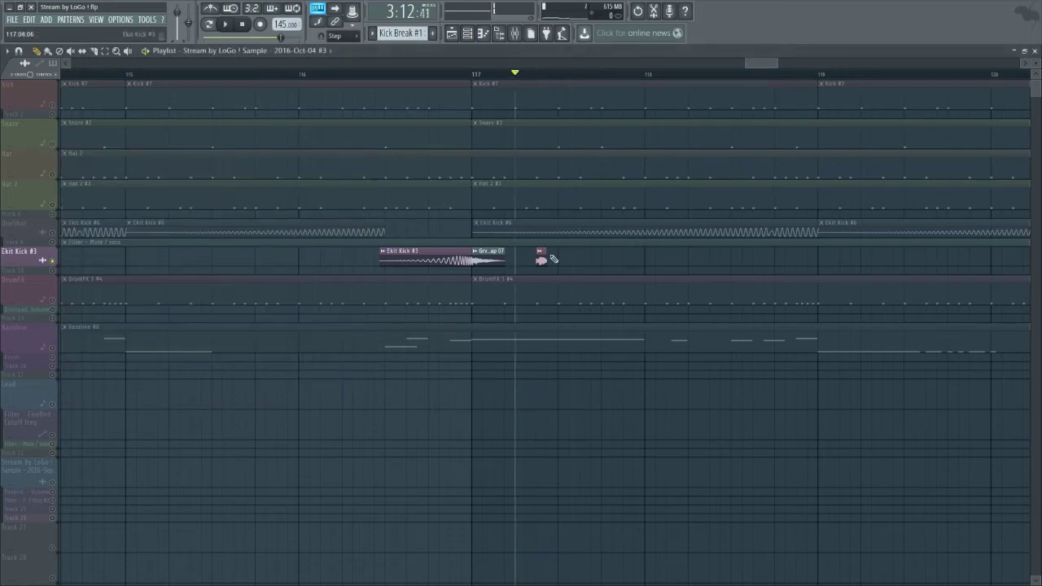
Reduce the channel volume in the fragment's sample settings while listening from 117:05
scroll(552, 260, down, 2)
double_click(543, 260)
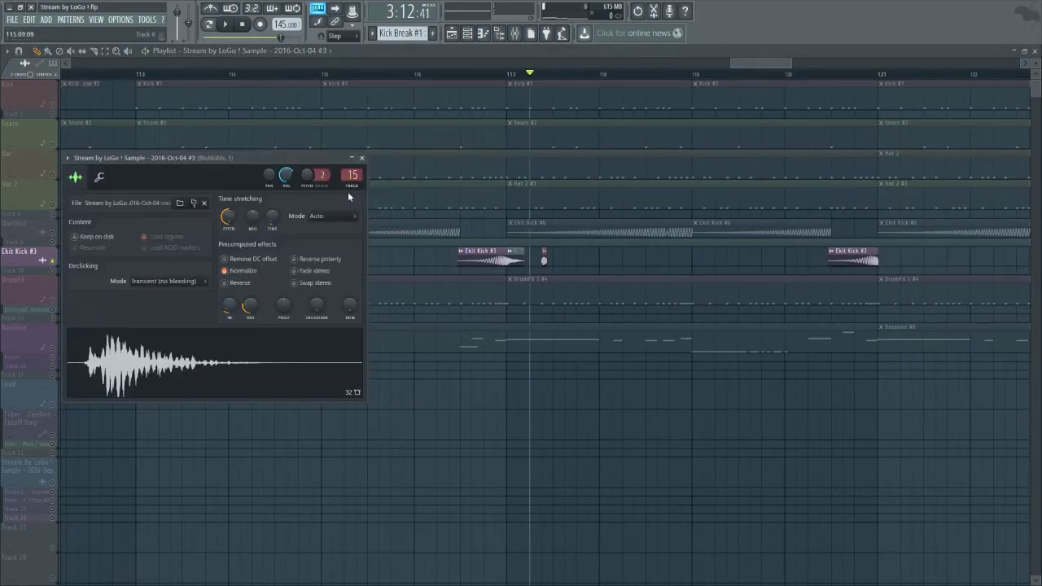
key(space)
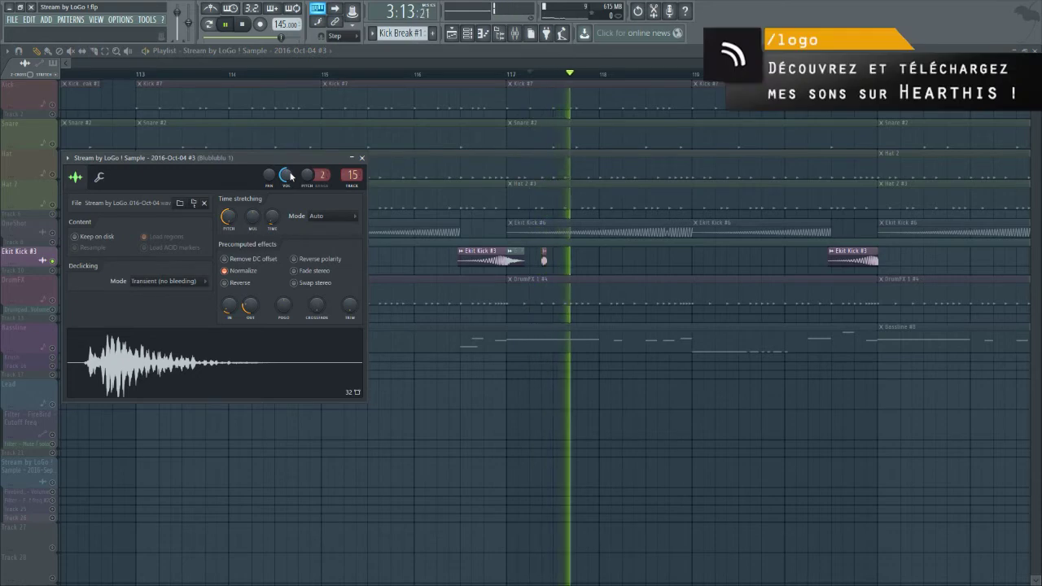
key(space)
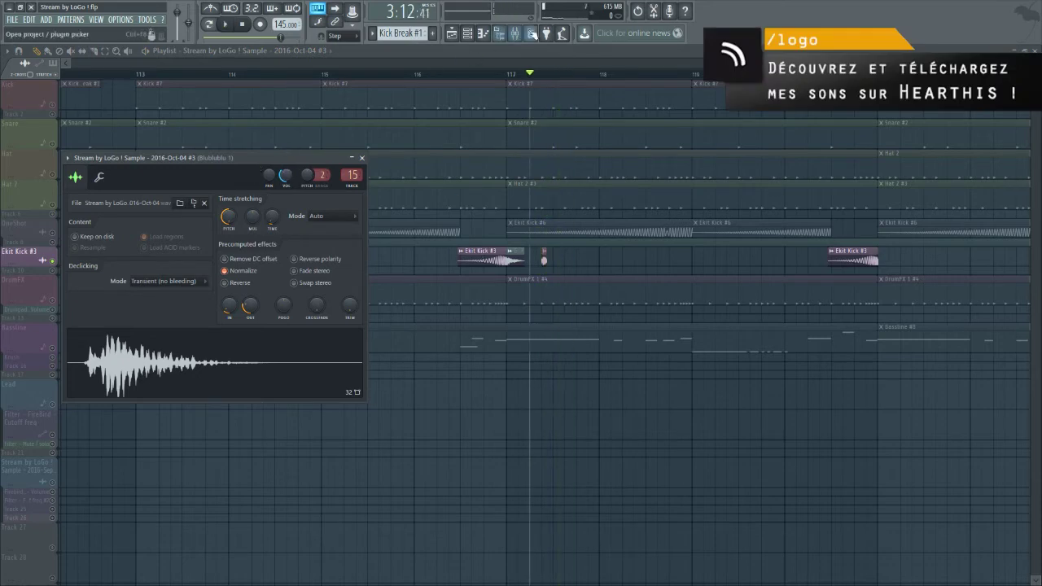
Fine-tune the fragment's channel volume while checking its playback level on mixer insert 15
click(518, 34)
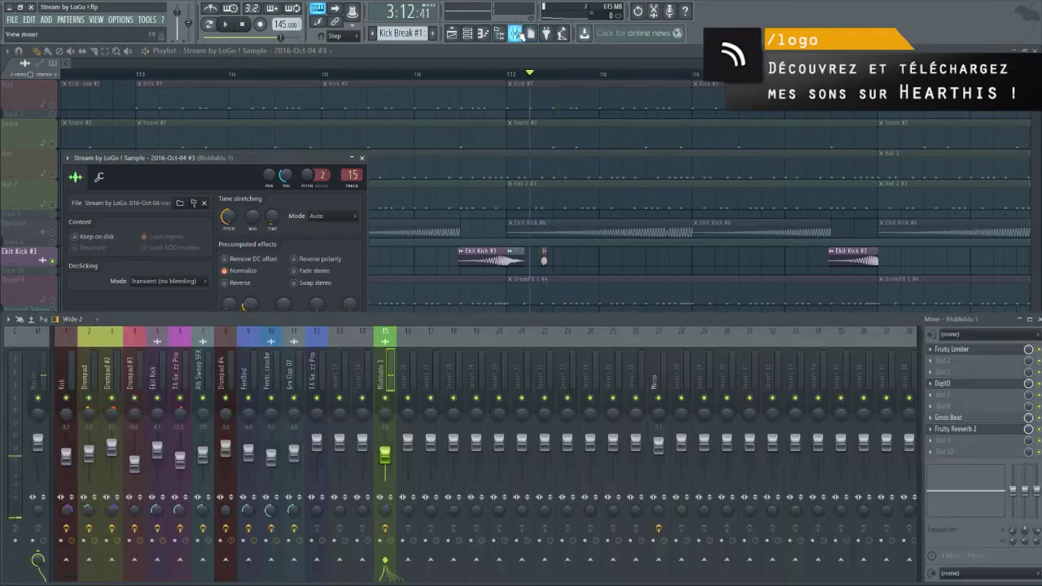
click(285, 173)
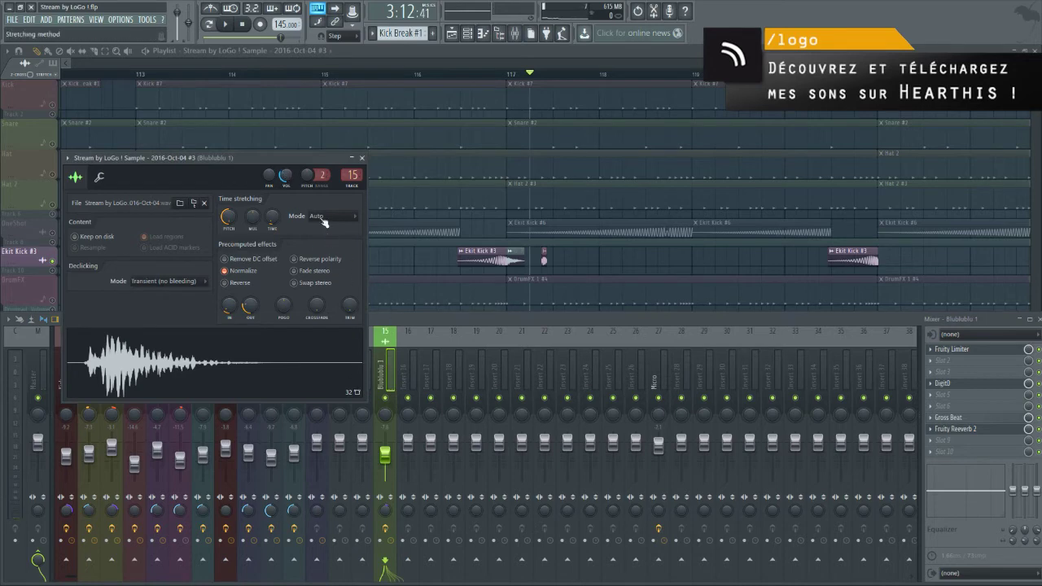
key(space)
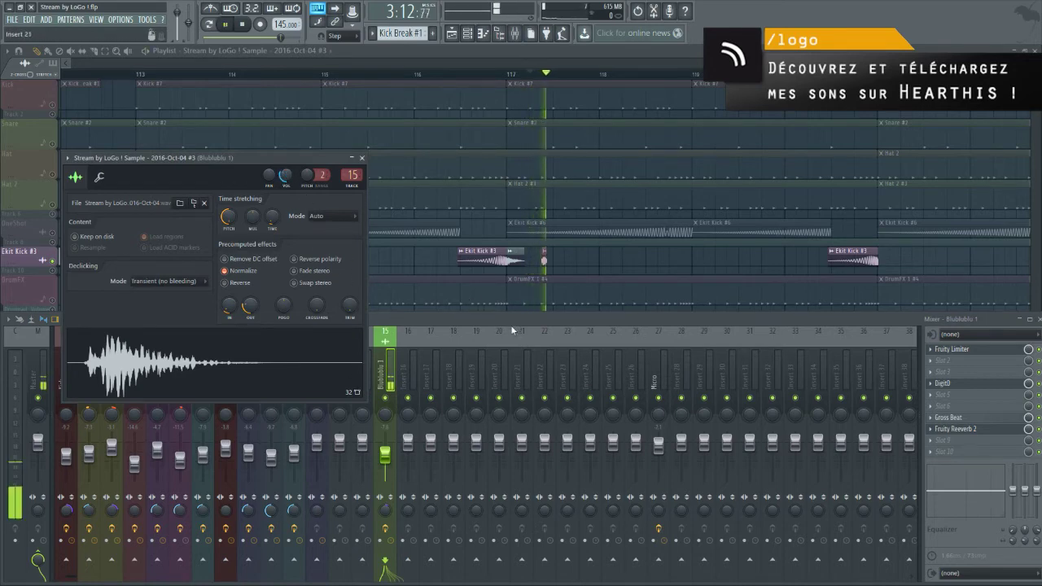
key(space)
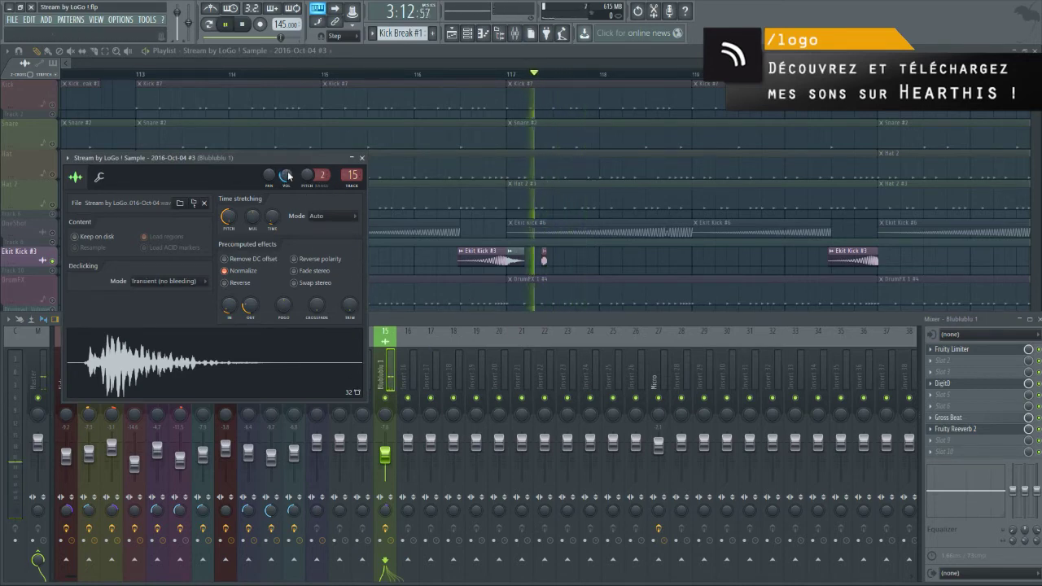
key(space)
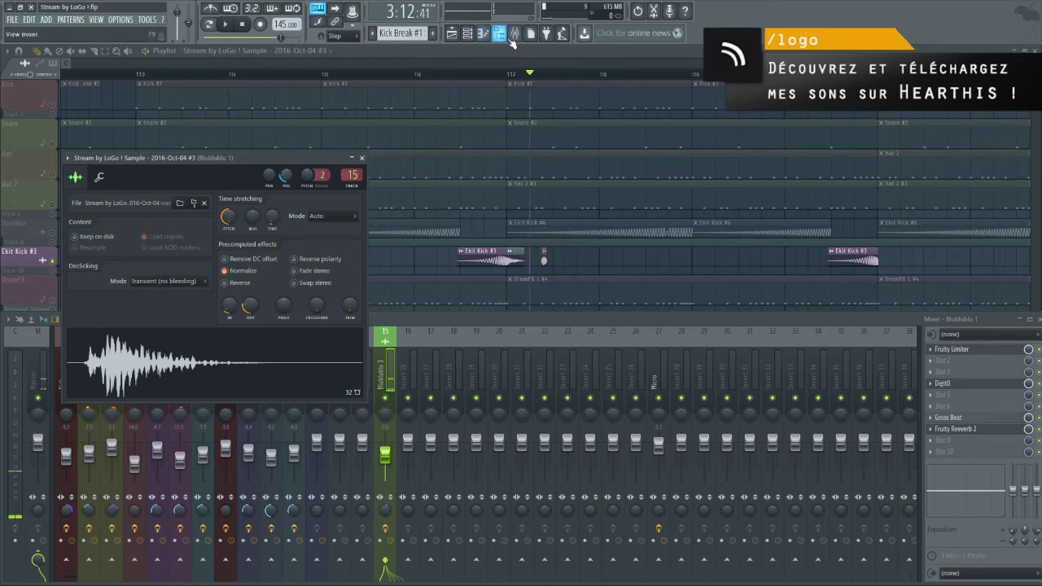
click(506, 36)
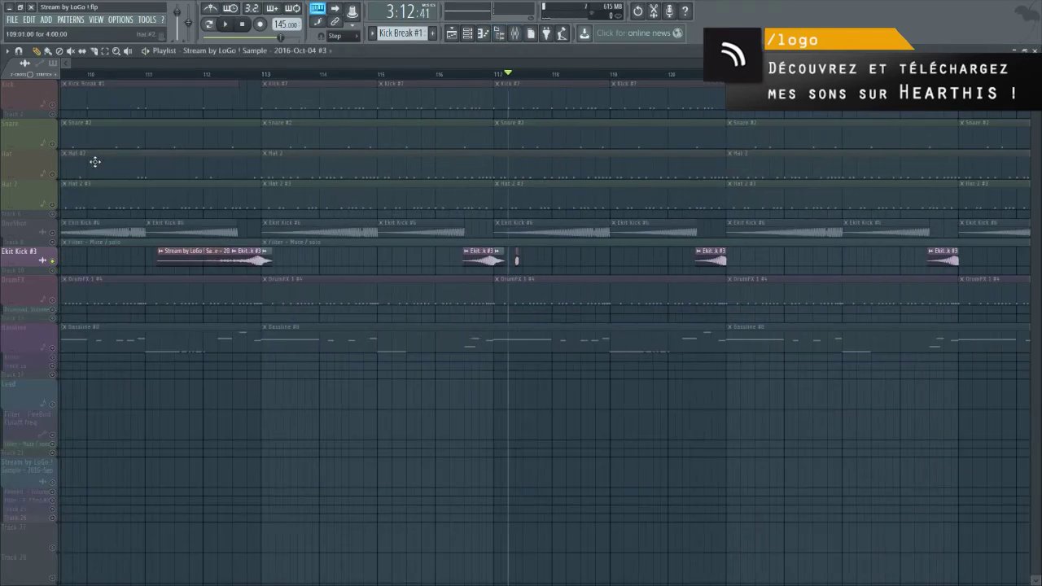
Unmute all playlist tracks, play from bar 112 and move the sample fragment to 113:05 on the Ekit Kick #3 track
click(59, 148)
click(234, 76)
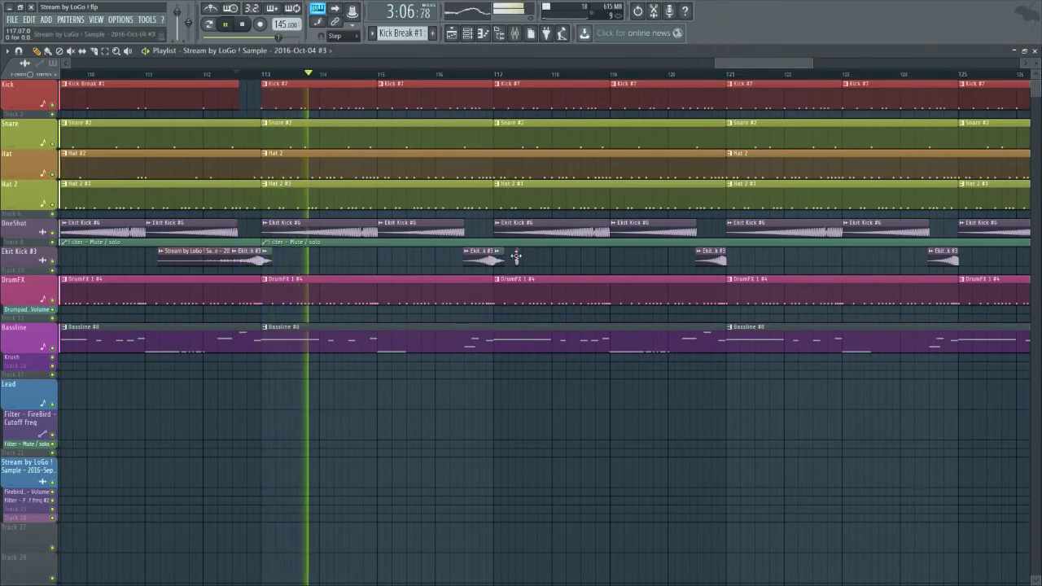
drag(516, 258, 277, 265)
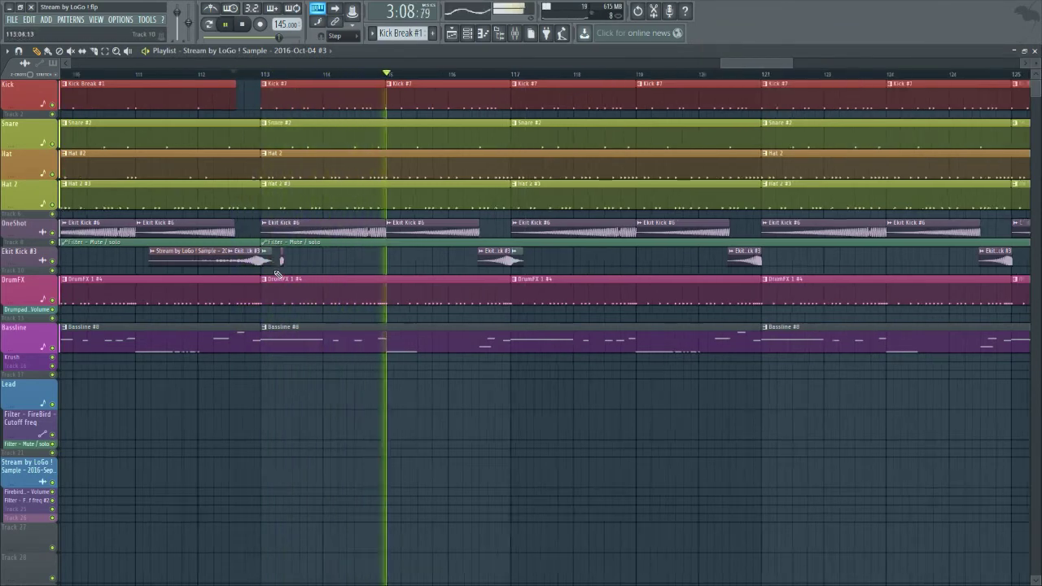
scroll(281, 260, up, 3)
key(space)
Enlarge Track 10 below Ekit Kick #3 and insert one additional playlist track there
scroll(281, 261, down, 5)
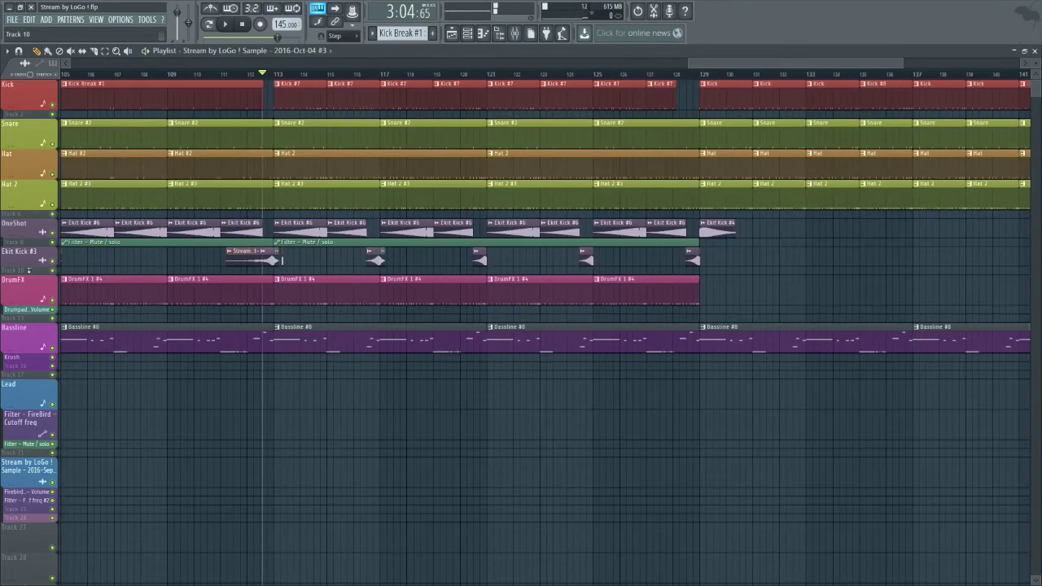
click(32, 272)
right_click(31, 269)
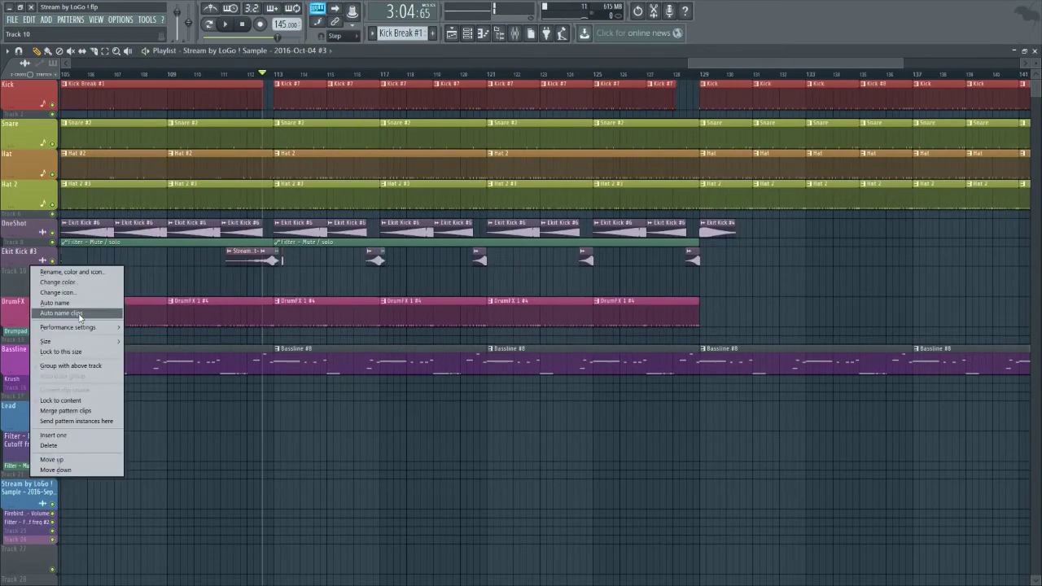
click(76, 435)
Select the three Stream by LoGo ! Sample clips on the Ekit Kick #3 track and move them down to Track 10
scroll(226, 269, down, 4)
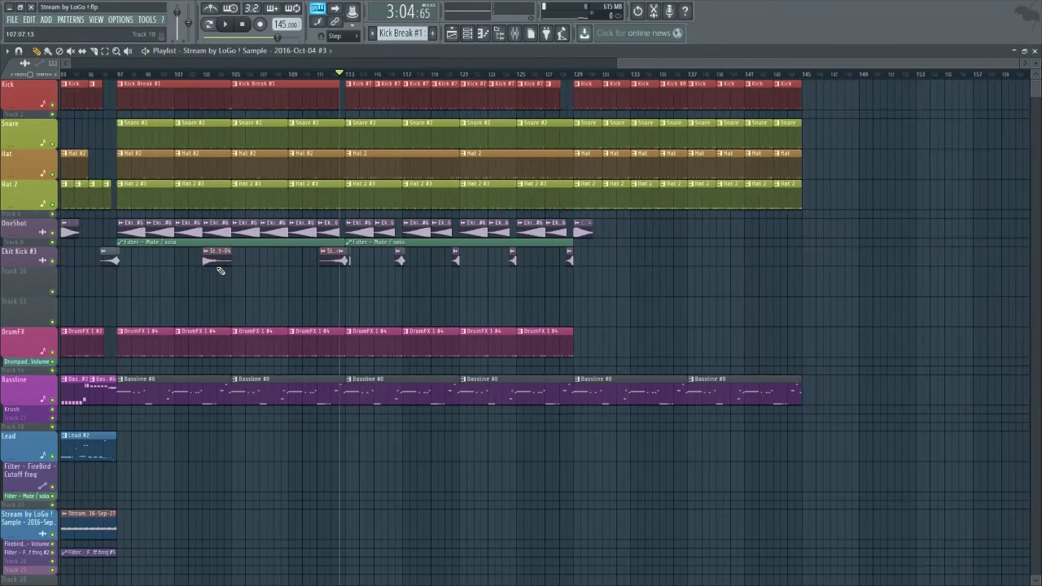
scroll(353, 285, up, 4)
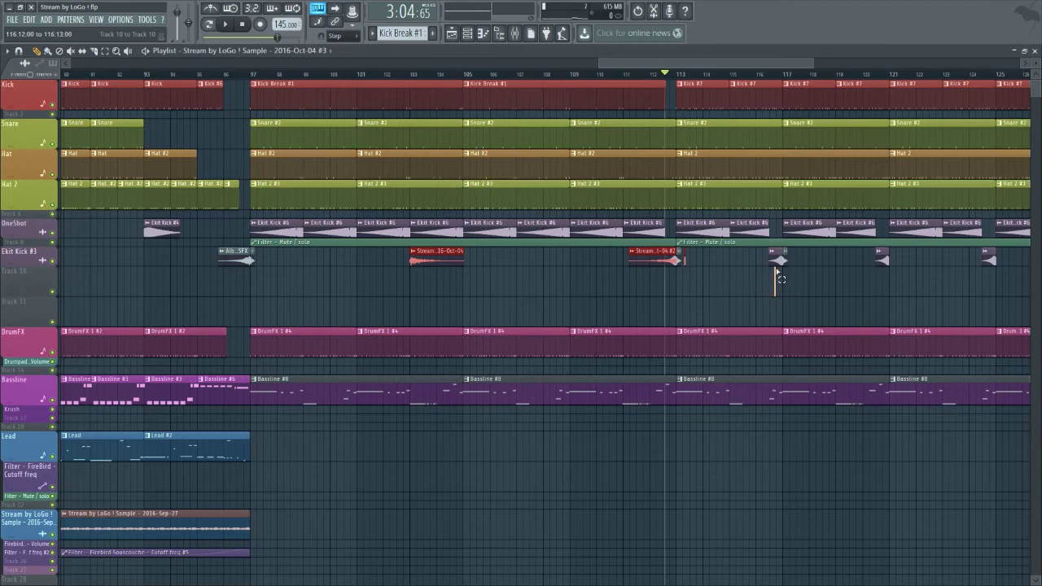
scroll(814, 277, down, 3)
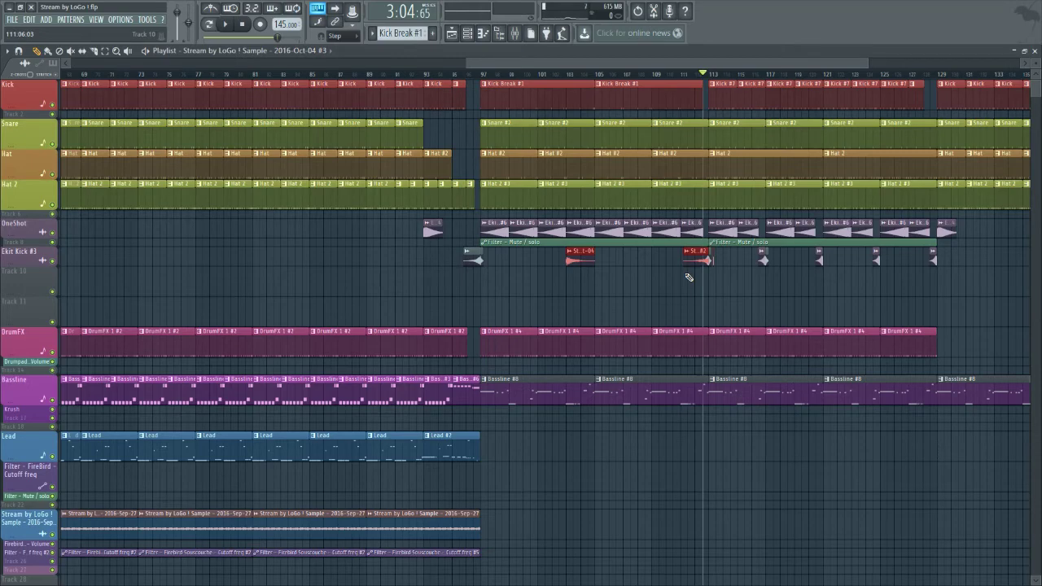
key(shift+Down)
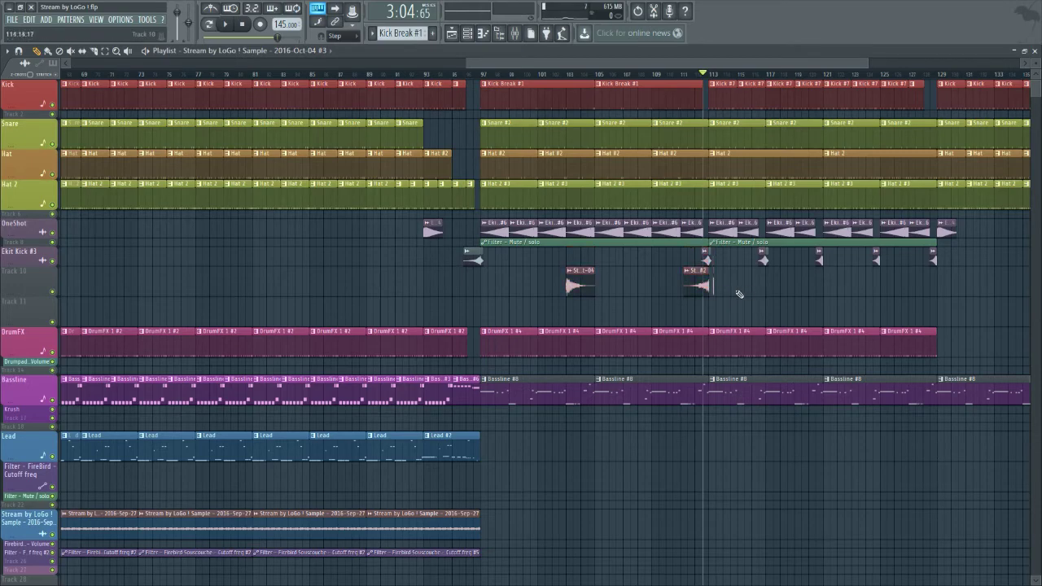
Play the arrangement into bar 113 and set the playback position to 113:05
key(space)
scroll(710, 292, up, 5)
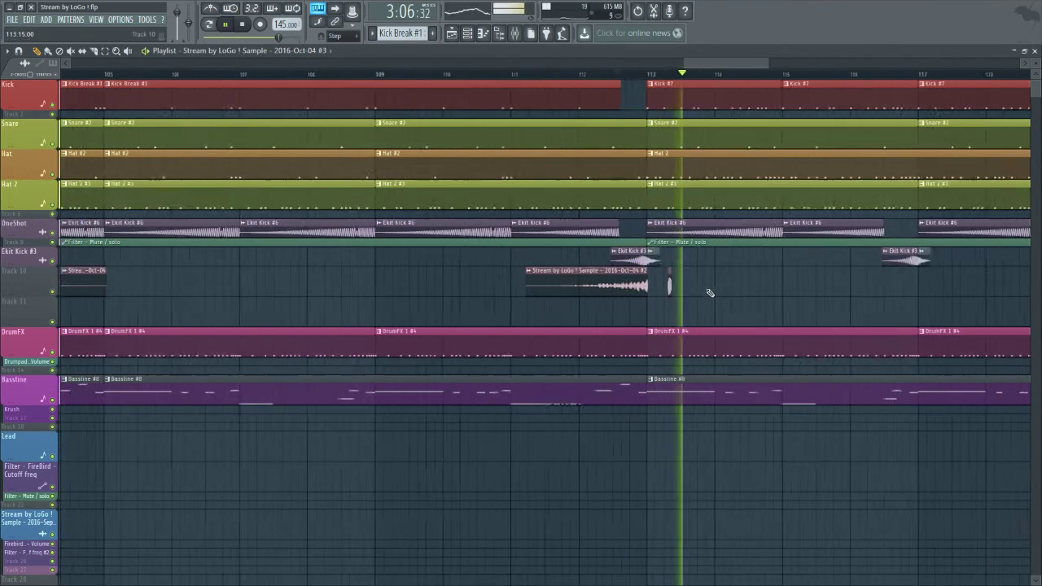
scroll(710, 292, up, 2)
click(621, 75)
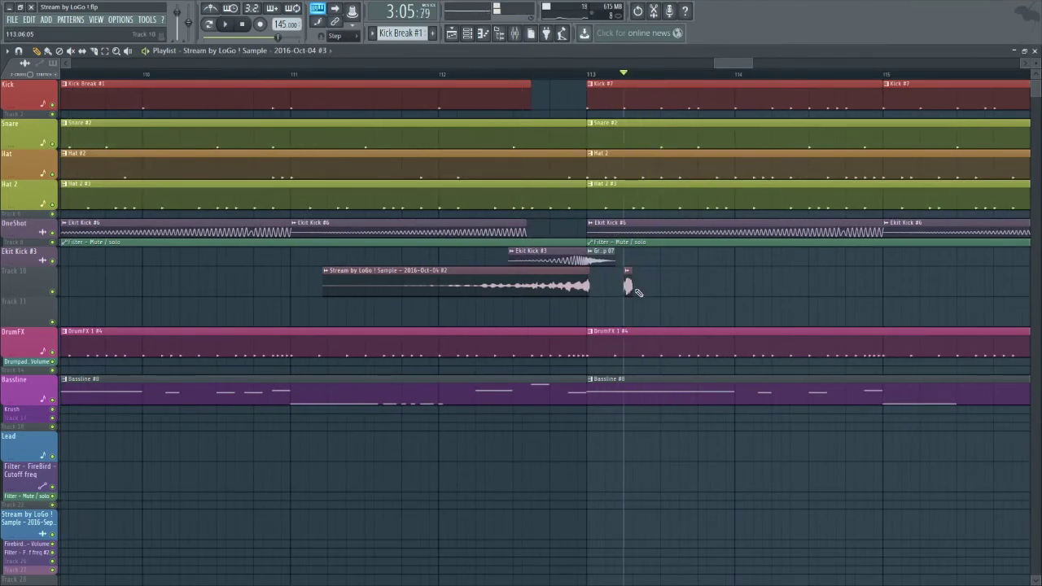
Add copies of the sample fragment on Track 10 at 113:07, 113:09, 113:11 and 113:13 while checking playback
click(661, 289)
click(702, 287)
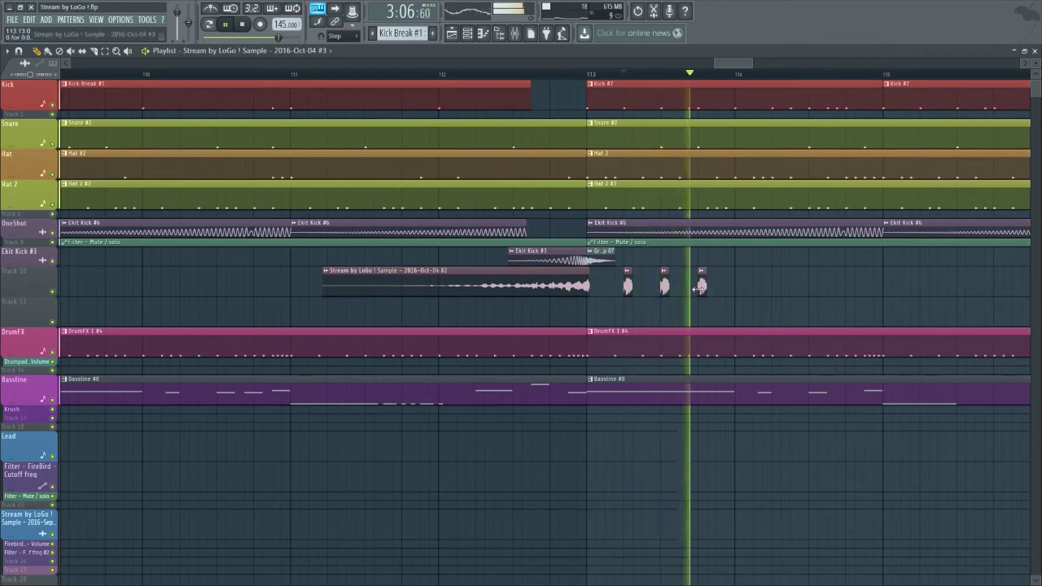
click(679, 286)
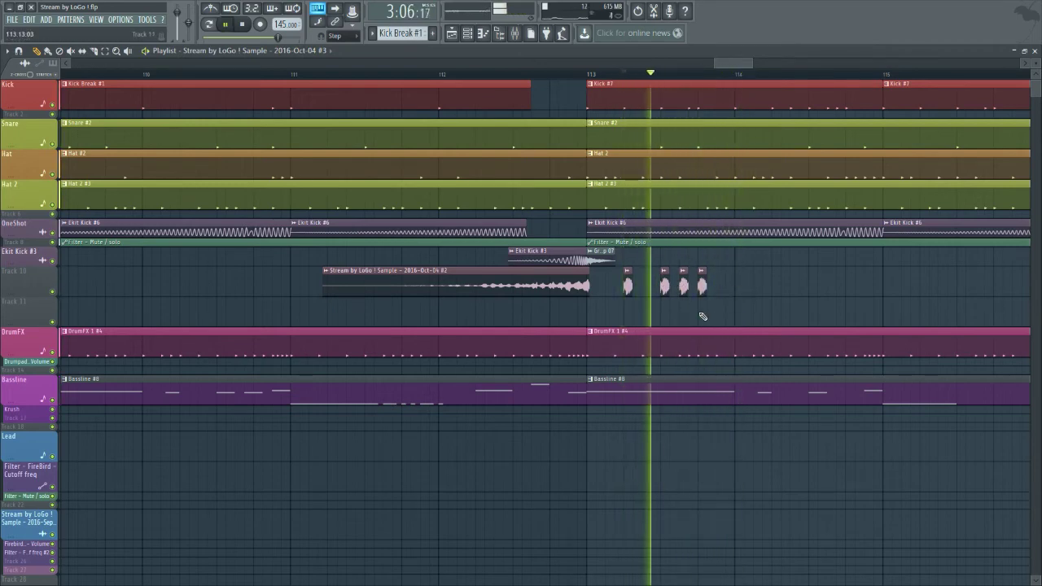
click(645, 289)
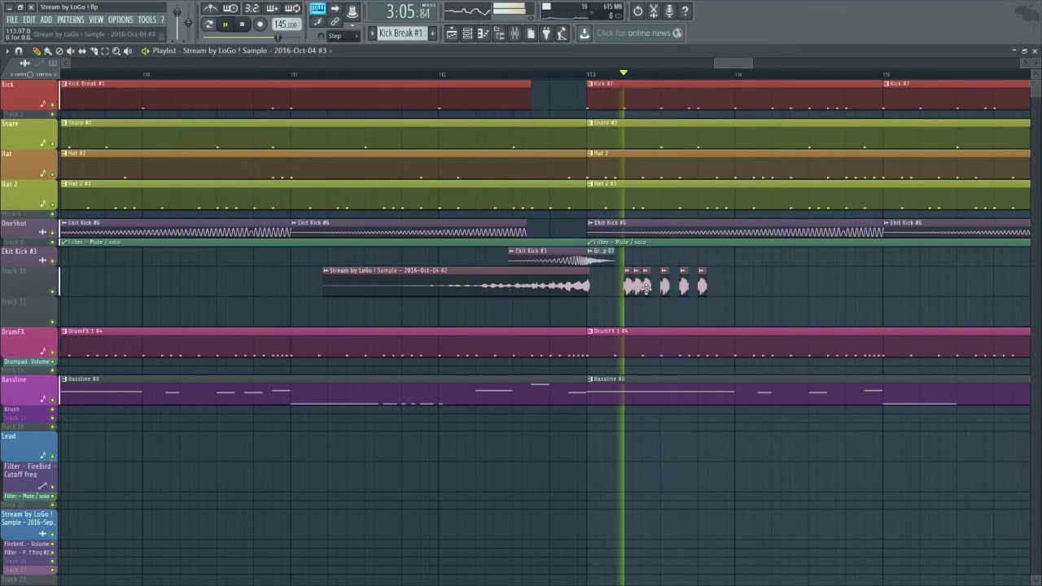
key(space)
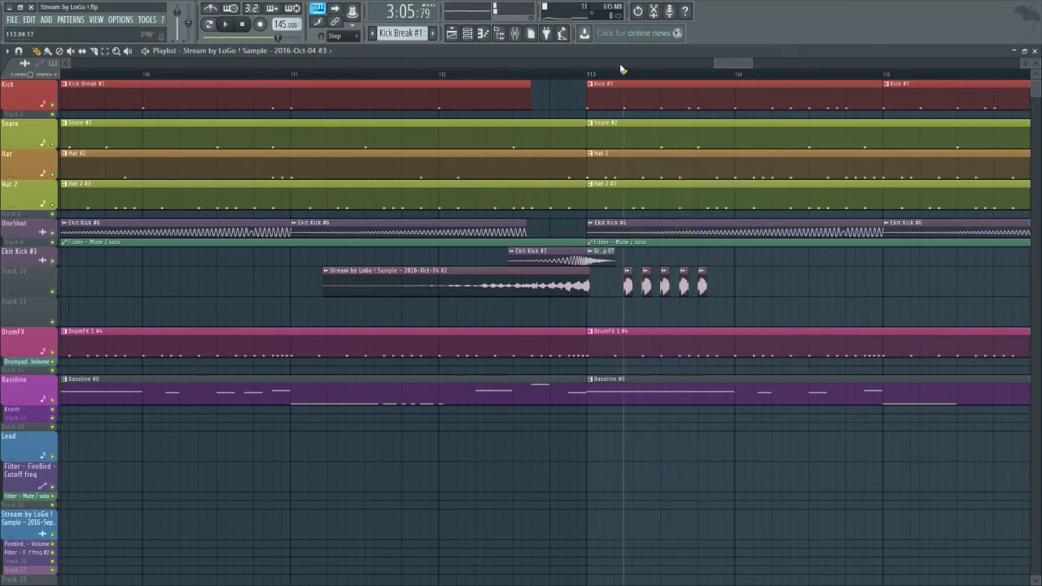
Set a loop selection on the timeline from bar 113 to bar 115
scroll(623, 68, down, 2)
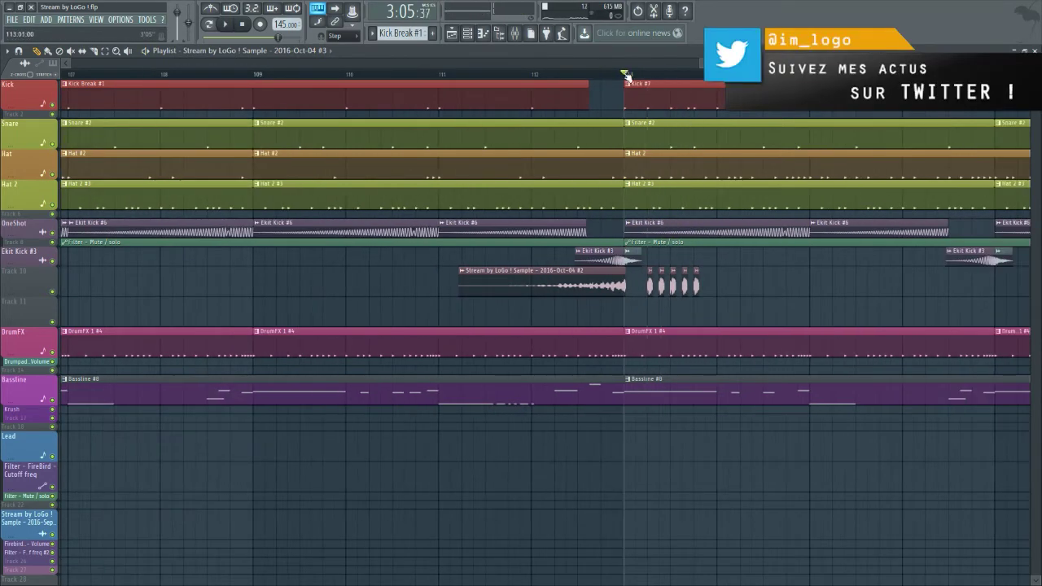
drag(627, 75, 811, 74)
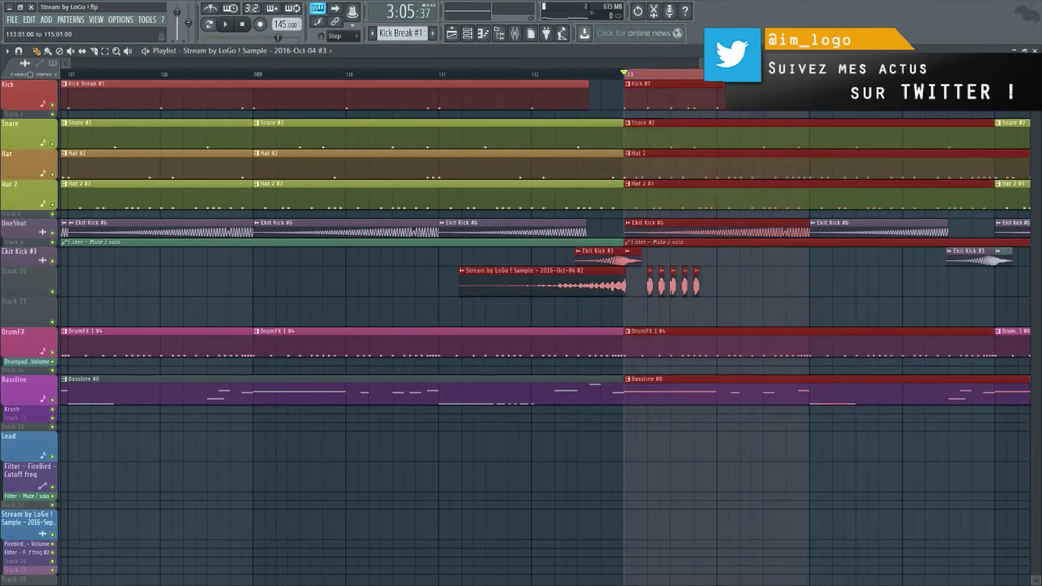
Create an automation clip for the Gross Beat mute switch on the Blublublu 1 mixer track
click(512, 38)
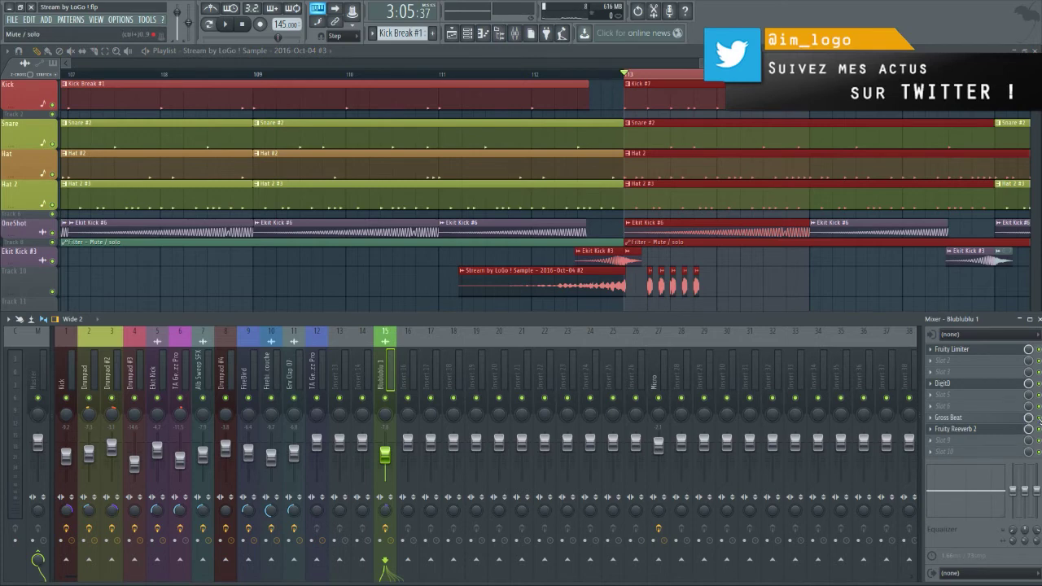
right_click(1038, 417)
click(1000, 477)
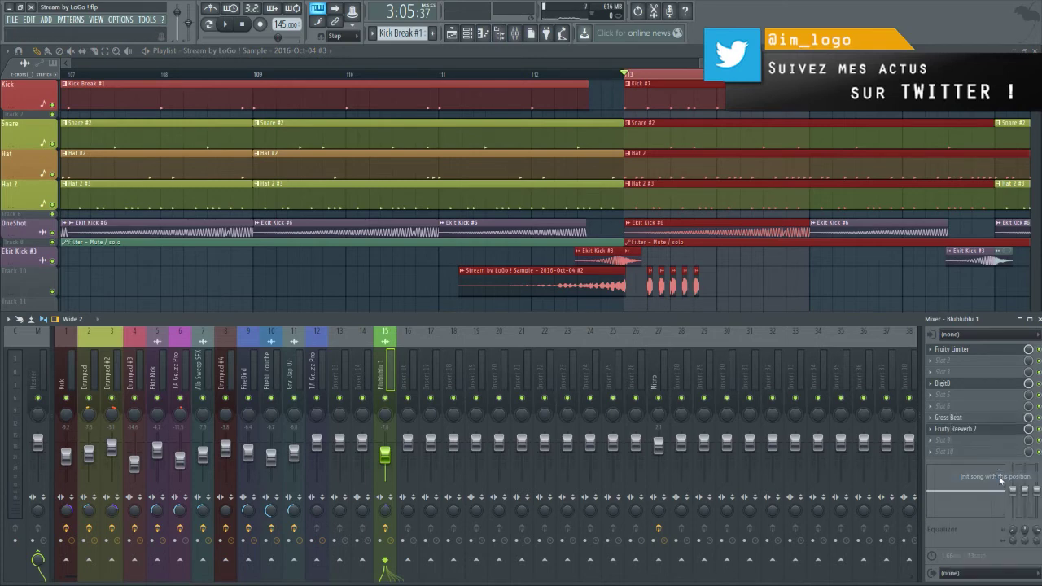
right_click(1039, 416)
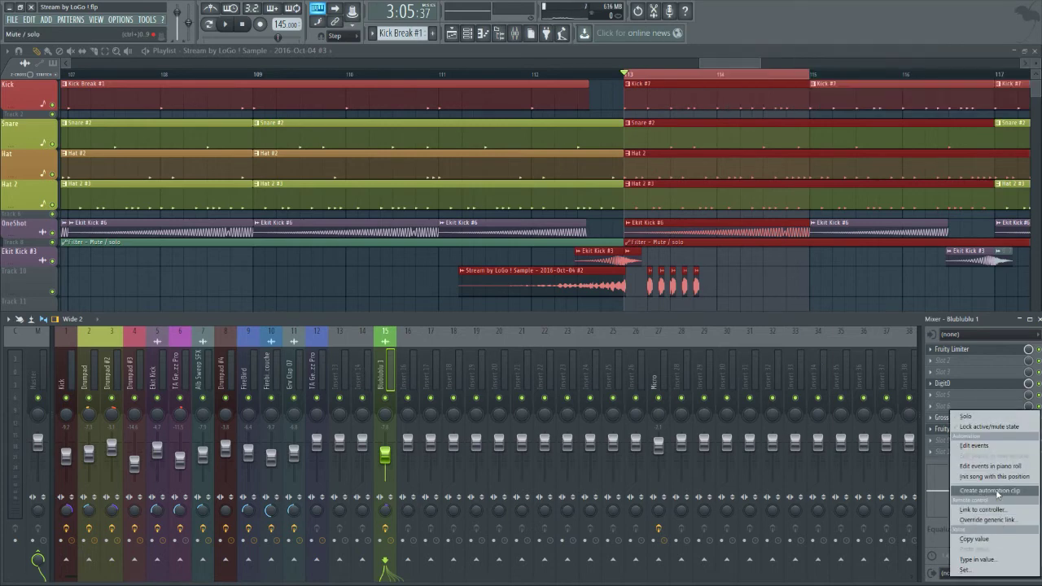
click(995, 489)
Move the Gross Beat automation clip to Track 11, flatten its curve at the minimum and check playback
key(F9)
drag(688, 113, 689, 317)
drag(771, 314, 772, 324)
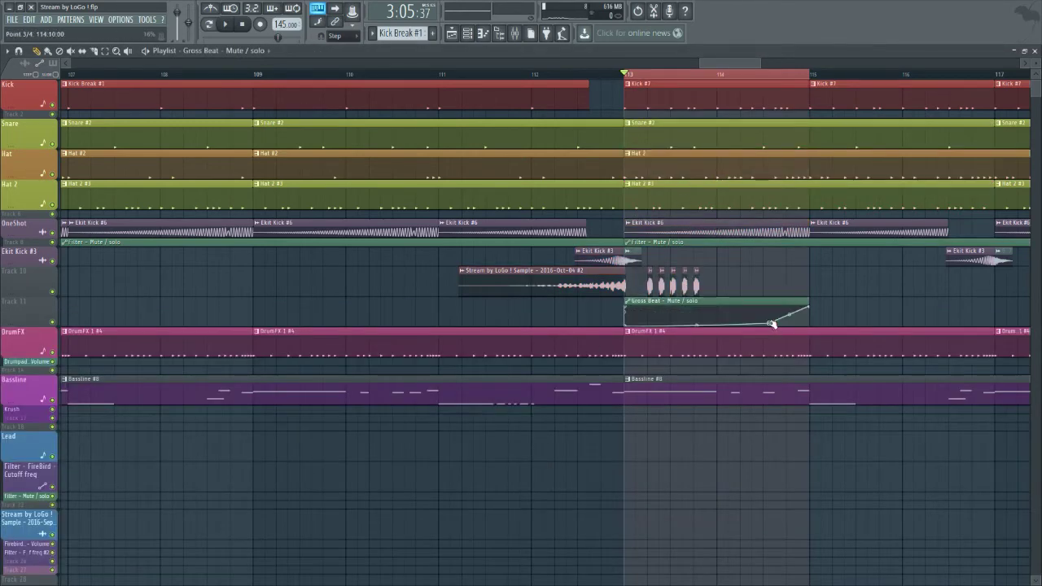
key(space)
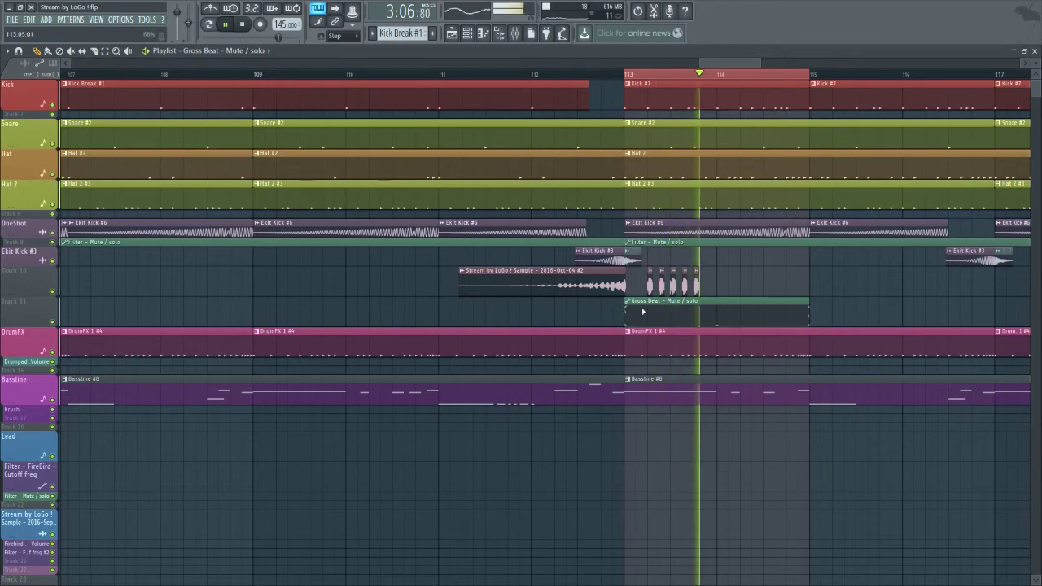
key(space)
key(space)
key(space)
Move the first two sample fragments on Track 10 to 113:01 and 113:03 while checking playback
scroll(669, 281, up, 2)
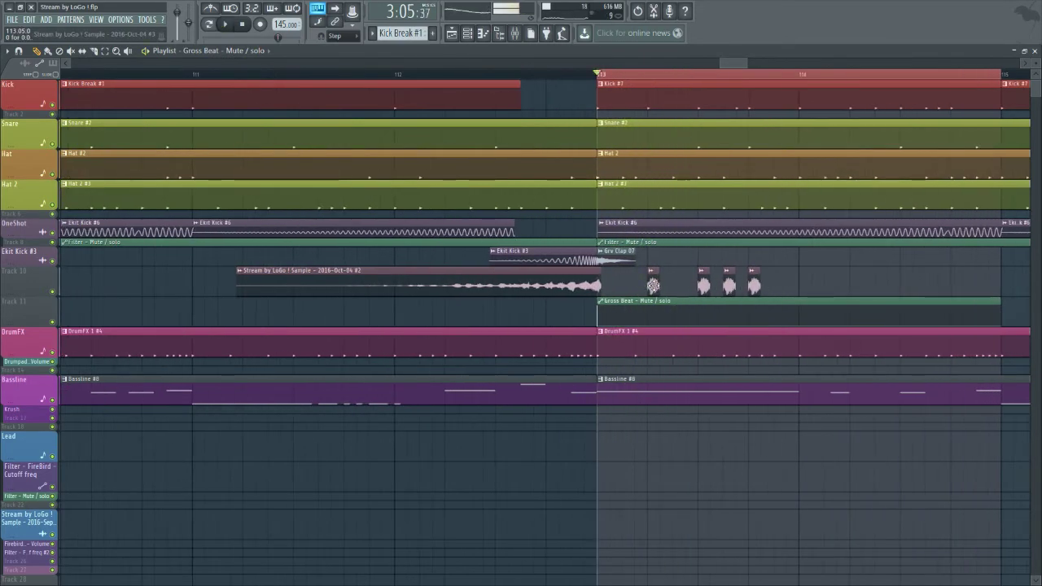
drag(651, 285, 610, 290)
key(space)
key(space)
key(space)
key(space)
Set the snap to 1/2 step and try the second Track 10 fragment at 113:02, directly behind the first
scroll(620, 285, up, 2)
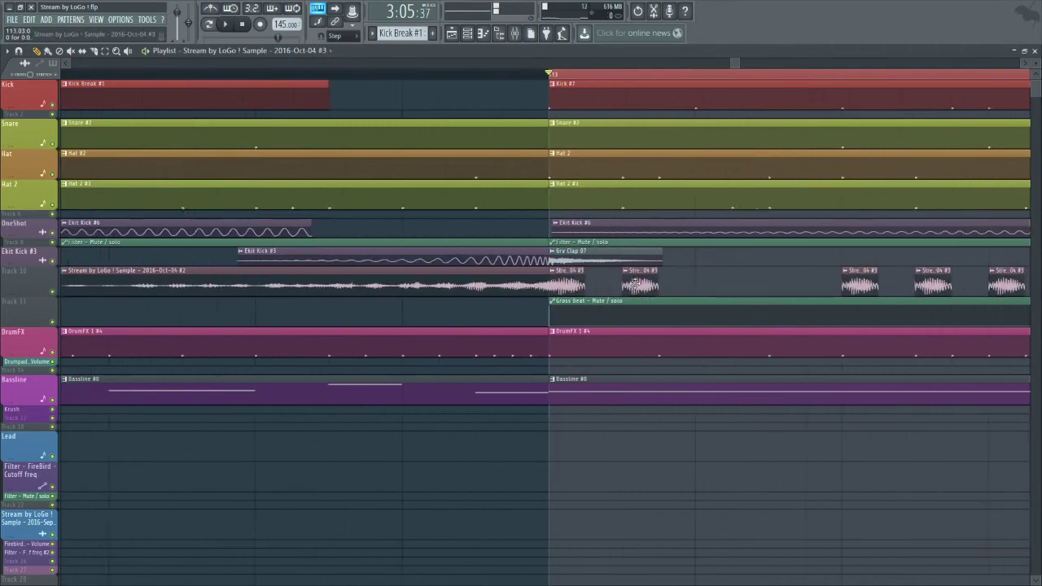
click(344, 38)
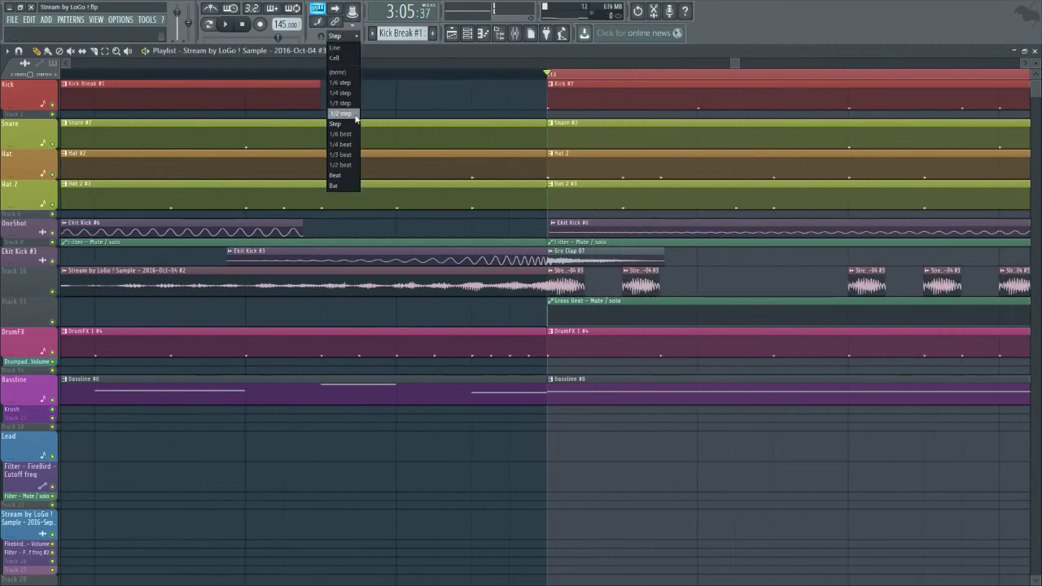
click(356, 114)
key(space)
drag(642, 284, 603, 282)
key(space)
key(space)
key(space)
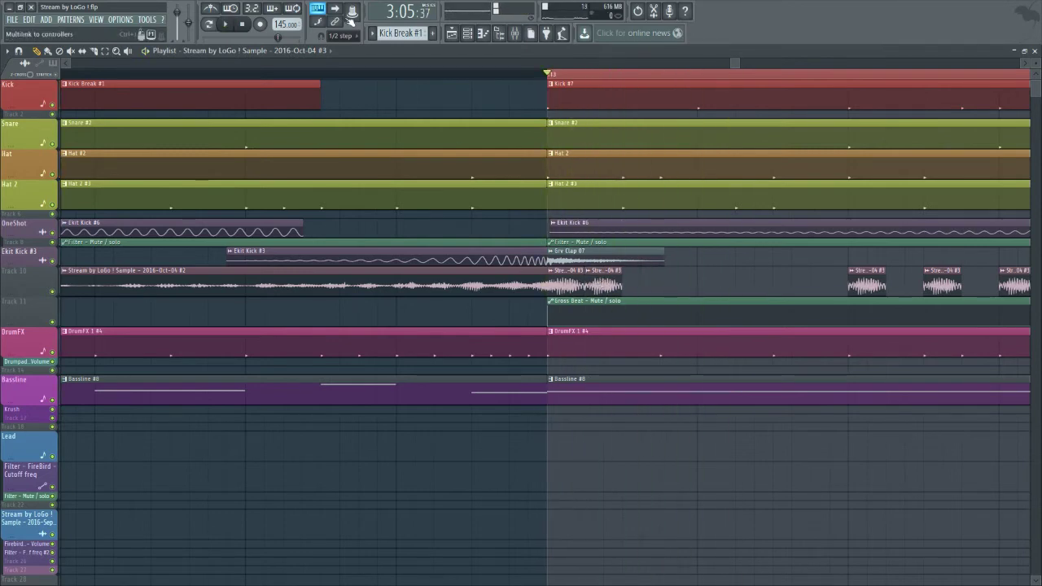
Solo Track 11, re-enable Track 10, Ekit Kick #3, Kick, Snare, Hat and Hat 2, and play the result
right_click(57, 324)
click(54, 292)
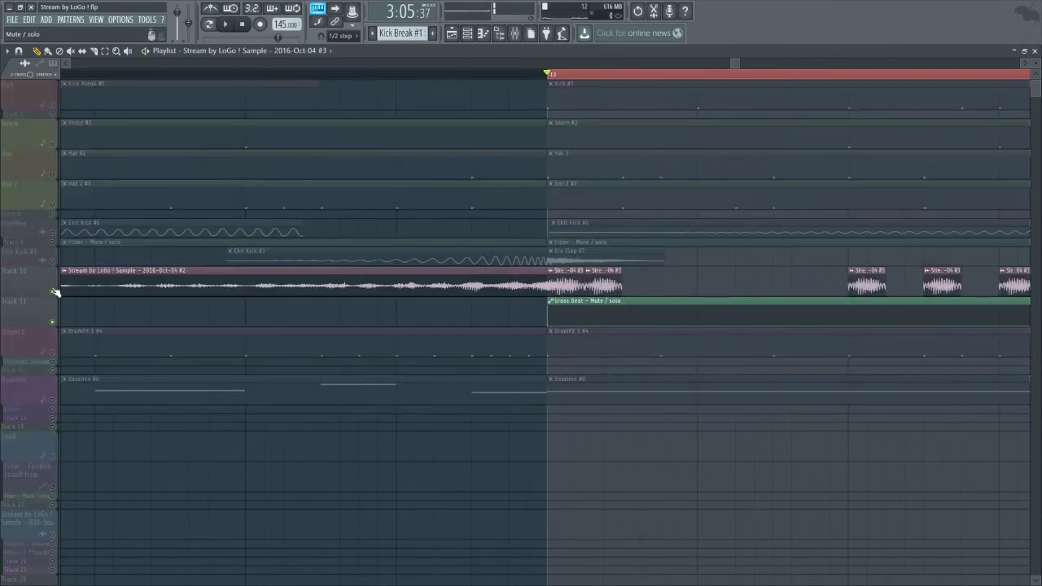
click(53, 261)
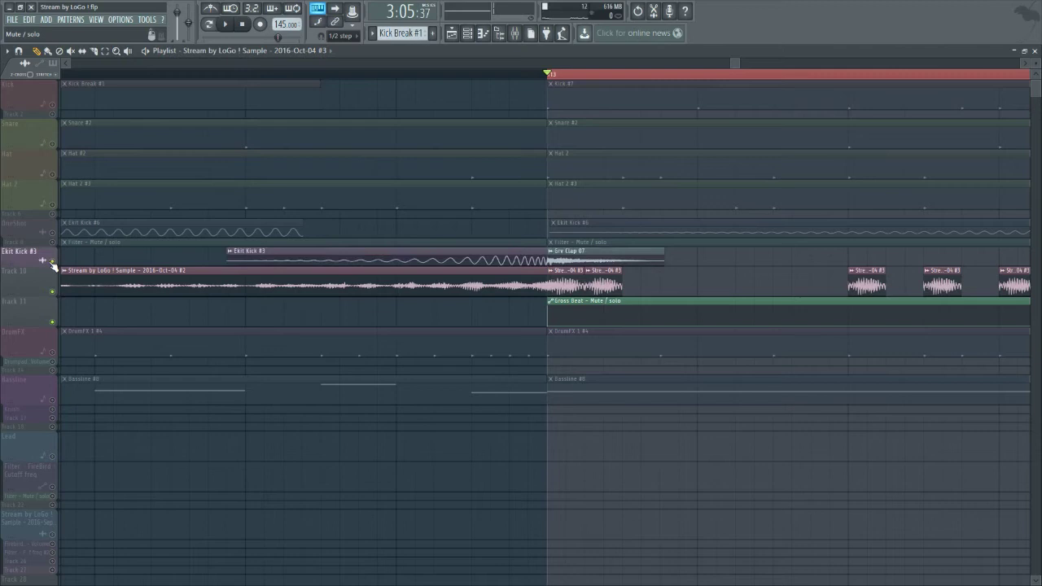
click(53, 111)
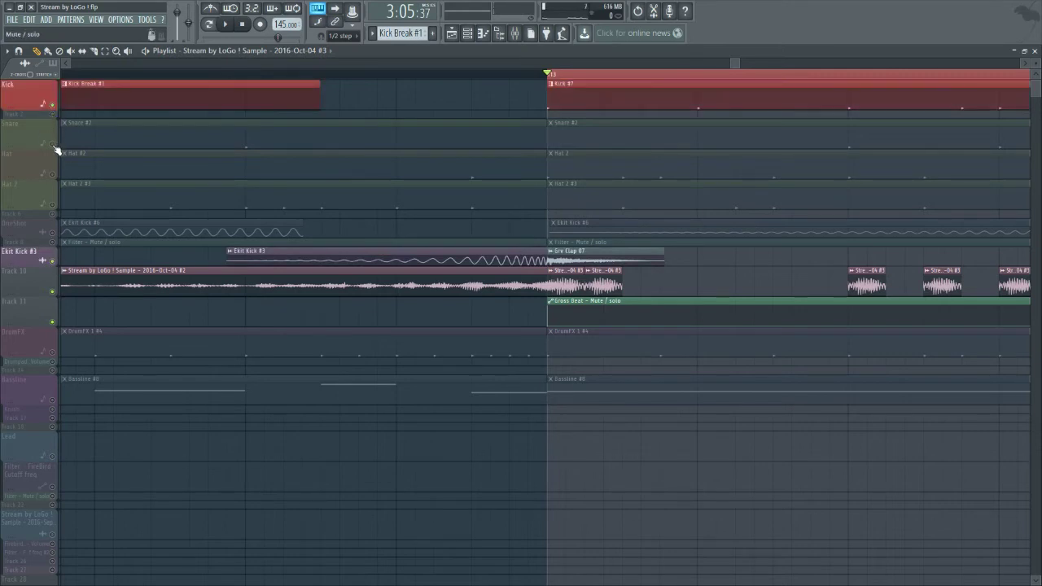
click(53, 144)
click(53, 174)
click(52, 205)
key(space)
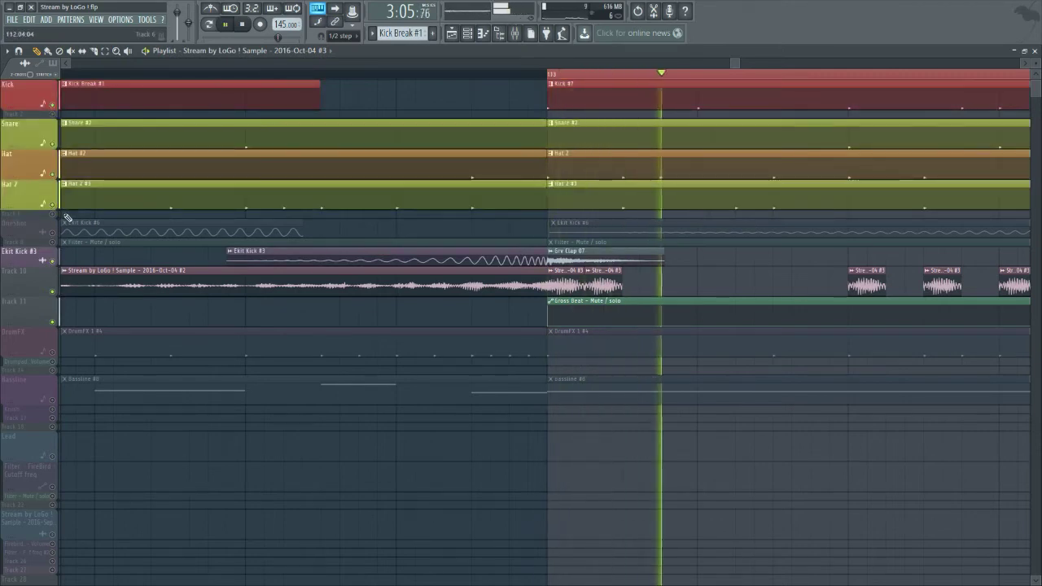
key(space)
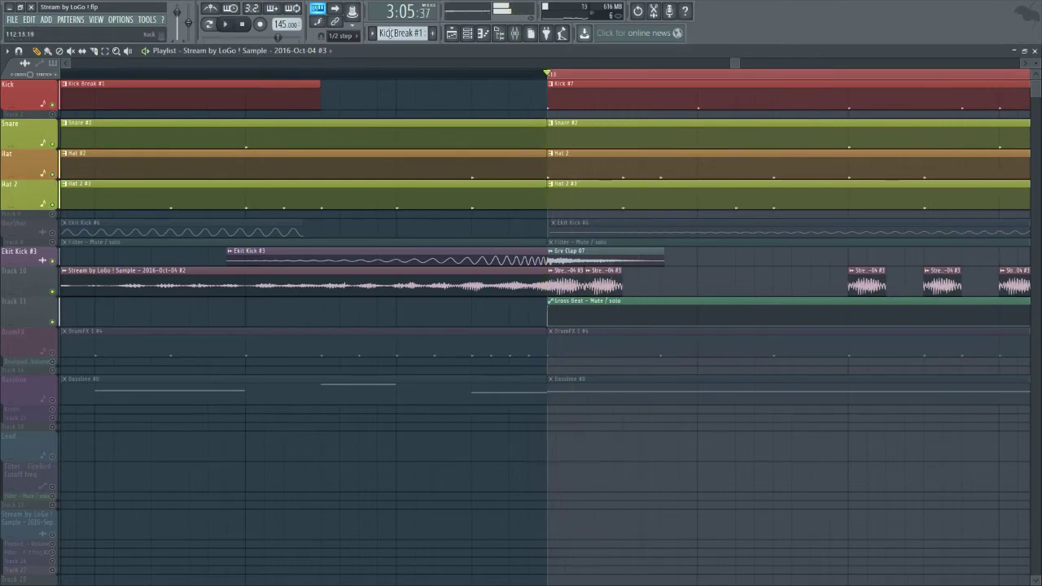
Set the snap to 1/4 step and move the second Track 10 fragment to halfway through step 113:03
click(358, 35)
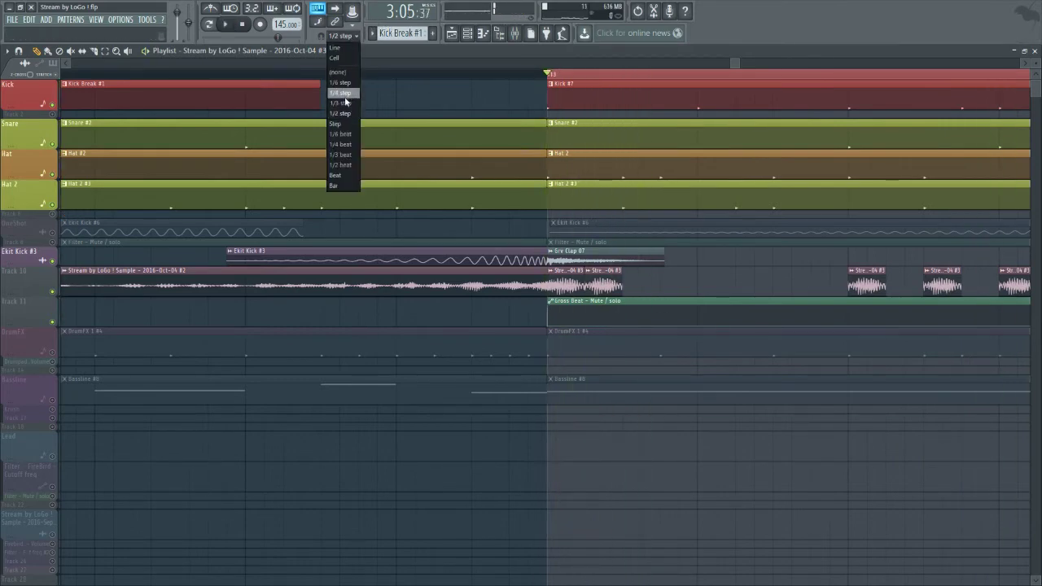
click(343, 94)
scroll(710, 282, right, 2)
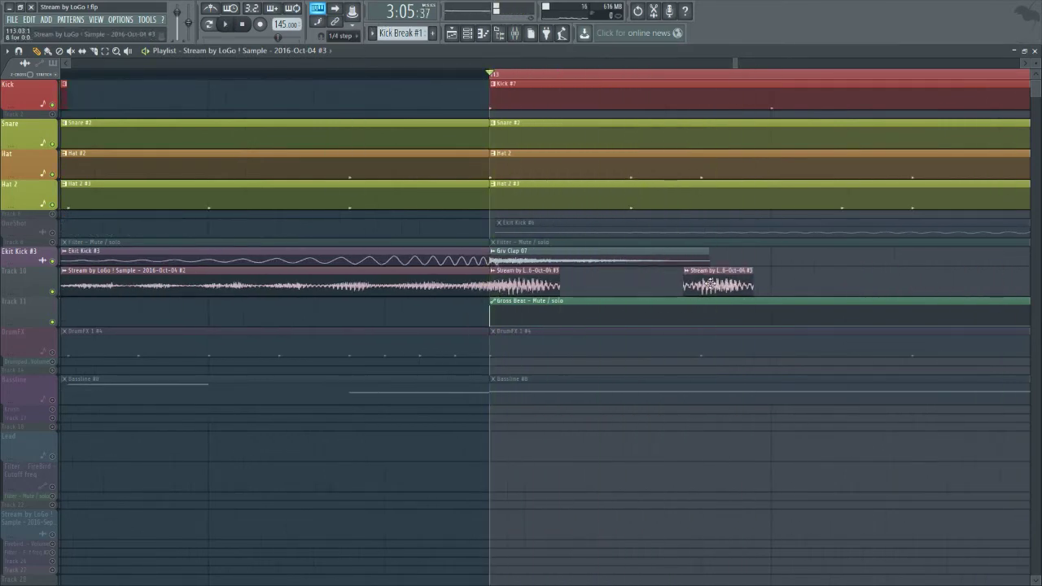
mouse_move(711, 283)
mouse_down()
mouse_move(623, 285)
mouse_move(694, 283)
mouse_up()
key(space)
key(space)
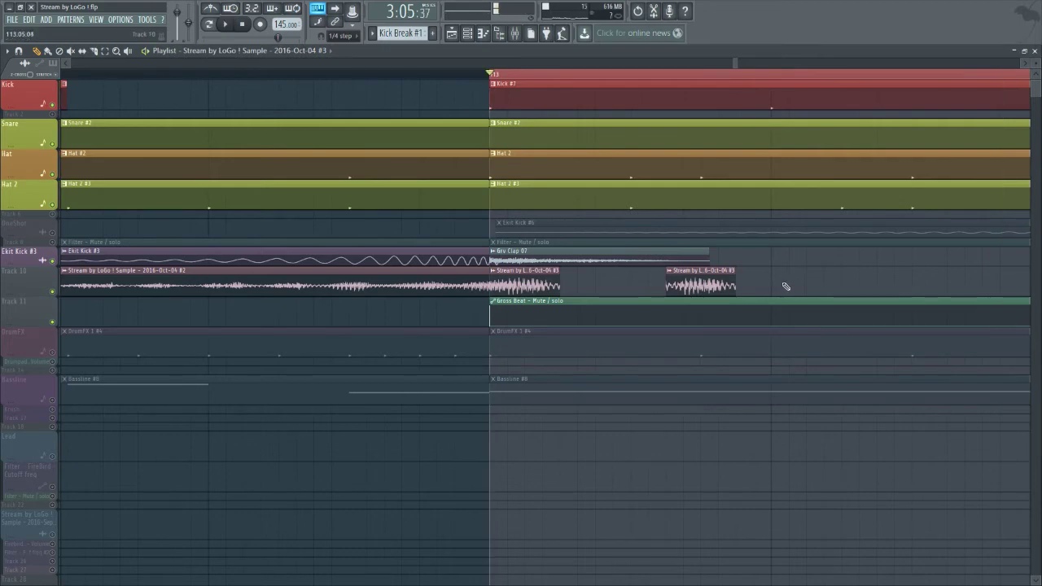
Add a sample fragment at 113:05 on Track 10 and shift it to 113:07 while checking playback
click(786, 286)
key(space)
scroll(809, 325, down, 3)
key(space)
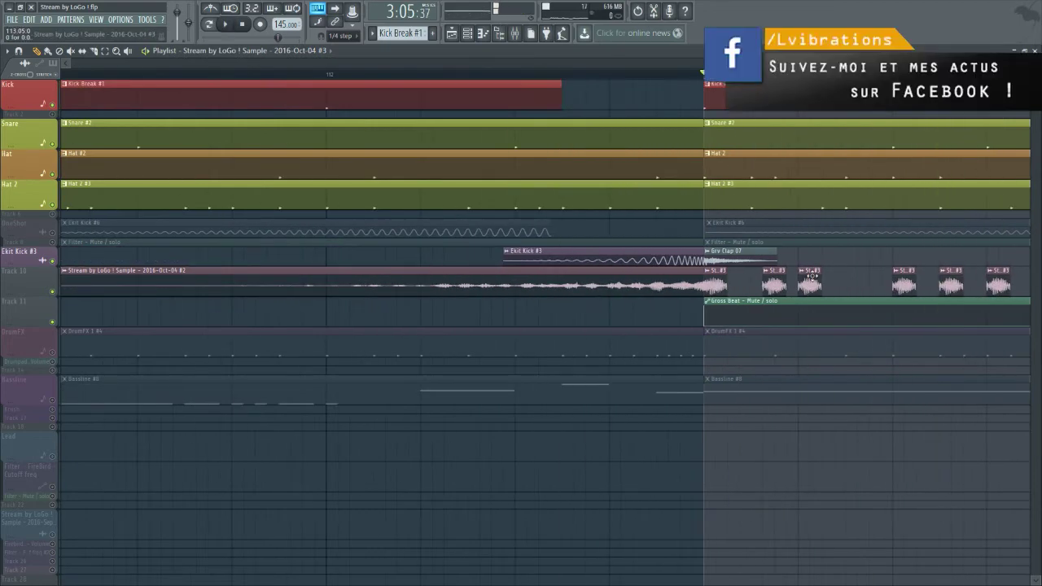
key(space)
key(space)
drag(827, 280, 850, 285)
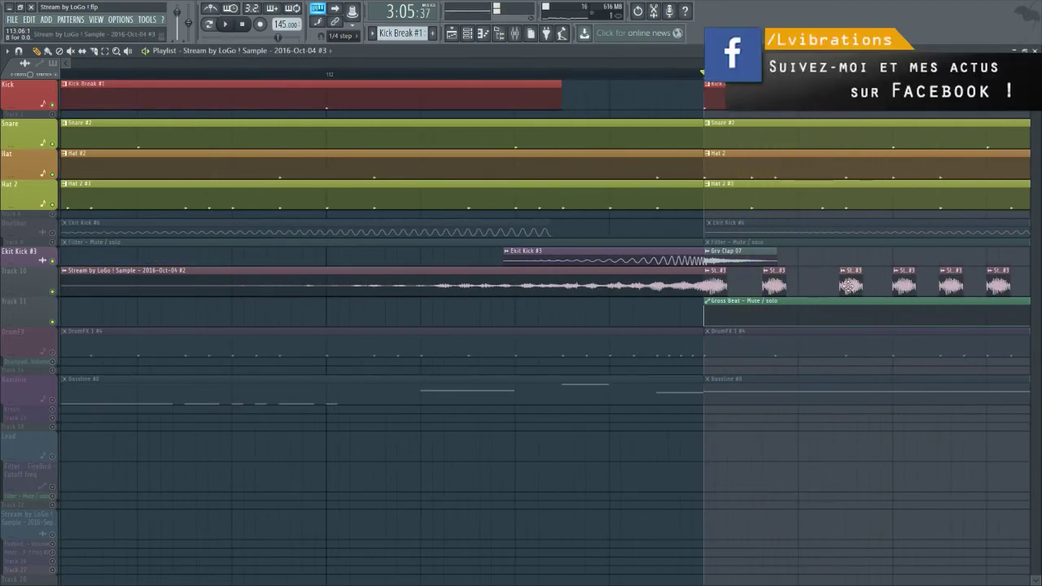
key(space)
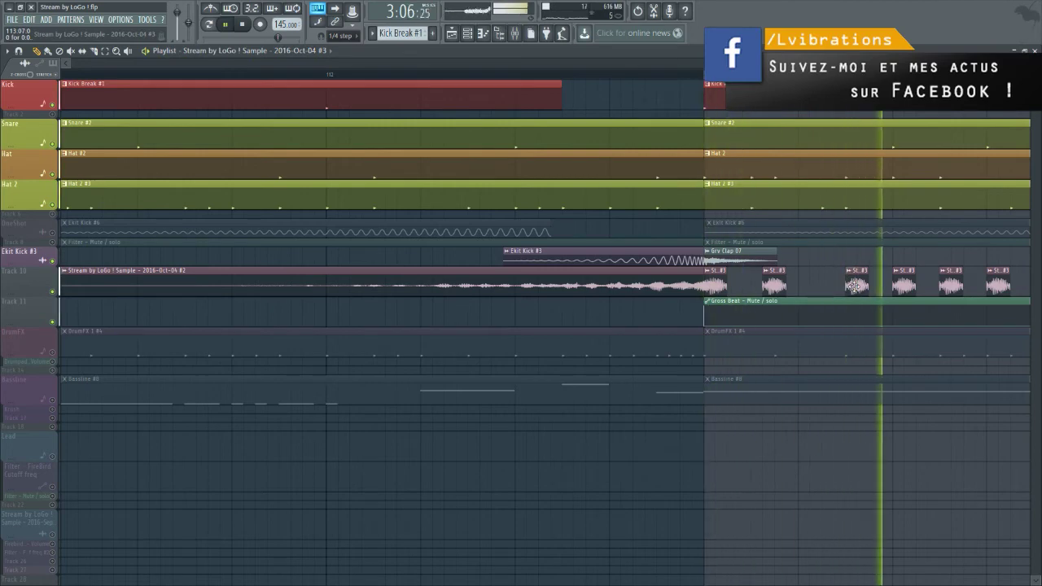
scroll(869, 209, down, 3)
key(space)
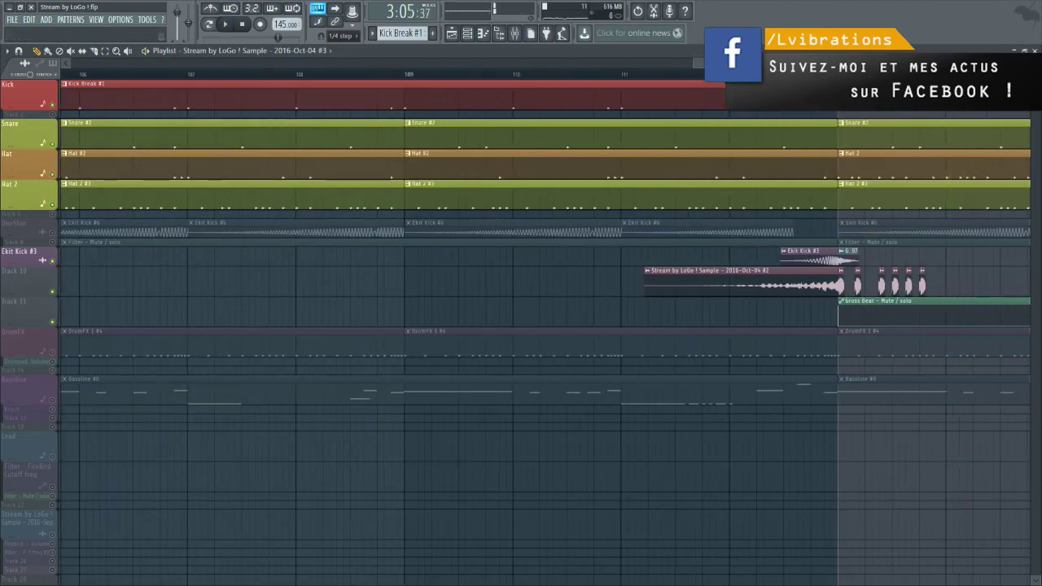
Rework the last fragments of bar 113 on Track 10 to fall at 113:12 and 113:15, dropping the one at 113:11
scroll(608, 281, right, 3)
key(space)
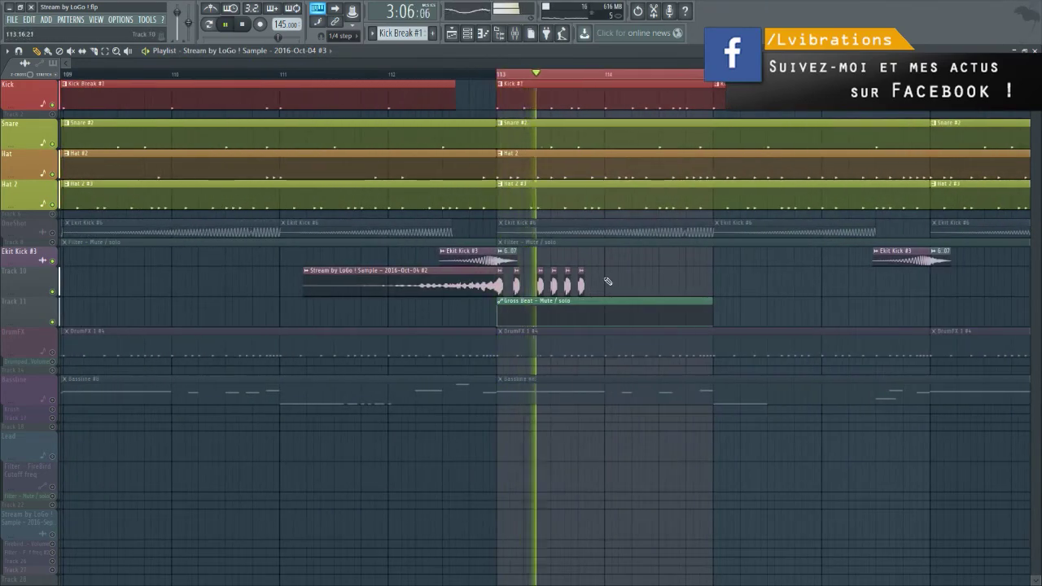
scroll(607, 281, up, 2)
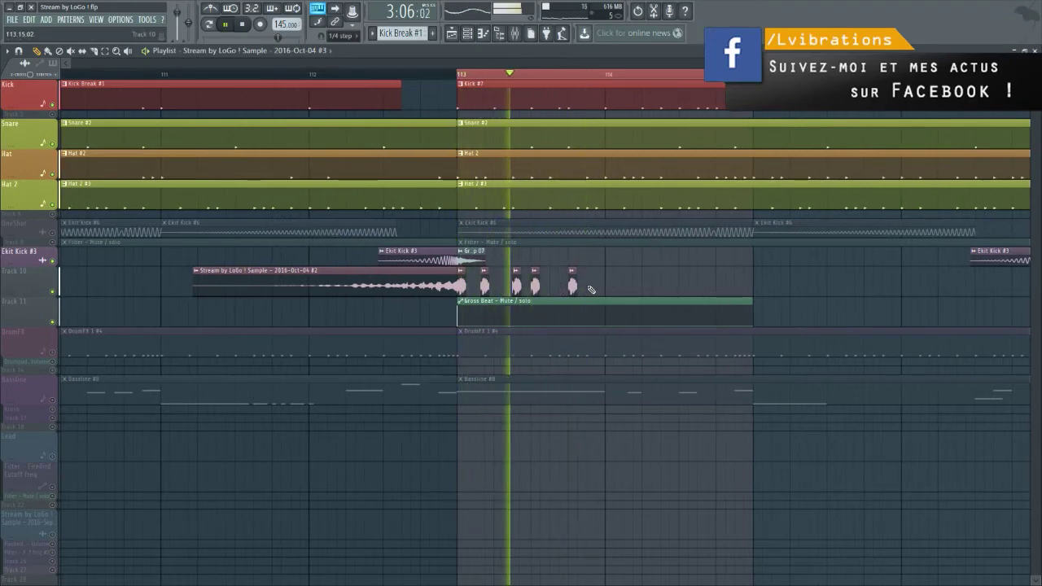
click(591, 289)
key(space)
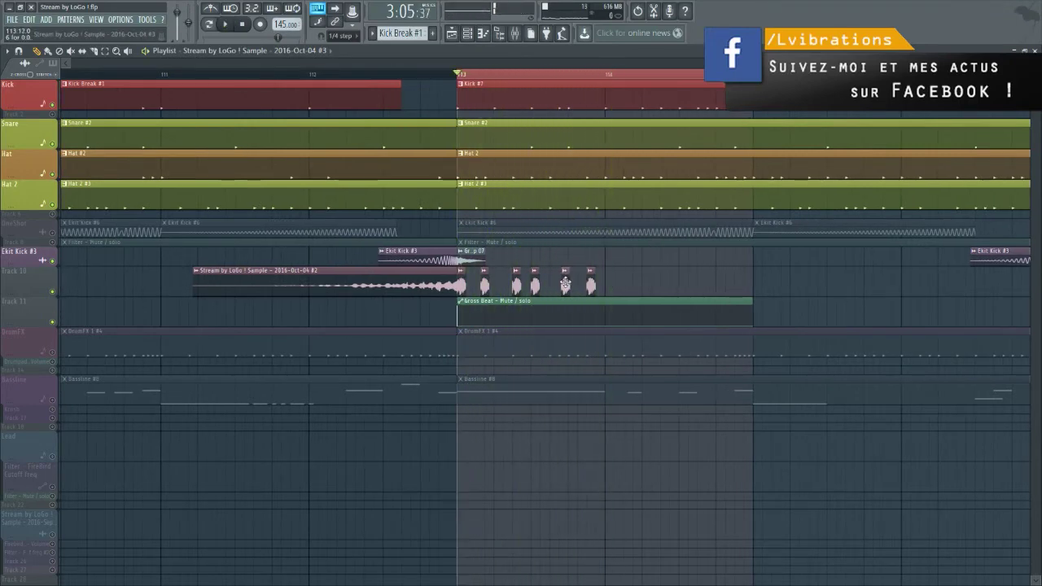
key(space)
key(space)
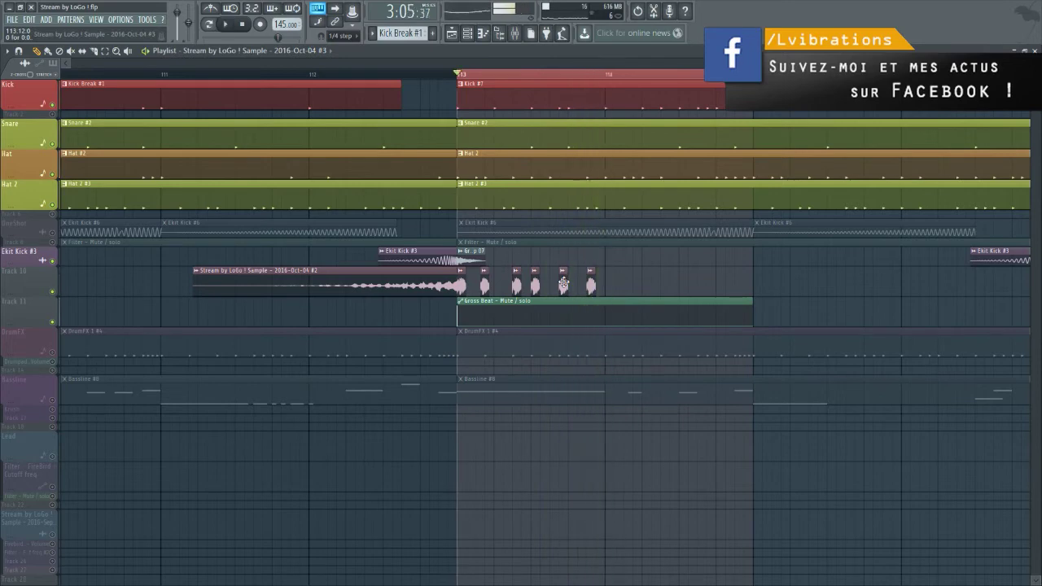
Add sample fragments on Track 10 at 114:01, 114:03, 114:07, 114:11, 114:13 and 114:15 while checking playback
click(609, 287)
key(space)
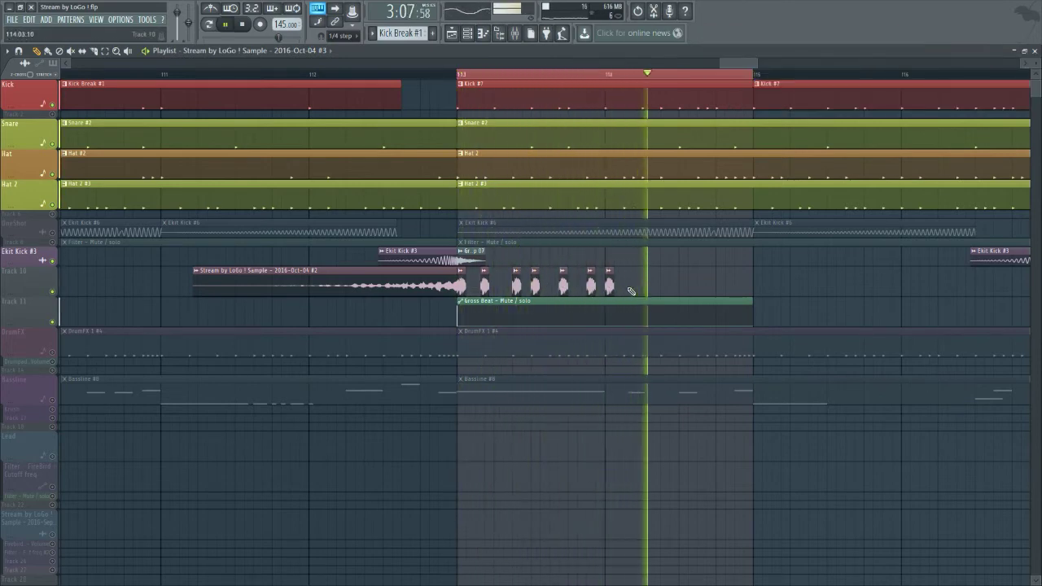
key(space)
key(space)
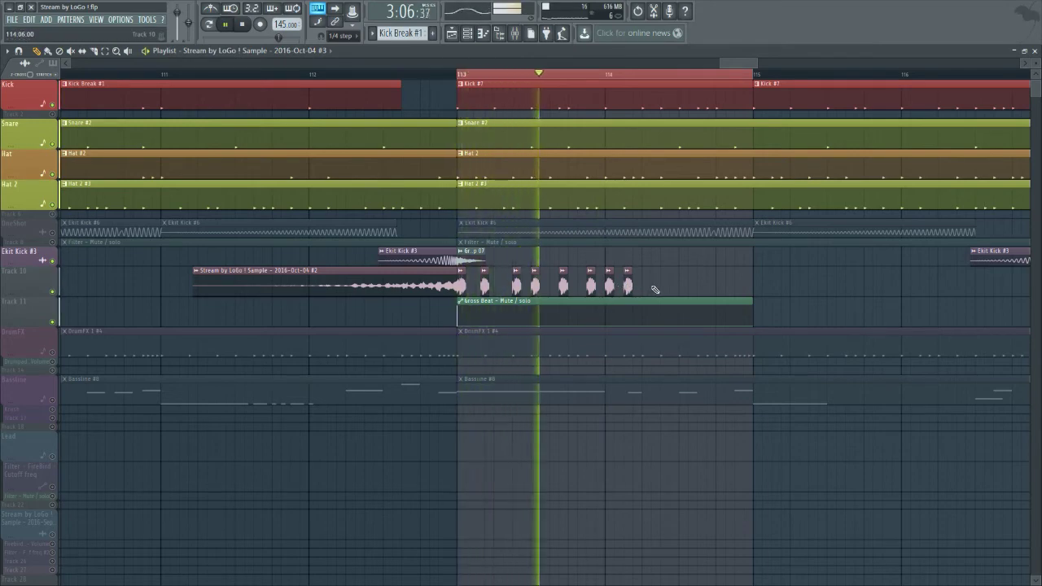
click(664, 287)
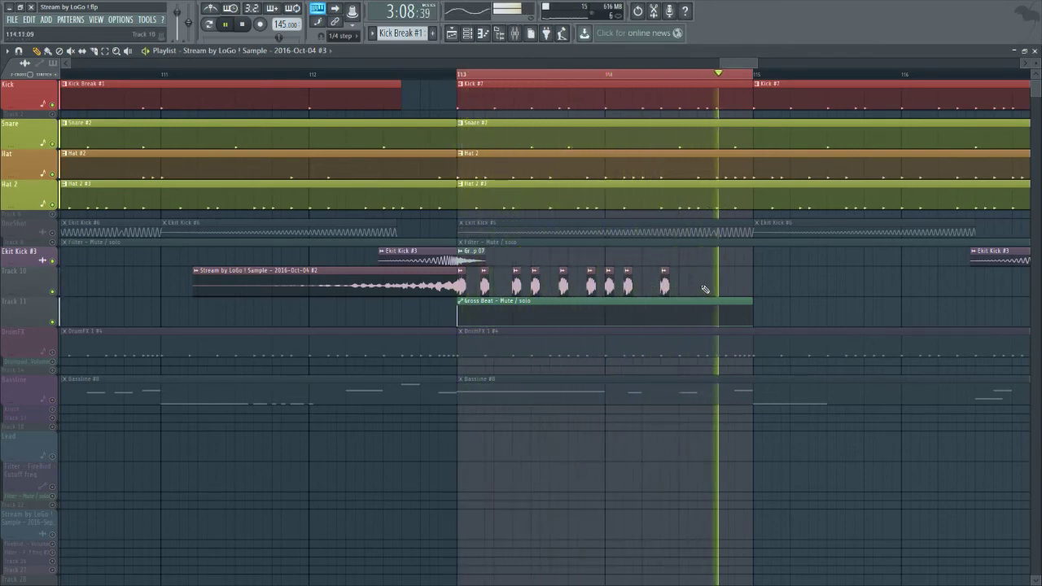
key(space)
key(space)
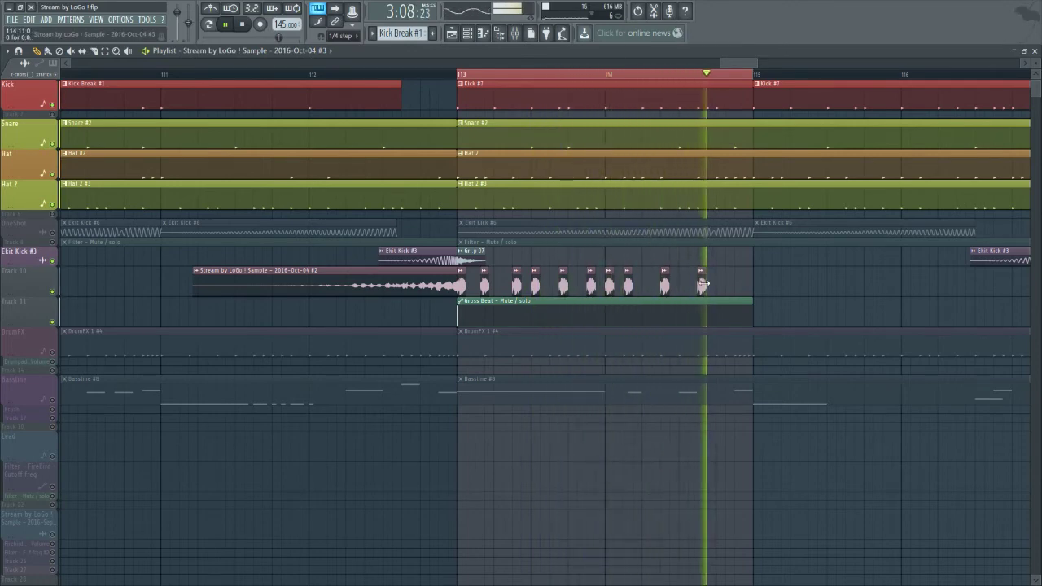
click(721, 285)
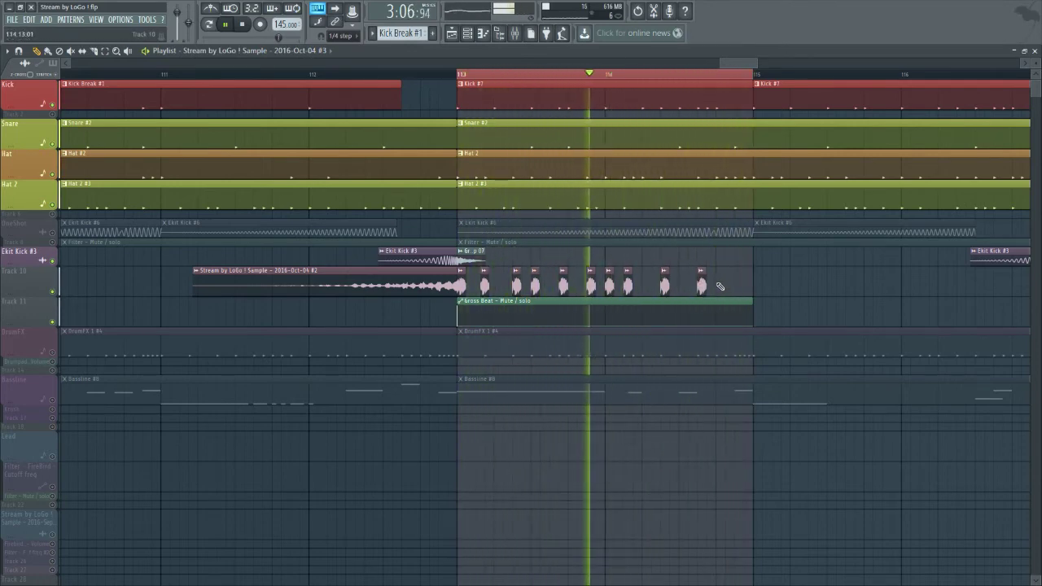
click(738, 285)
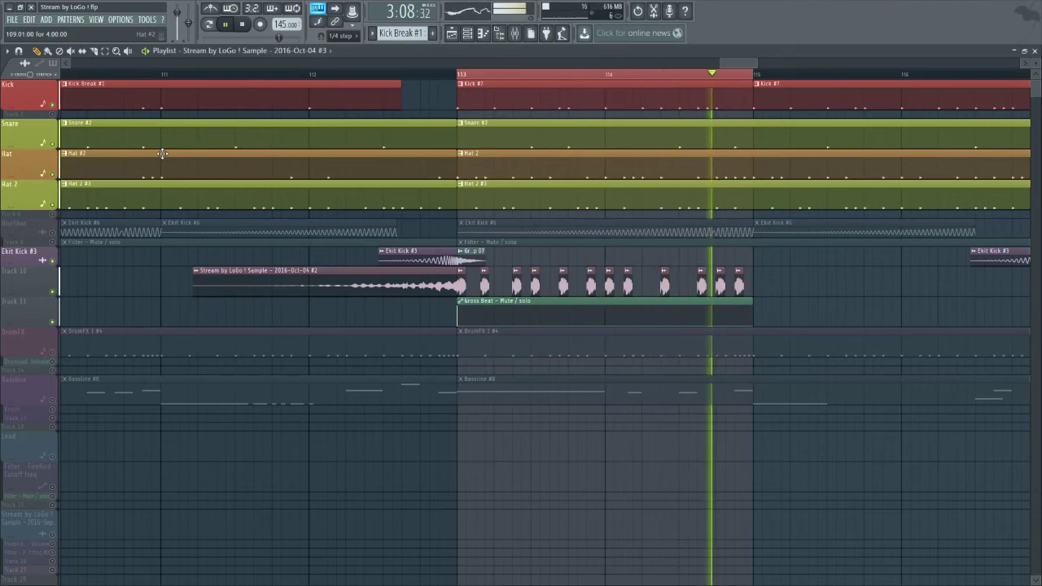
scroll(451, 238, down, 2)
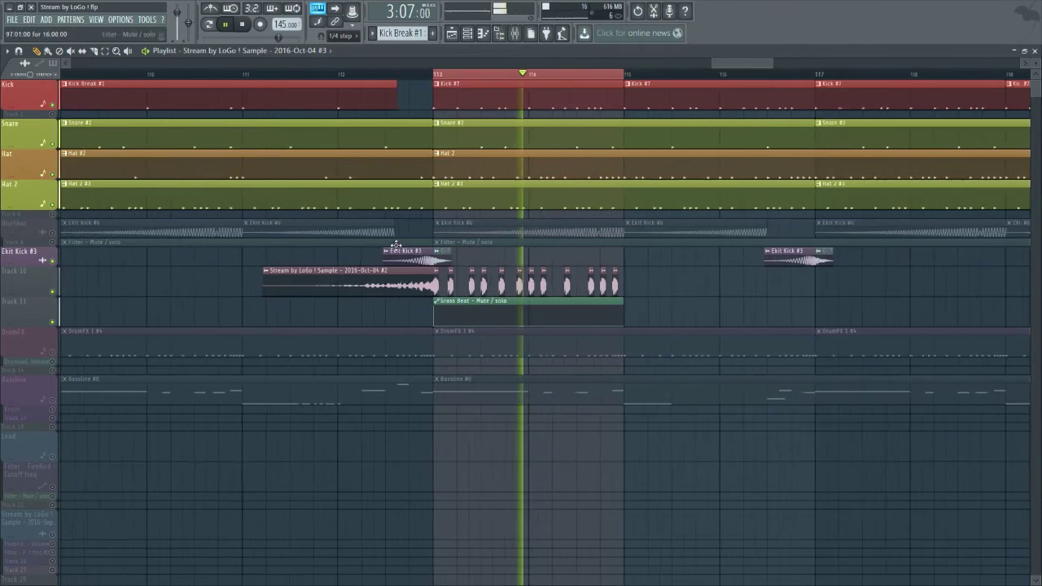
key(space)
Inspect the channel settings of the reversed Stream by LoGo sample on Track 10
double_click(390, 275)
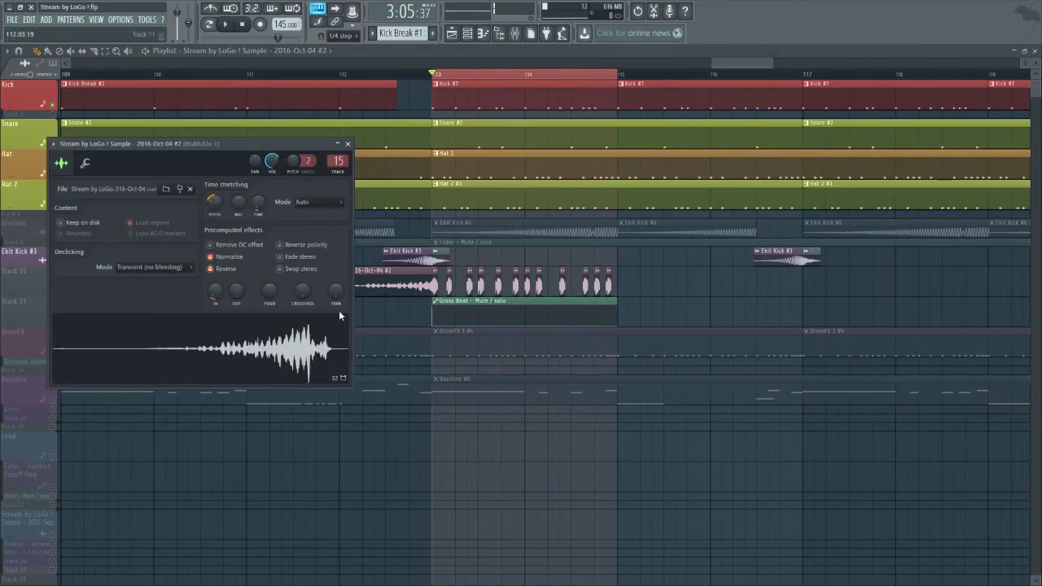
key(Escape)
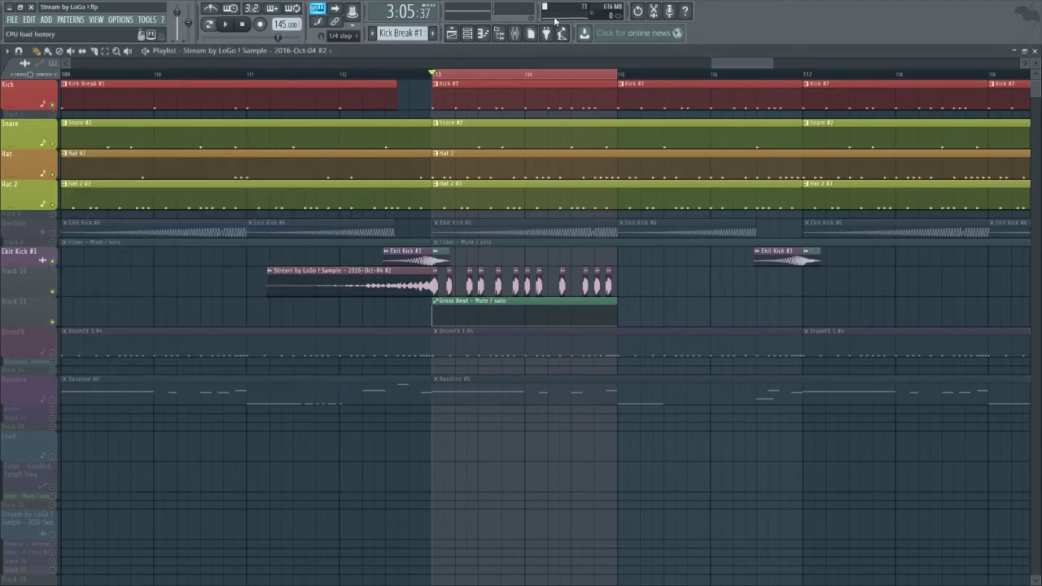
Try the unprocessed Edison recording from the Micro mixer track on Track 10 after bar 117, checking its channel settings before removing it
click(514, 34)
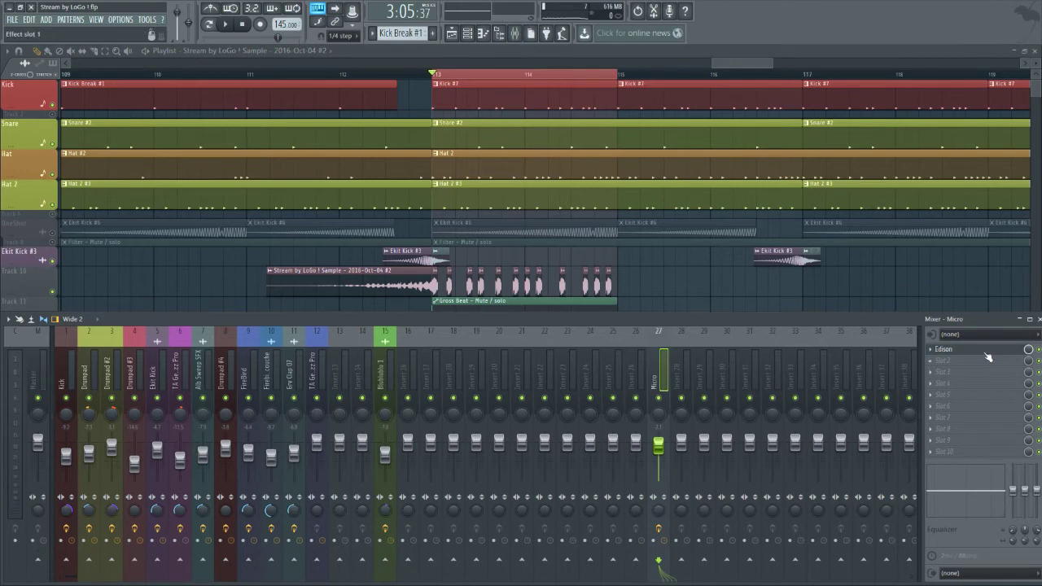
click(986, 355)
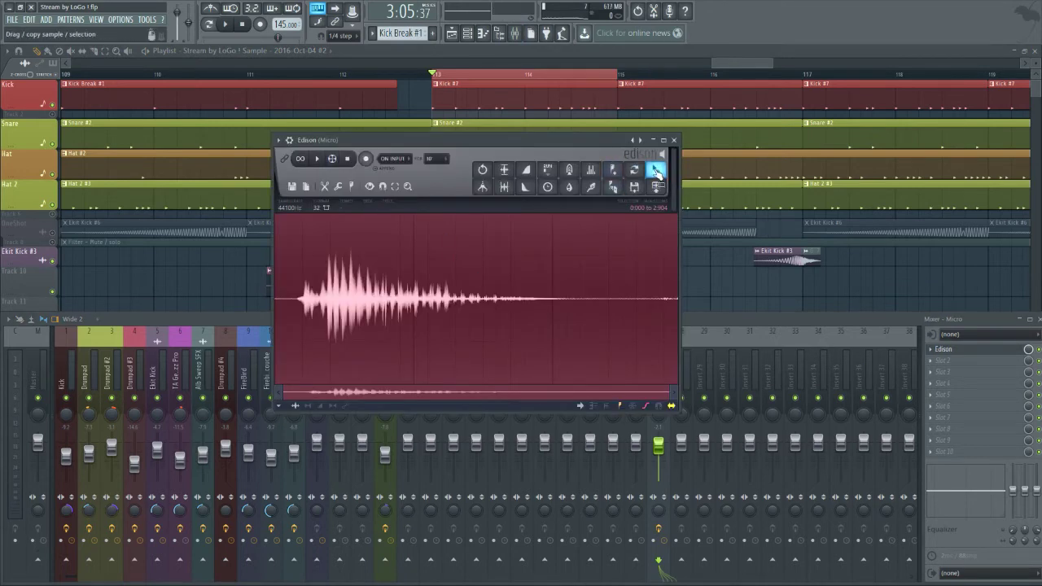
drag(655, 171, 832, 296)
double_click(882, 283)
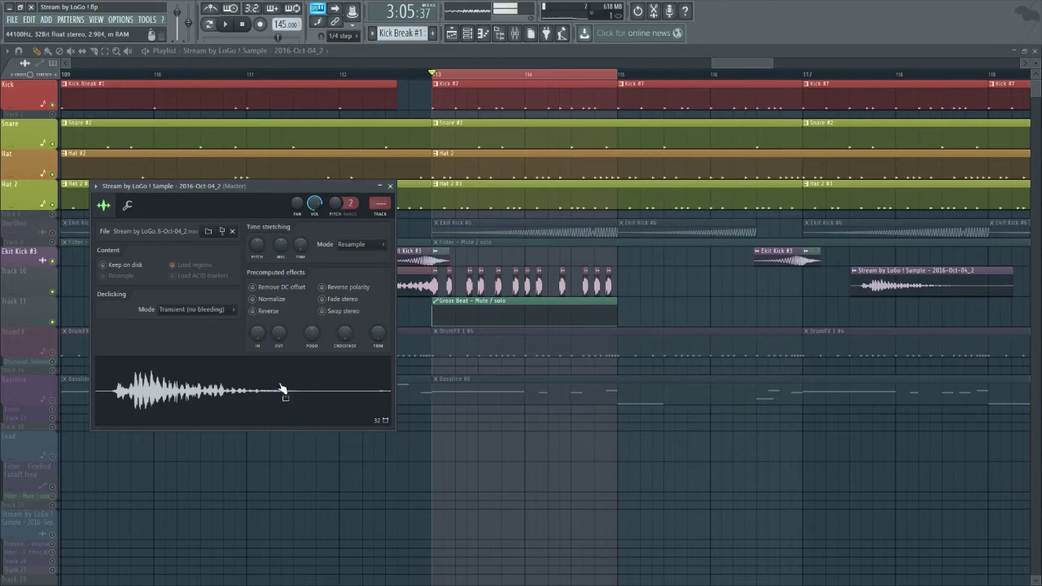
click(390, 187)
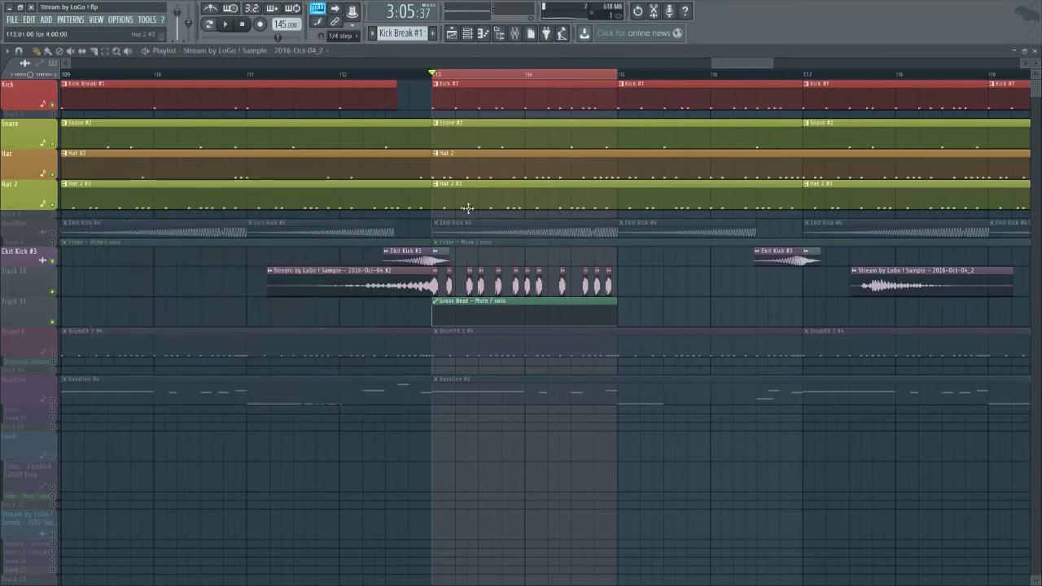
right_click(886, 285)
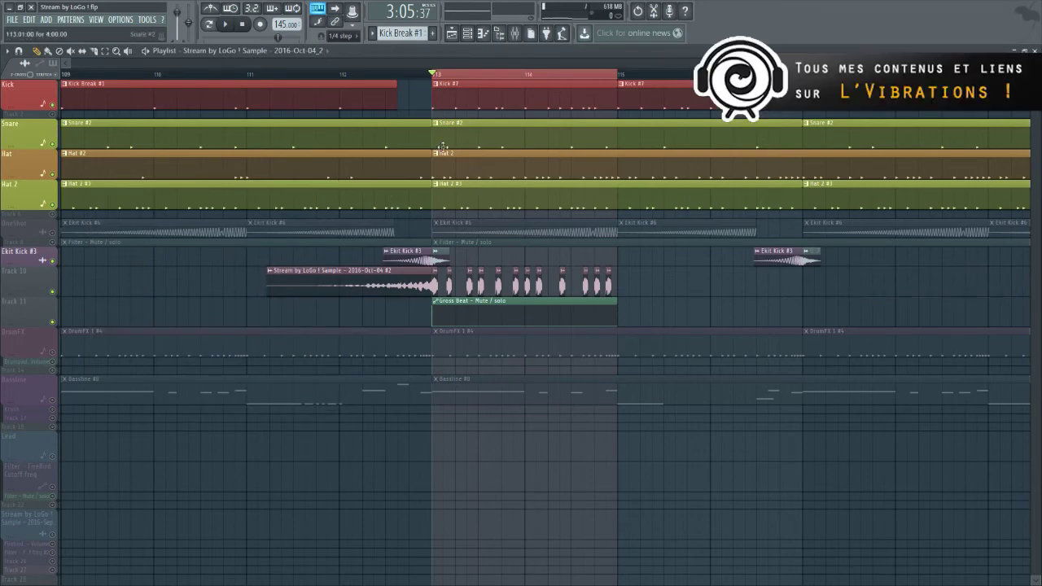
Play the arrangement from bar 103 to hear the Track 10 sample and unmute the OneShot track
scroll(237, 144, down, 3)
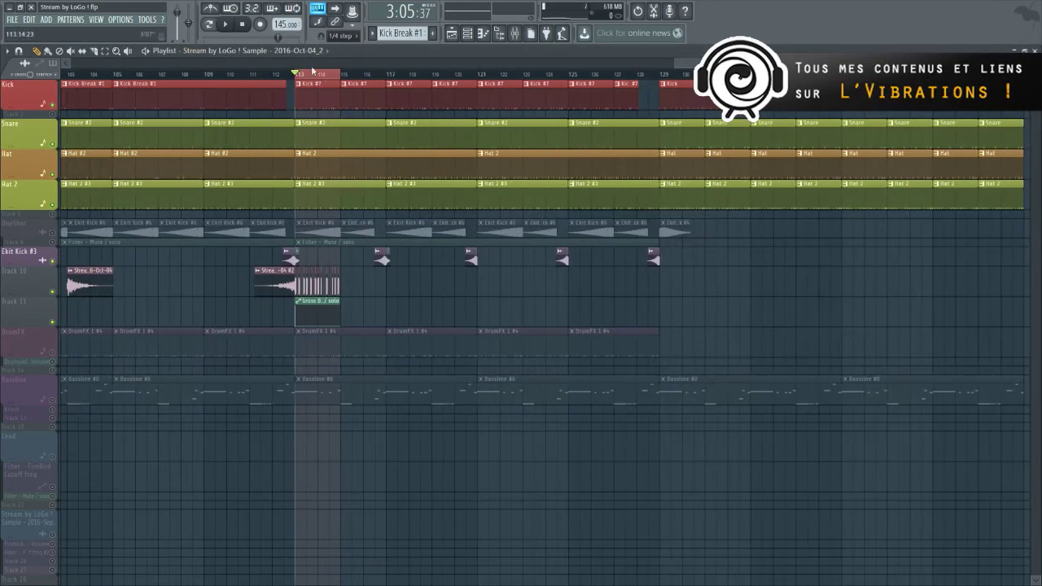
scroll(567, 85, left, 5)
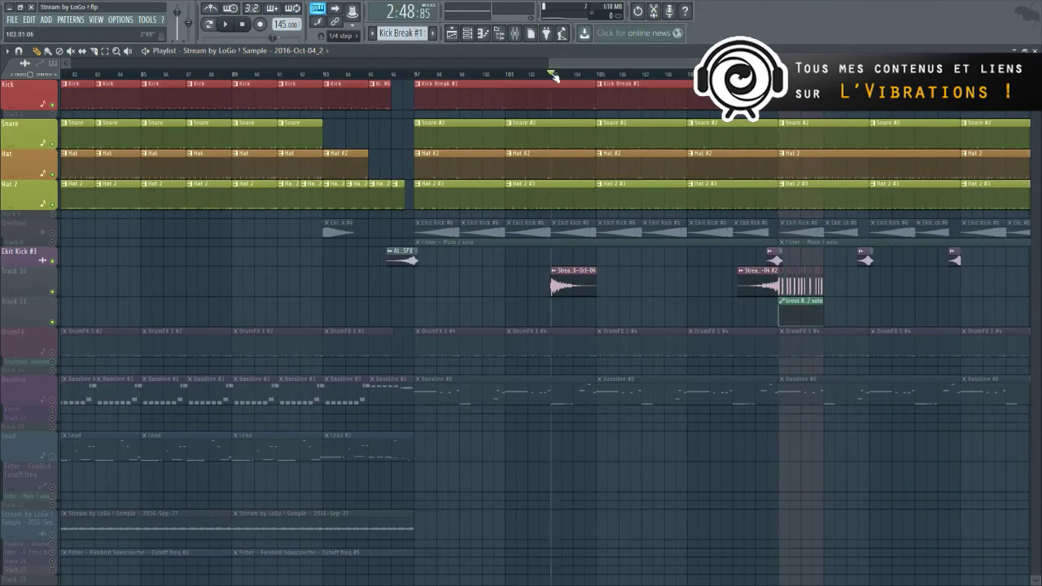
key(space)
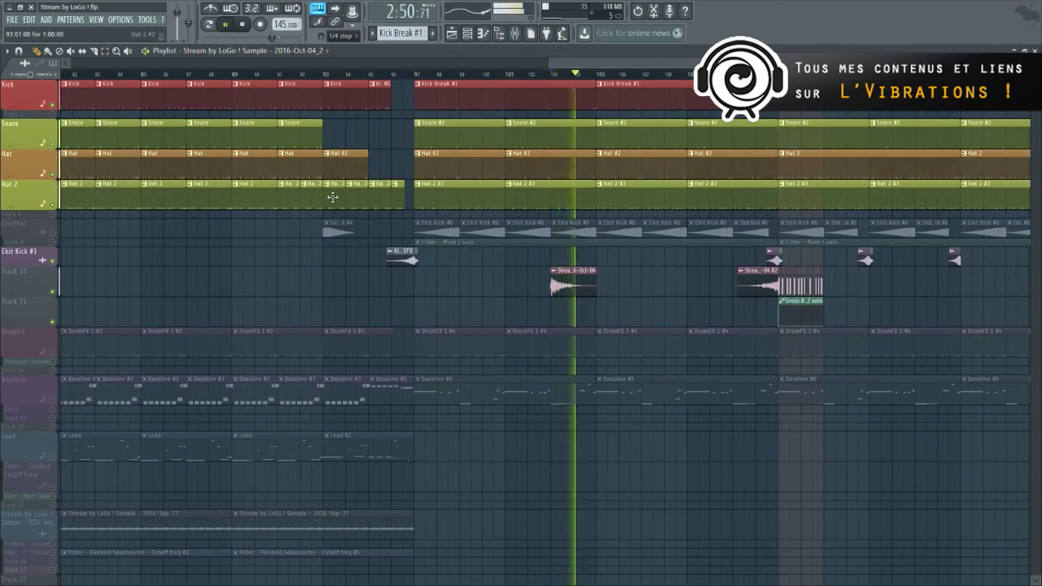
key(space)
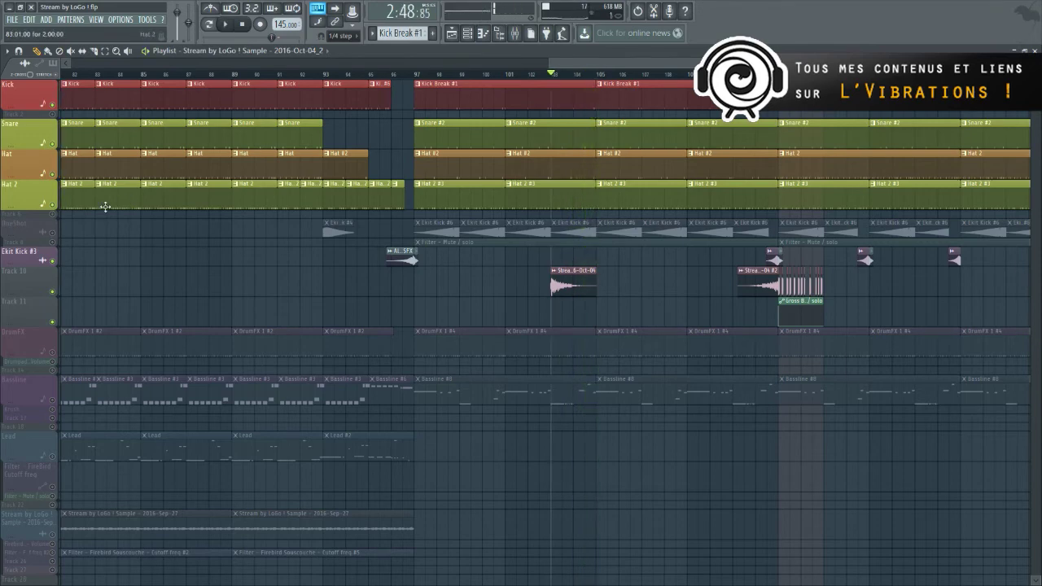
click(53, 235)
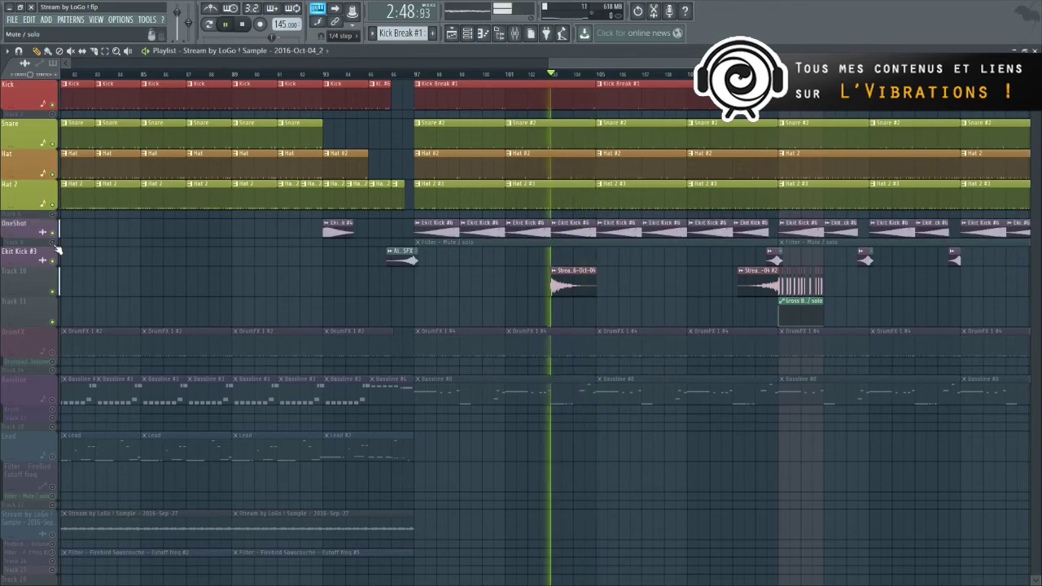
key(space)
key(space)
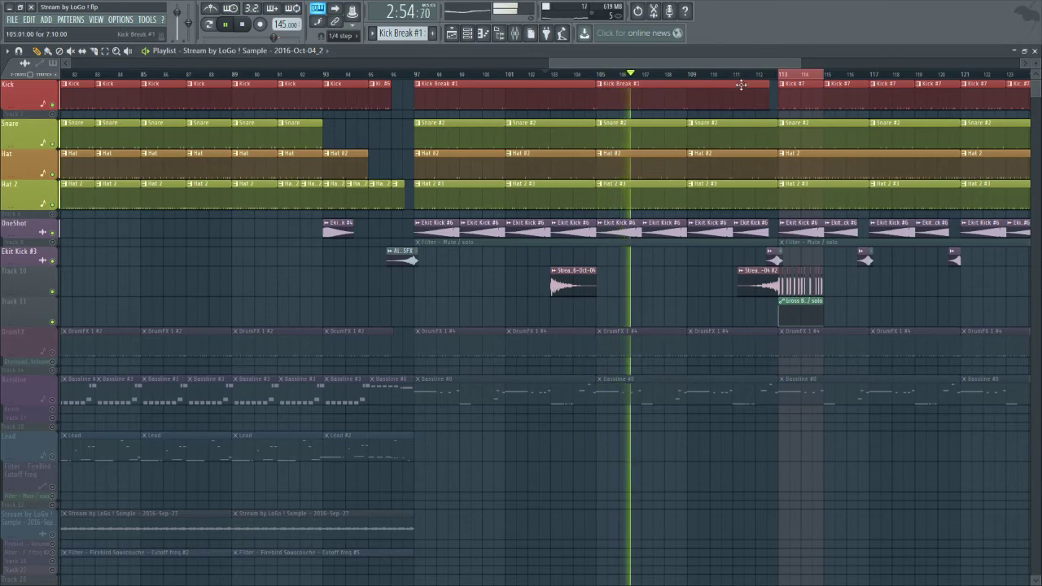
Listen to the reversed sample leading into the Track 10 fragments, starting playback around bar 111
key(space)
key(space)
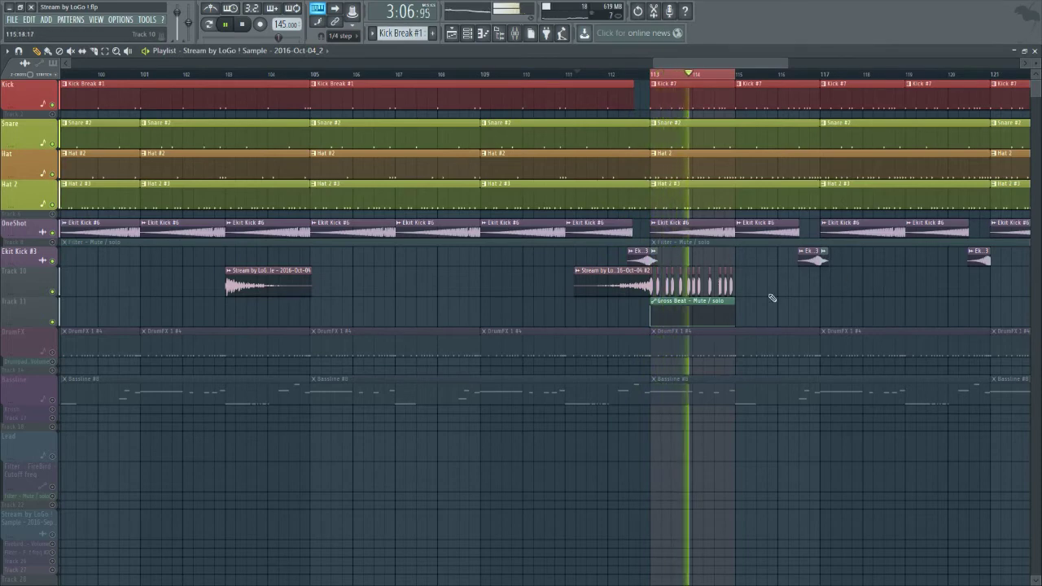
key(space)
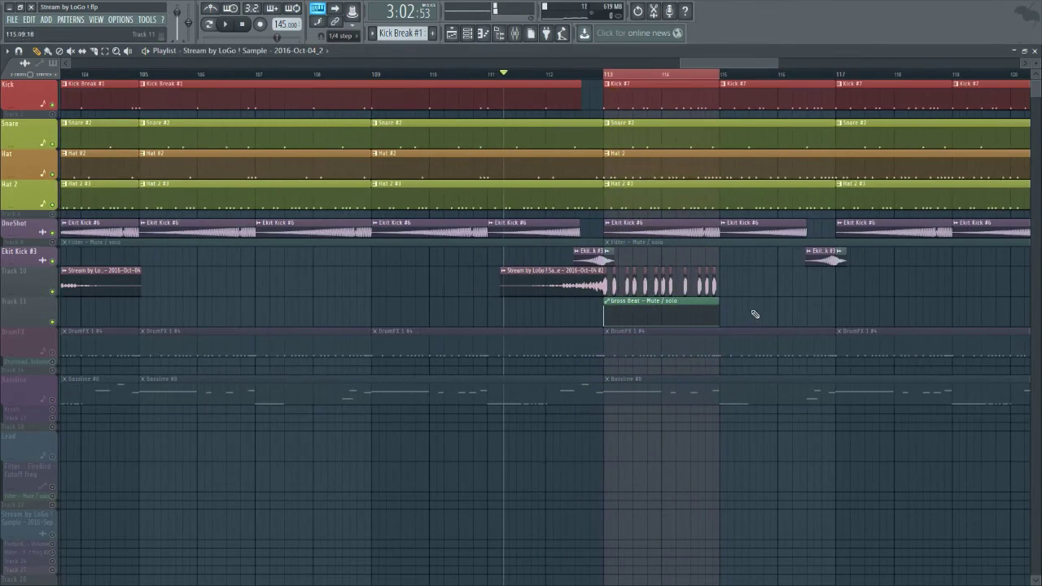
Re-enable all playlist tracks and play the full arrangement from bar 111 through bars 113 and 114
drag(765, 317, 610, 291)
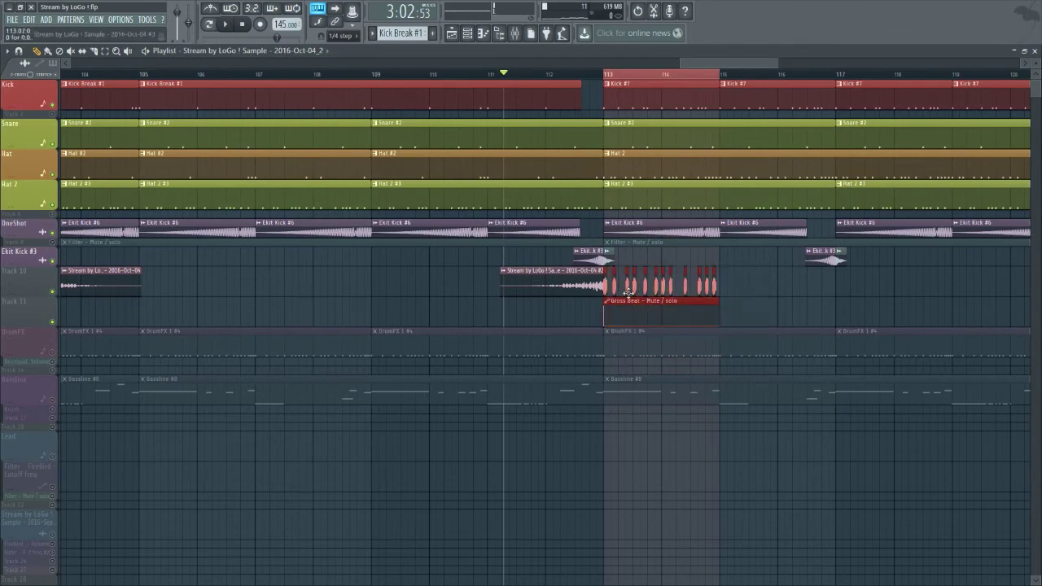
scroll(691, 303, down, 2)
ctrl+click(51, 104)
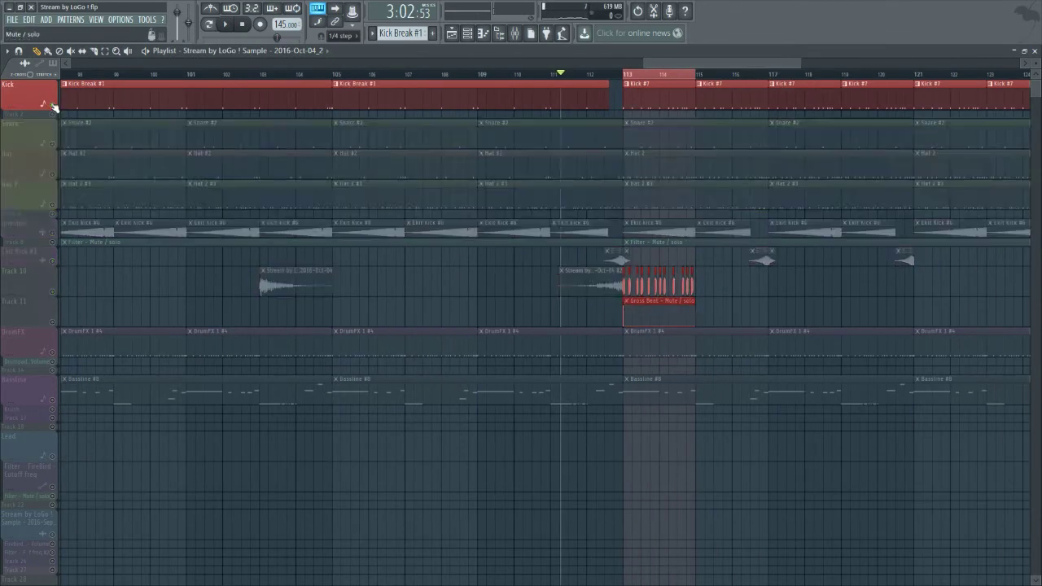
ctrl+click(51, 104)
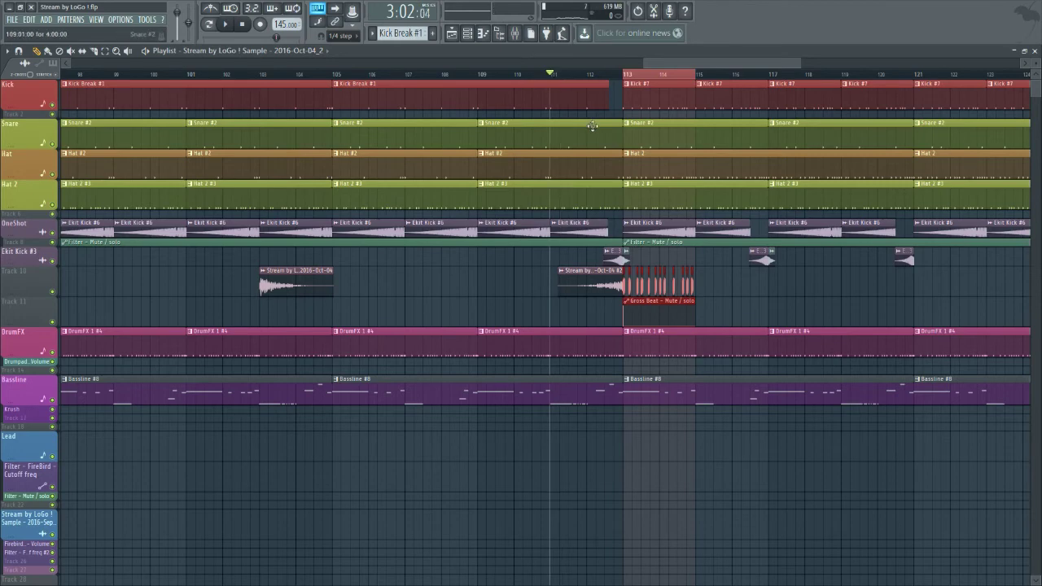
key(space)
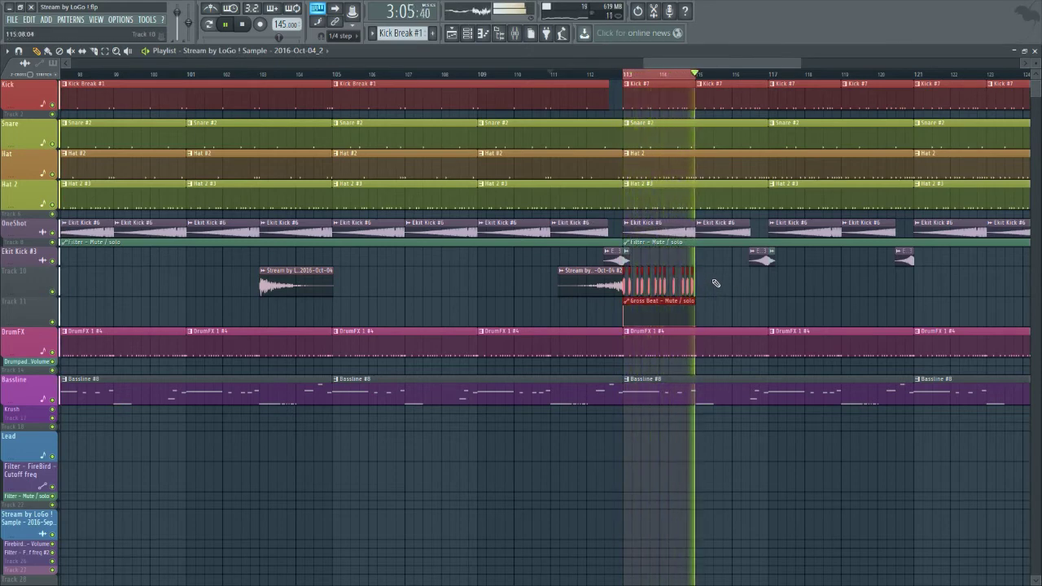
key(space)
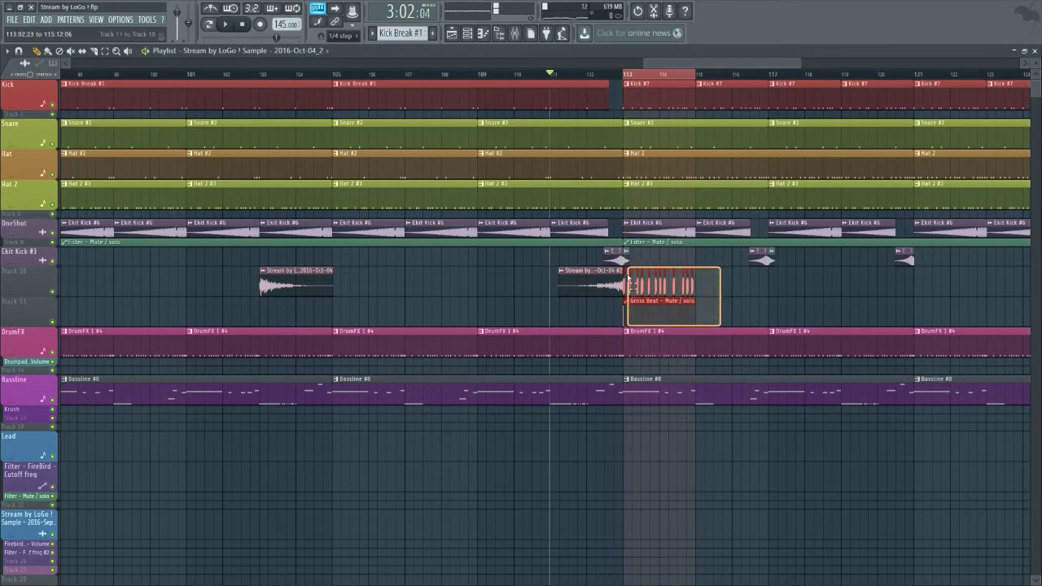
Duplicate the bar 113–114 sample fragments and their Gross Beat automation clip to start at bar 115
click(631, 282)
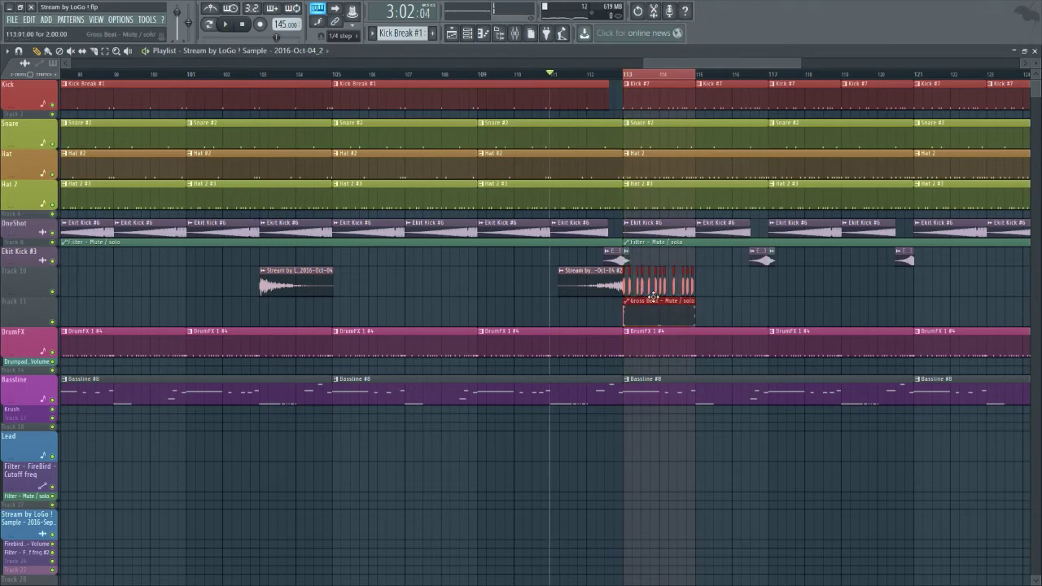
key(ctrl+v)
drag(95, 303, 645, 330)
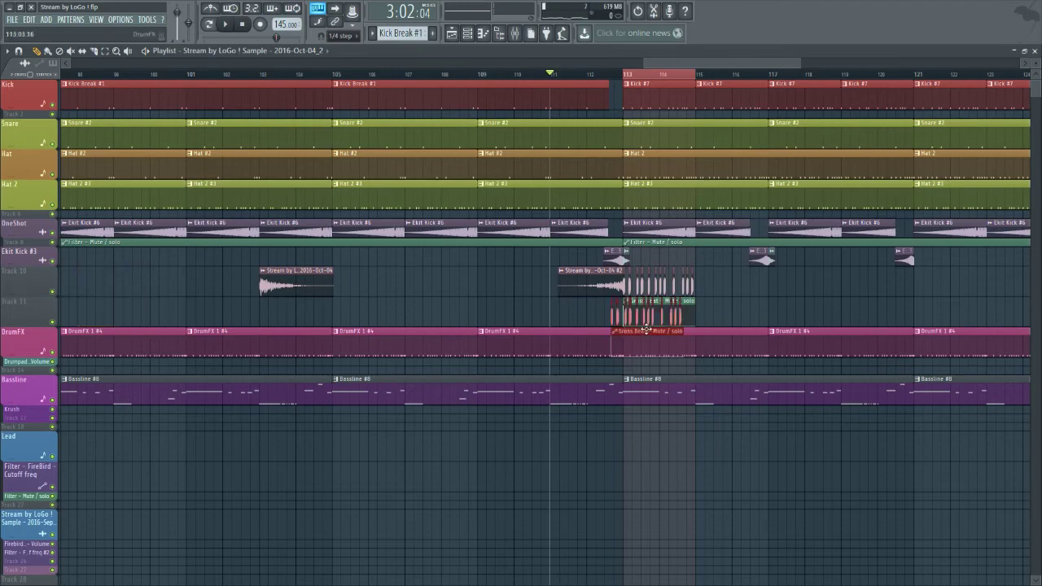
scroll(713, 292, up, 4)
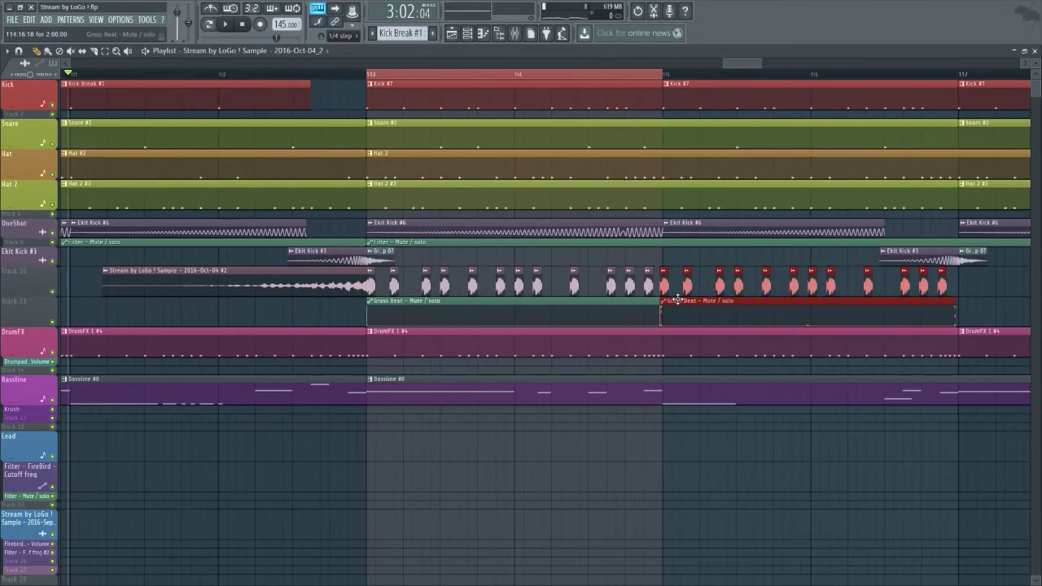
scroll(693, 301, down, 2)
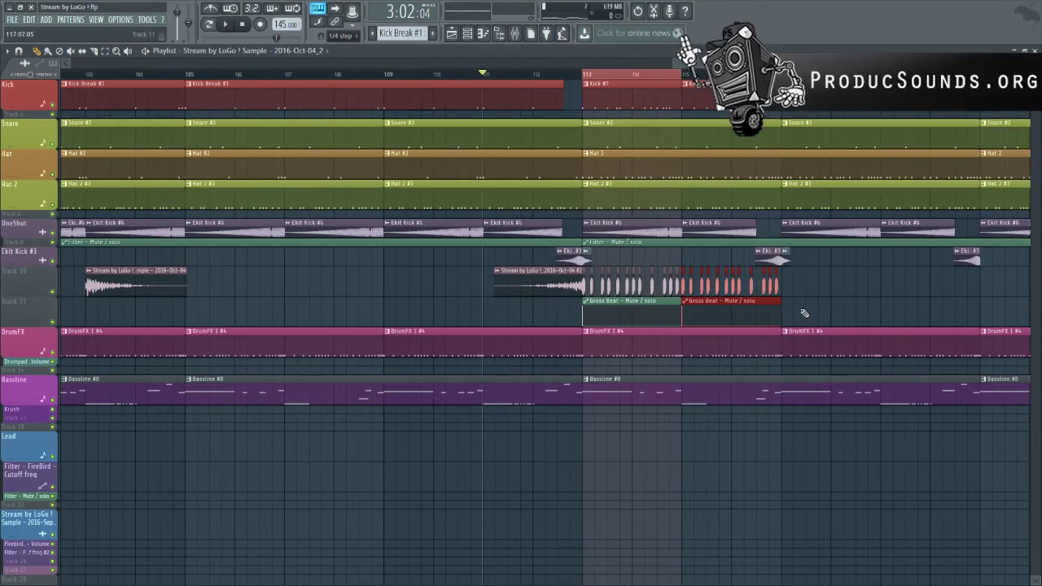
Paste another copy of the fragments and Gross Beat automation clip and align it to bar 117
key(ctrl+v)
drag(118, 298, 827, 301)
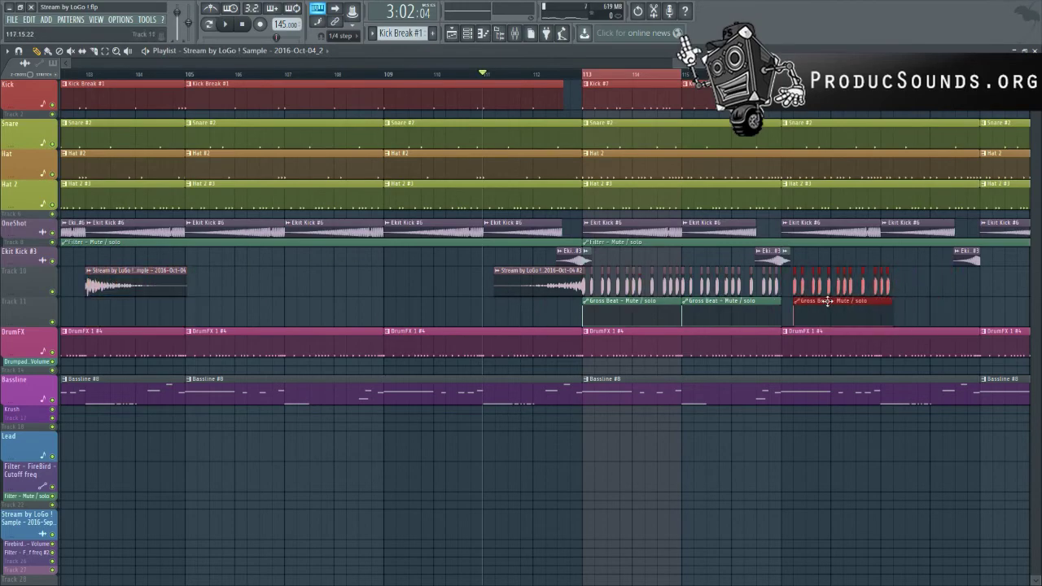
scroll(816, 301, up, 8)
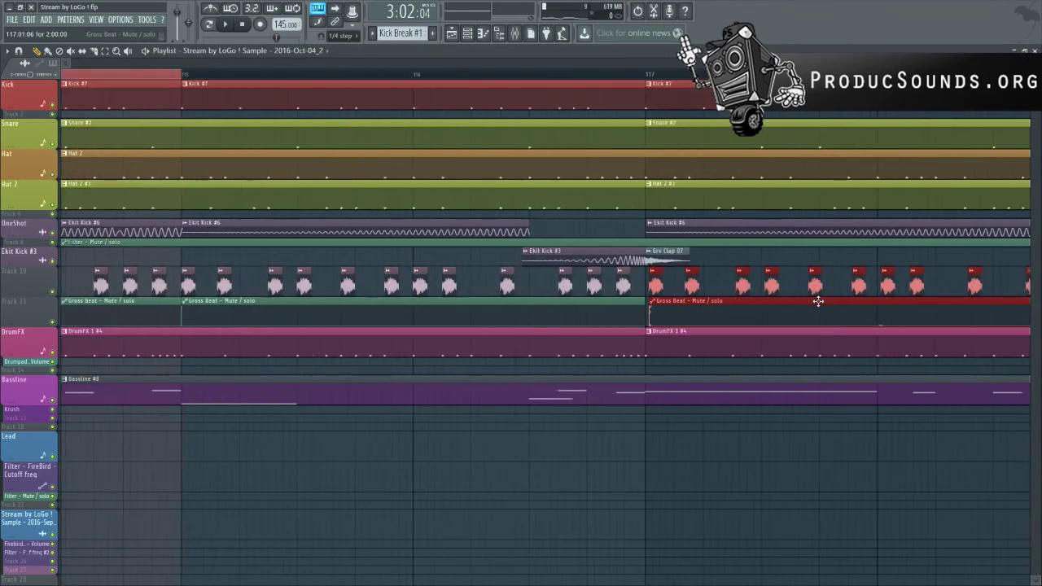
scroll(815, 302, down, 8)
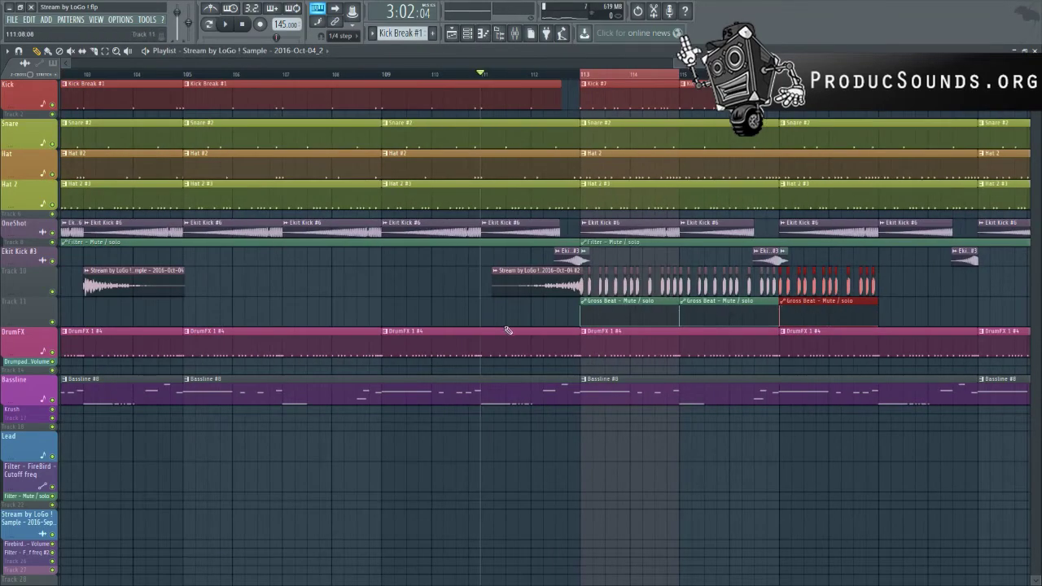
Paste a further copy of the fragments and Gross Beat automation clip starting at bar 119
key(ctrl+v)
drag(93, 303, 885, 289)
scroll(890, 291, down, 5)
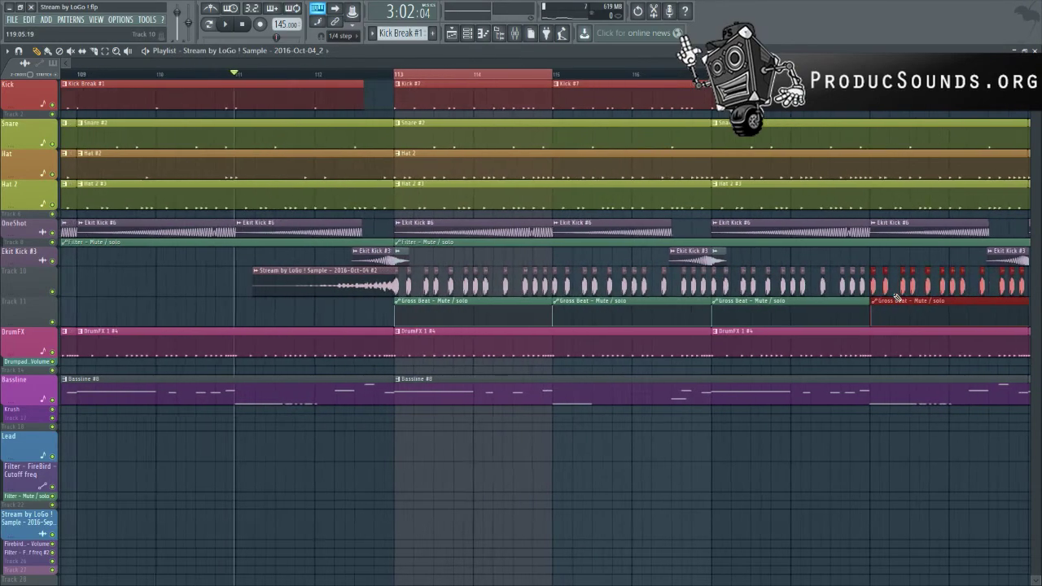
Clear the time selection over bars 113 and 114 and play on through the duplicated fragments
key(space)
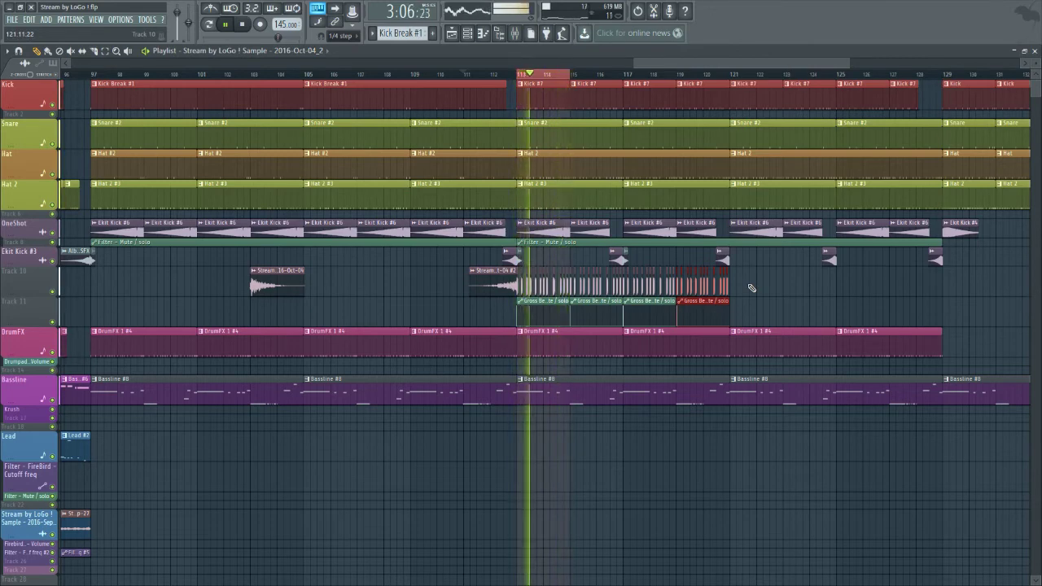
click(587, 79)
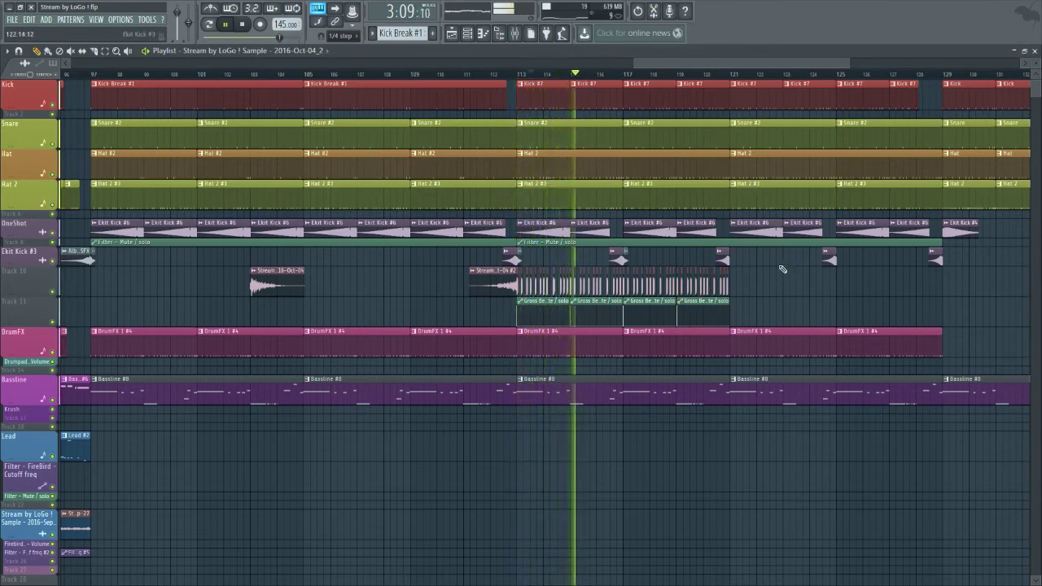
scroll(618, 294, up, 2)
scroll(644, 285, up, 4)
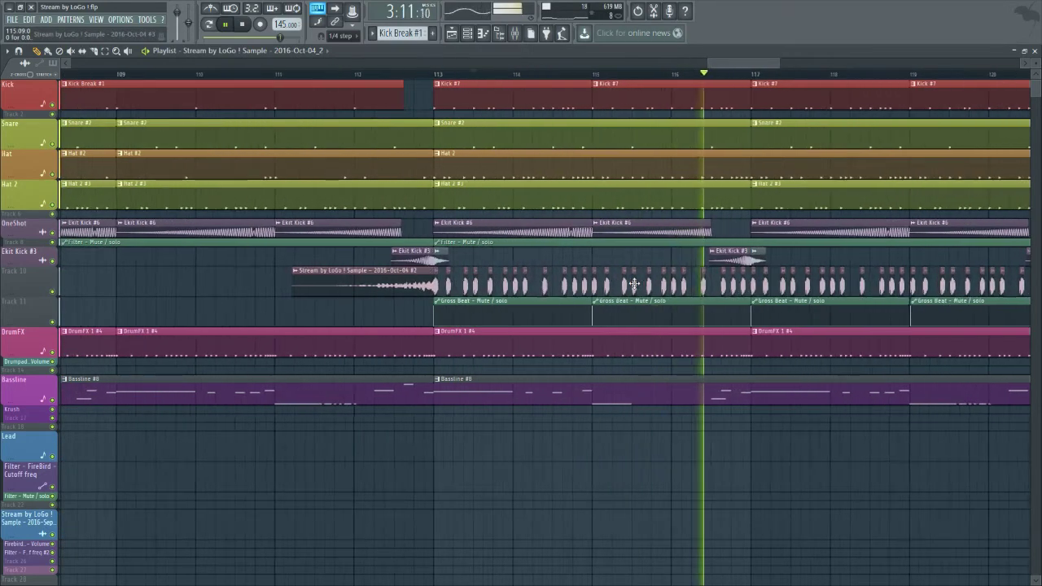
scroll(752, 295, down, 2)
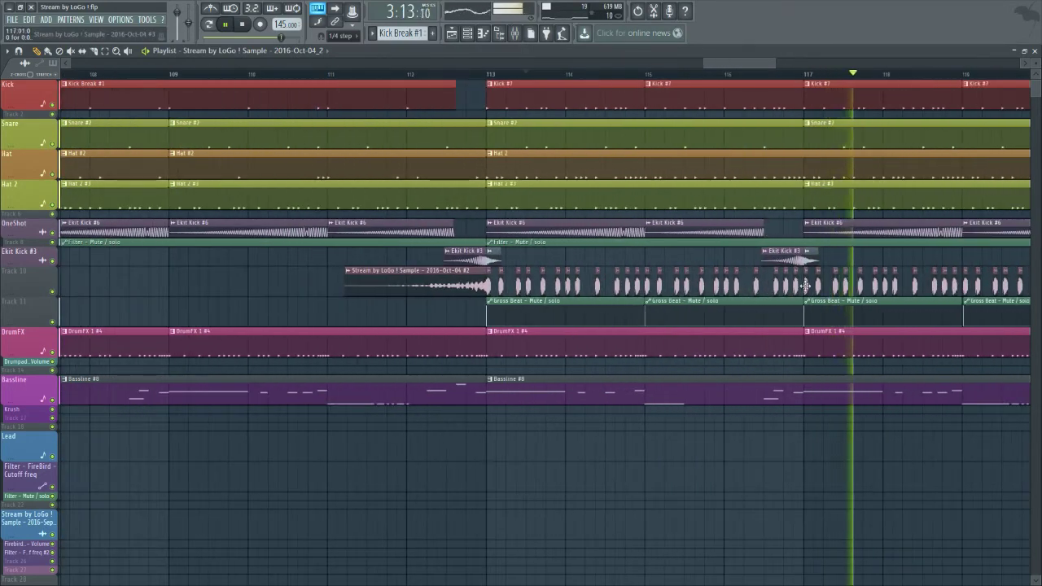
Replay the passage from bar 113 and examine the rhythm of the Track 10 fragments up close
scroll(783, 285, up, 2)
scroll(733, 287, down, 2)
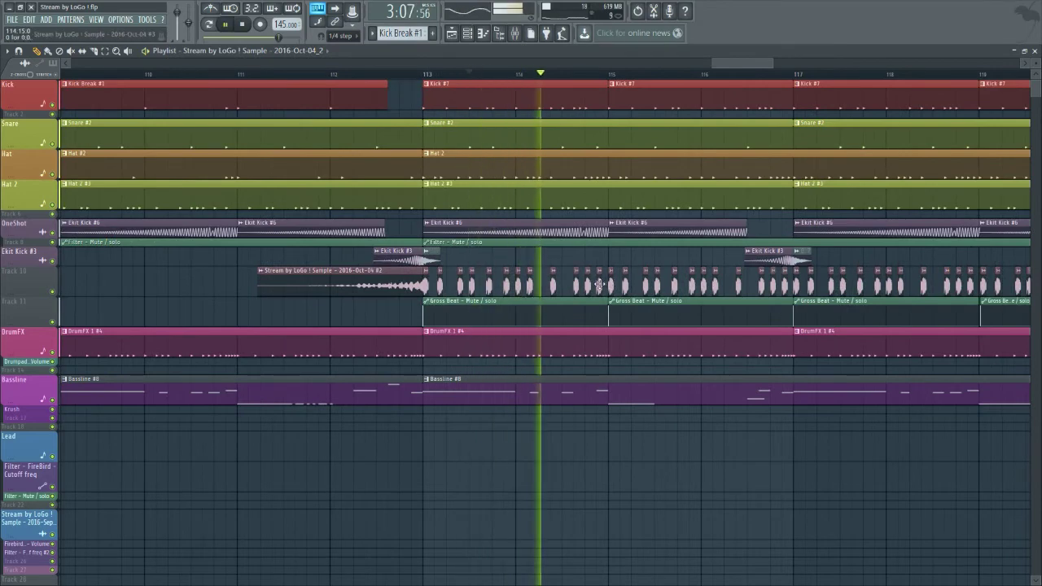
scroll(599, 285, up, 2)
scroll(599, 285, up, 1)
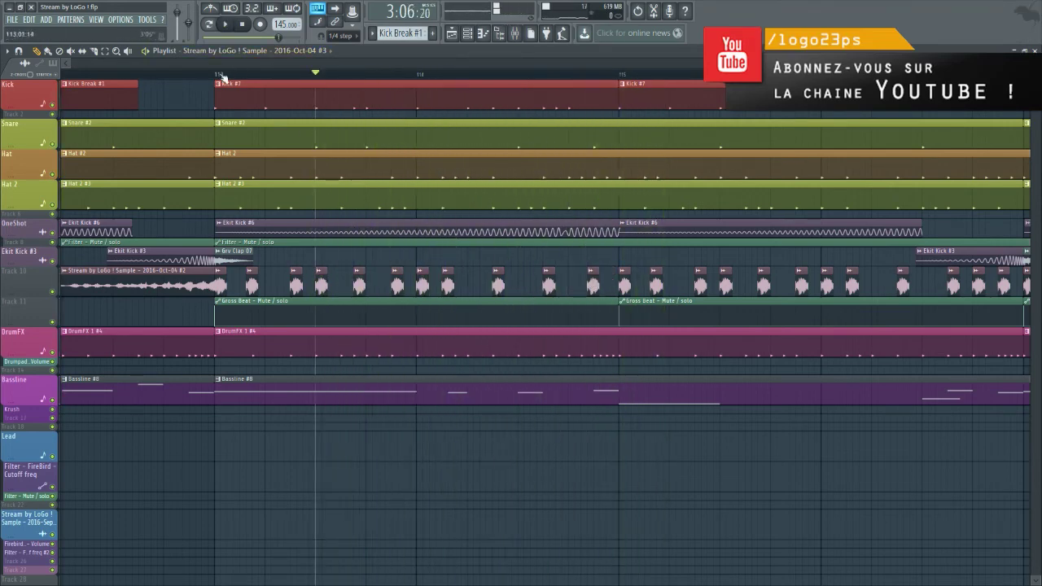
key(space)
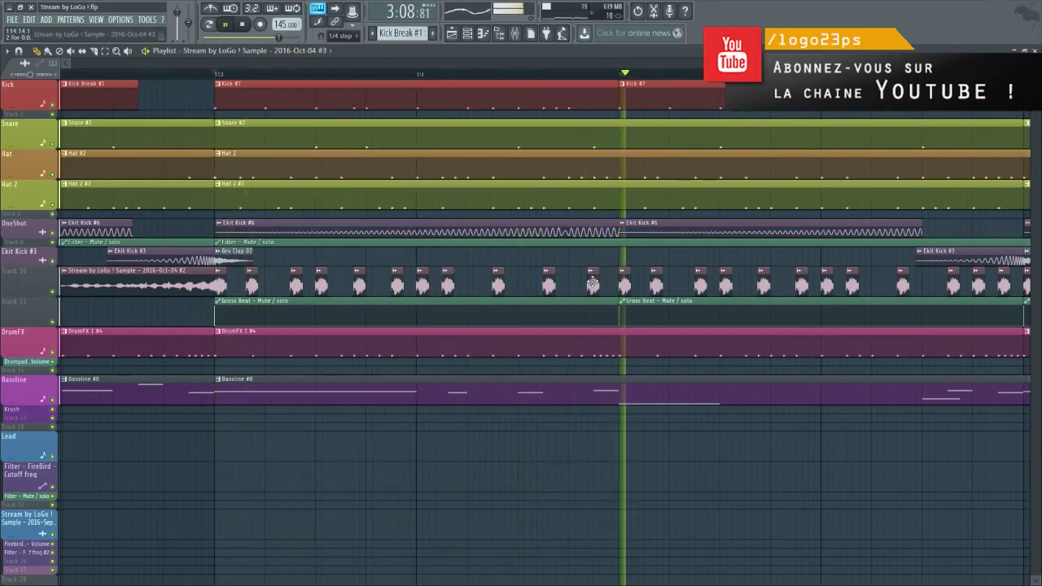
Try an earlier position for the last Track 10 fragment of bar 114 and an extra fragment just before bar 115, auditioning each
key(space)
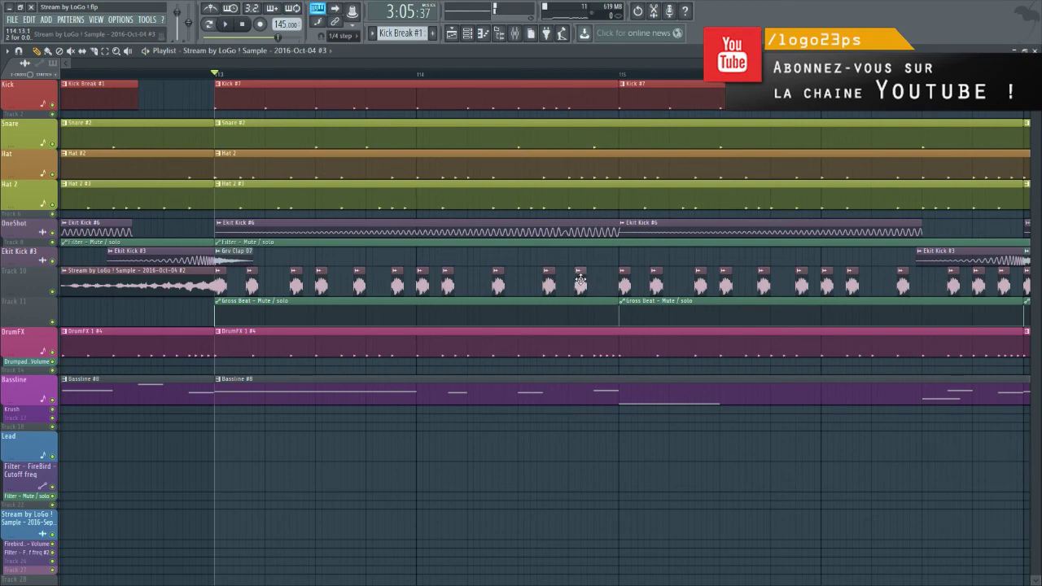
key(space)
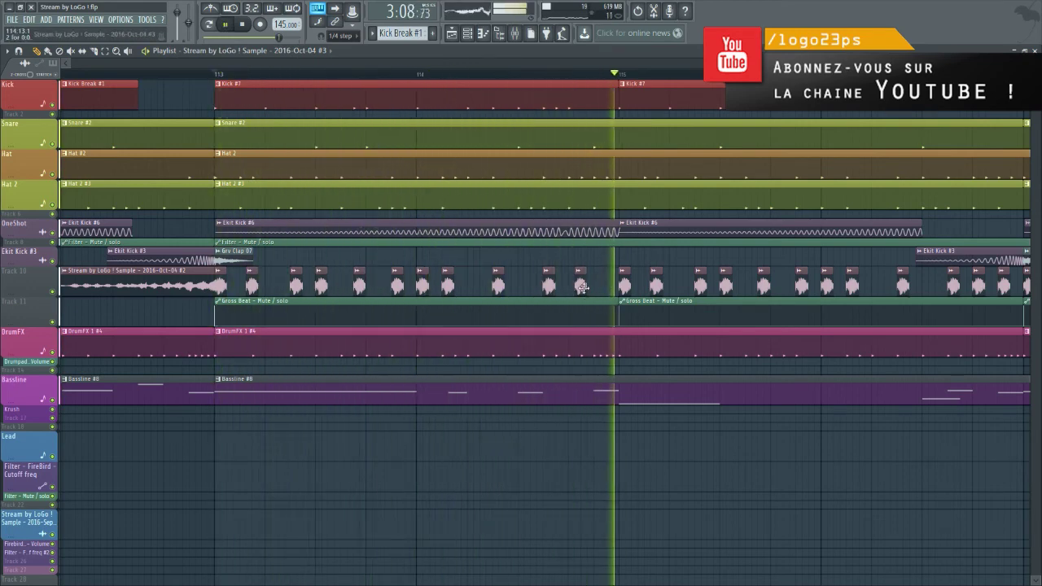
key(space)
key(space)
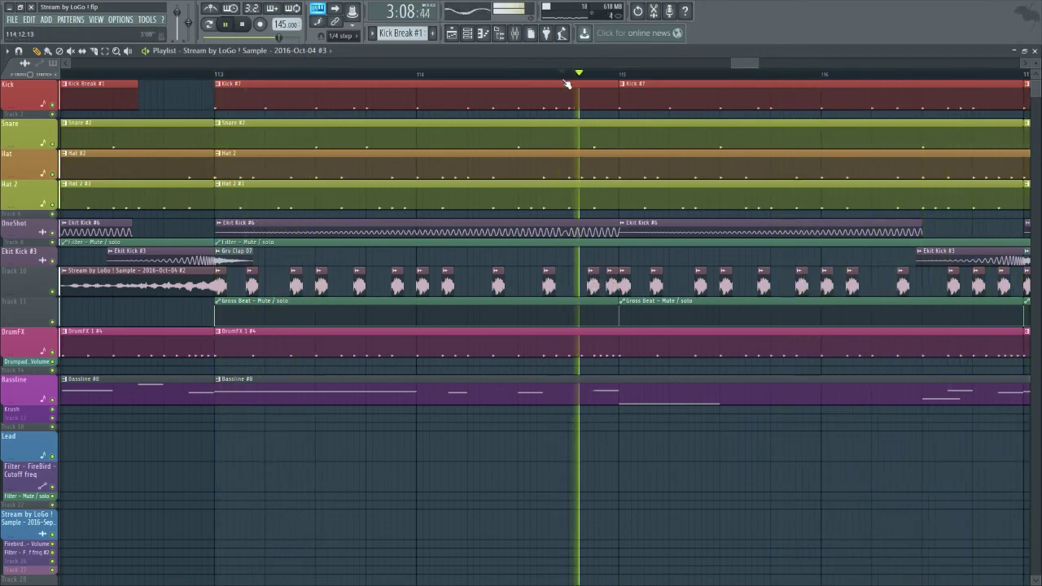
key(space)
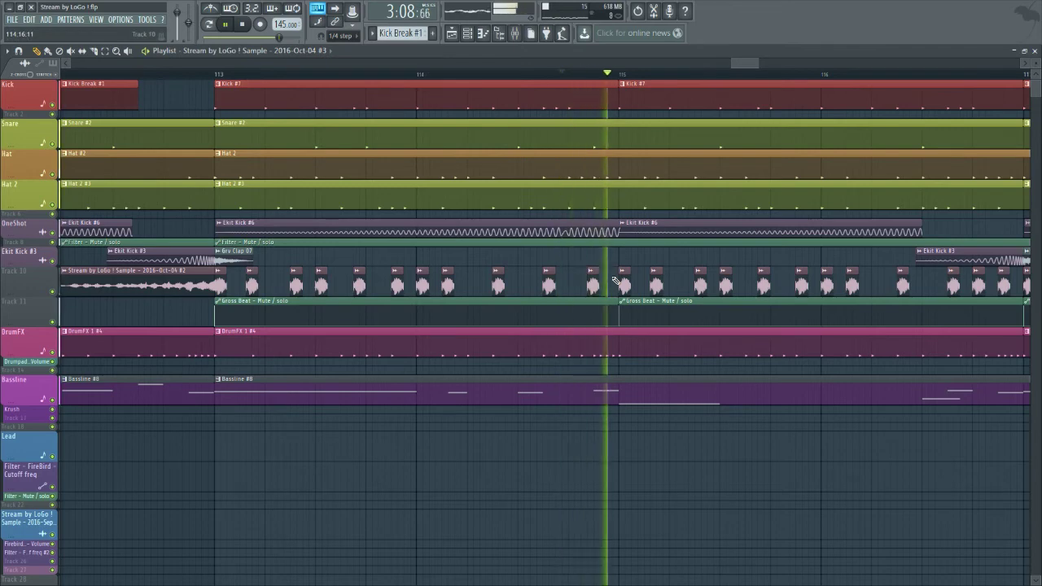
key(space)
Move the last Track 10 fragment before bar 115 closer to the preceding fragment and audition it from bar 114
click(484, 74)
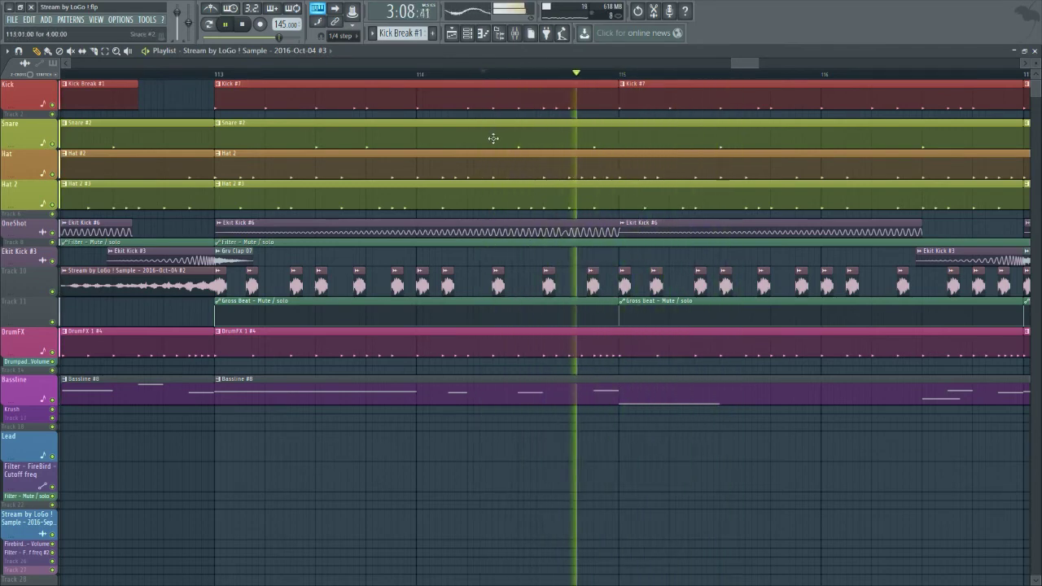
key(space)
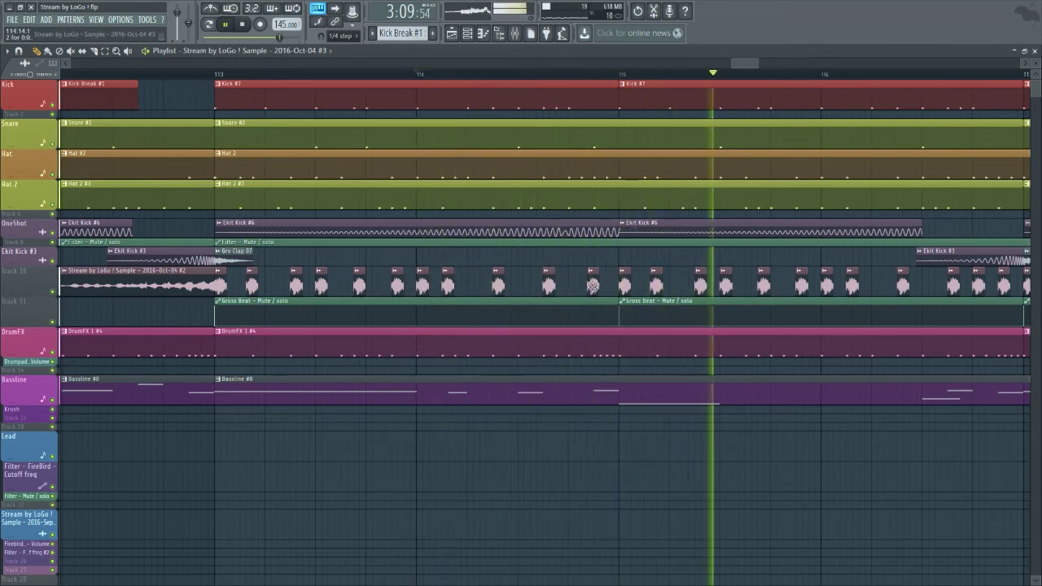
key(space)
key(space)
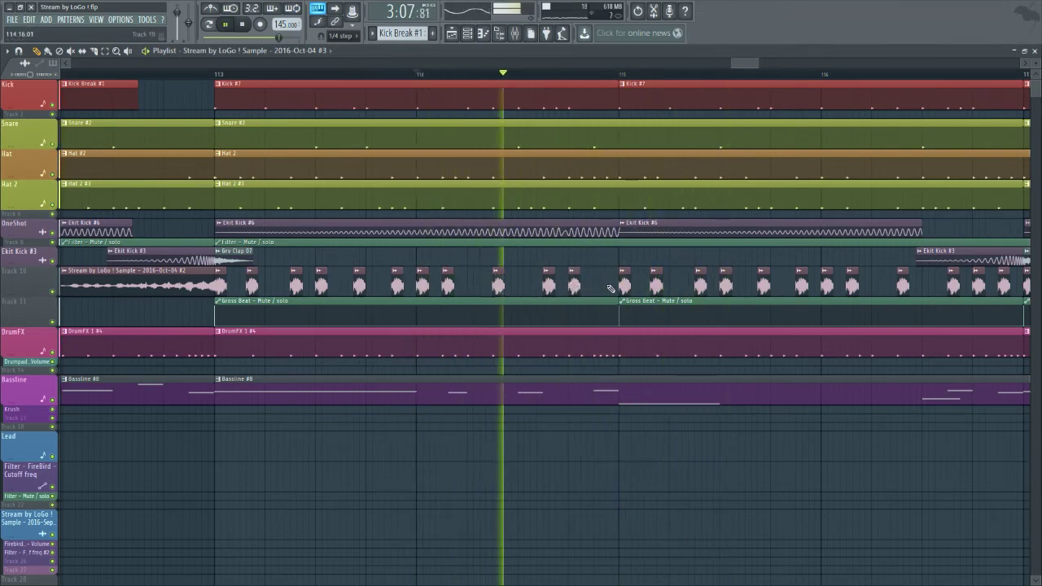
Try an extra fragment near the end of bar 114 on Track 10, auditioning it at two positions
key(space)
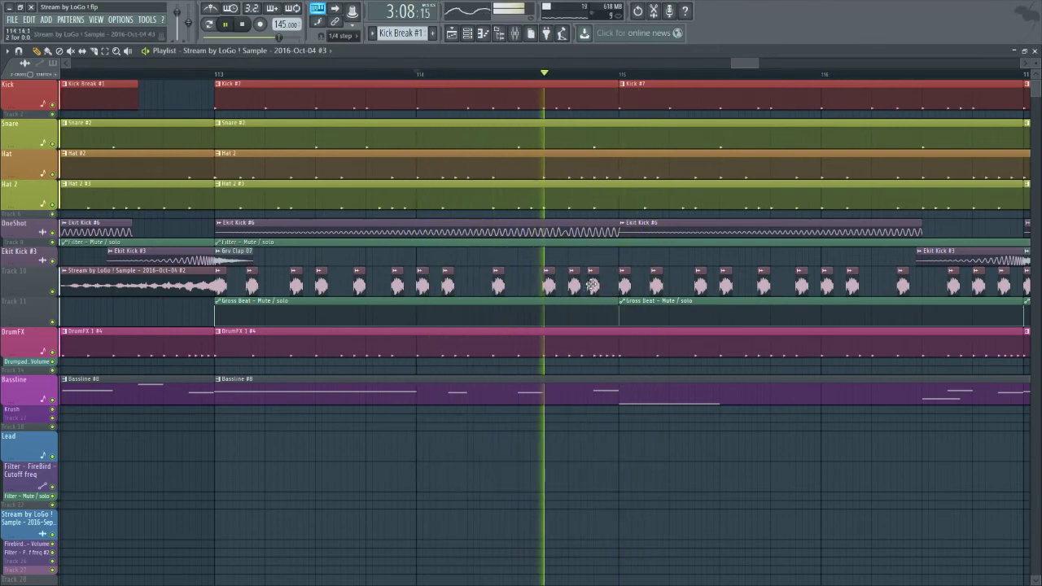
key(space)
key(space)
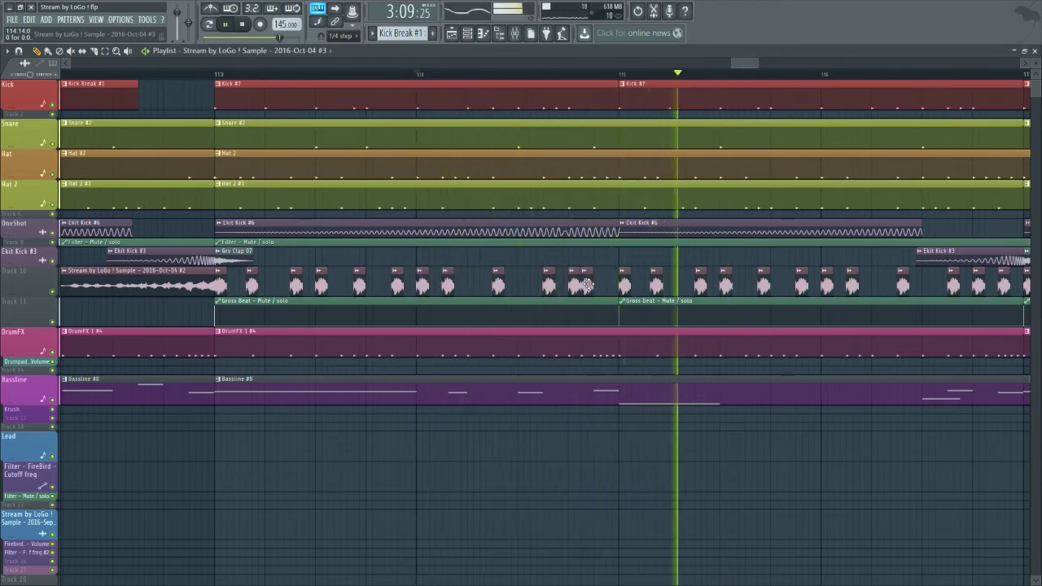
key(space)
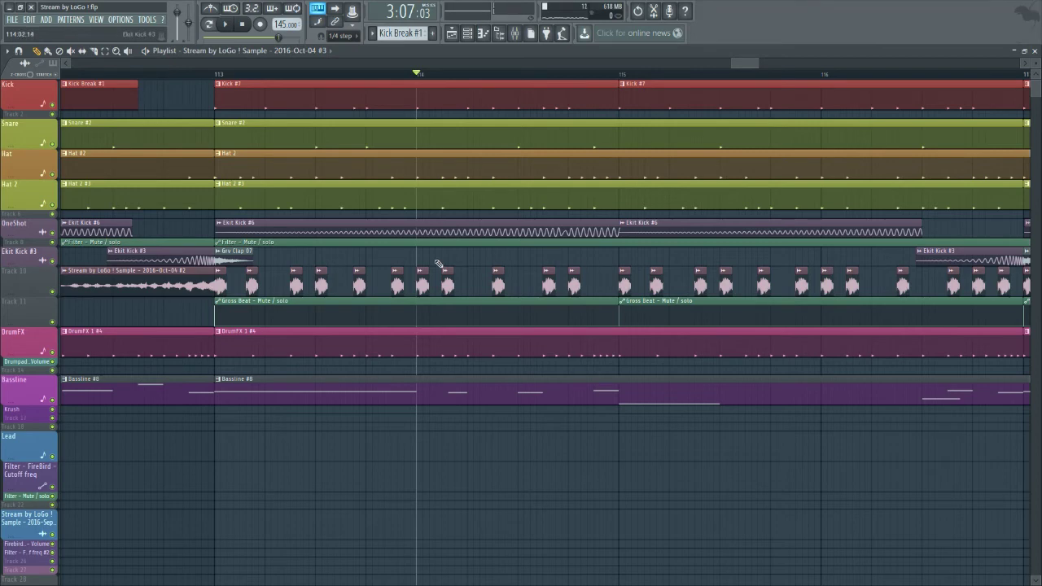
Replay from bar 114 and check the rhythm of the Track 10 fragments across the following bars
key(space)
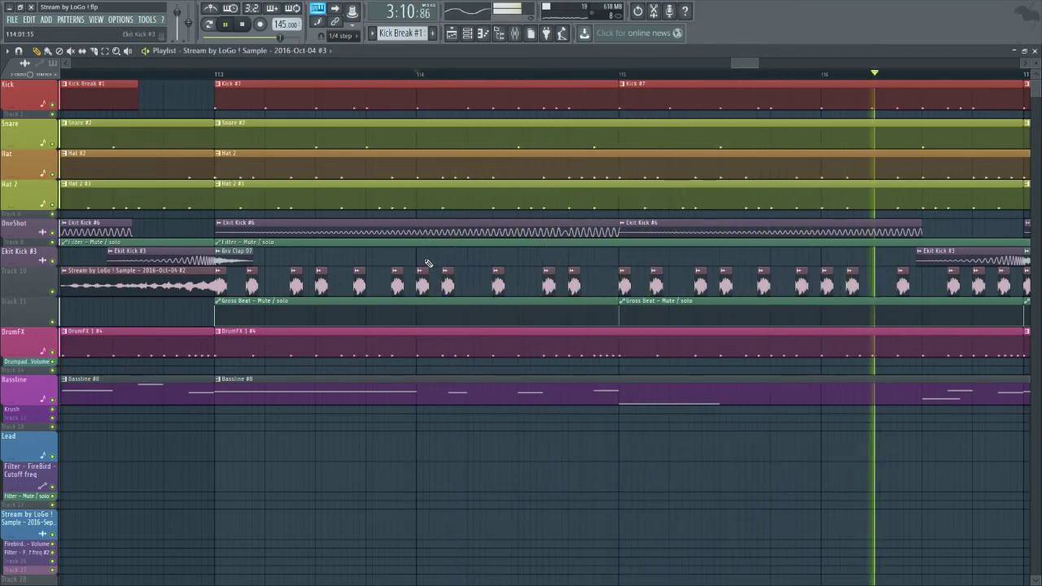
key(space)
ctrl+scroll(513, 317, down, 2)
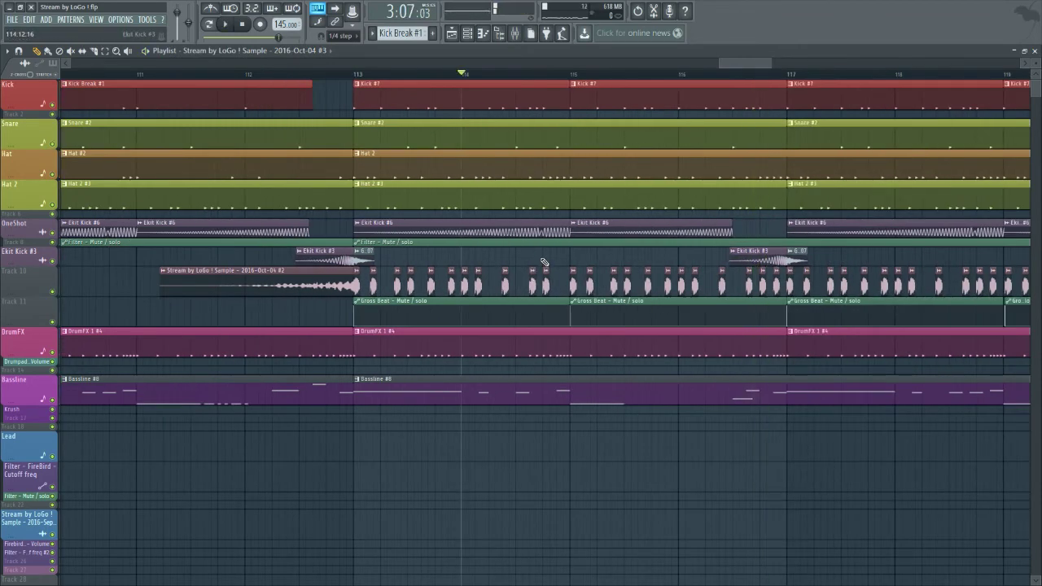
key(space)
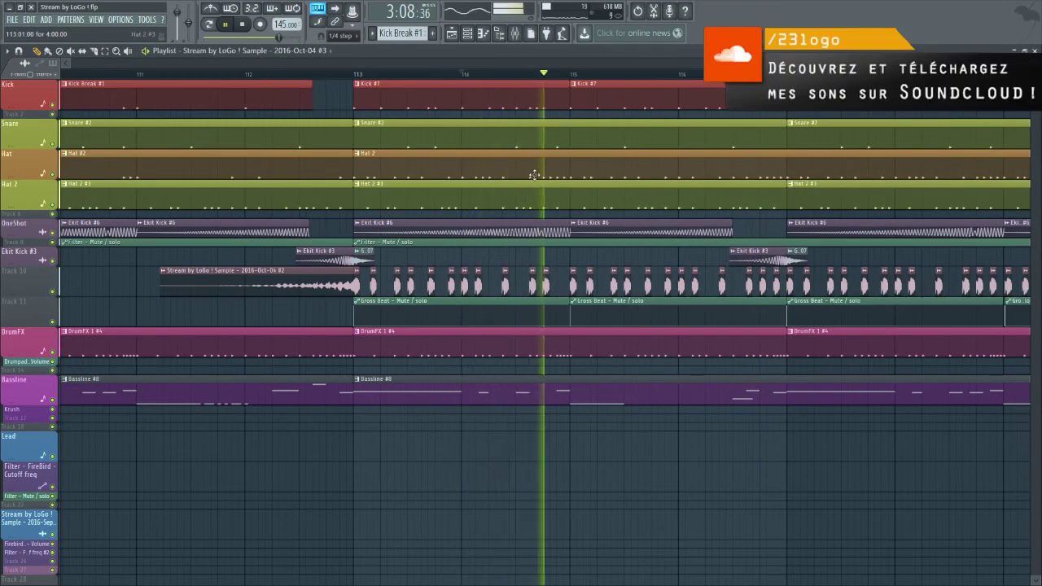
key(space)
Open the DigitD distortion of the Blublublu 1 mixer track and move its window clear of the mixer
click(517, 34)
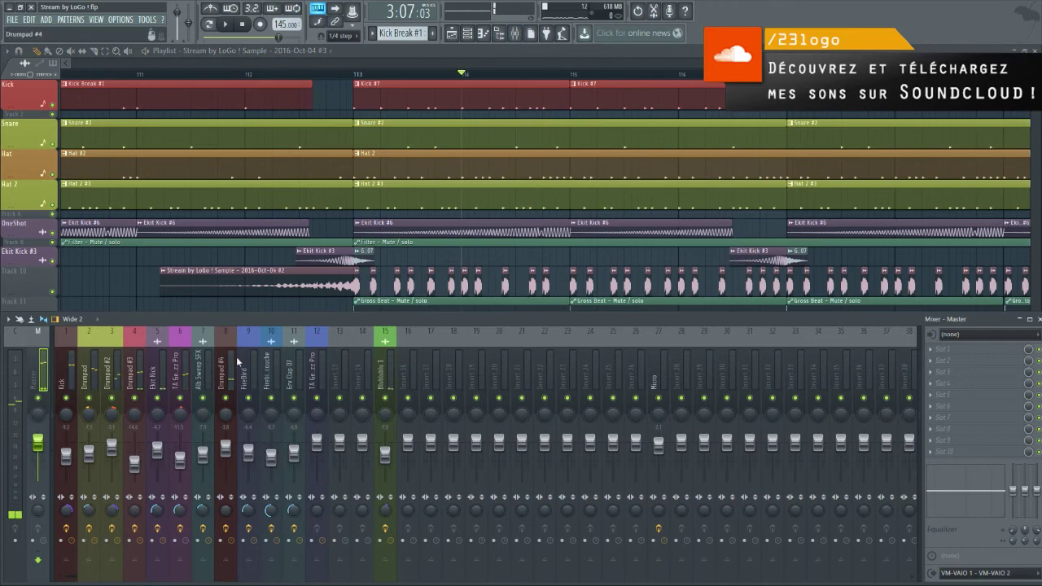
click(381, 374)
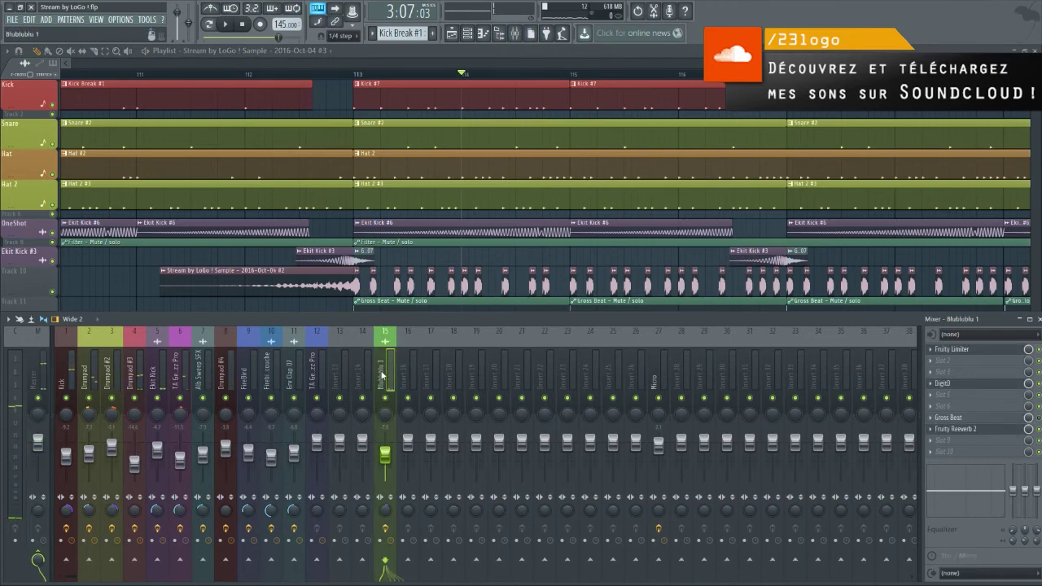
click(963, 386)
drag(565, 135, 233, 98)
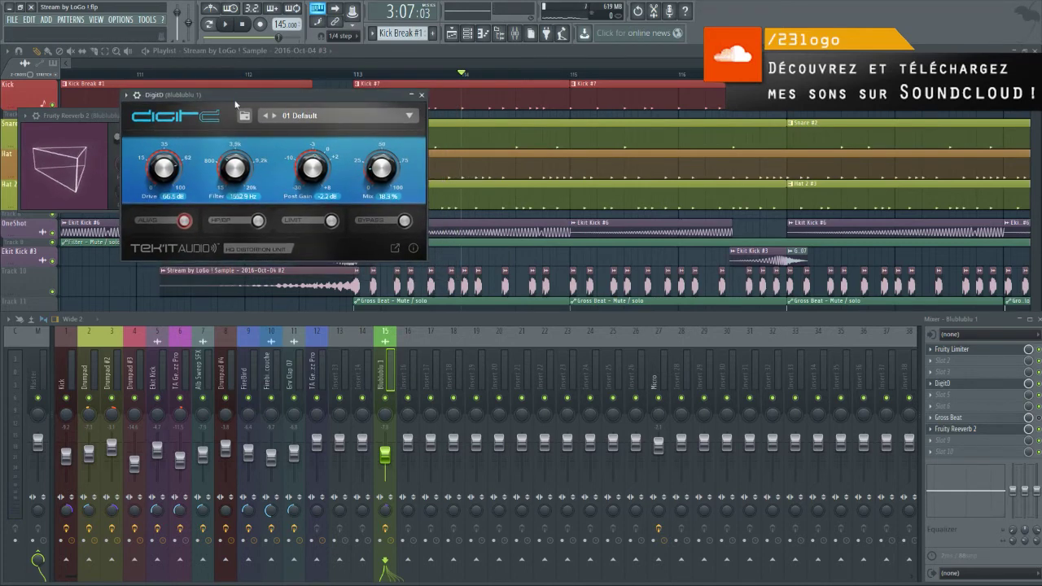
Insert Fruity Filter between Gross Beat and Fruity Reeverb 2 on the Blublublu 1 mixer track
click(938, 440)
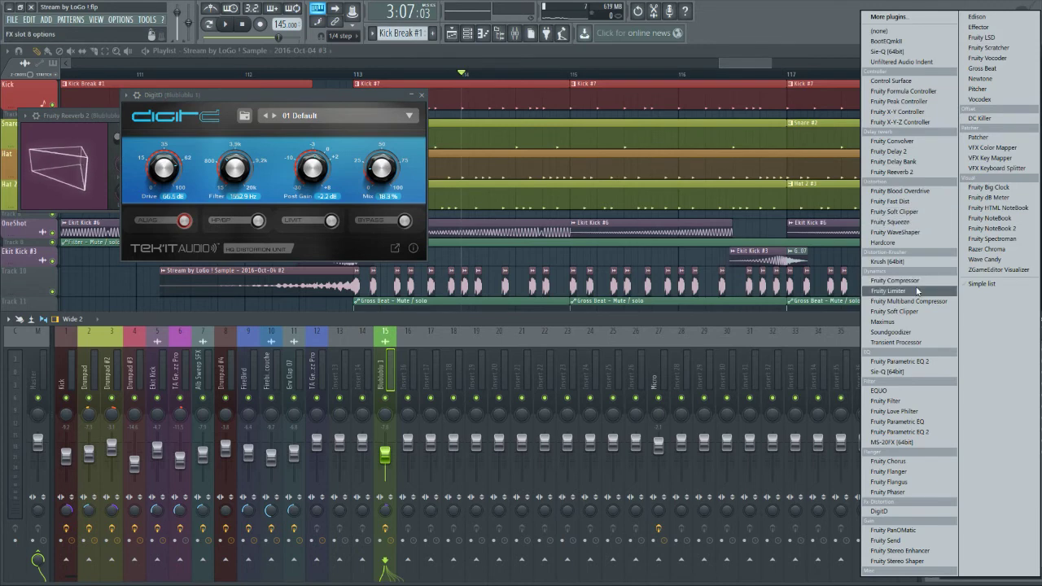
click(912, 399)
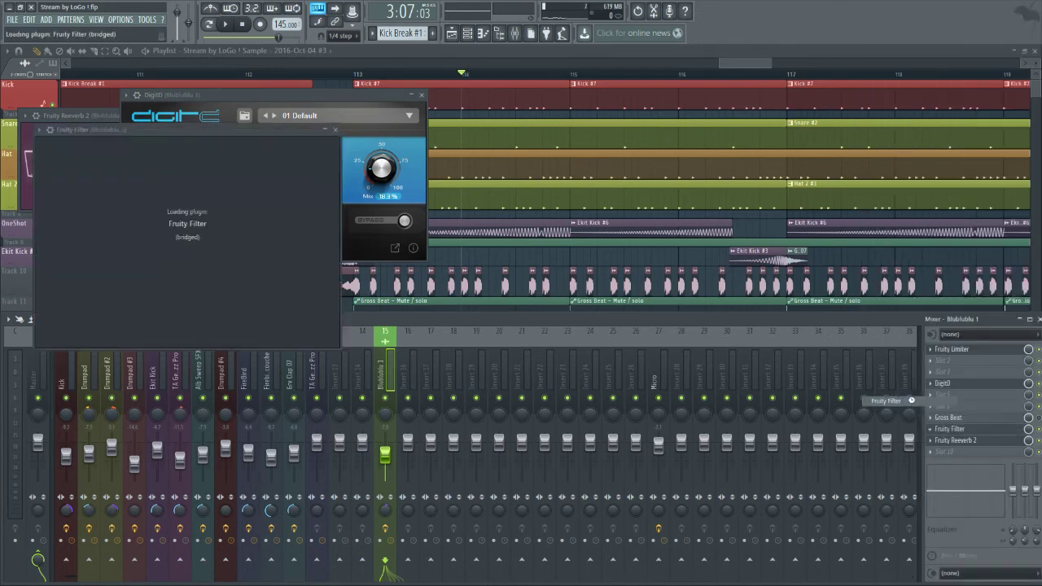
drag(179, 136, 408, 178)
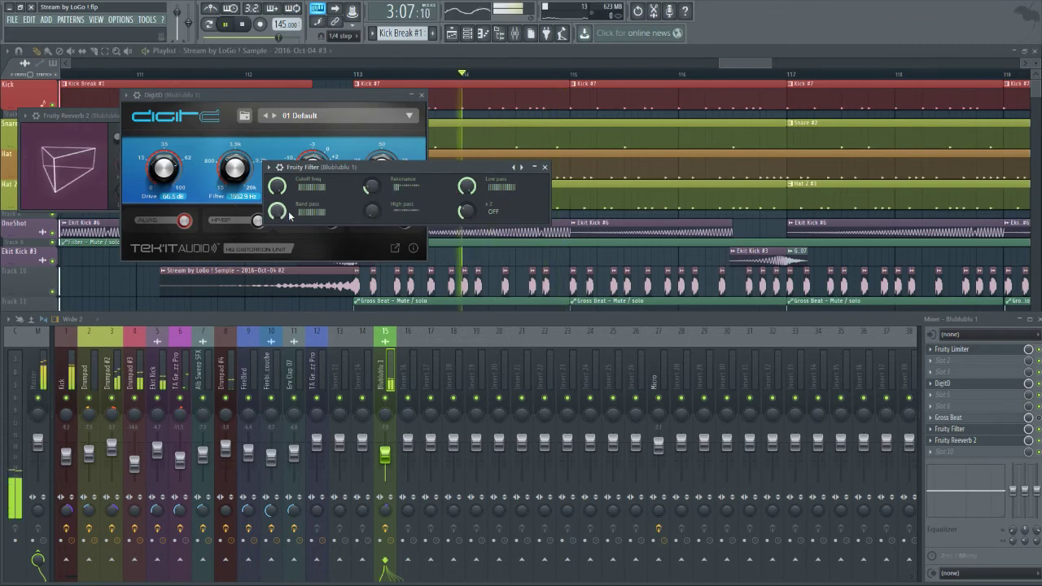
Select bars 113 and 114 as the loop range, solo Track 10 and start playback
double_click(524, 54)
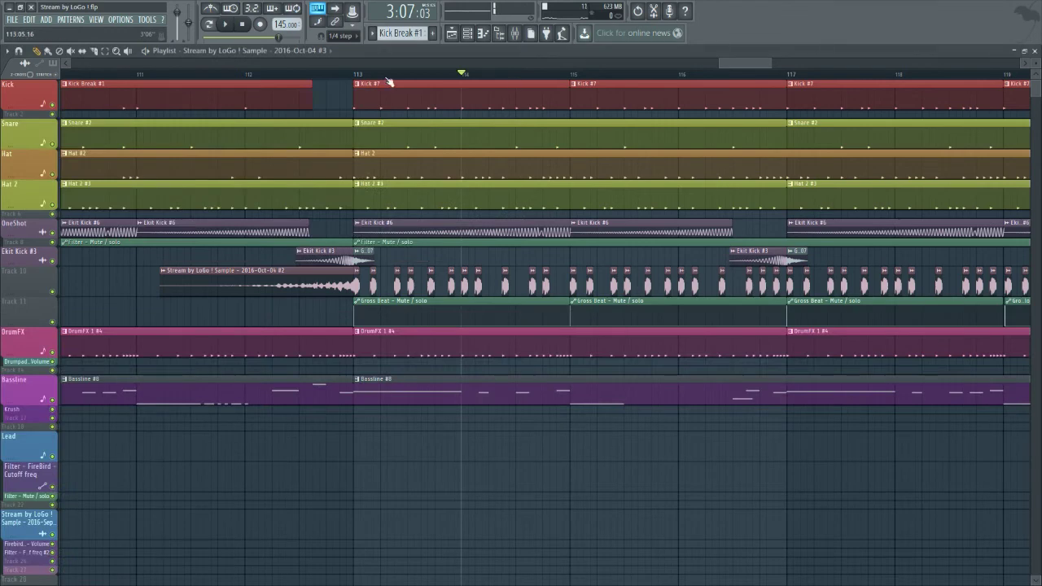
click(355, 74)
drag(358, 75, 542, 85)
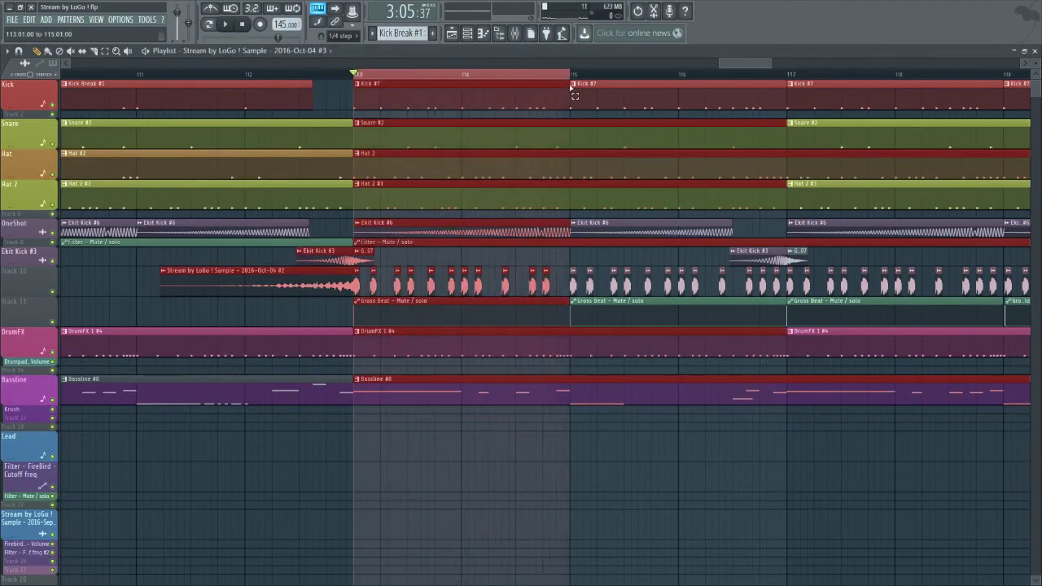
right_click(52, 292)
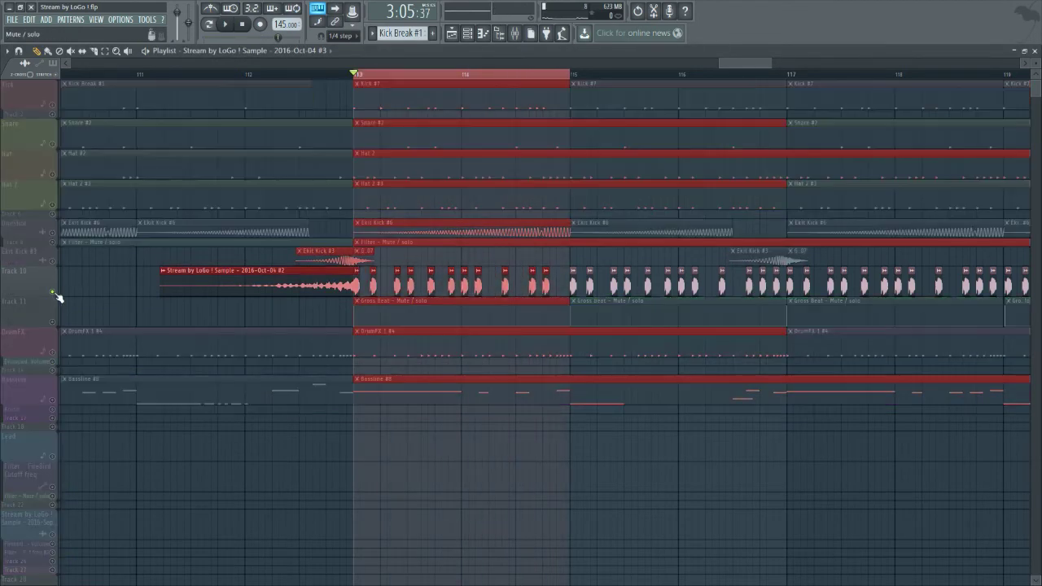
key(space)
Shape the Blublublu 1 Fruity Filter by ear, adjusting cutoff, resonance and band pass, adding slight high pass and switching x2 off
click(514, 32)
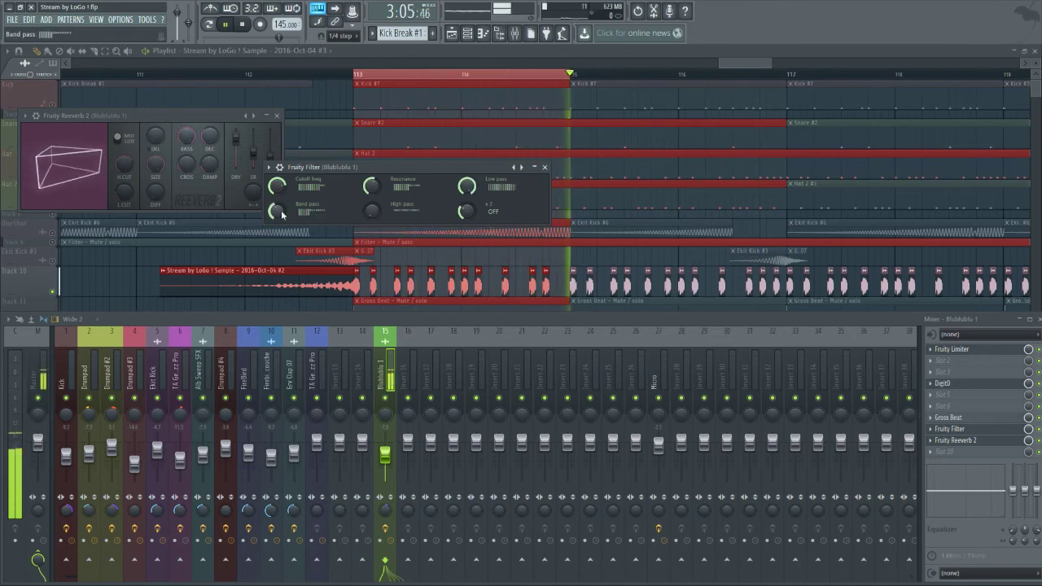
drag(279, 186, 279, 184)
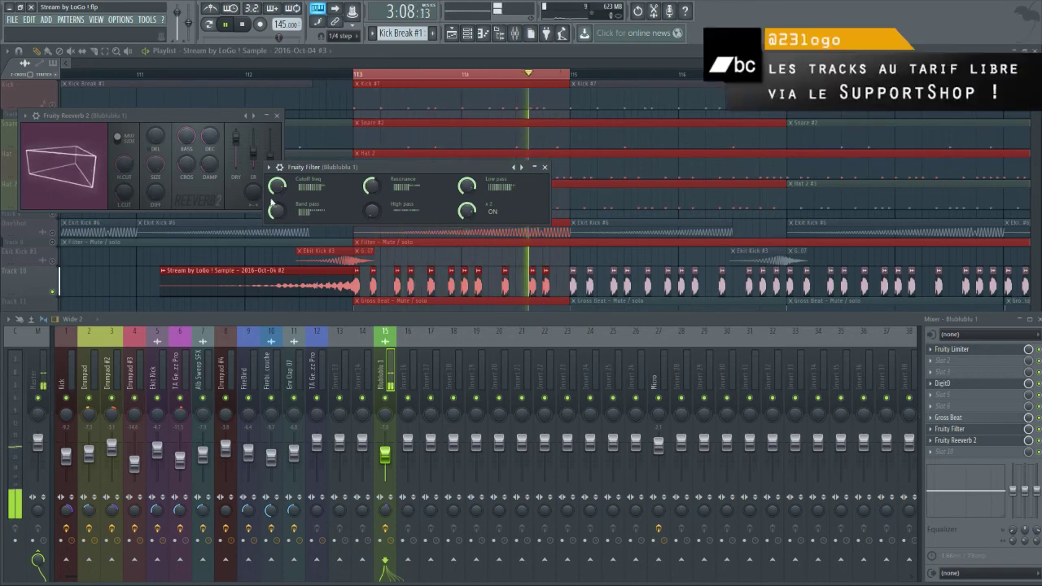
drag(279, 186, 279, 185)
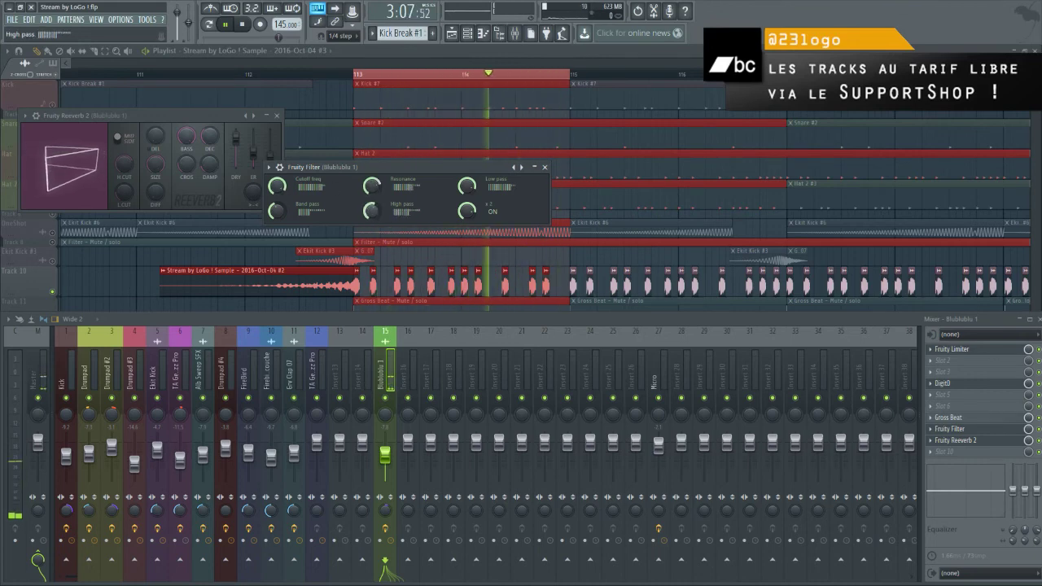
drag(371, 210, 371, 219)
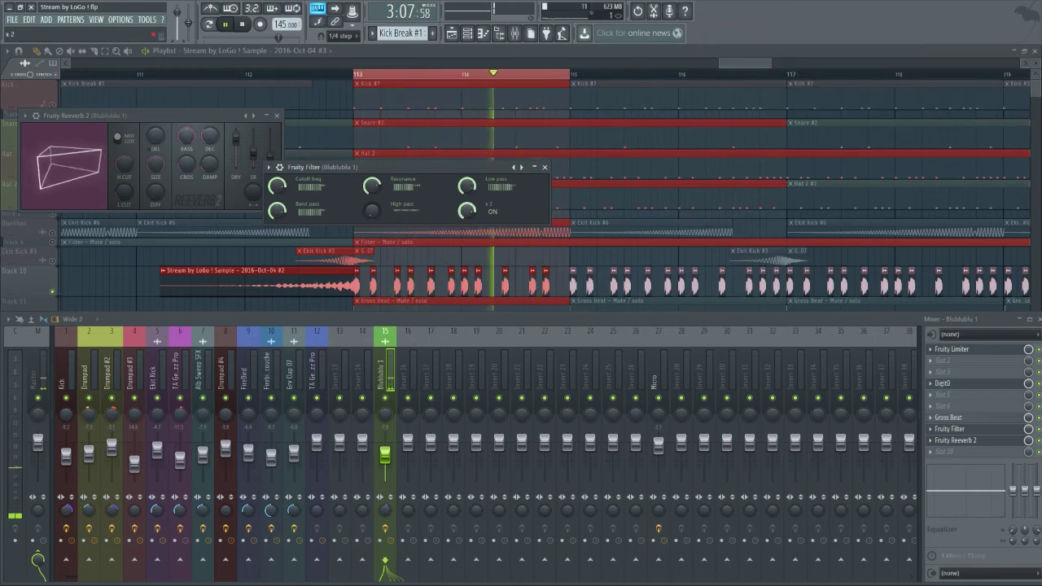
click(466, 211)
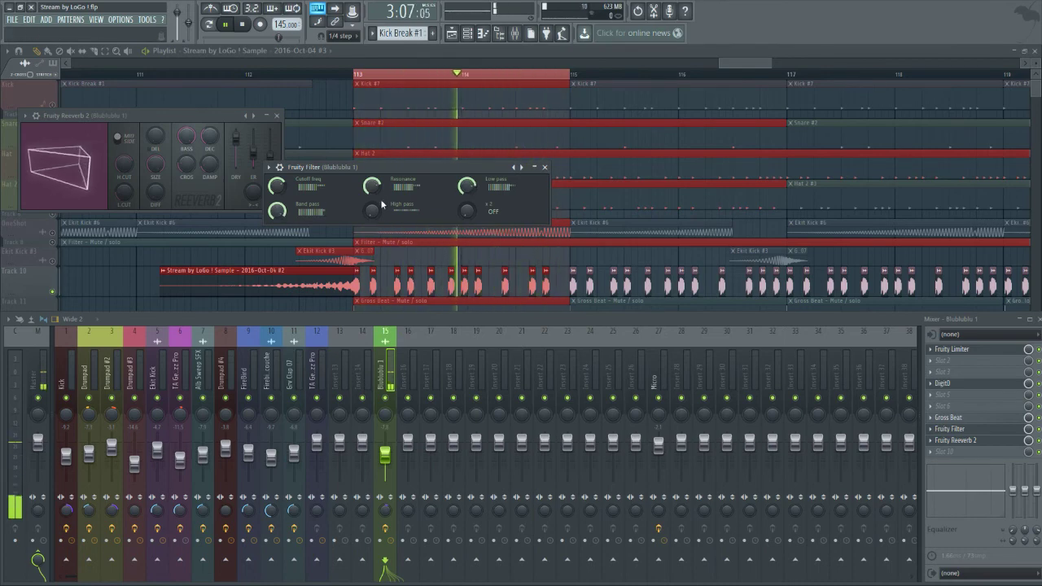
drag(382, 205, 382, 220)
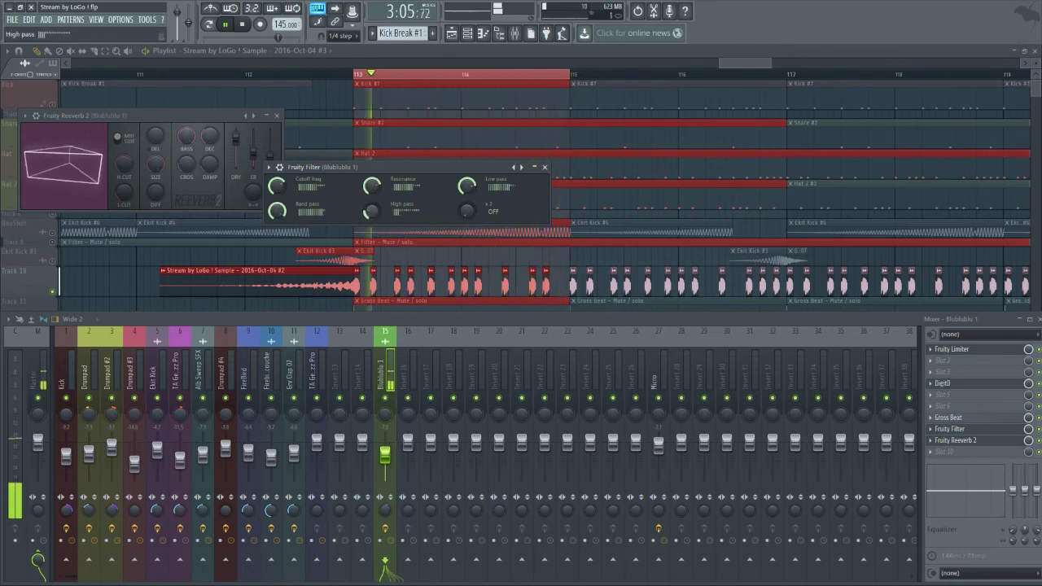
key(space)
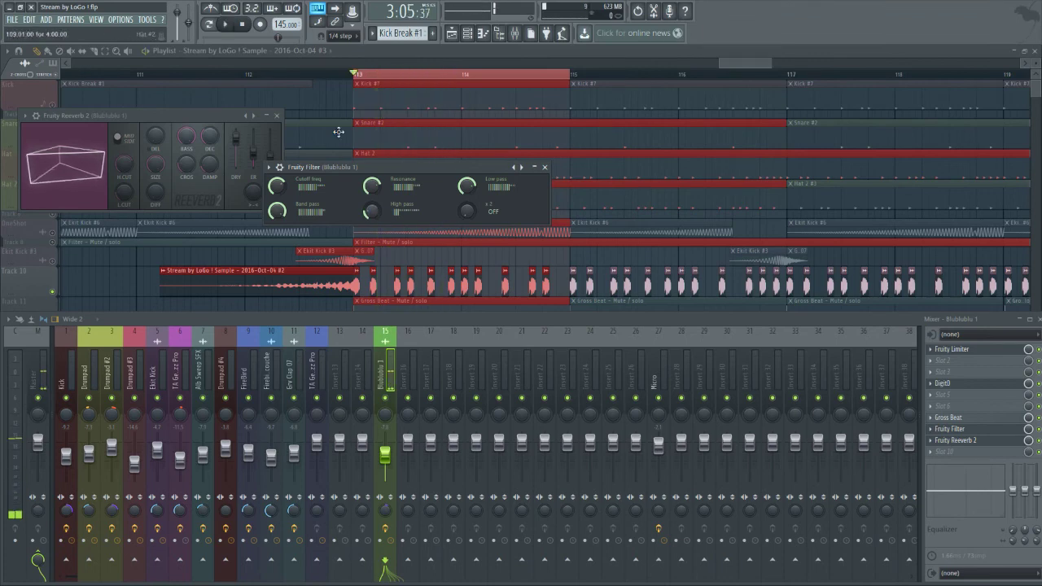
Unsolo Track 10 to restore all playlist tracks and play bars 113 and 114 in the full mix
double_click(380, 53)
right_click(56, 106)
right_click(59, 110)
key(space)
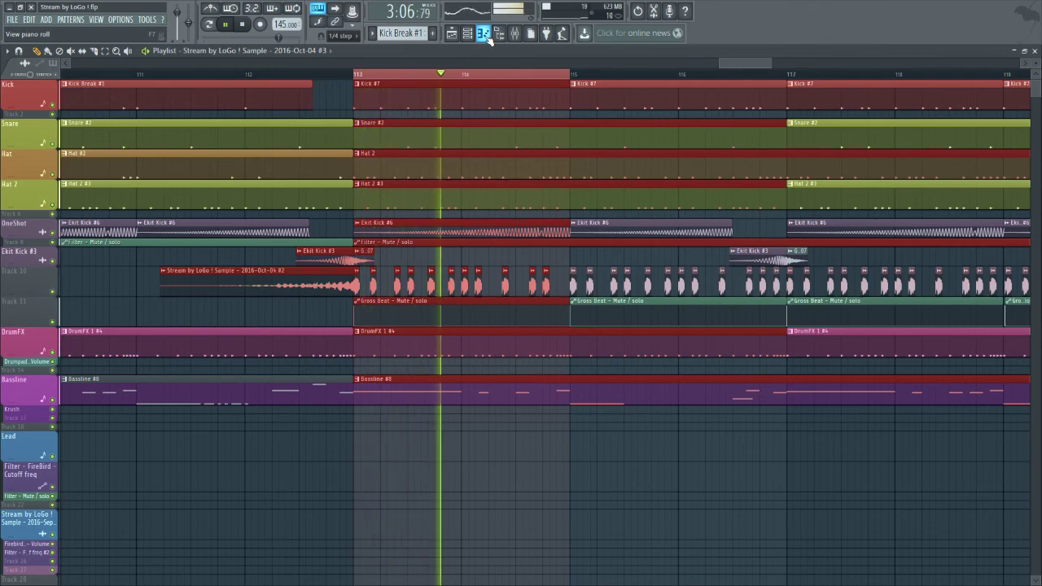
Open the channel settings of the Track 10 fragment sample and adjust its volume while auditioning the loop in the full mix
key(space)
key(F9)
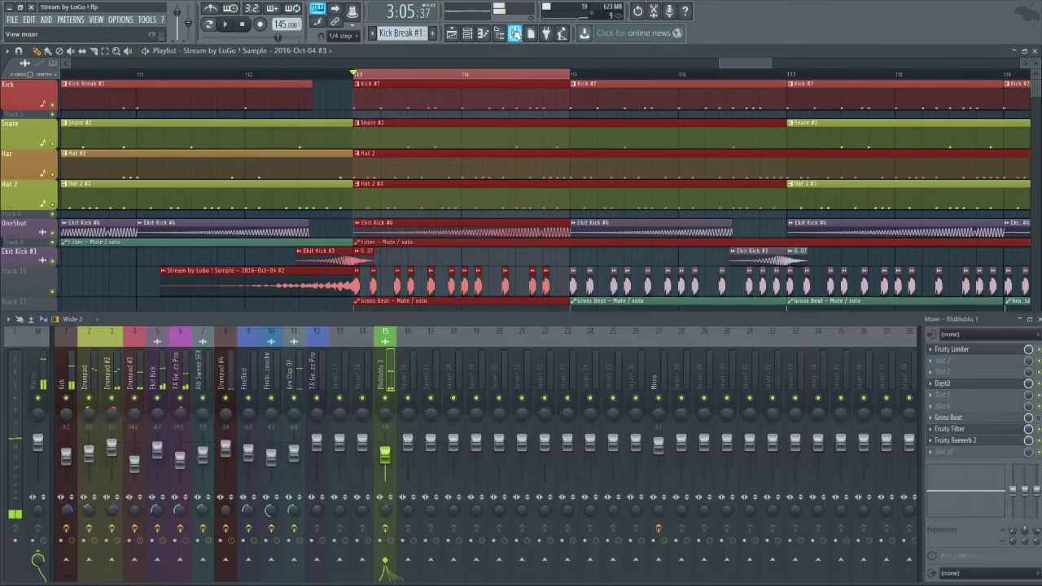
key(F9)
double_click(397, 285)
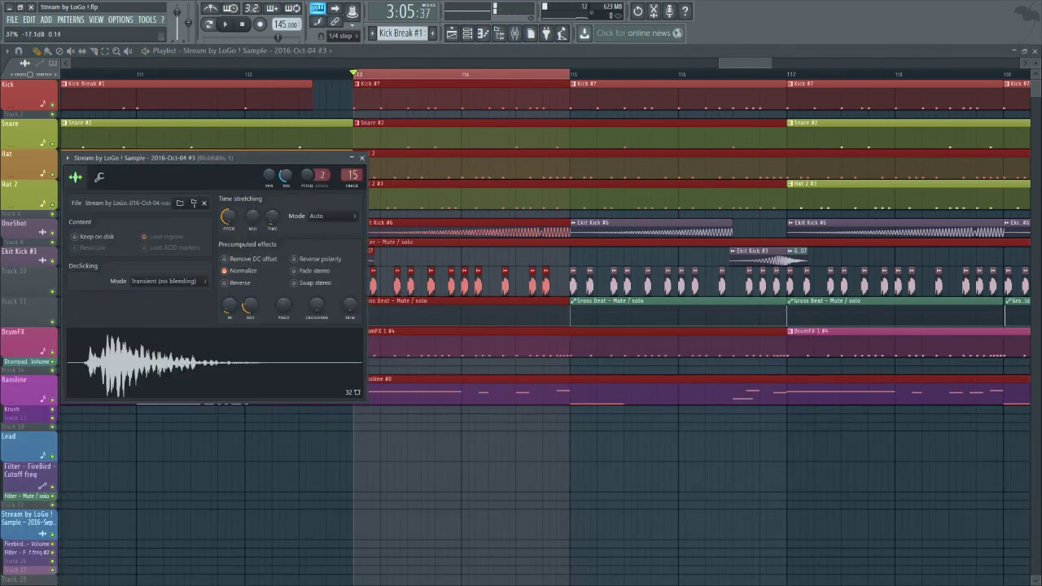
key(space)
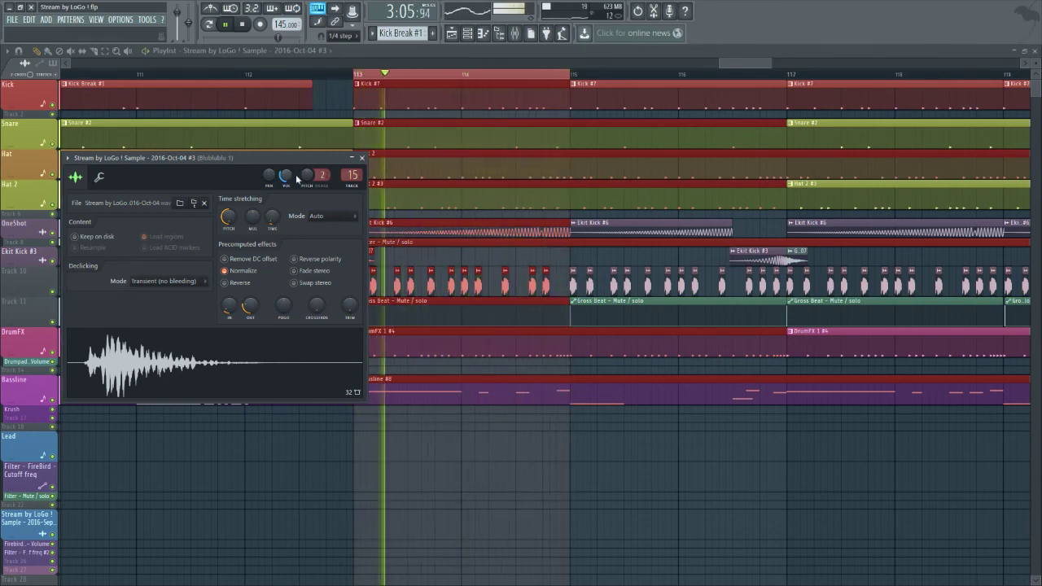
click(420, 50)
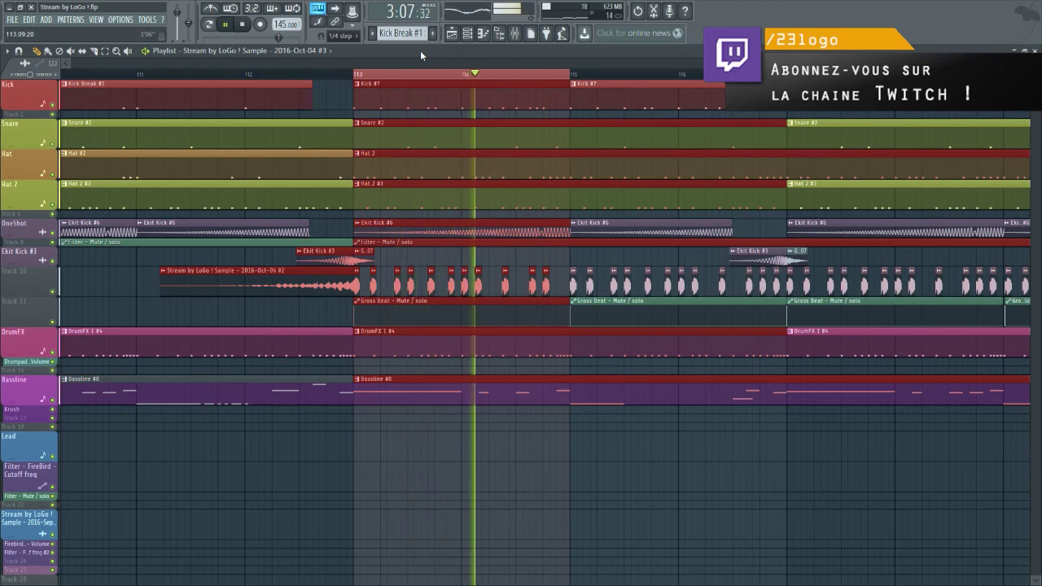
key(space)
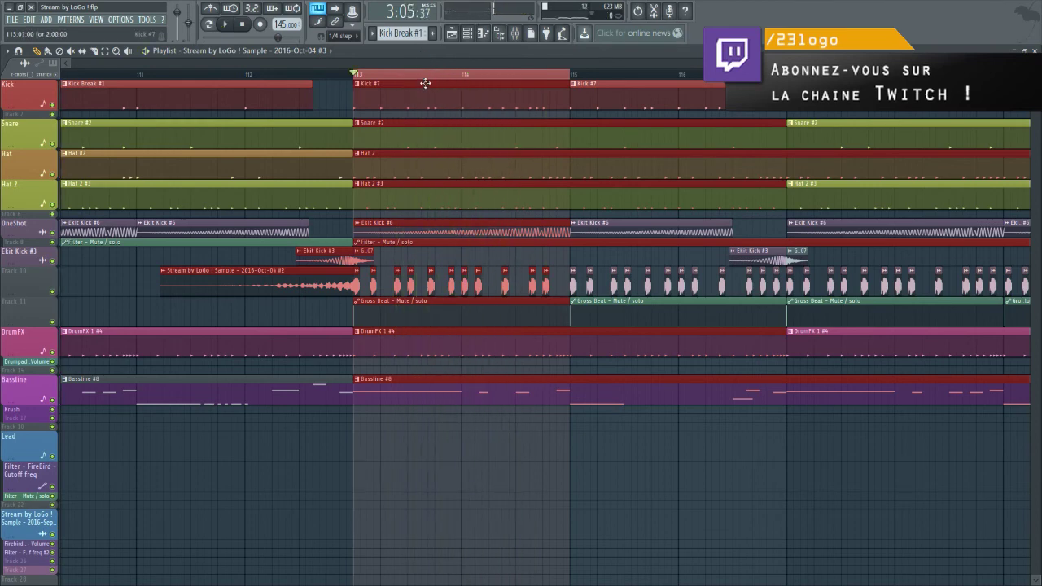
Play the full arrangement briefly from about bar 77, then reposition the playhead at bar 103
scroll(456, 114, down, 6)
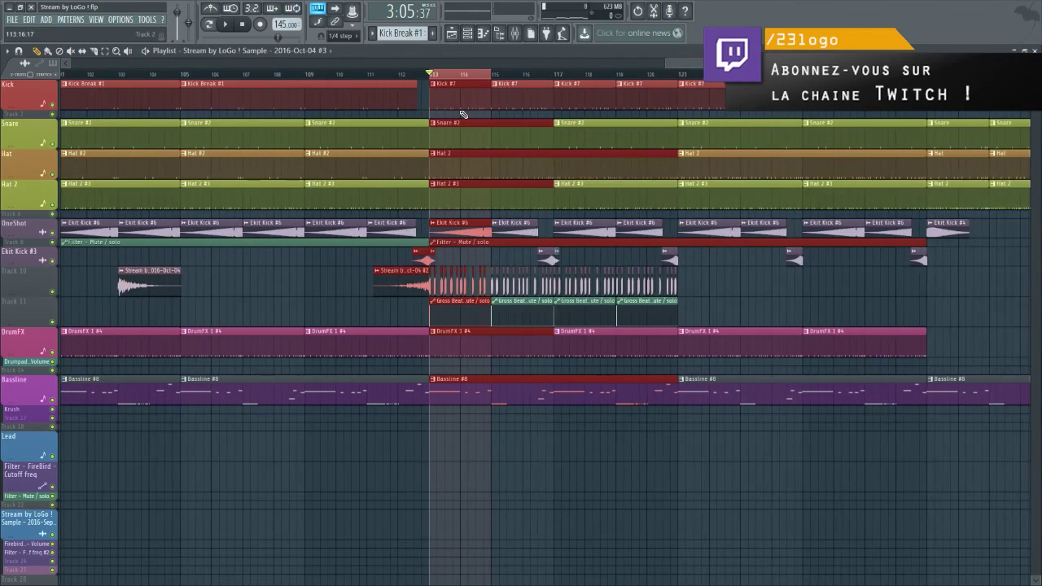
scroll(448, 132, down, 4)
click(285, 74)
key(space)
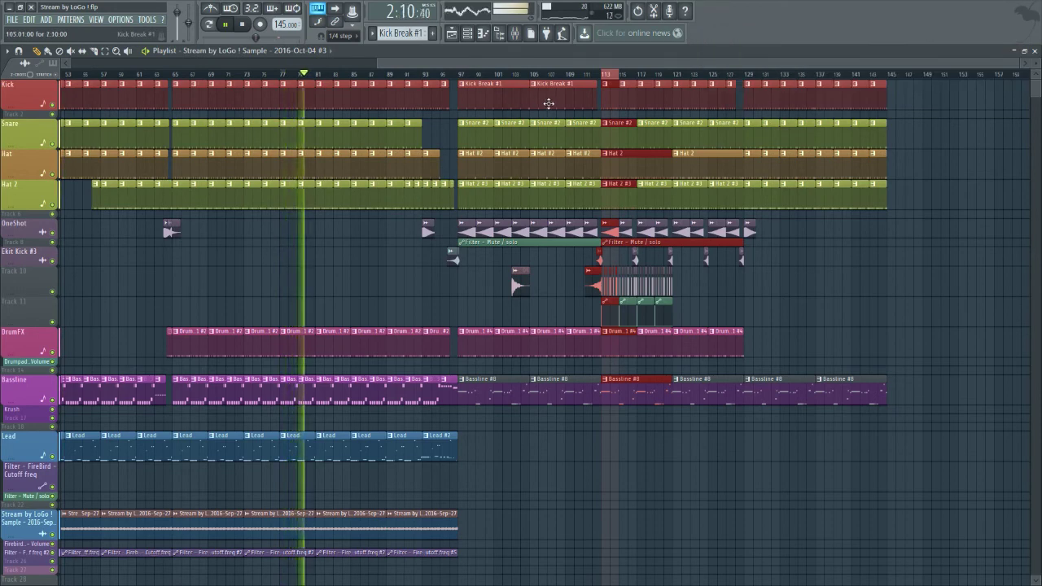
key(space)
scroll(604, 124, up, 3)
drag(604, 63, 615, 61)
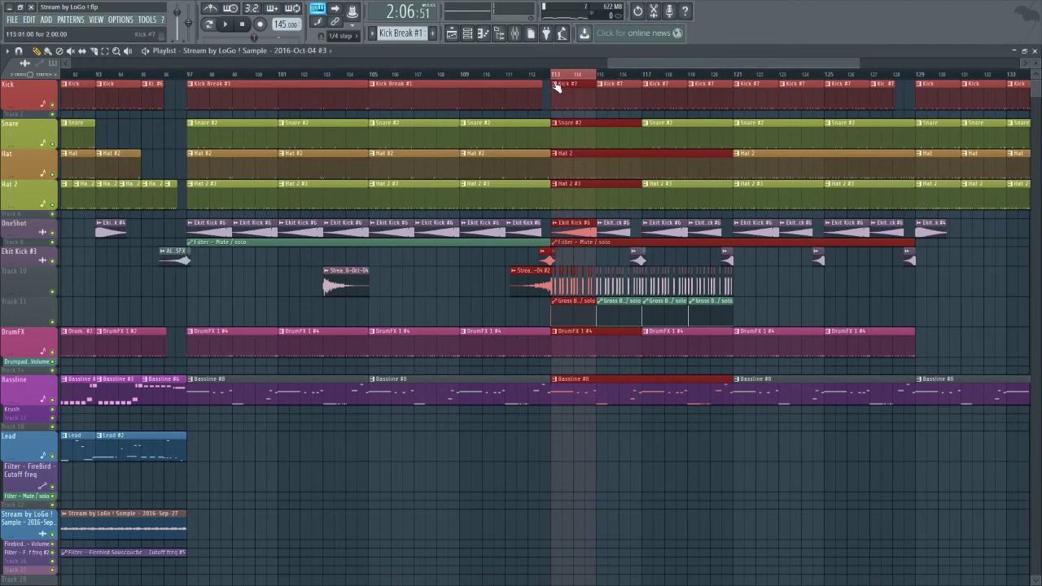
scroll(560, 76, up, 2)
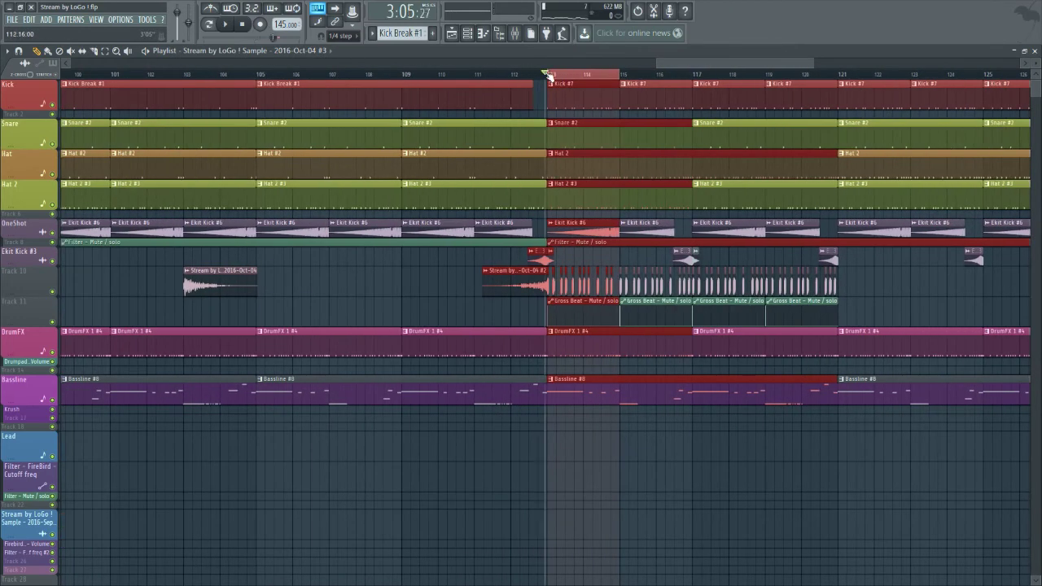
click(551, 75)
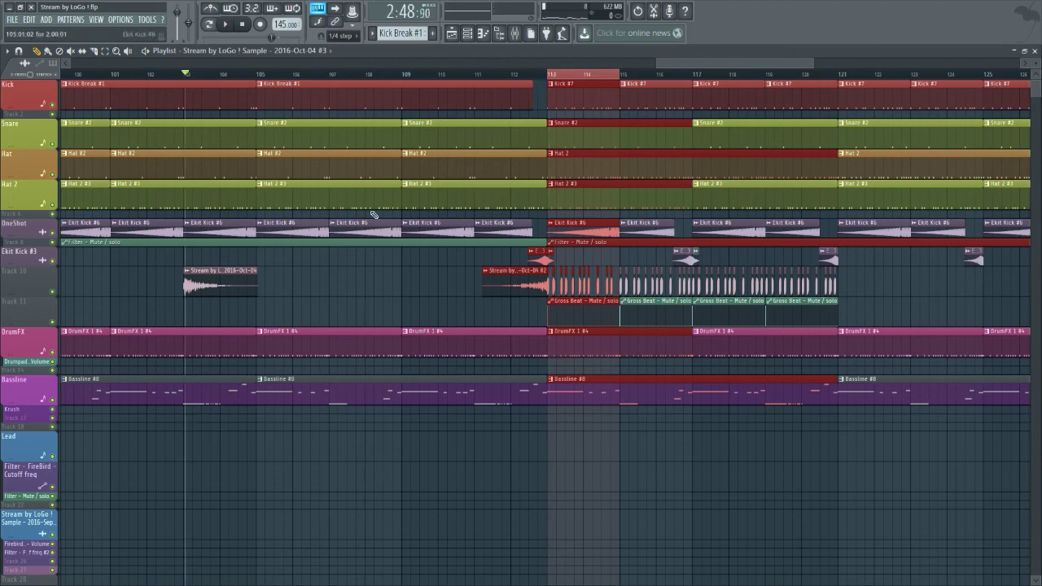
Move Fruity Reeverb 2 to slot 10 on the Blublublu 1 mixer track and solo Track 10 to audition the bar 103 sample
click(516, 36)
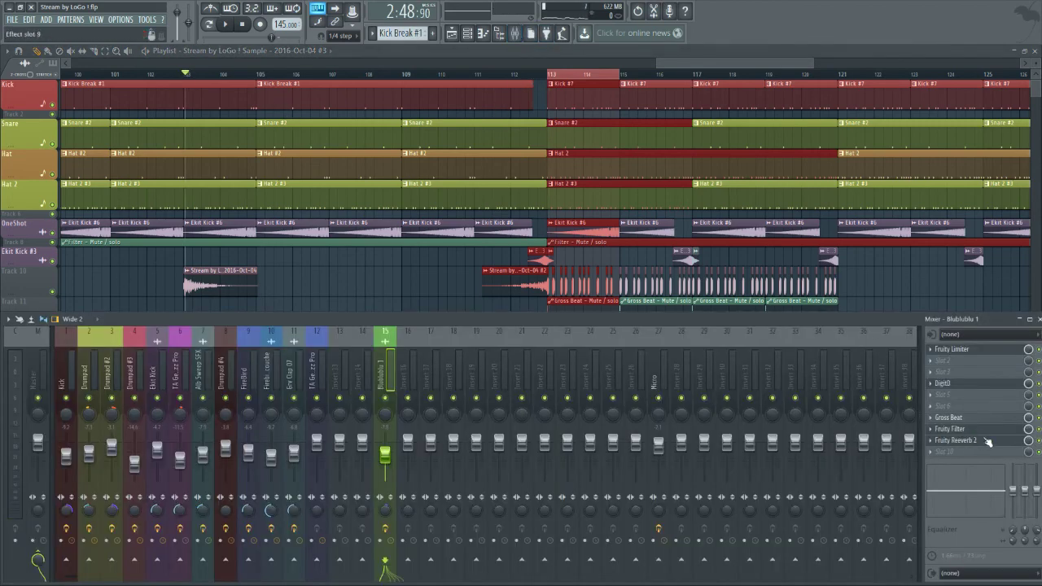
drag(979, 439, 980, 453)
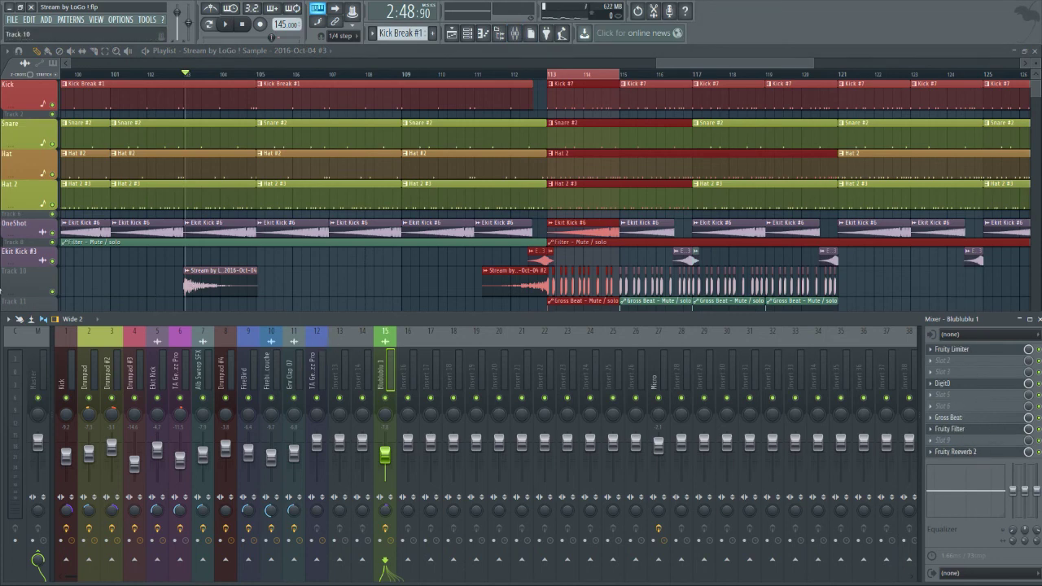
right_click(18, 271)
key(Escape)
right_click(53, 292)
key(space)
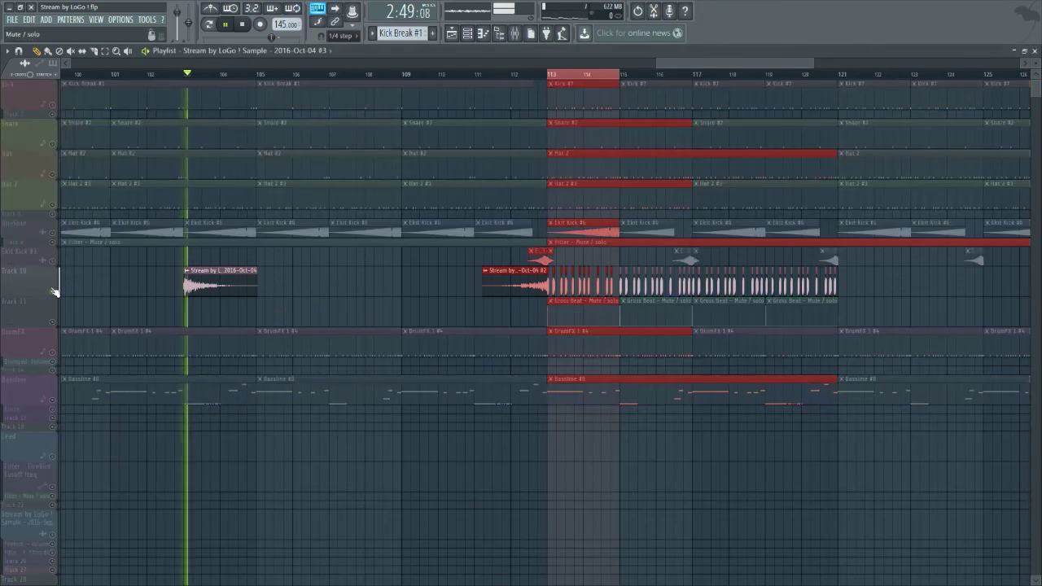
key(space)
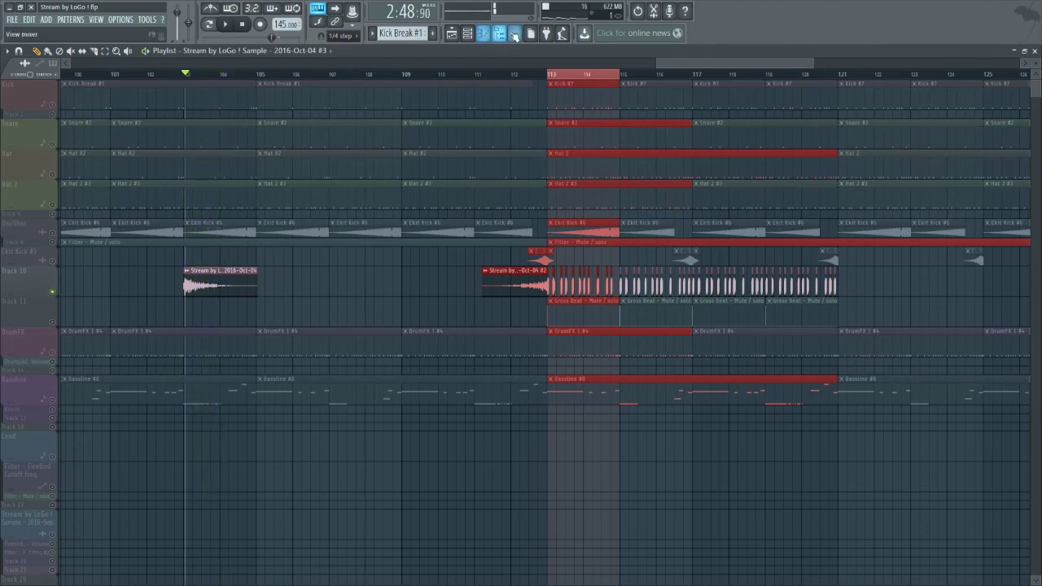
Audition the soloed bar 103 sample repeatedly with the Blublublu 1 effect chain open in the mixer
click(514, 34)
key(space)
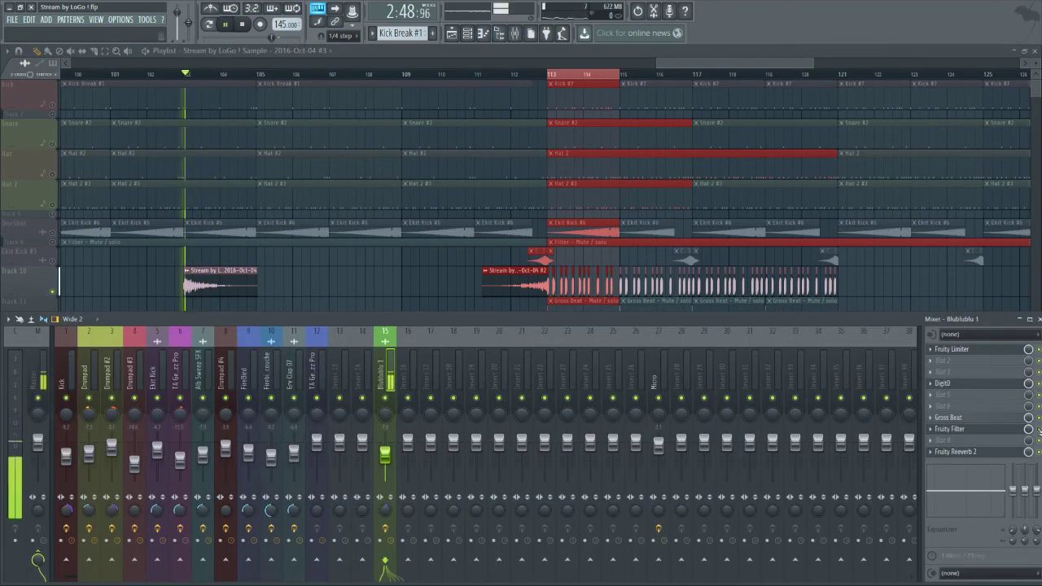
key(space)
key(space)
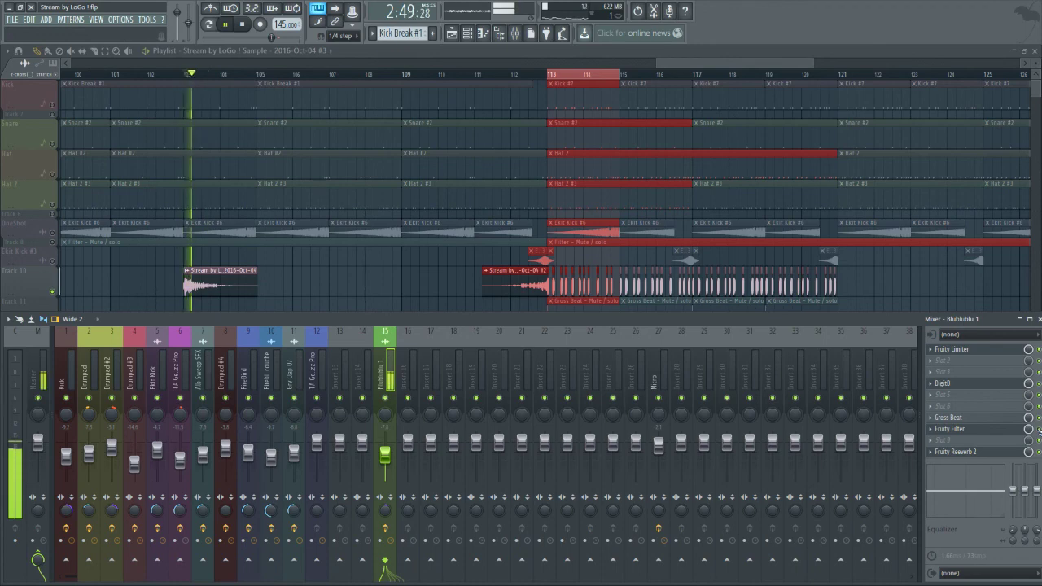
key(space)
Unsolo Track 10 and play the full mix from about bar 102 to judge the bar 103 sample with the Blublublu 1 effects
right_click(22, 271)
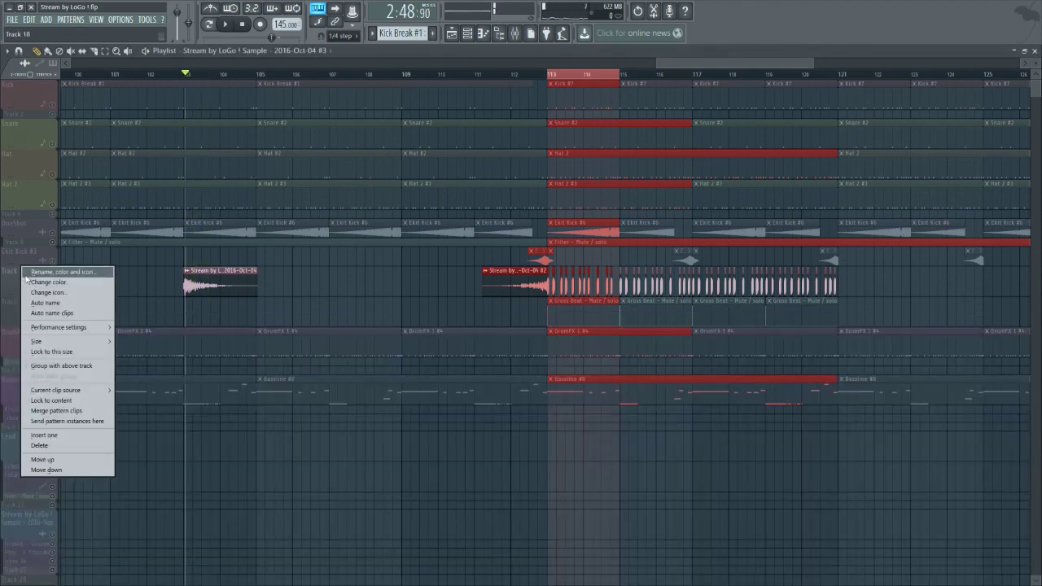
key(Escape)
key(space)
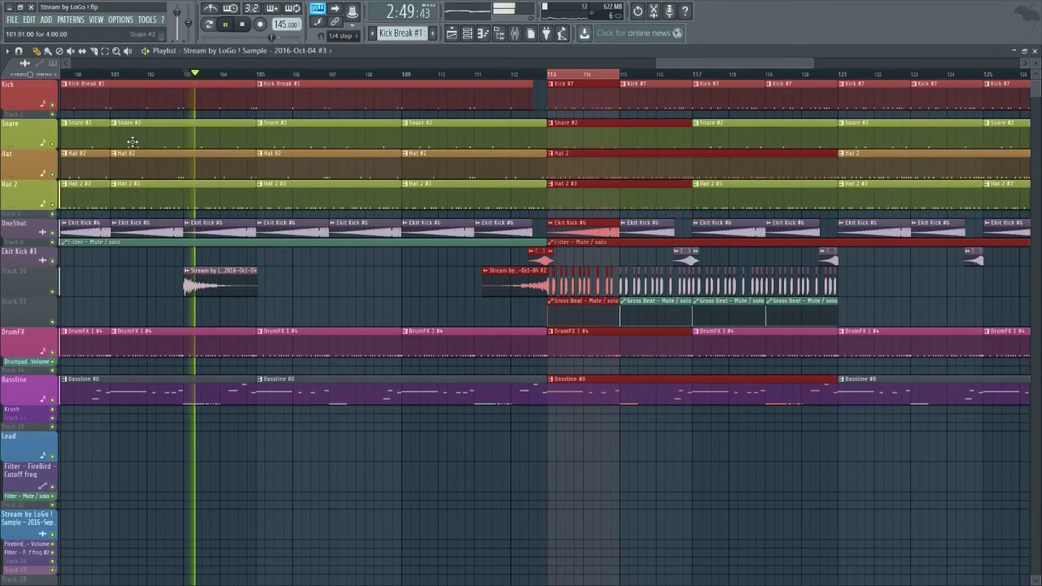
click(160, 74)
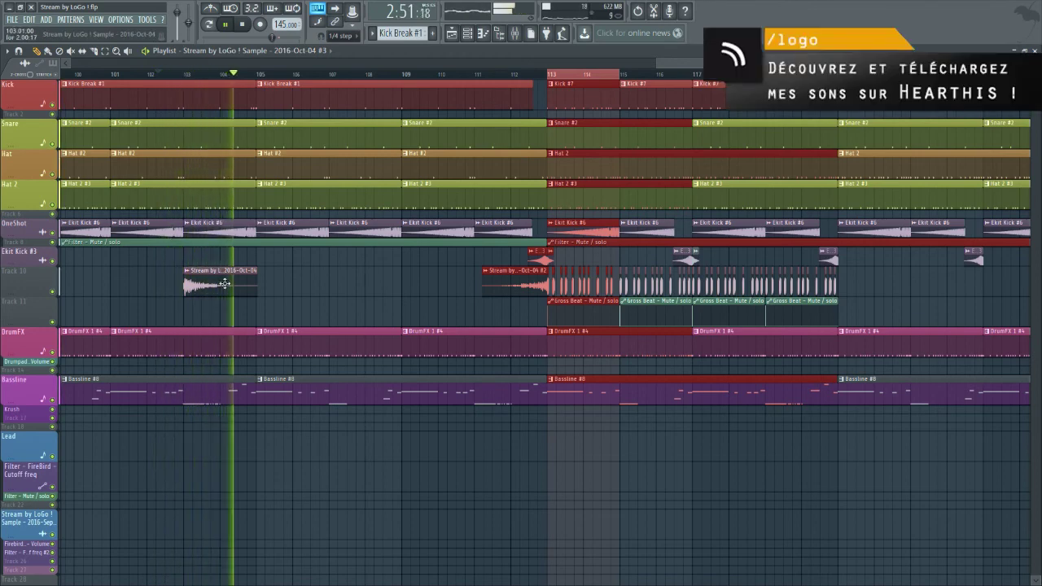
key(space)
key(space)
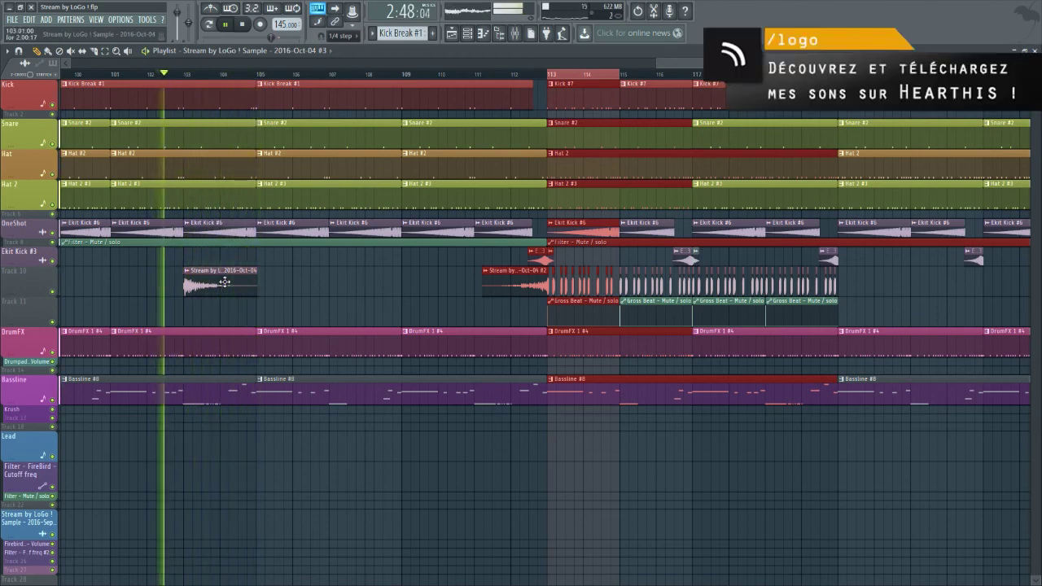
key(space)
click(514, 34)
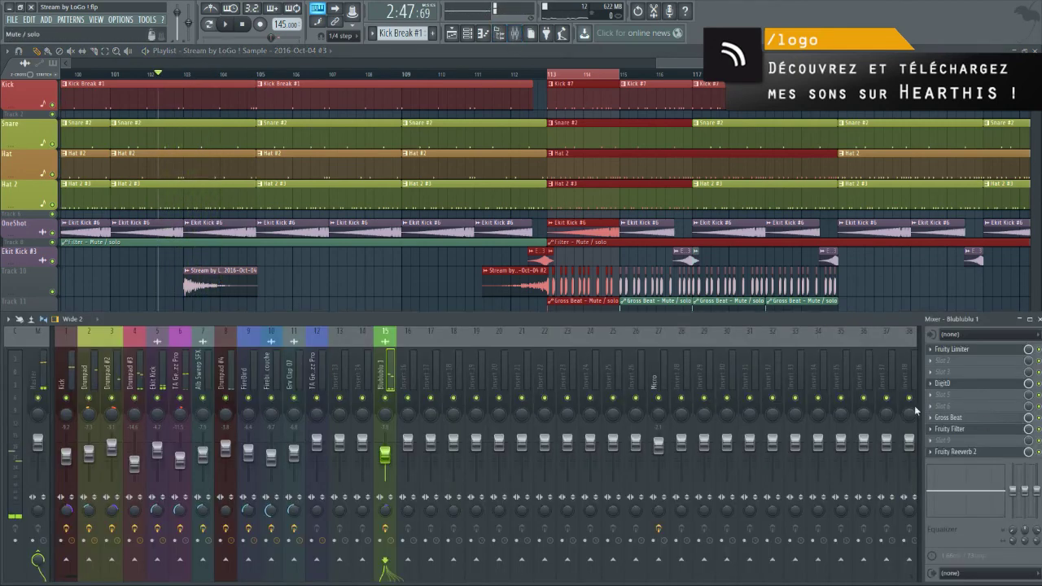
key(space)
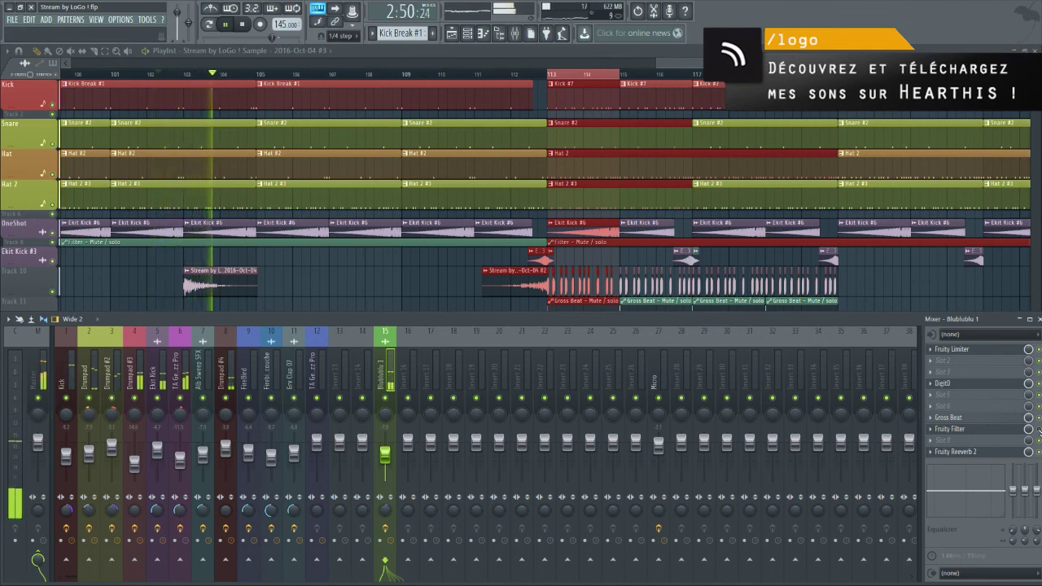
key(space)
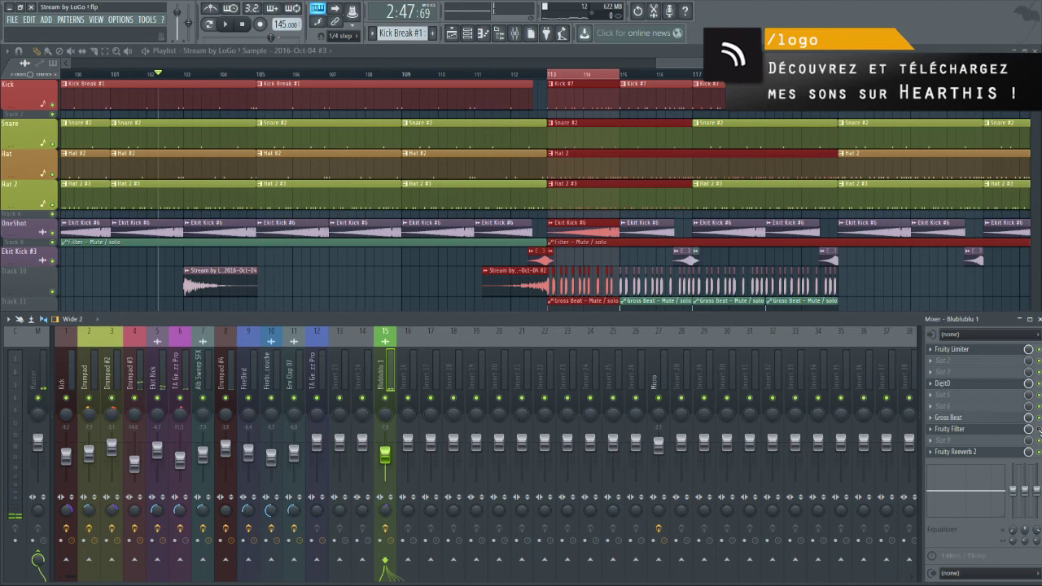
Select bars 103 and 104 as the playlist loop range, covering the sample clip on Track 10
right_click(1039, 431)
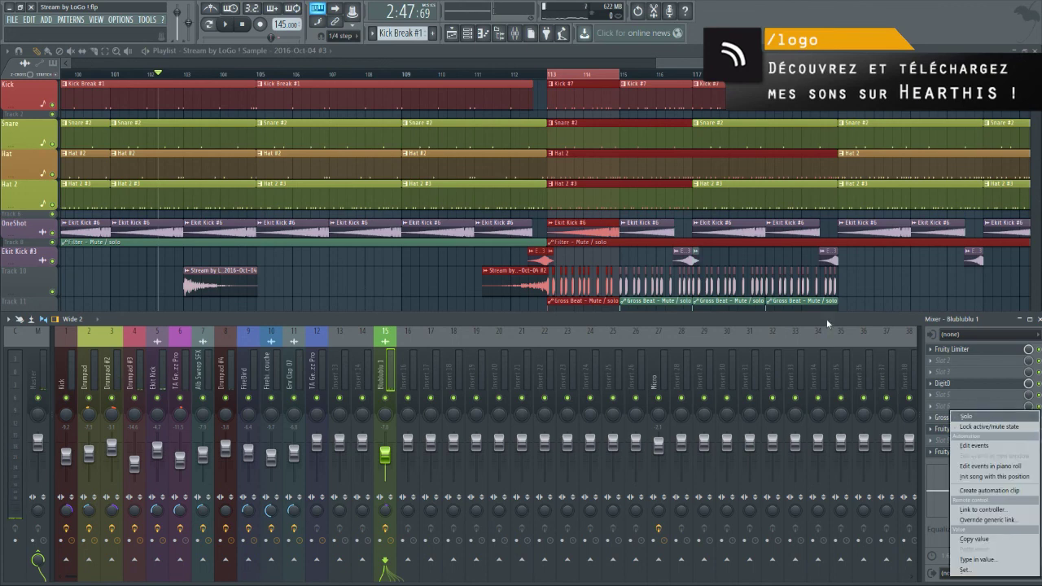
click(827, 318)
scroll(830, 263, down, 3)
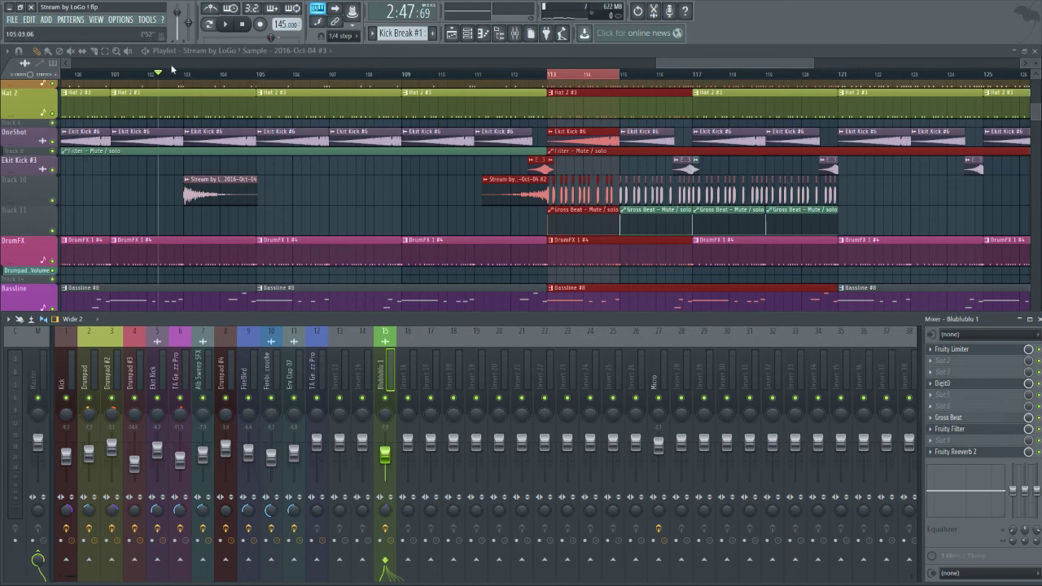
key(F9)
drag(189, 76, 256, 83)
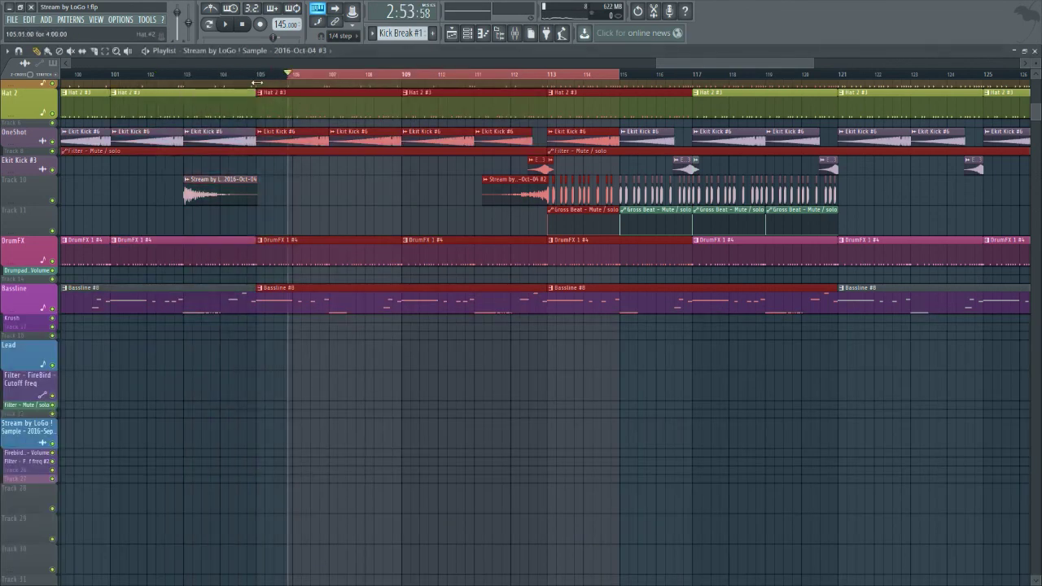
click(183, 77)
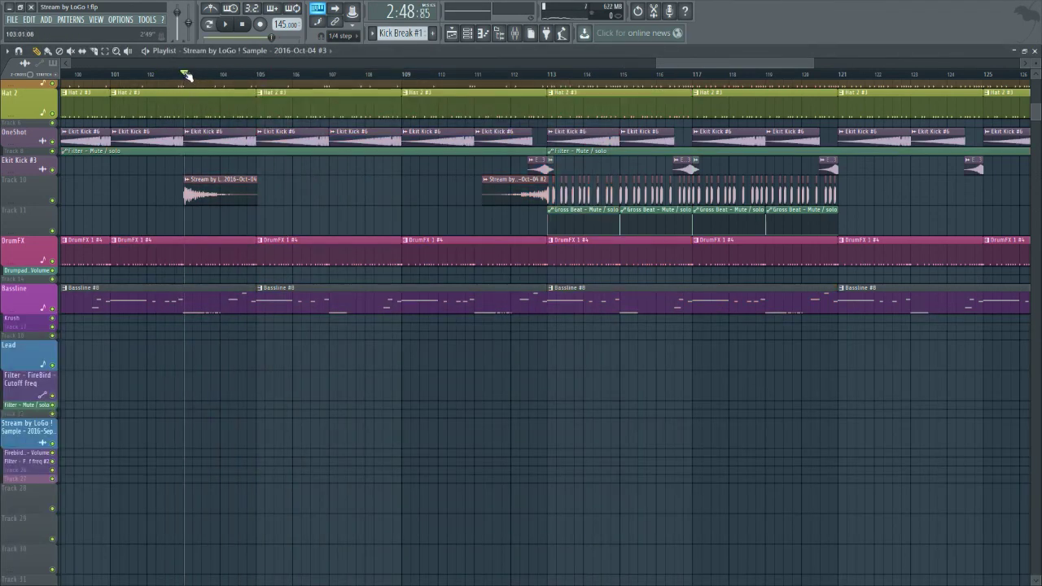
drag(187, 75, 258, 91)
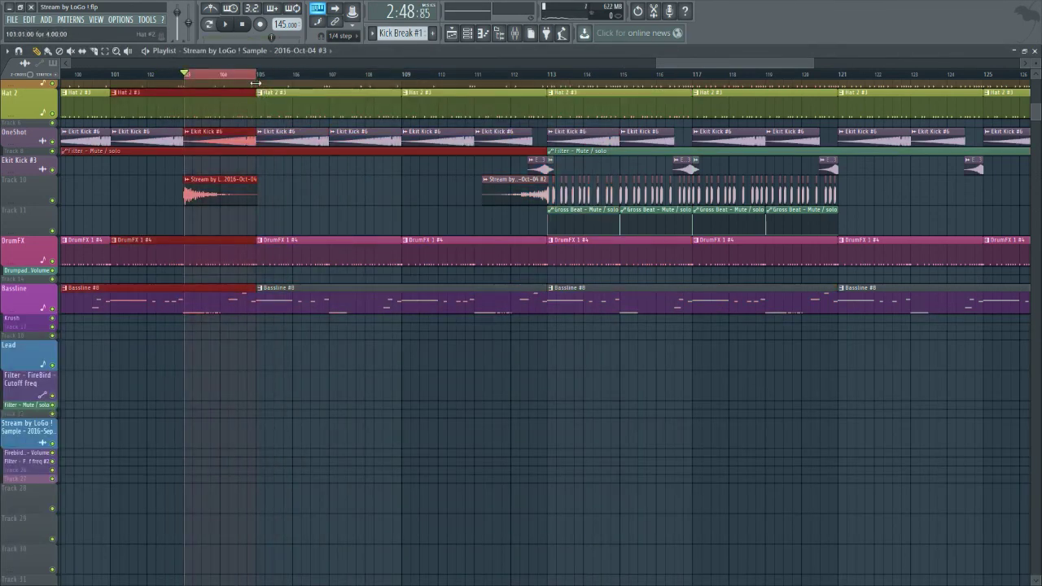
Create an automation clip for the mute switch of the Fruity Filter on Blublublu 1 across bars 103 and 104
scroll(255, 83, up, 4)
click(515, 33)
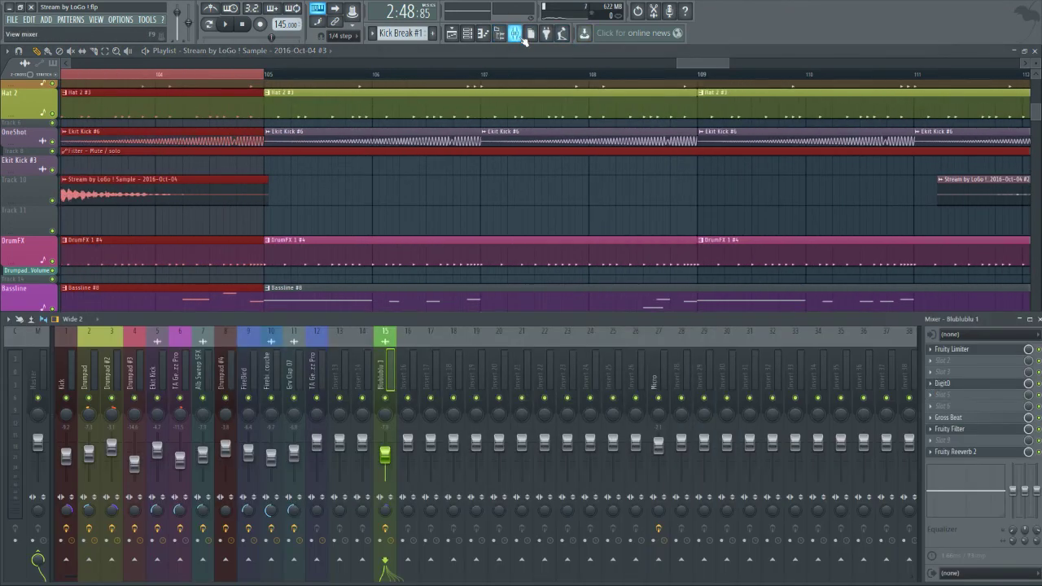
right_click(1030, 430)
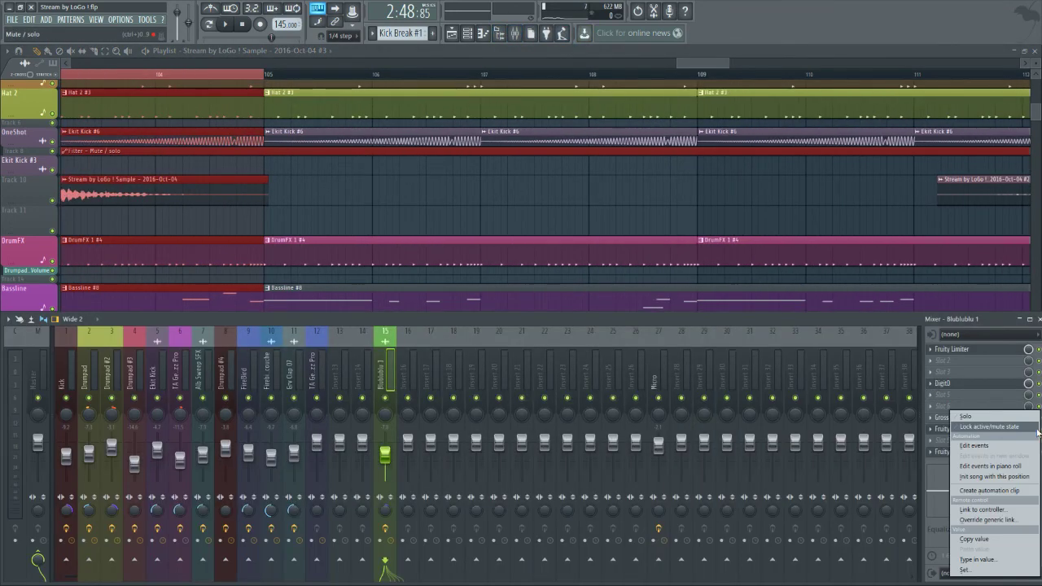
click(1007, 493)
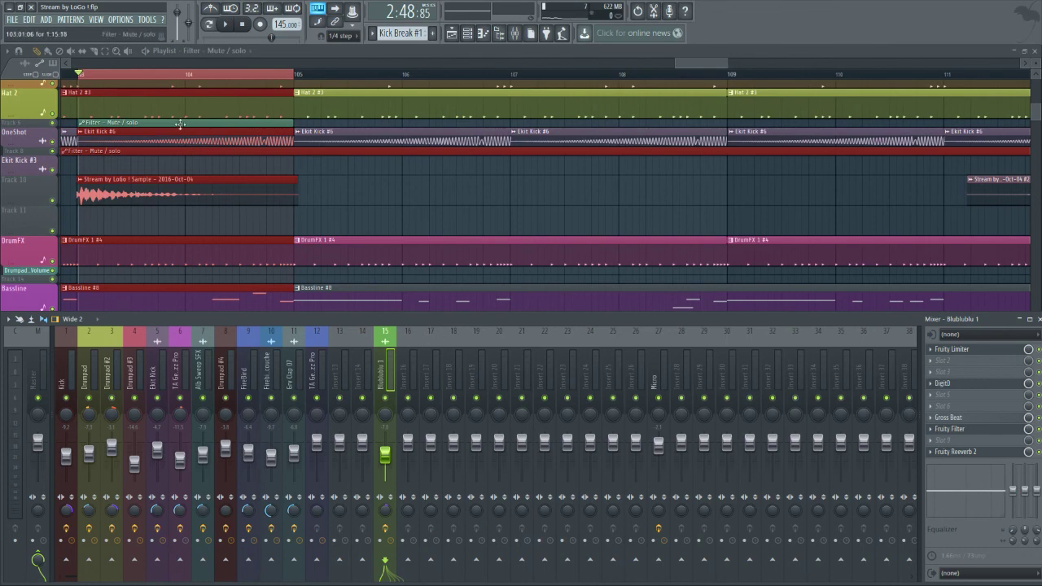
Place the Filter - Mute / solo clip on Track 11 beneath the bar 103 sample and flatten its curve to minimum between the end points
drag(180, 125, 140, 226)
scroll(139, 226, left, 3)
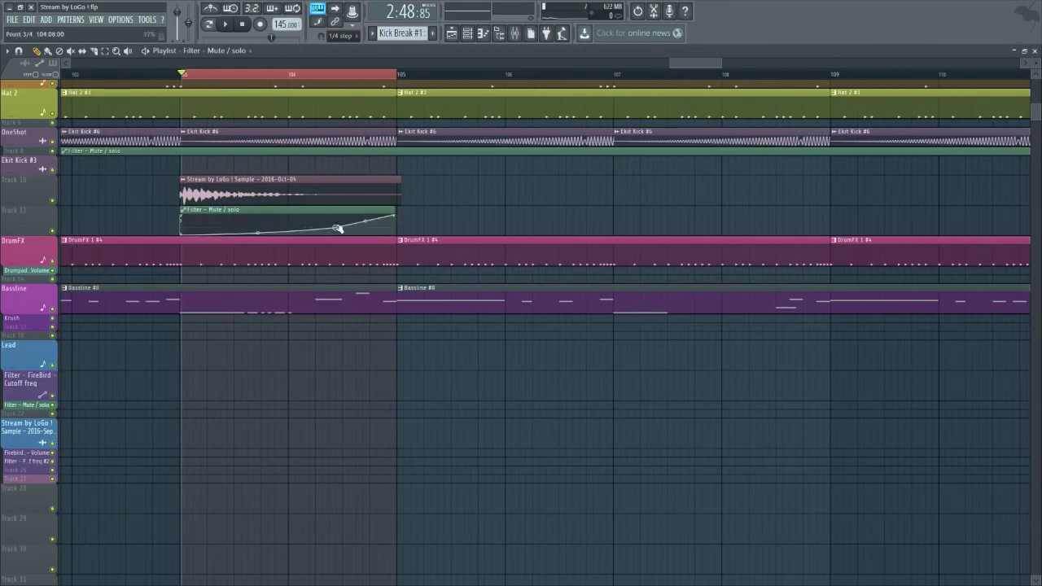
drag(342, 225, 419, 270)
scroll(275, 235, up, 2)
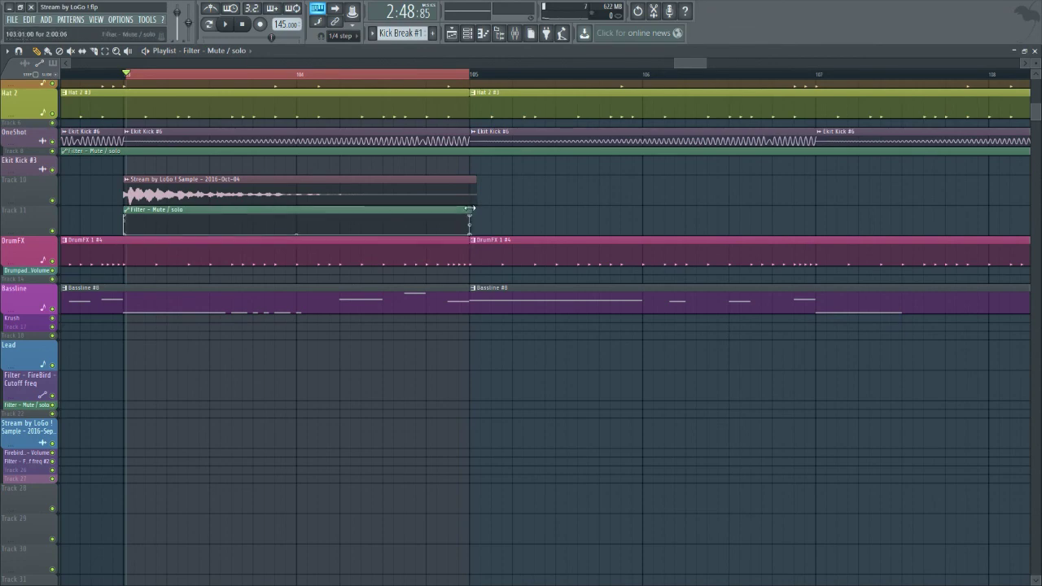
Play bars 103 and 104 in the full mix to check the Fruity Filter mute automation
key(space)
scroll(489, 210, down, 2)
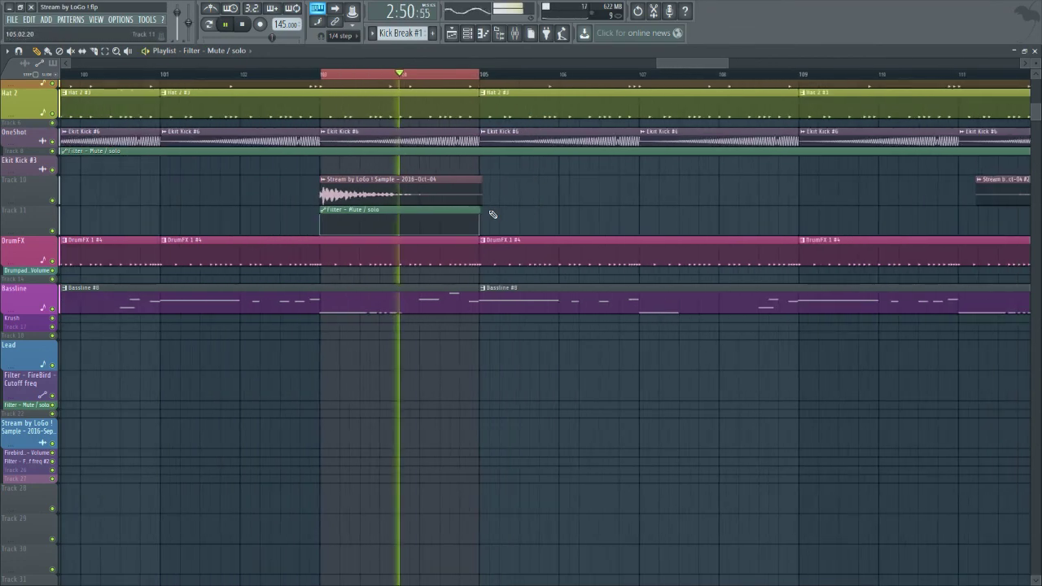
scroll(492, 214, down, 2)
scroll(548, 198, down, 2)
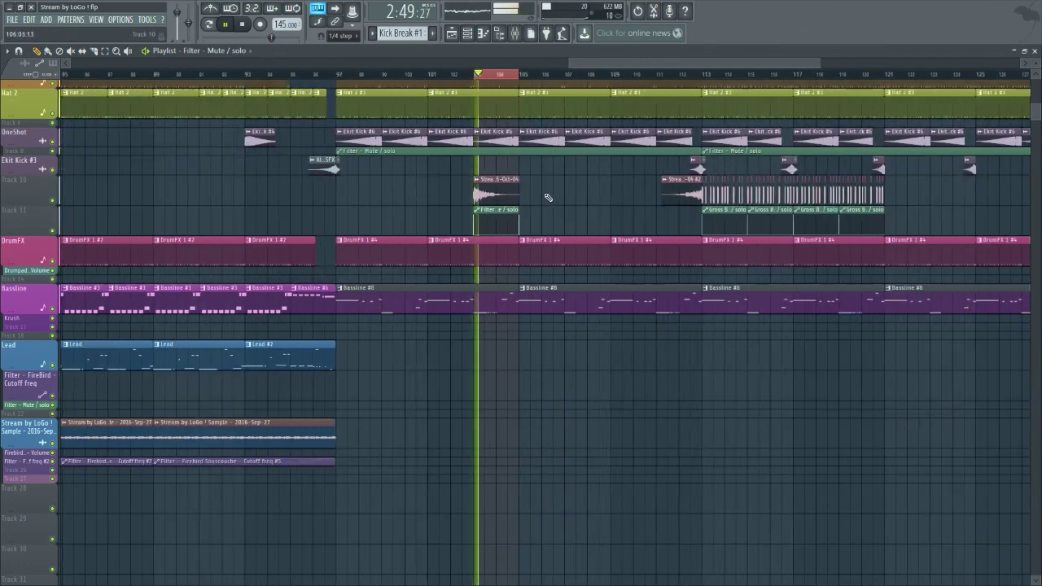
key(space)
Insert one empty playlist track above the Stream by LoGo sample fragments and another above DrumFX
right_click(44, 192)
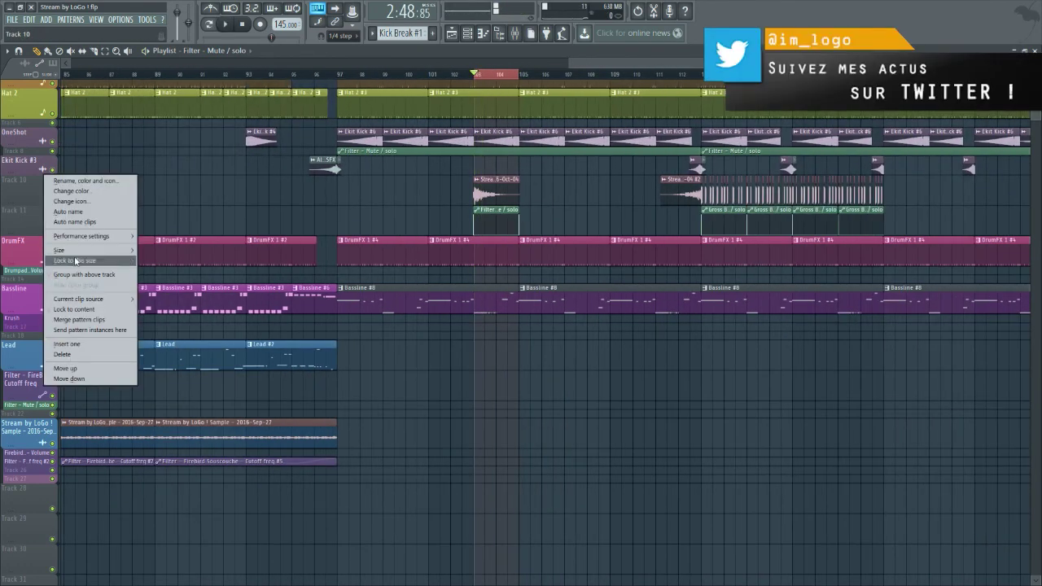
click(81, 344)
right_click(15, 288)
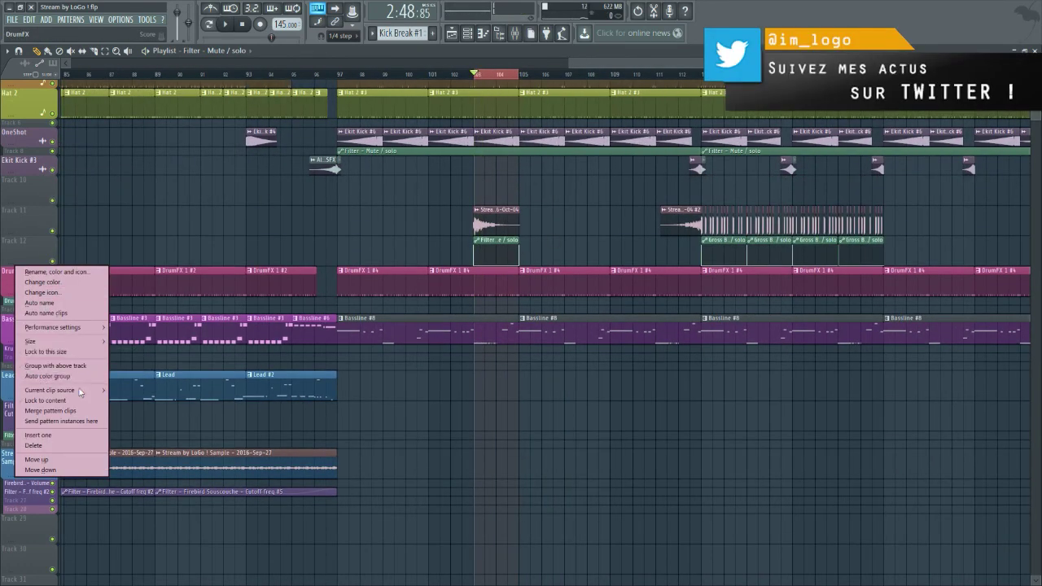
click(82, 435)
scroll(557, 231, down, 1)
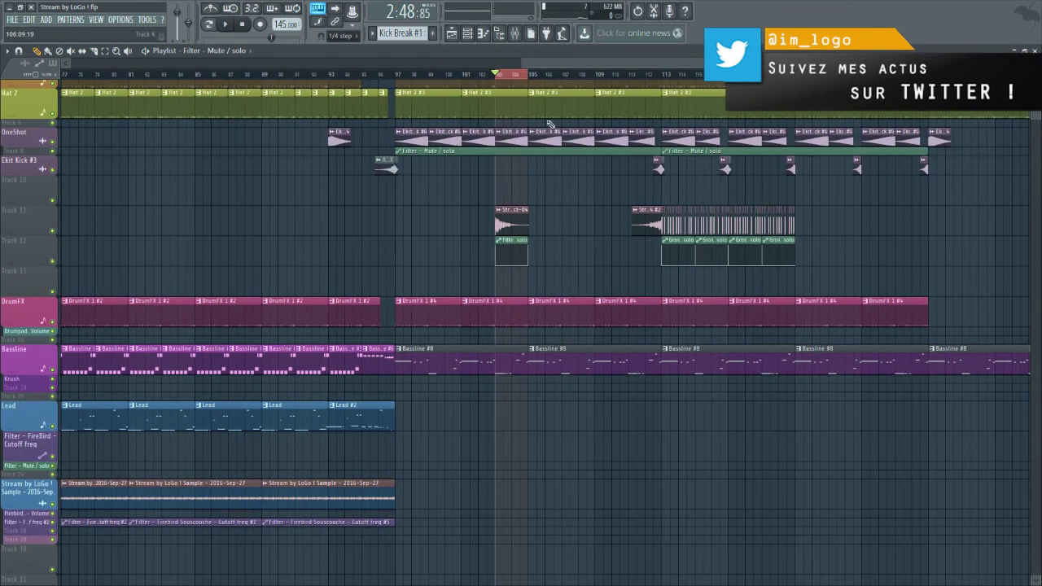
scroll(633, 63, down, 2)
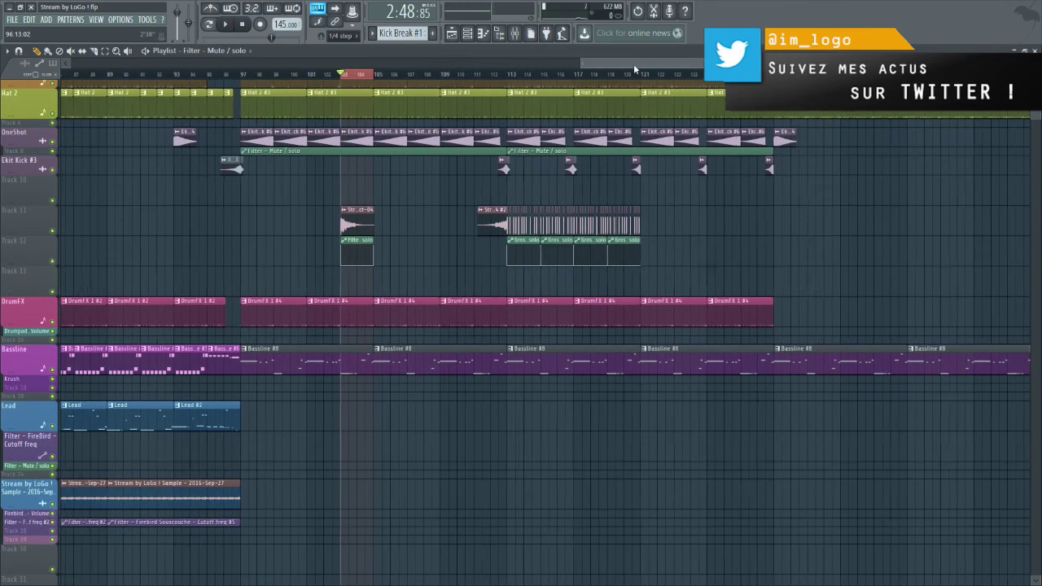
scroll(603, 195, up, 2)
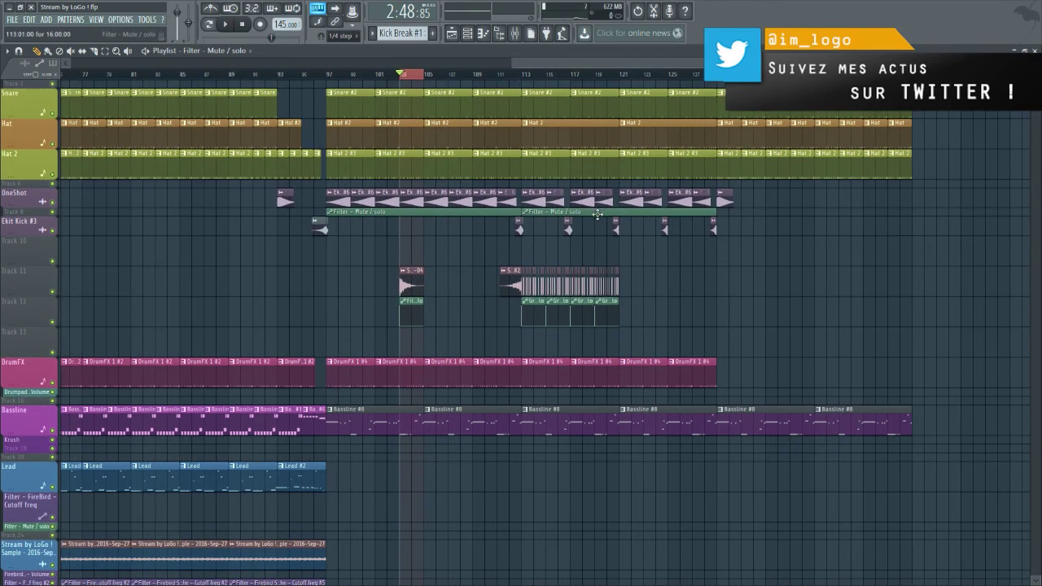